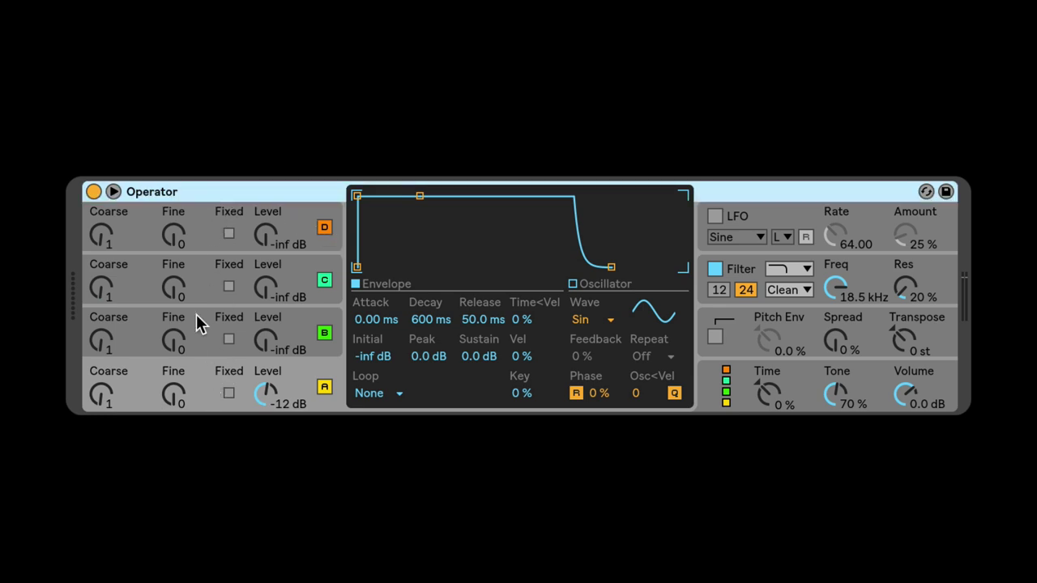
# - Try out different coarse tuning values on oscillator A, starting with 0.5, and return it to 1
pyautogui.moveTo(102, 393)
pyautogui.mouseDown()
pyautogui.moveTo(102, 300)
pyautogui.moveTo(102, 392)
pyautogui.mouseUp()
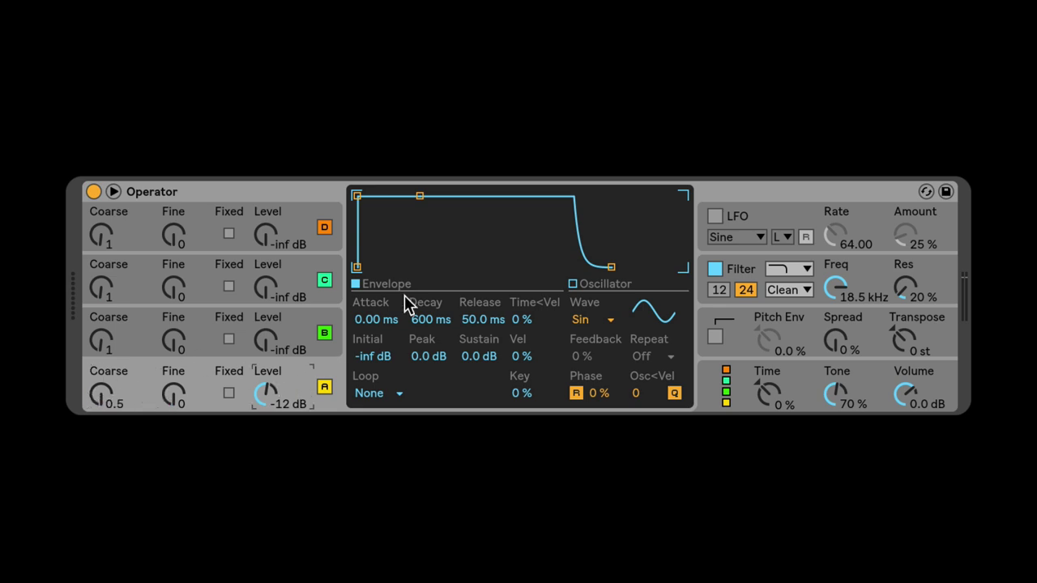
pyautogui.click(300, 235)
pyautogui.moveTo(107, 381); pyautogui.dragTo(108, 381)
pyautogui.press('Up')
pyautogui.press('Up')
pyautogui.press('Up')
pyautogui.press('Up')
pyautogui.press('Up')
pyautogui.press('Up')
pyautogui.press('Up')
pyautogui.press('Up')
pyautogui.press('Down')
pyautogui.press('Down')
pyautogui.press('Down')
pyautogui.press('Down')
pyautogui.press('Down')
pyautogui.press('Down')
pyautogui.press('Down')
pyautogui.press('Down')
pyautogui.press('Down')
pyautogui.press('Up')
# - Raise oscillator B's level to -10 dB and set its coarse tuning to 6
pyautogui.click(267, 335)
pyautogui.moveTo(266, 335); pyautogui.dragTo(267, 307)
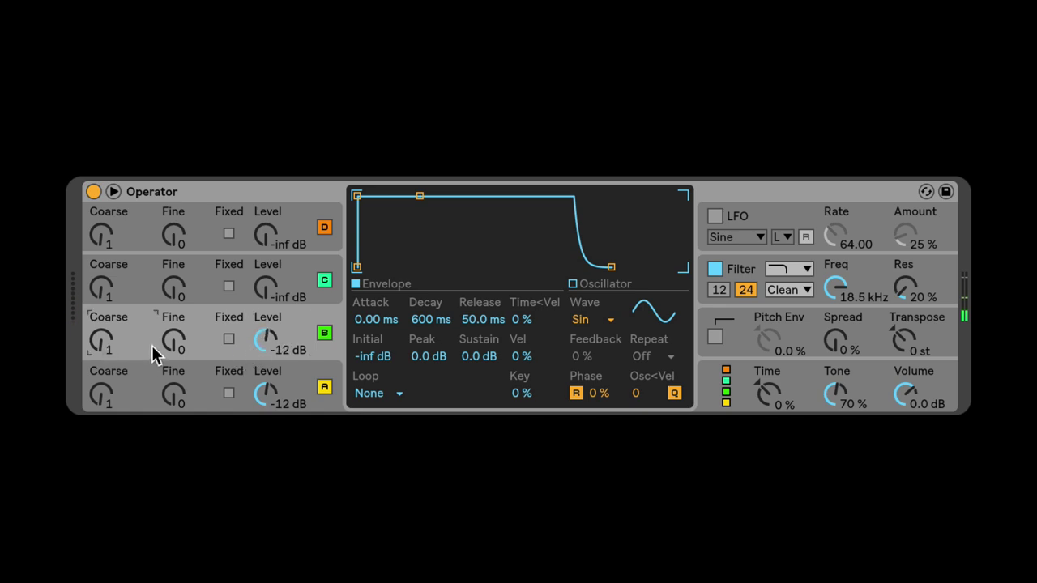
pyautogui.click(103, 343)
pyautogui.moveTo(278, 354); pyautogui.dragTo(267, 345)
pyautogui.click(132, 343)
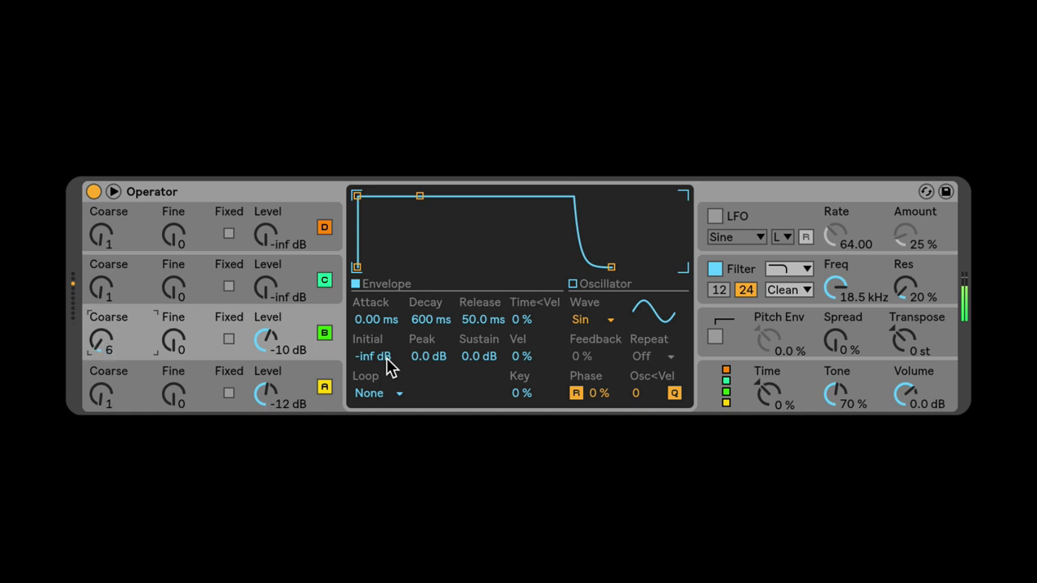
# - Set oscillator C's level to -14 dB and tune the coarse ratios to 3 for oscillator C and 2 for oscillator B
pyautogui.moveTo(267, 288); pyautogui.dragTo(268, 269)
pyautogui.click(108, 283)
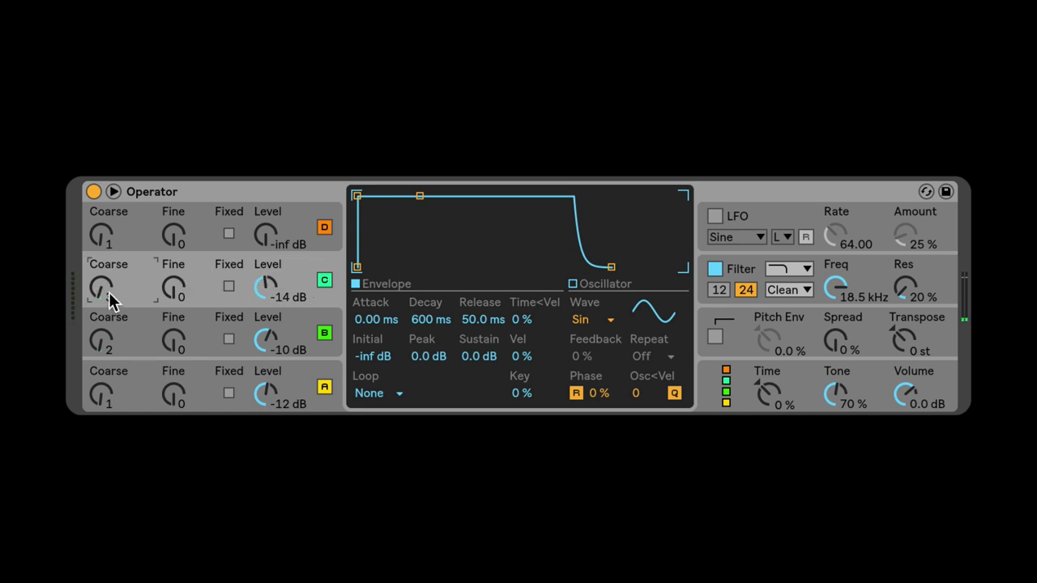
pyautogui.click(110, 245)
pyautogui.moveTo(105, 296); pyautogui.dragTo(105, 289)
pyautogui.click(107, 332)
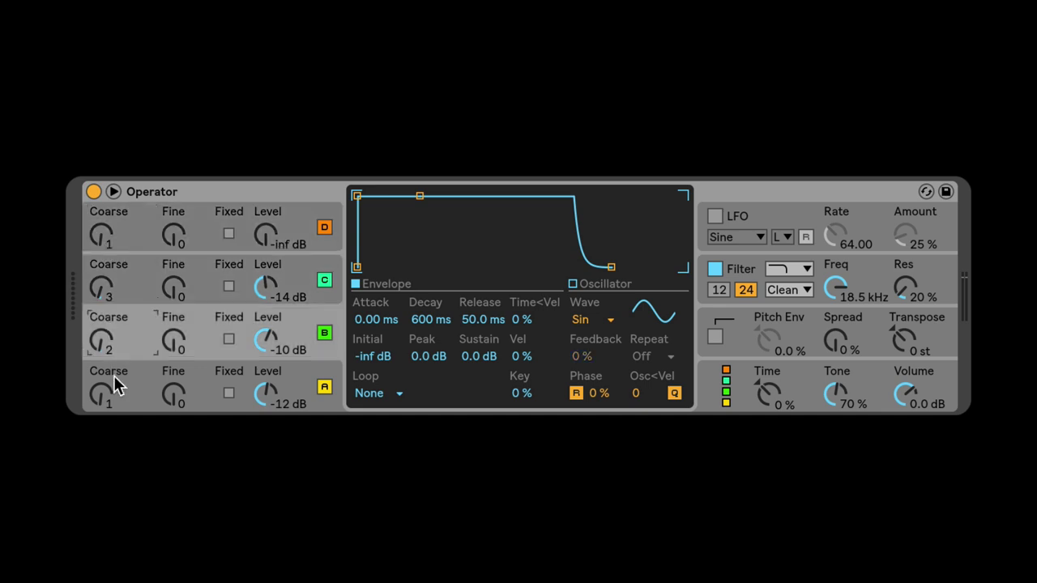
# - Compare the coarse tuning ratios of oscillators A, B and C
pyautogui.click(111, 378)
pyautogui.click(109, 334)
pyautogui.click(103, 279)
pyautogui.click(106, 336)
pyautogui.click(106, 394)
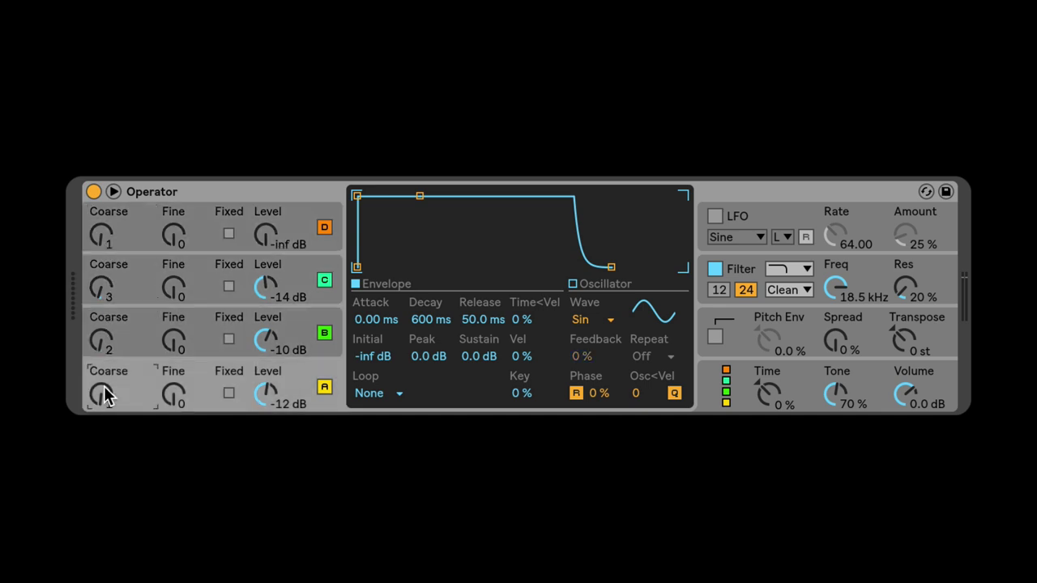
pyautogui.click(103, 320)
pyautogui.click(98, 290)
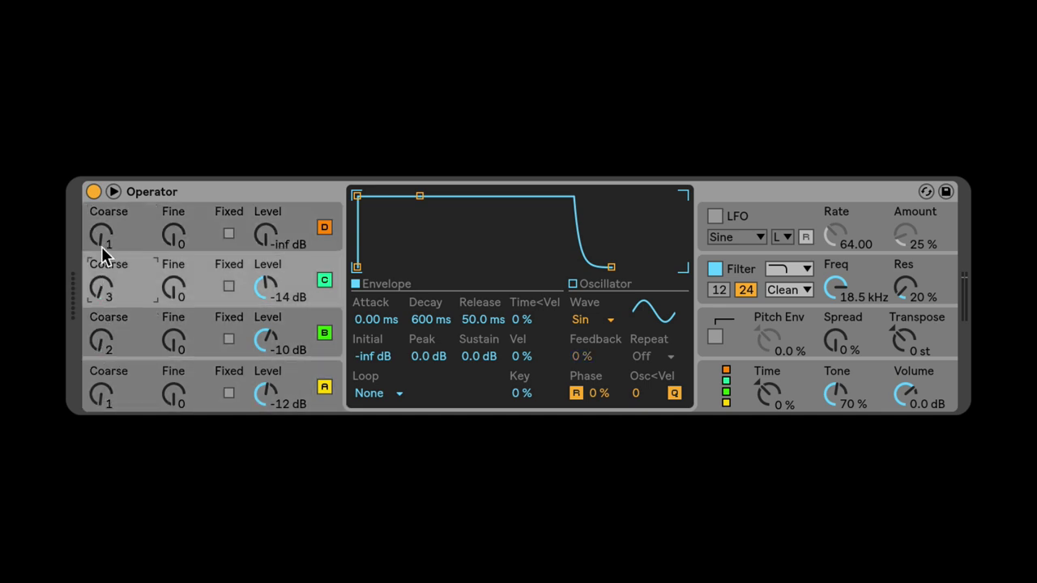
# - Turn off oscillators B, C and D so that only oscillator A stays active
pyautogui.click(324, 333)
pyautogui.click(324, 281)
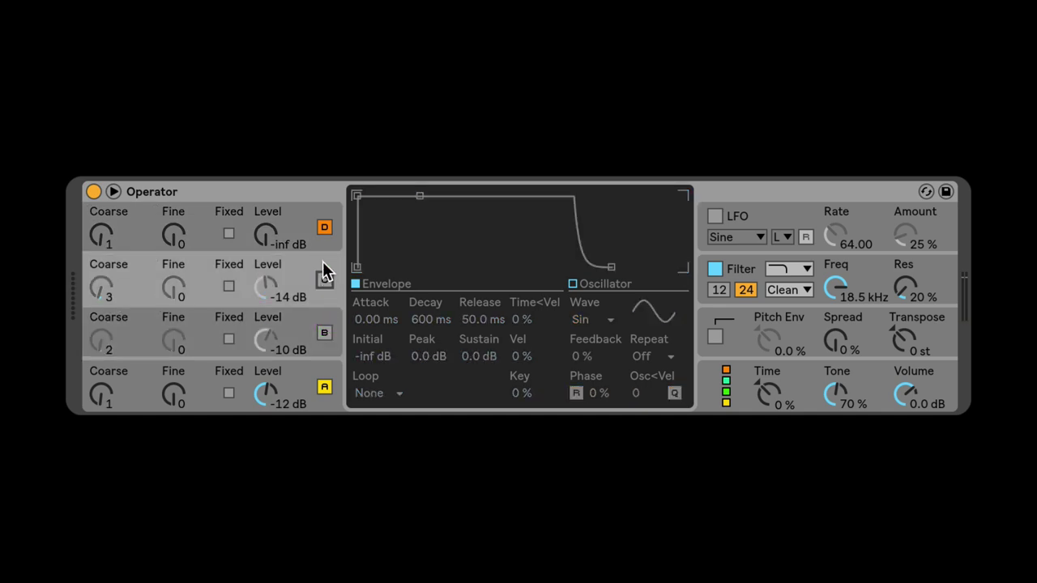
pyautogui.click(324, 228)
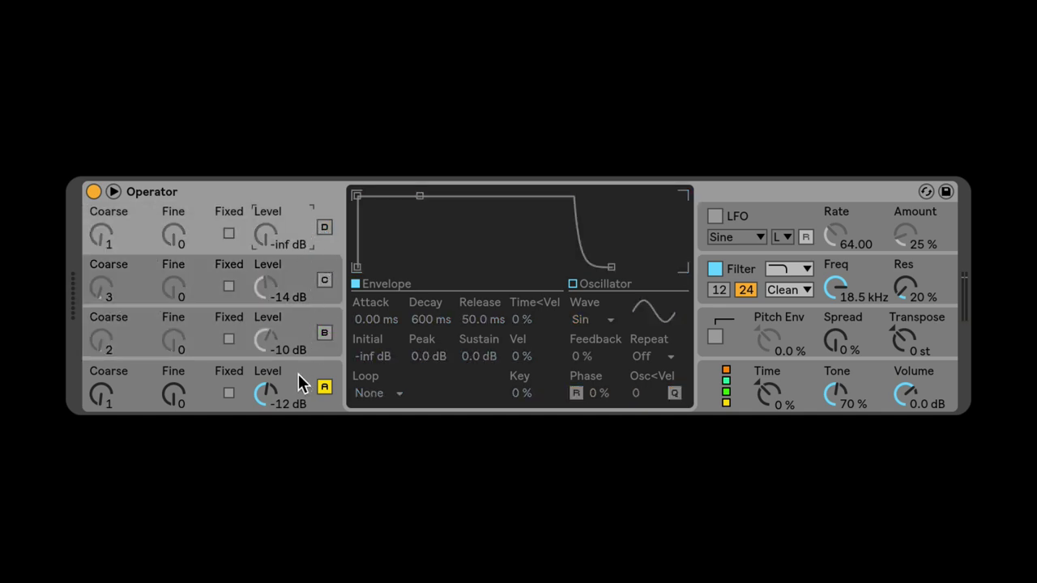
# - Step oscillator A's coarse tuning up a few ratios and bring it back down to 1
pyautogui.click(101, 393)
pyautogui.press('Up')
pyautogui.press('Up')
pyautogui.press('Up')
pyautogui.press('Down')
pyautogui.press('Down')
pyautogui.press('Down')
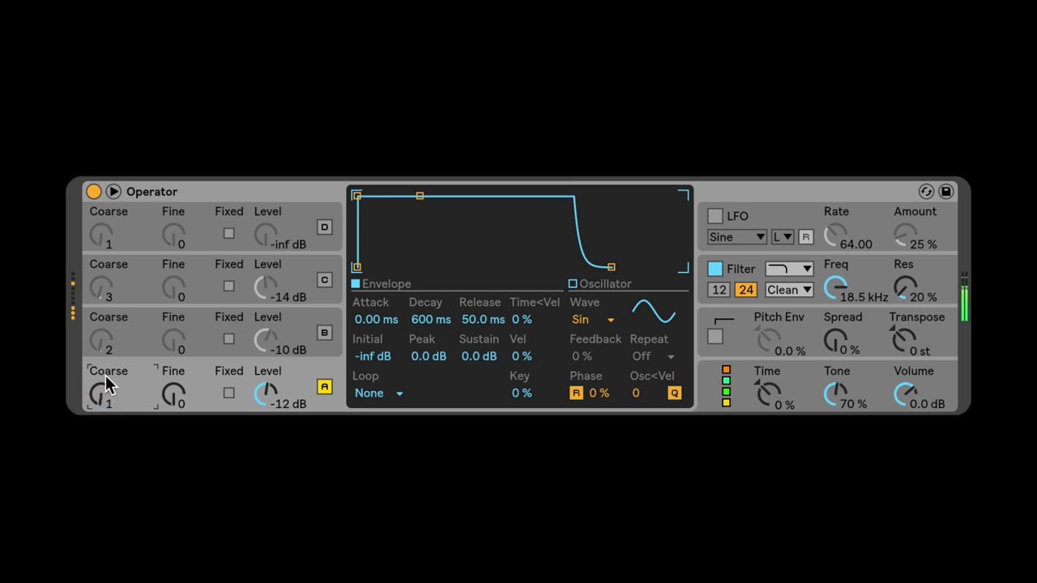
# - Switch oscillator A to fixed frequency mode and set its frequency to 122 Hz
pyautogui.click(230, 395)
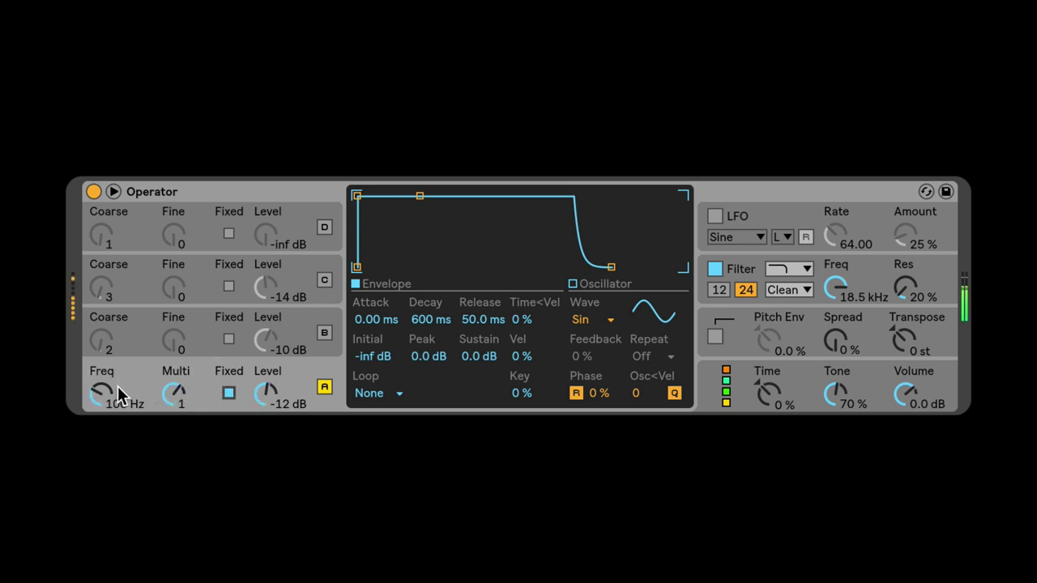
pyautogui.moveTo(83, 394); pyautogui.dragTo(127, 364)
pyautogui.moveTo(114, 376); pyautogui.dragTo(114, 384)
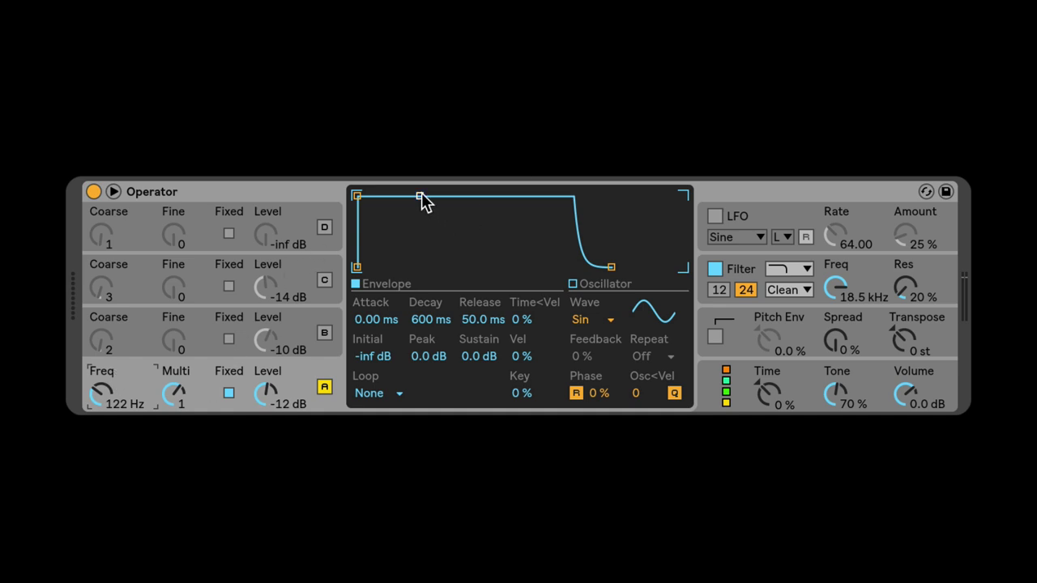
# - Shape oscillator A's envelope into a short decay of 245 ms with sustain at -inf dB
pyautogui.moveTo(420, 197); pyautogui.dragTo(430, 266)
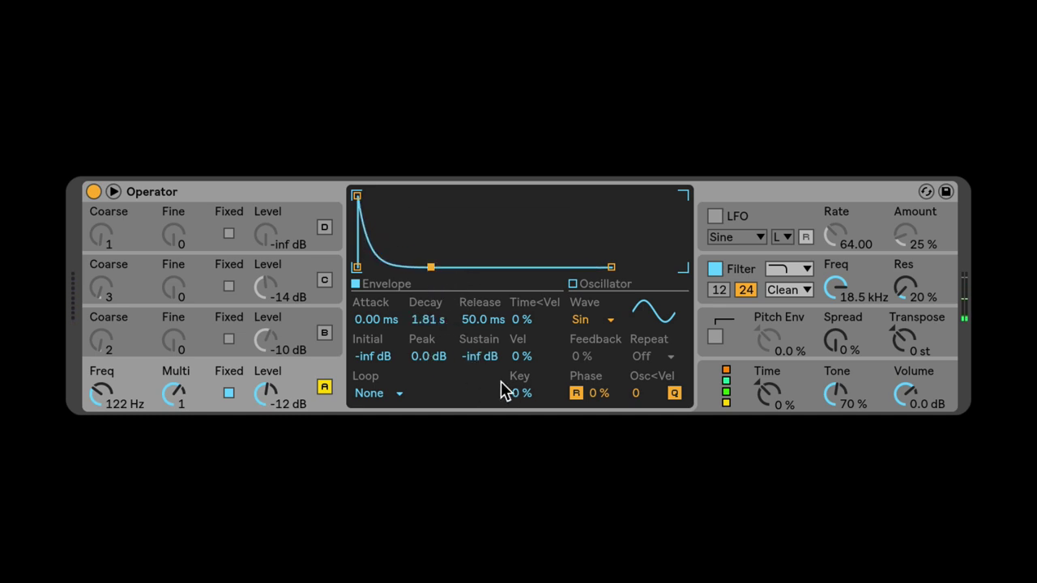
pyautogui.moveTo(430, 267); pyautogui.dragTo(412, 267)
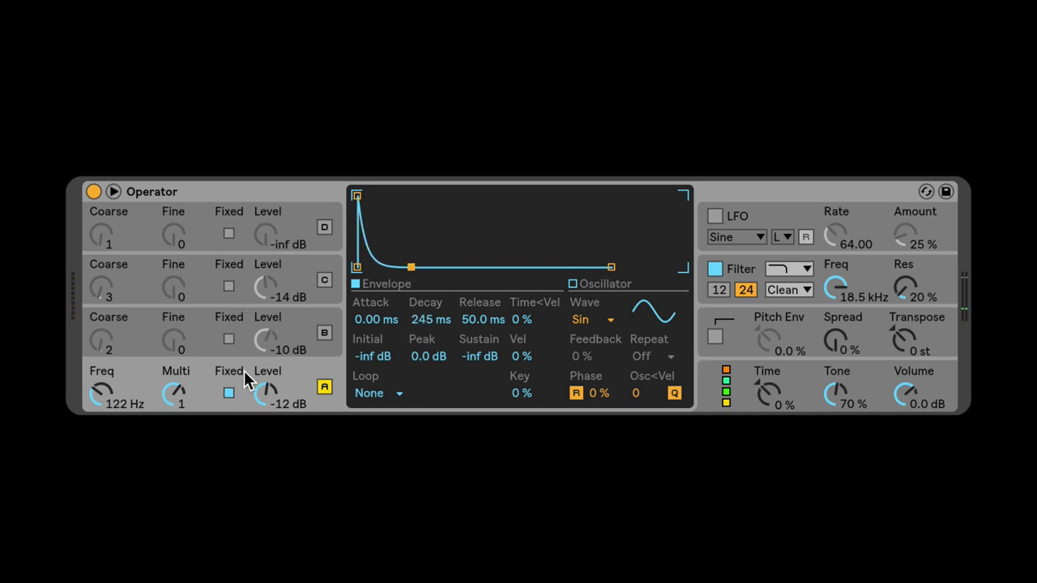
pyautogui.click(307, 330)
pyautogui.click(298, 281)
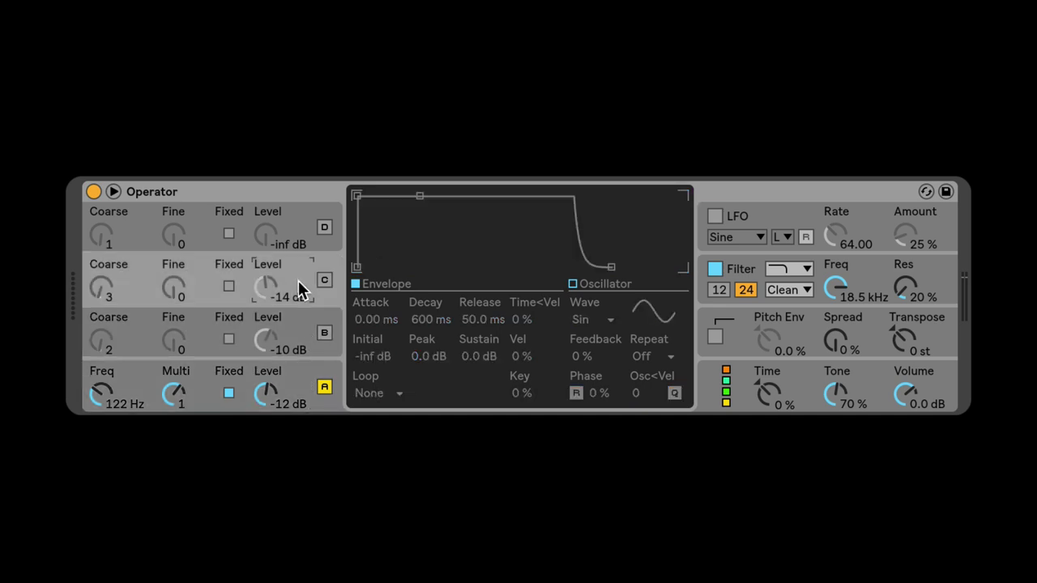
pyautogui.click(300, 381)
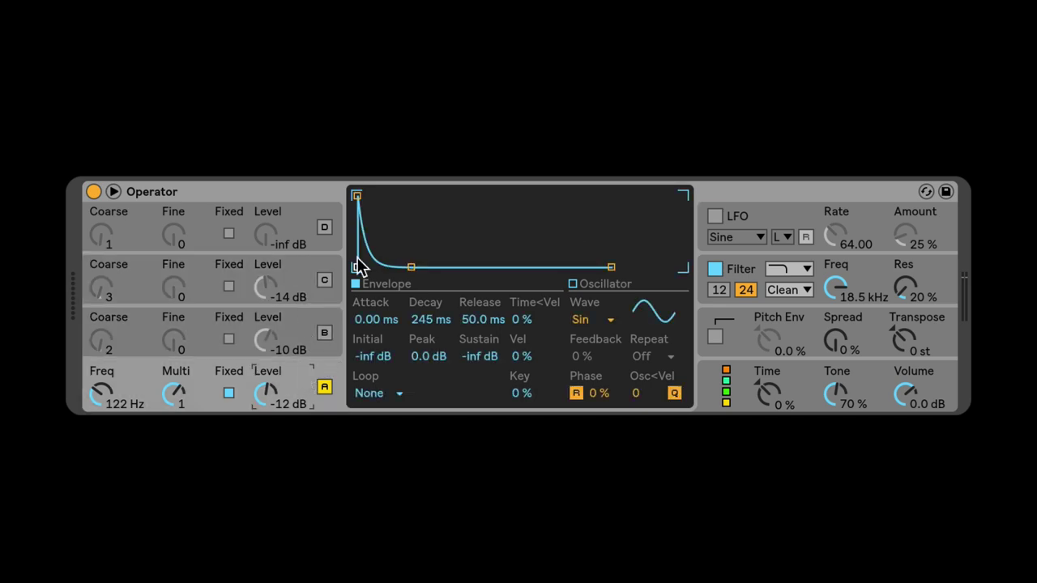
# - Lengthen oscillator A's envelope decay to 755 ms
pyautogui.click(584, 320)
pyautogui.click(584, 320)
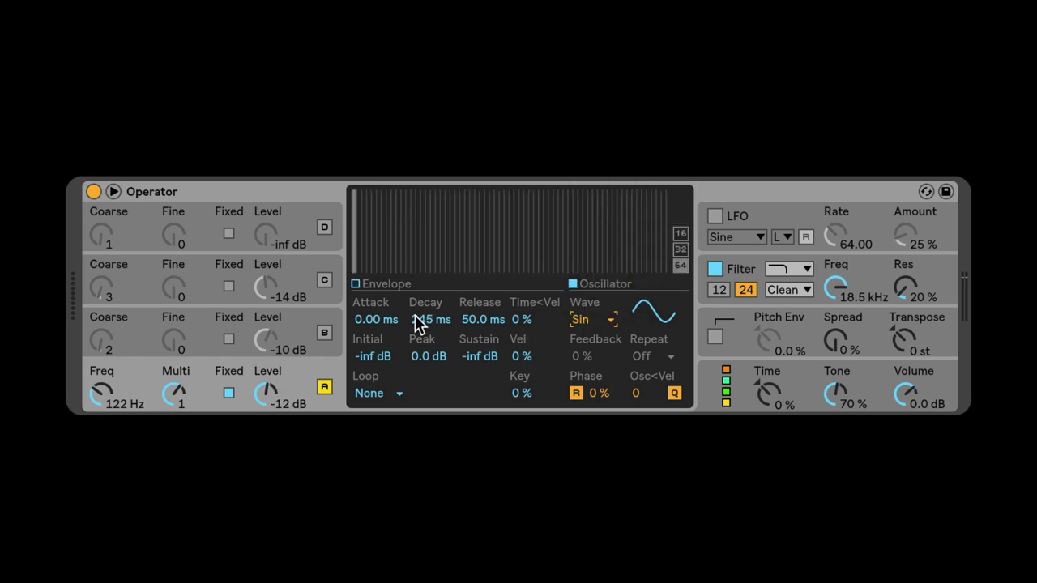
pyautogui.click(362, 285)
pyautogui.moveTo(411, 266); pyautogui.dragTo(422, 267)
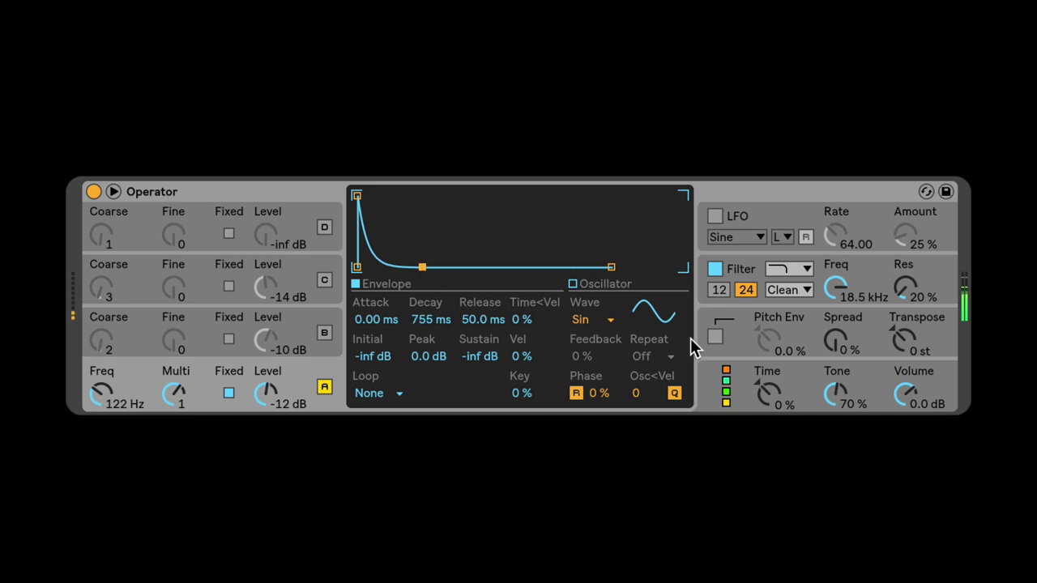
# - Enable the pitch envelope, raise its peak to +48 st and set the pitch envelope amount to 81 %
pyautogui.click(735, 335)
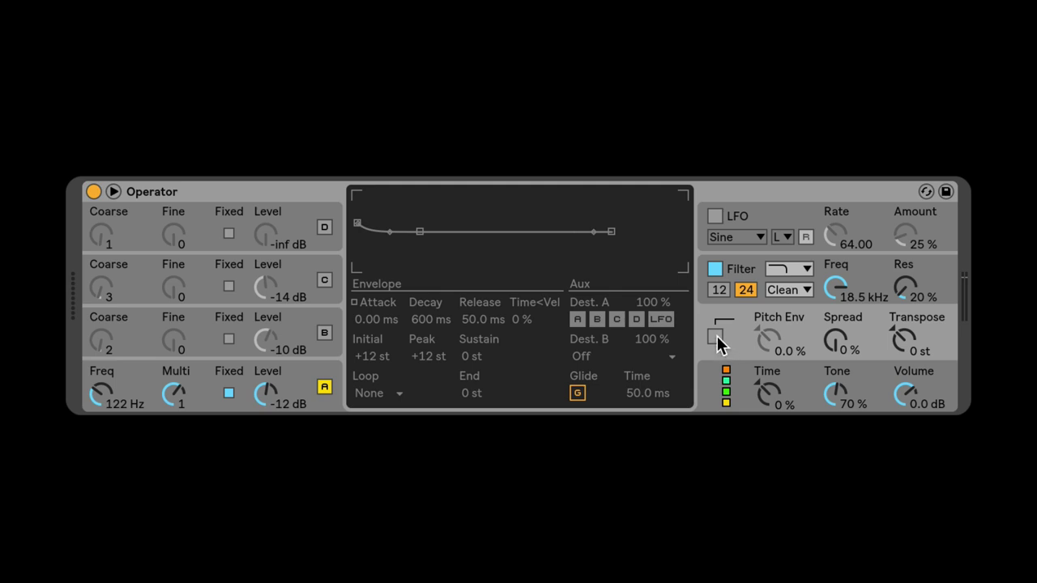
pyautogui.click(717, 336)
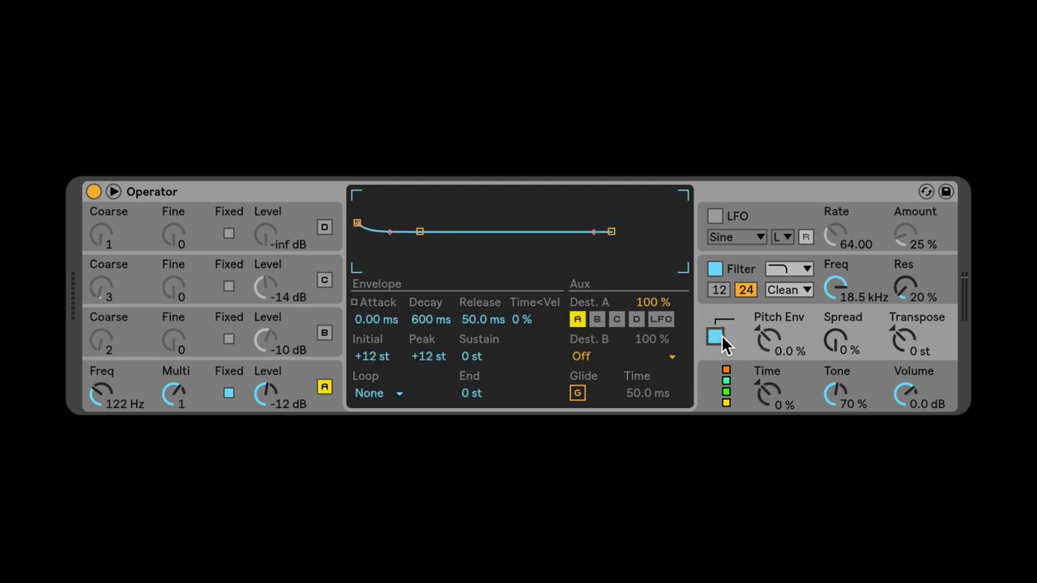
pyautogui.moveTo(357, 222); pyautogui.dragTo(357, 195)
pyautogui.click(771, 342)
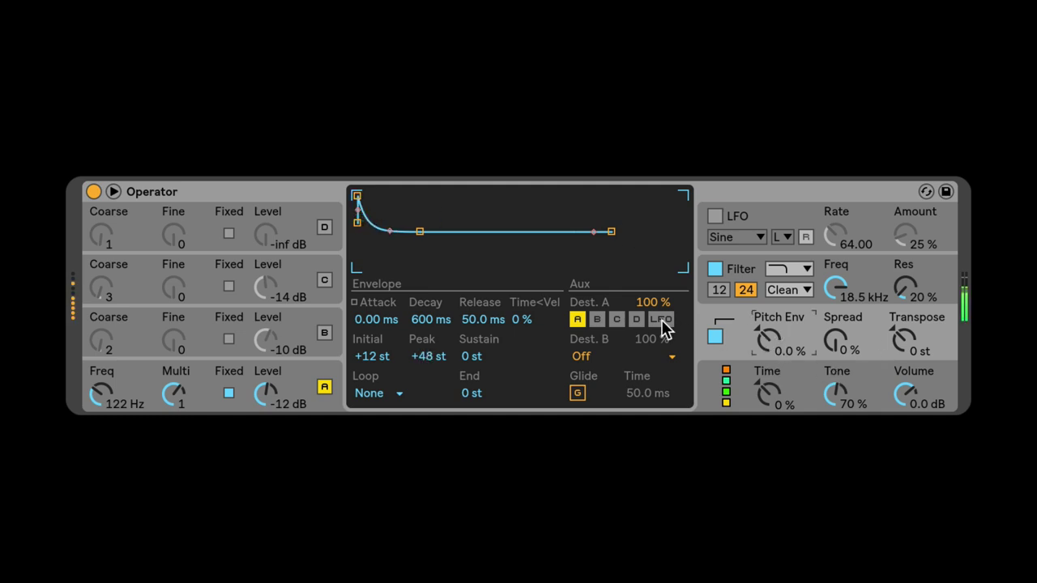
pyautogui.moveTo(775, 339); pyautogui.dragTo(775, 270)
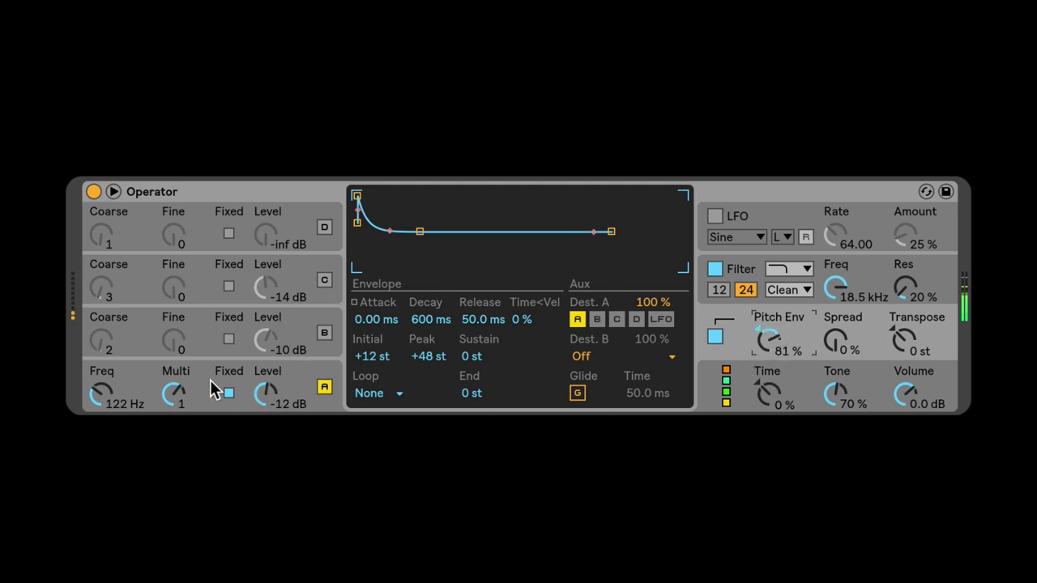
# - Tune oscillator A to 152 Hz with a 0.1 multiplier, and set its envelope to 356 ms decay and -57 dB sustain
pyautogui.click(176, 395)
pyautogui.click(102, 395)
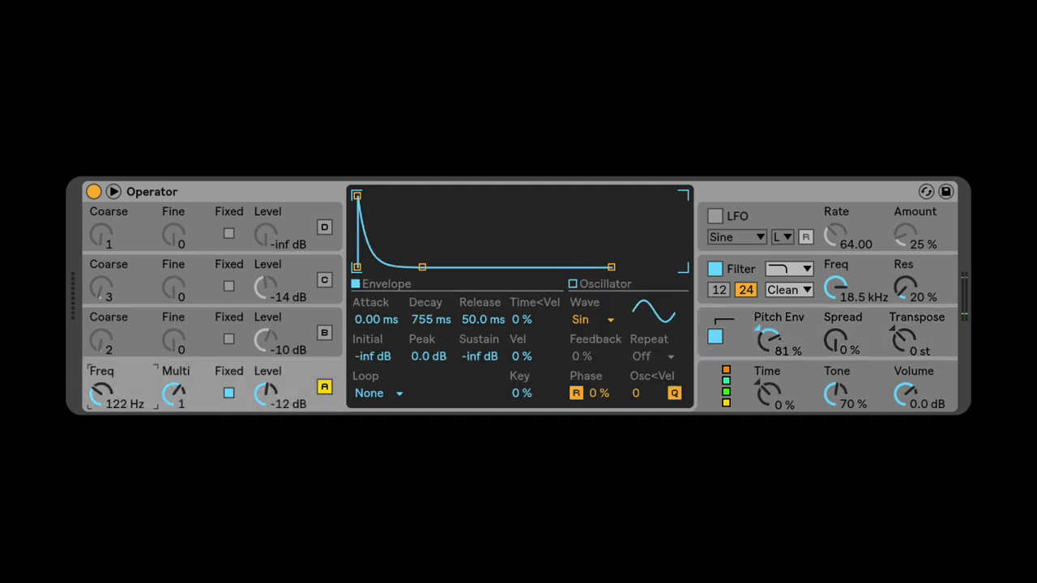
pyautogui.moveTo(102, 394); pyautogui.dragTo(102, 446)
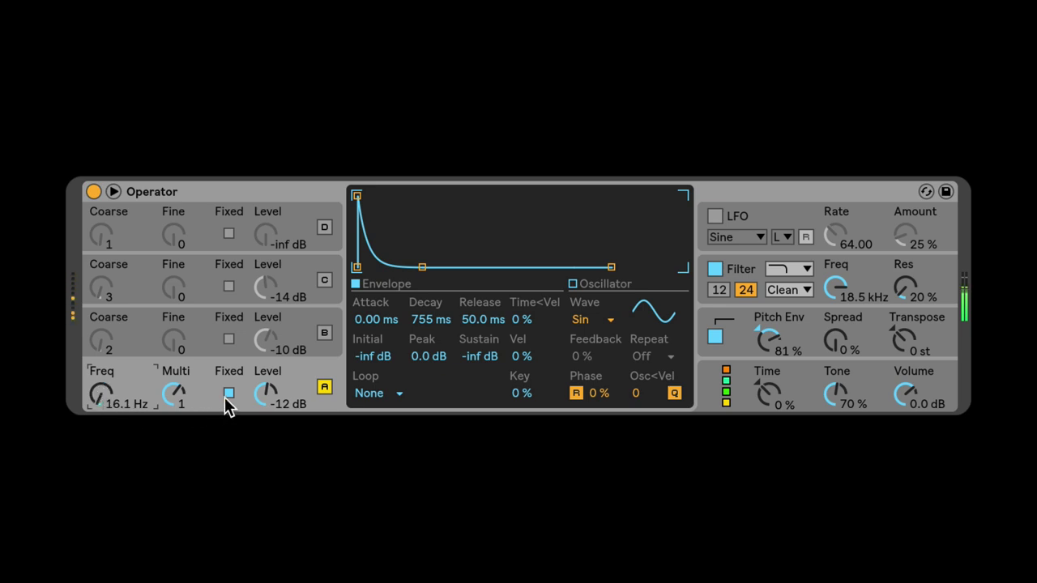
pyautogui.moveTo(102, 396); pyautogui.dragTo(102, 357)
pyautogui.moveTo(173, 397)
pyautogui.mouseDown()
pyautogui.moveTo(173, 437)
pyautogui.moveTo(174, 405)
pyautogui.mouseUp()
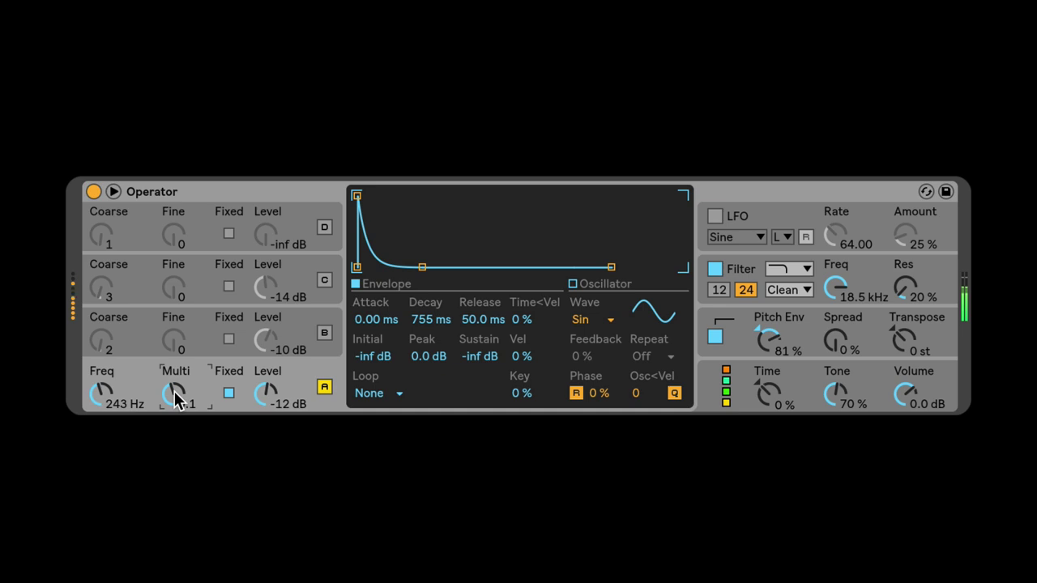
pyautogui.moveTo(178, 398)
pyautogui.mouseDown()
pyautogui.moveTo(178, 374)
pyautogui.moveTo(179, 429)
pyautogui.moveTo(179, 407)
pyautogui.mouseUp()
pyautogui.moveTo(100, 394); pyautogui.dragTo(101, 381)
pyautogui.moveTo(413, 271)
pyautogui.mouseDown()
pyautogui.moveTo(424, 267)
pyautogui.moveTo(414, 219)
pyautogui.moveTo(415, 261)
pyautogui.mouseUp()
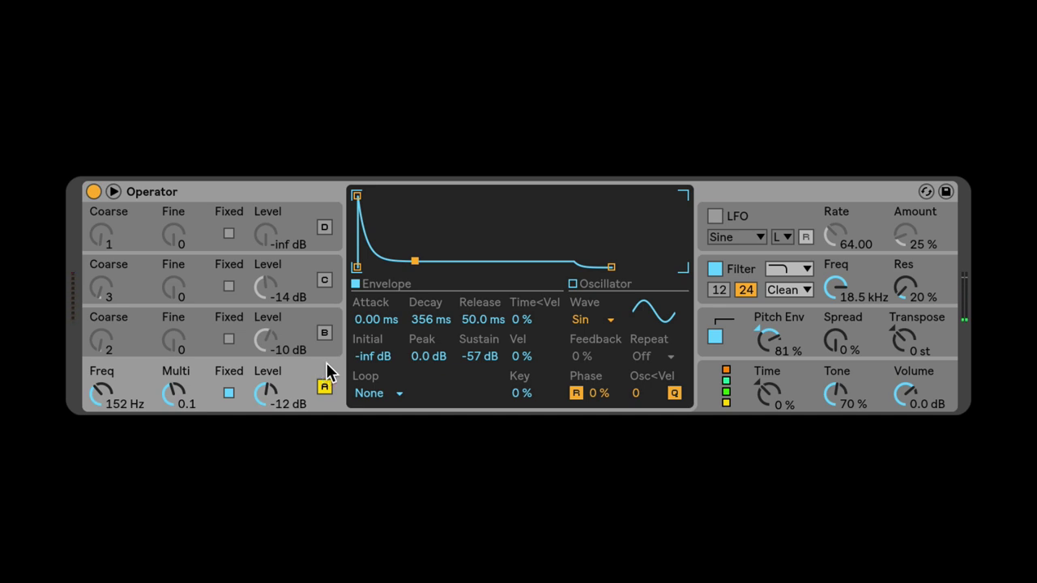
# - Turn oscillator B back on and set its waveform to Noise White
pyautogui.click(306, 337)
pyautogui.click(289, 369)
pyautogui.click(302, 322)
pyautogui.click(322, 335)
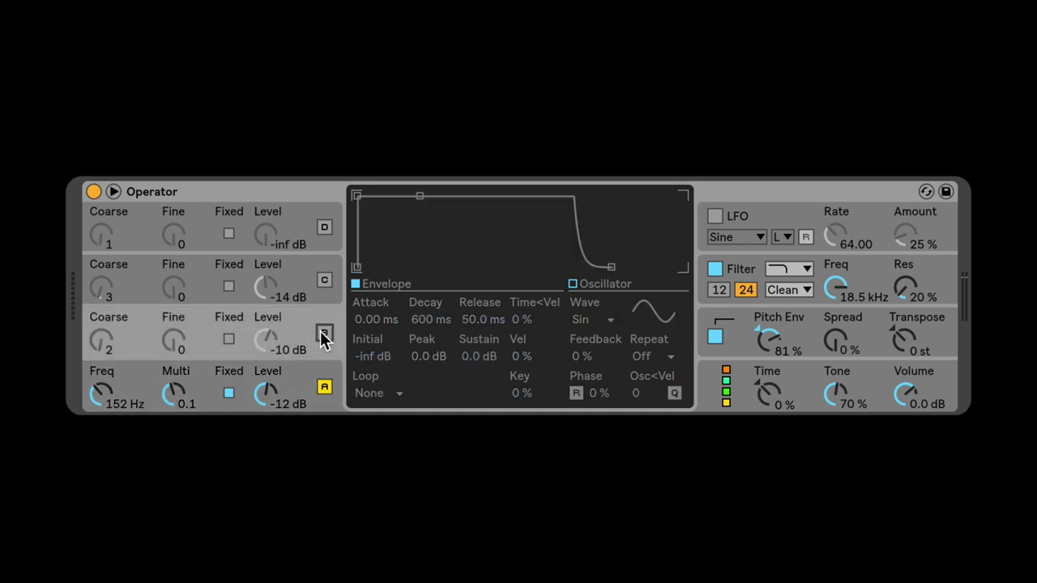
pyautogui.click(322, 336)
pyautogui.click(582, 318)
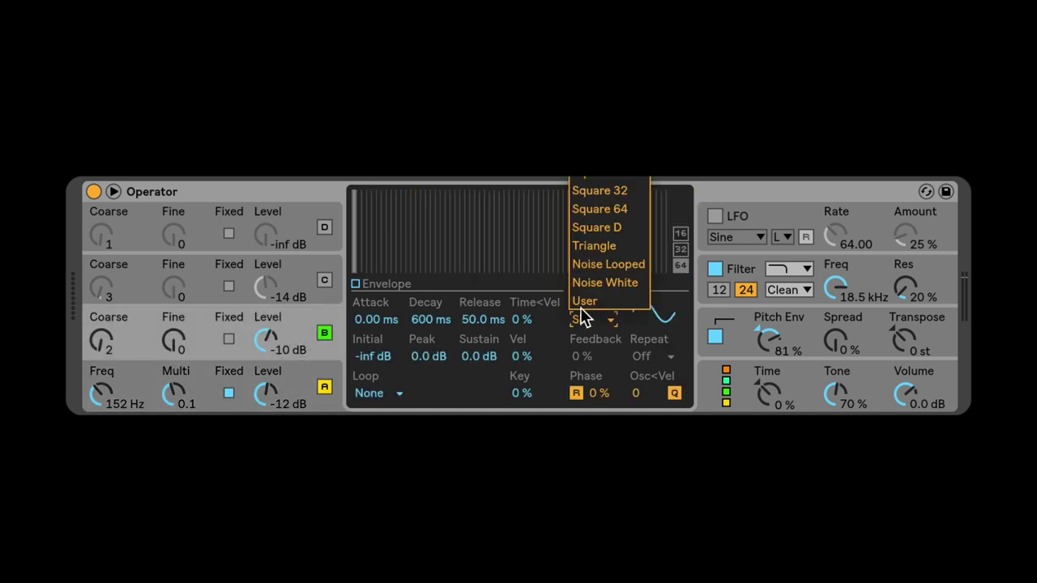
pyautogui.click(604, 282)
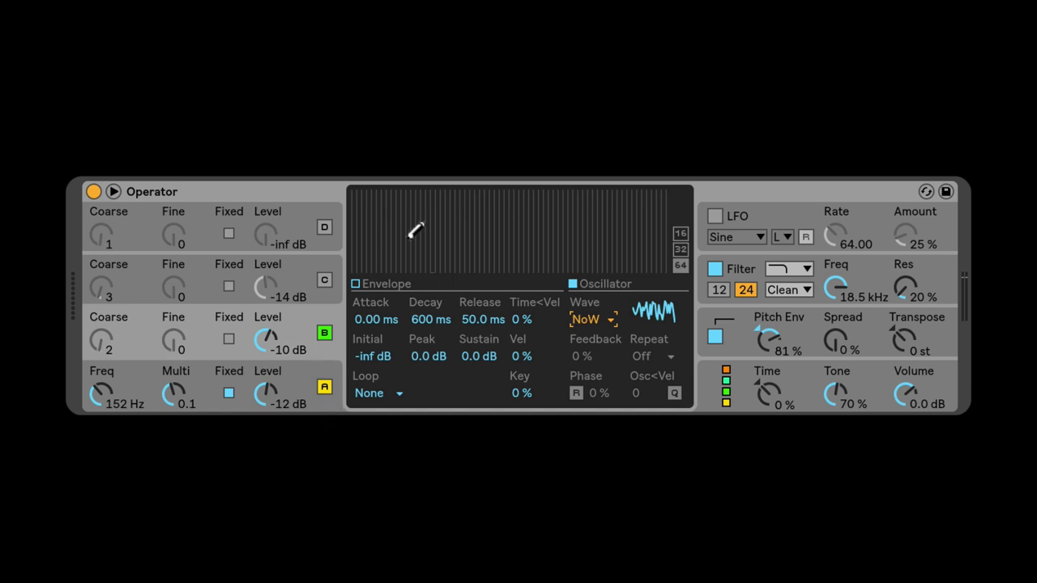
# - Give oscillator B's envelope a 15.7 ms decay with -inf dB sustain, and set its level to -11 dB
pyautogui.click(369, 284)
pyautogui.moveTo(421, 199); pyautogui.dragTo(384, 266)
pyautogui.moveTo(256, 351); pyautogui.dragTo(269, 331)
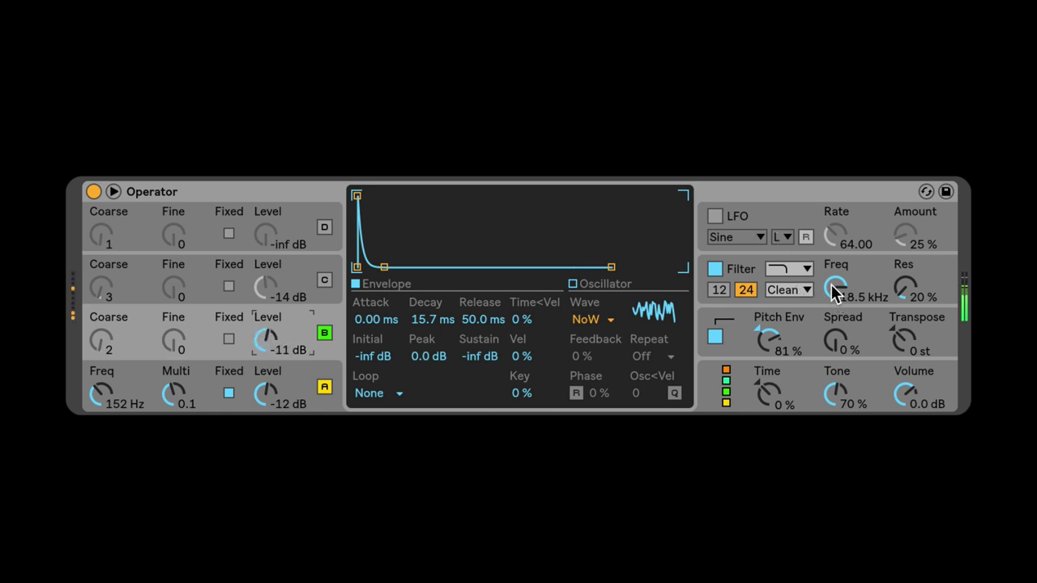
# - Lower the filter frequency to 8.61 kHz and balance the levels at -15 dB for oscillator B and -5.4 dB for oscillator A
pyautogui.moveTo(836, 292)
pyautogui.mouseDown()
pyautogui.moveTo(836, 332)
pyautogui.moveTo(822, 246)
pyautogui.moveTo(838, 280)
pyautogui.mouseUp()
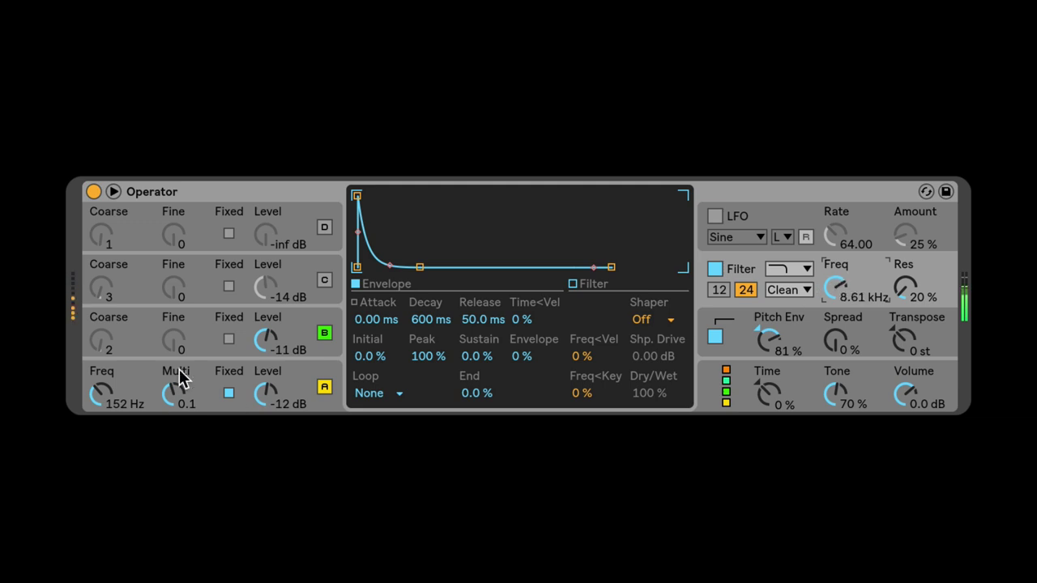
pyautogui.moveTo(264, 342); pyautogui.dragTo(262, 377)
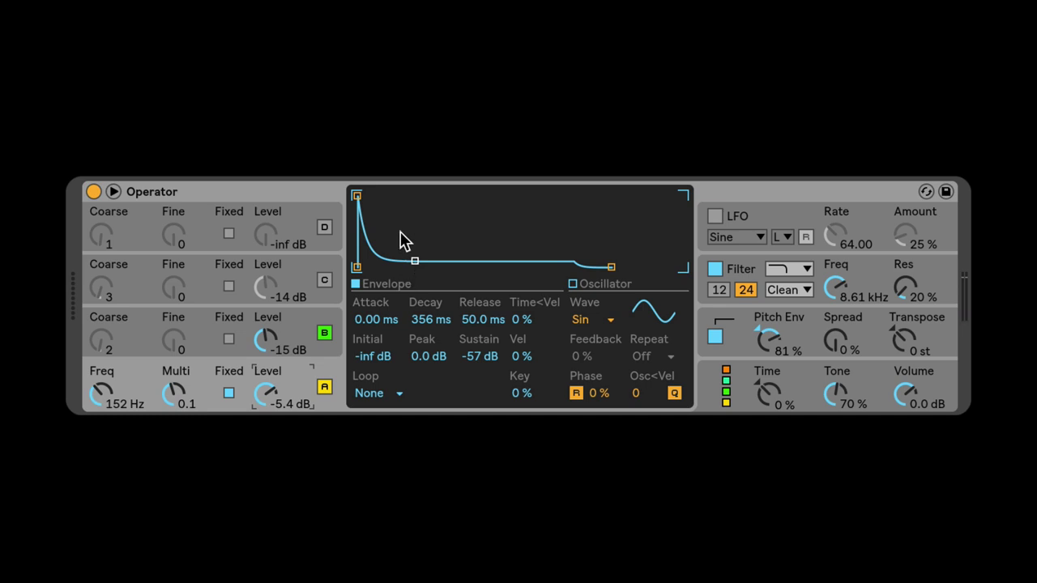
# - Switch oscillator B to fixed frequency mode and change its waveform to Sin 4
pyautogui.click(228, 338)
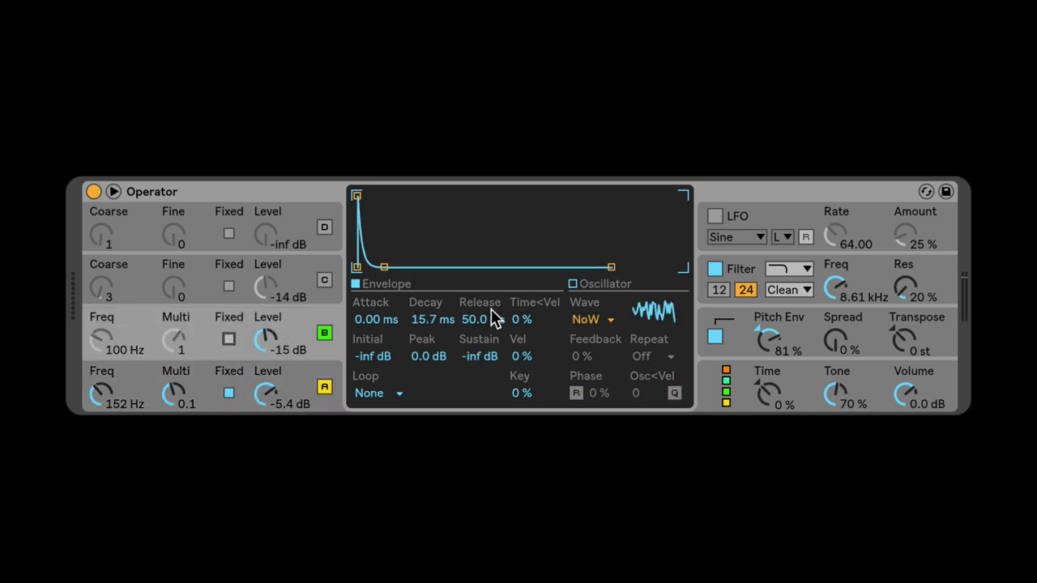
pyautogui.click(590, 320)
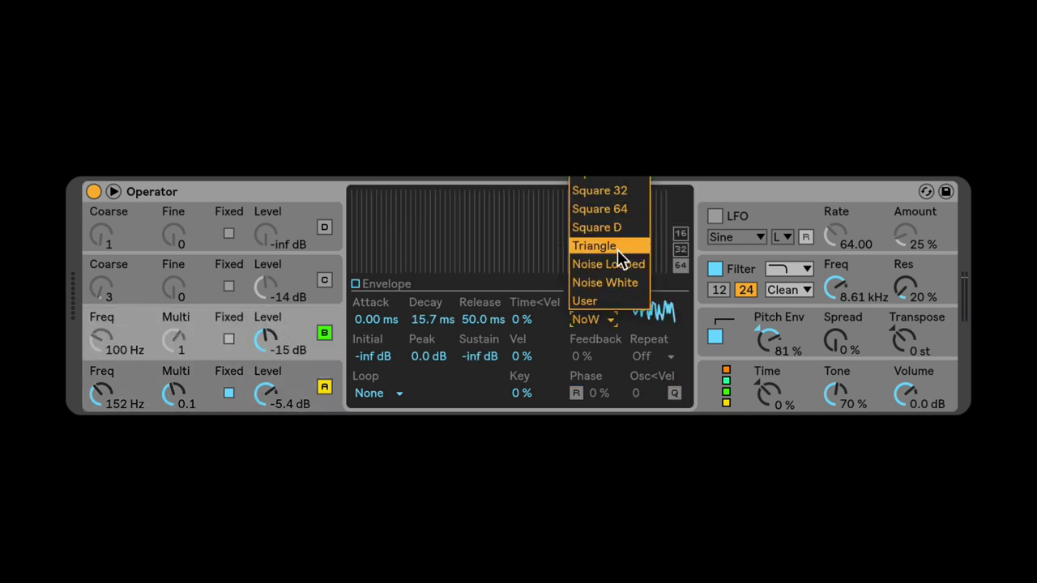
pyautogui.click(599, 175)
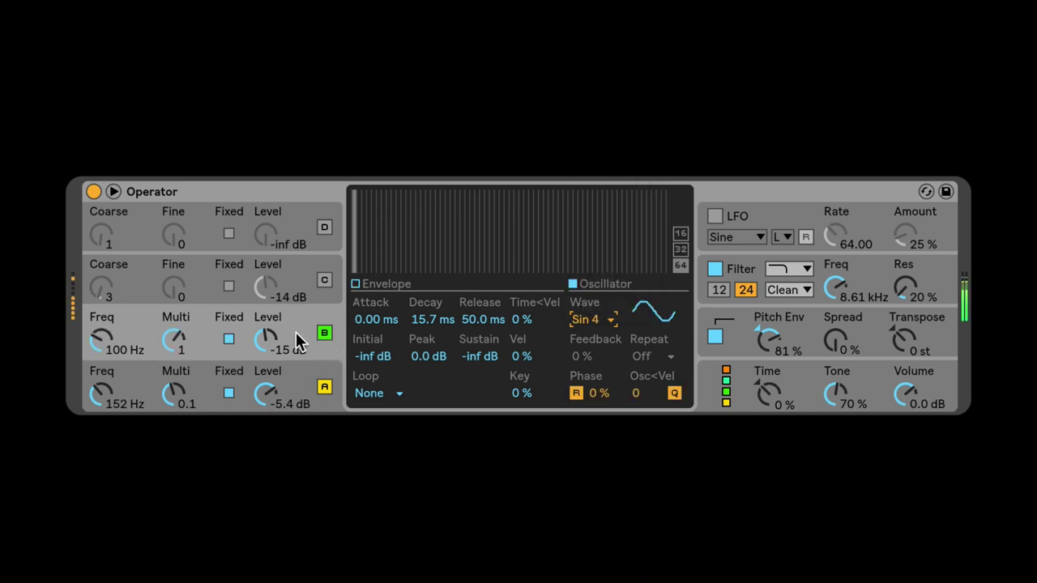
# - Set oscillator B to a level of -9.2 dB, a fixed frequency of 654 Hz and a multiplier of 0.1
pyautogui.moveTo(266, 340); pyautogui.dragTo(266, 321)
pyautogui.moveTo(101, 339); pyautogui.dragTo(101, 322)
pyautogui.moveTo(202, 354); pyautogui.dragTo(202, 361)
pyautogui.moveTo(135, 348)
pyautogui.mouseDown()
pyautogui.moveTo(135, 328)
pyautogui.moveTo(132, 353)
pyautogui.mouseUp()
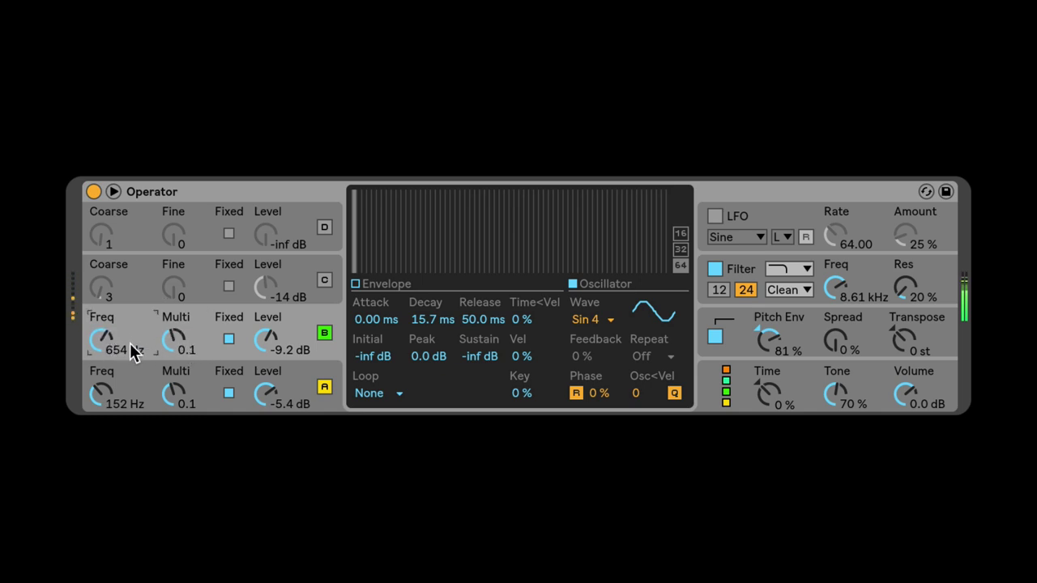
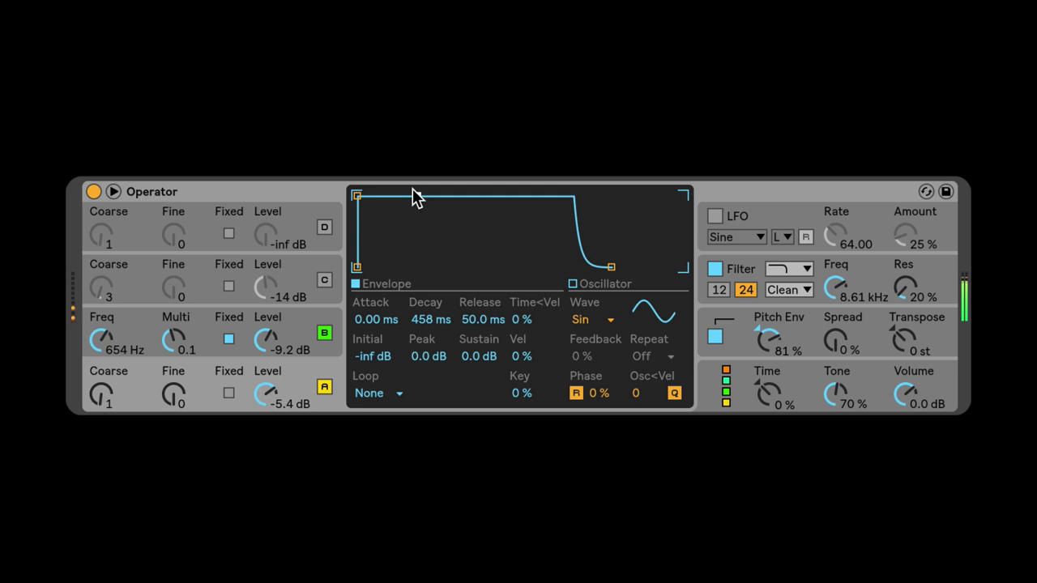
# - Shorten the decay of the pitch envelope to 134 ms
pyautogui.click(747, 328)
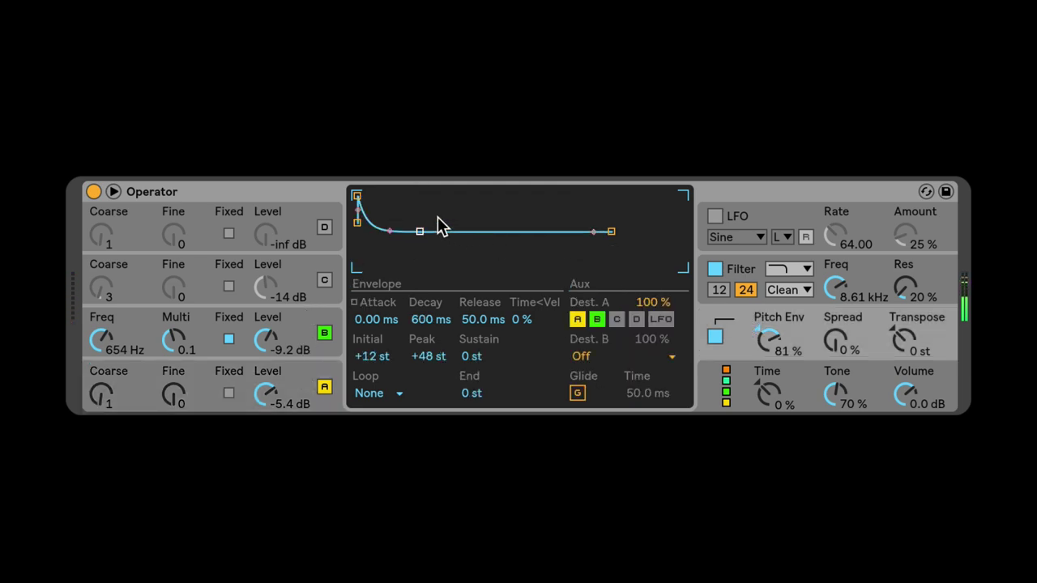
pyautogui.click(429, 319)
pyautogui.moveTo(428, 319)
pyautogui.mouseDown()
pyautogui.moveTo(428, 356)
pyautogui.moveTo(427, 306)
pyautogui.mouseUp()
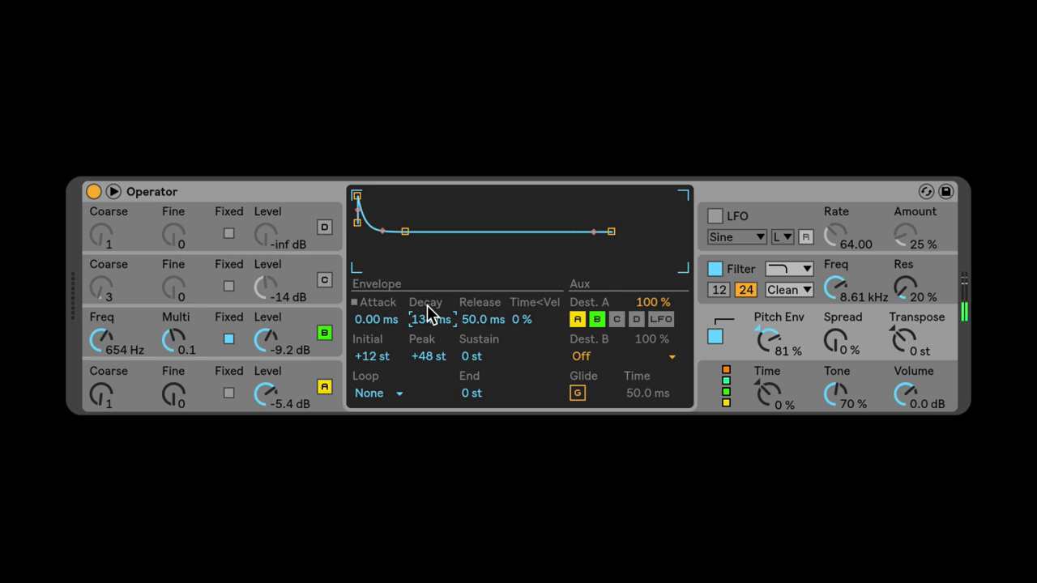
# - Compare the envelope and waveform settings of oscillators A and B
pyautogui.click(315, 366)
pyautogui.click(297, 328)
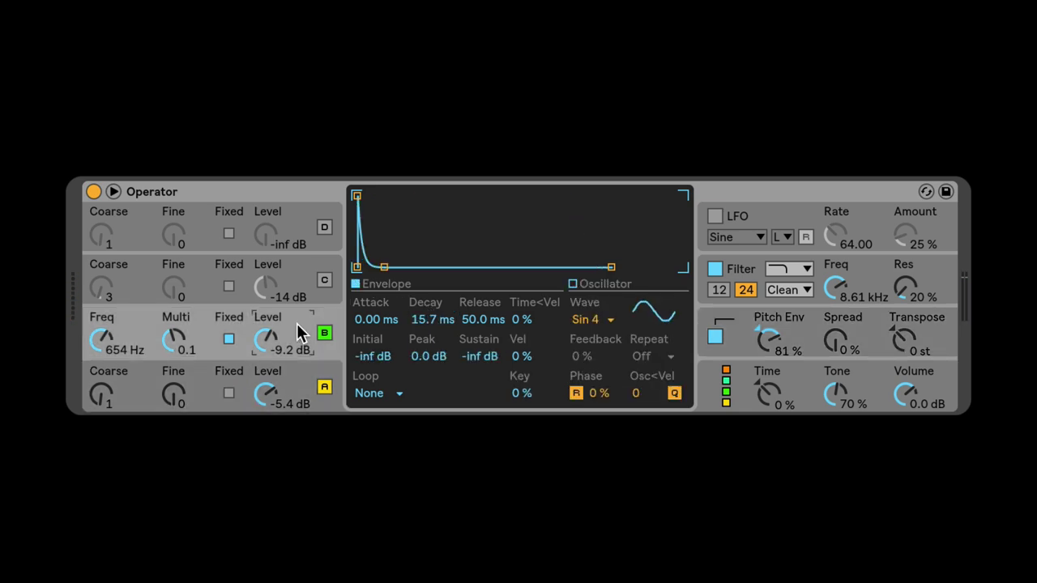
pyautogui.click(295, 367)
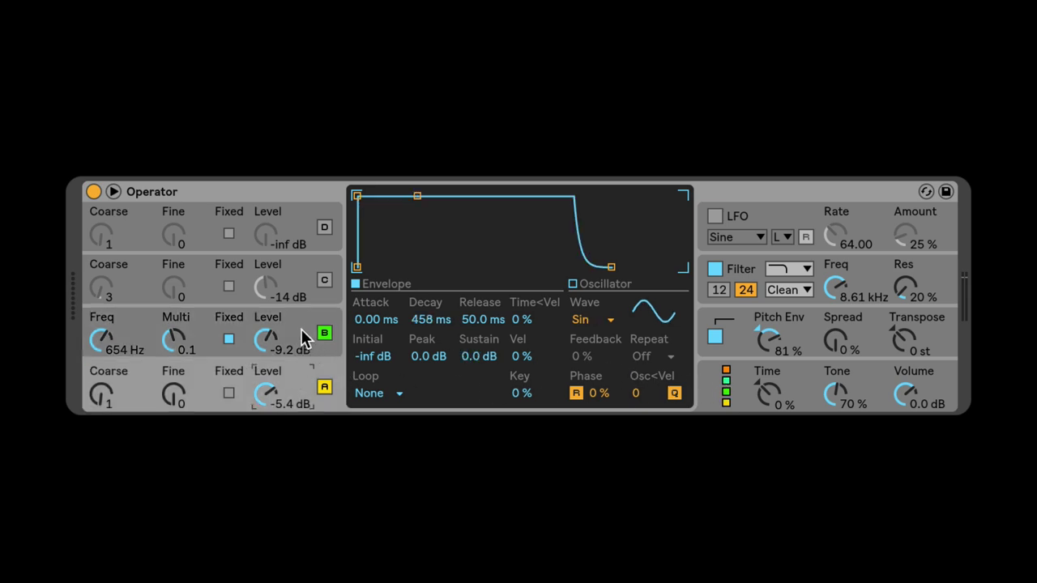
pyautogui.click(303, 340)
pyautogui.click(309, 391)
pyautogui.click(298, 324)
pyautogui.click(301, 384)
pyautogui.click(301, 340)
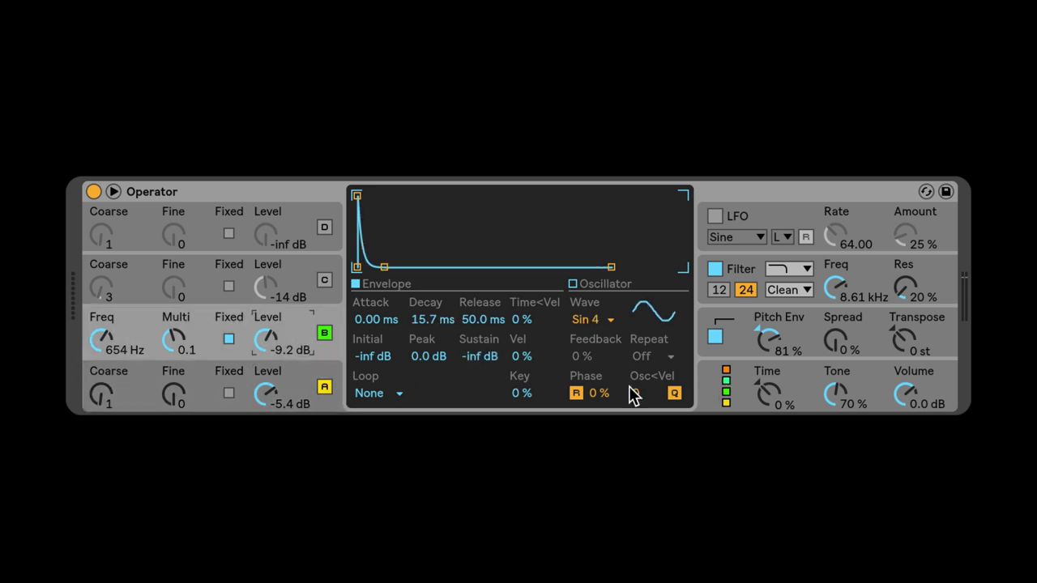
# - Choose the algorithm with all four oscillators in parallel and turn off oscillator A
pyautogui.click(726, 387)
pyautogui.click(656, 208)
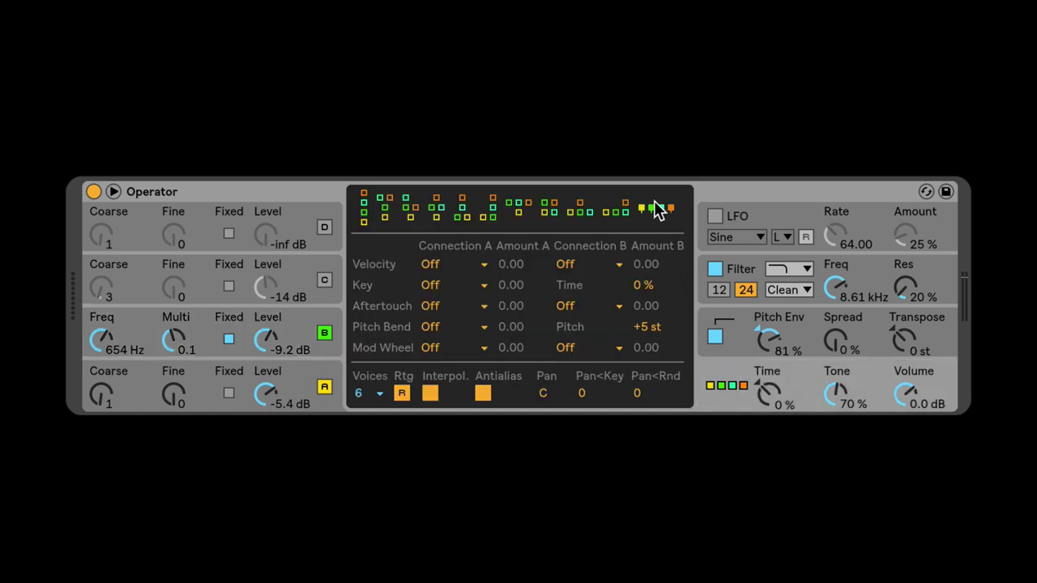
pyautogui.click(308, 386)
pyautogui.click(325, 387)
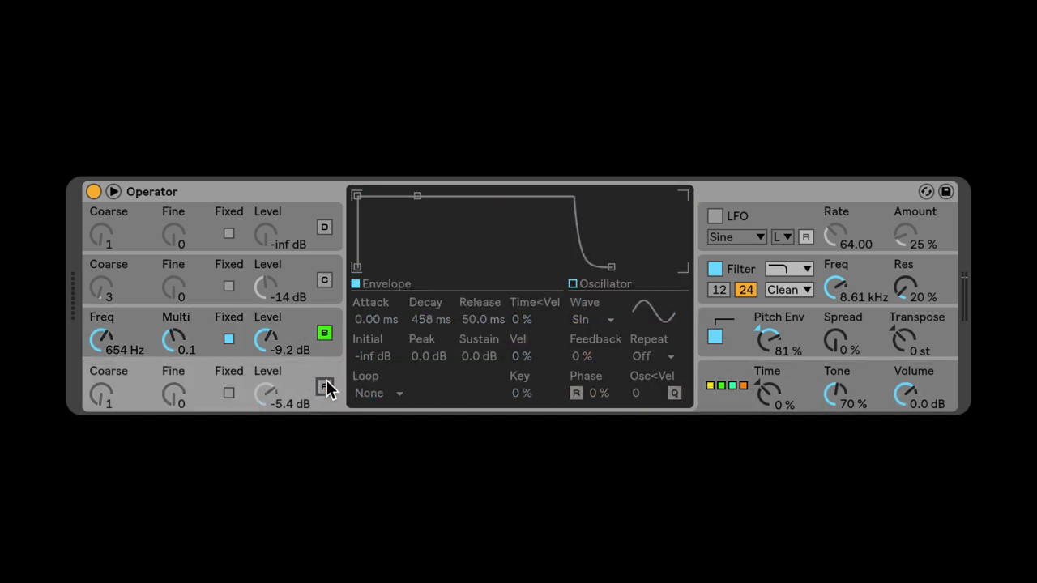
# - Set oscillator B's level to -5.9 dB and its frequency to 1.00 kHz, and turn oscillator A back on
pyautogui.moveTo(285, 338)
pyautogui.mouseDown()
pyautogui.moveTo(285, 312)
pyautogui.moveTo(285, 322)
pyautogui.mouseUp()
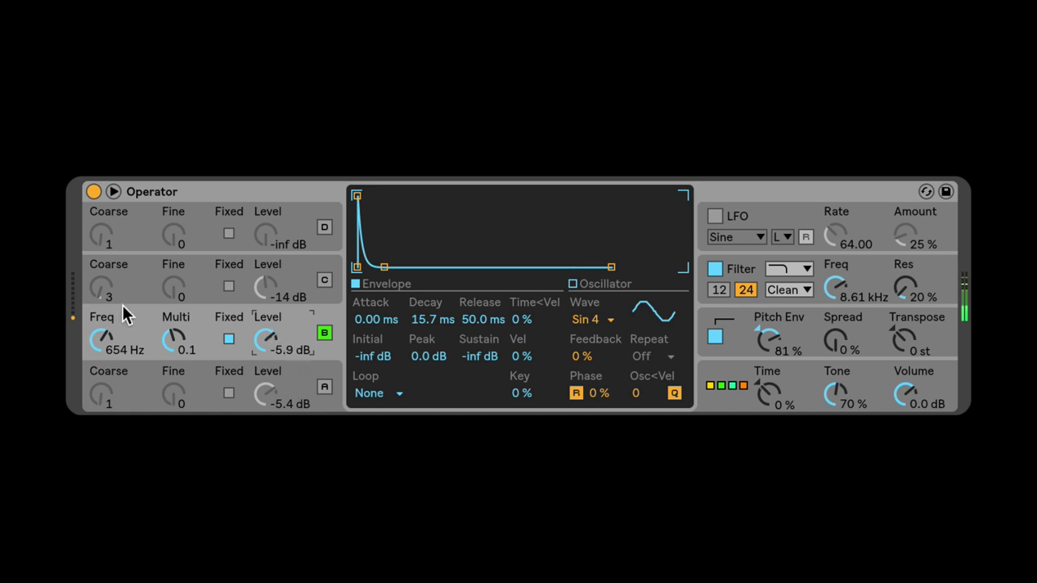
pyautogui.moveTo(108, 340); pyautogui.dragTo(108, 314)
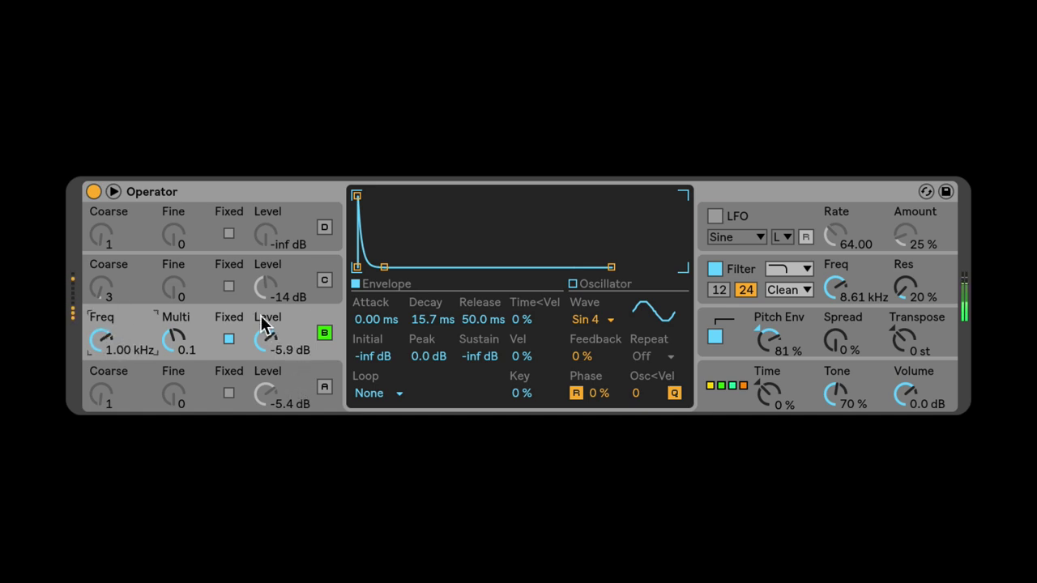
pyautogui.click(313, 374)
pyautogui.click(324, 386)
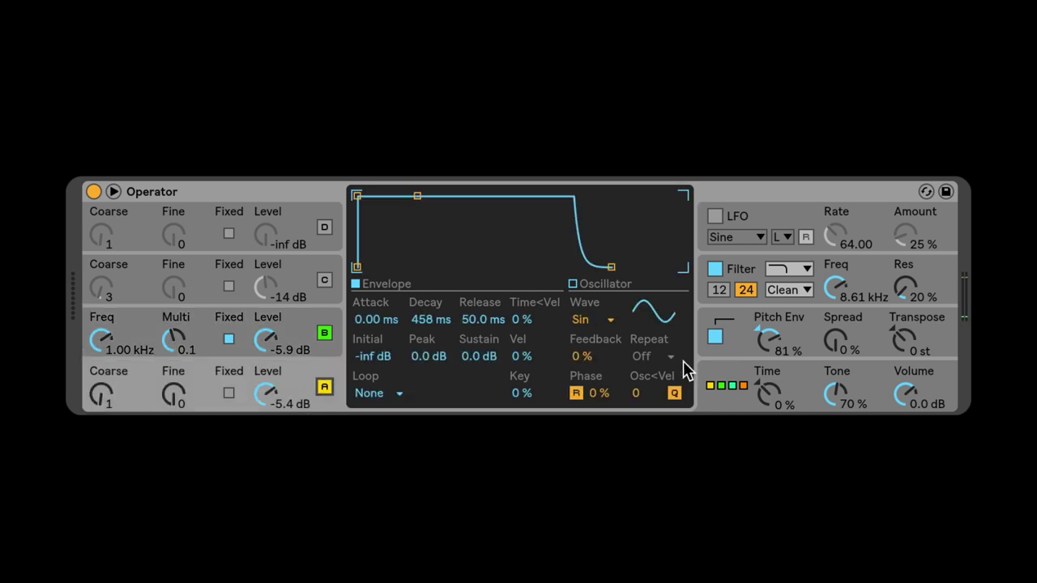
pyautogui.click(724, 376)
pyautogui.click(341, 369)
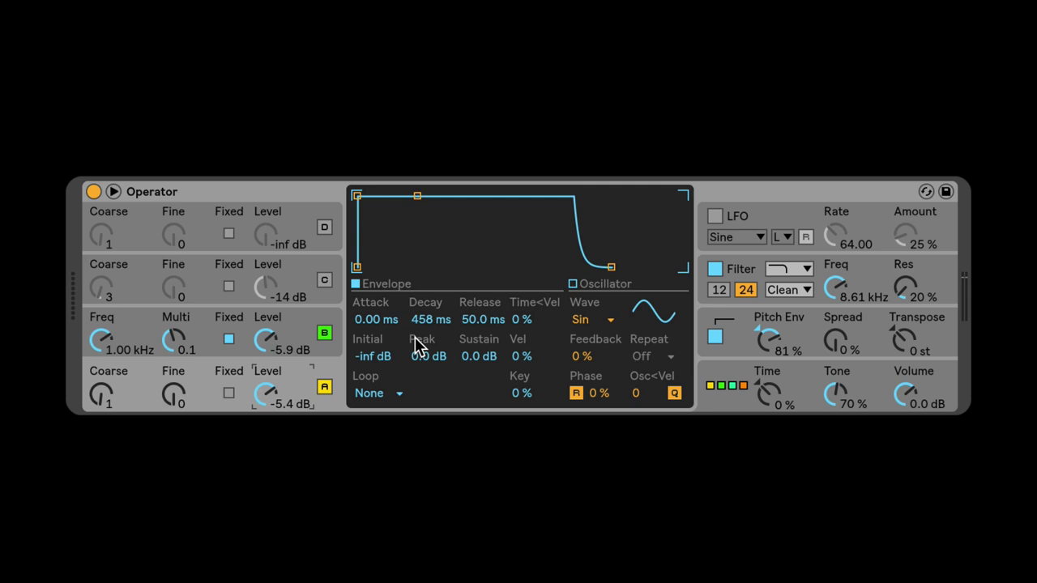
pyautogui.click(742, 341)
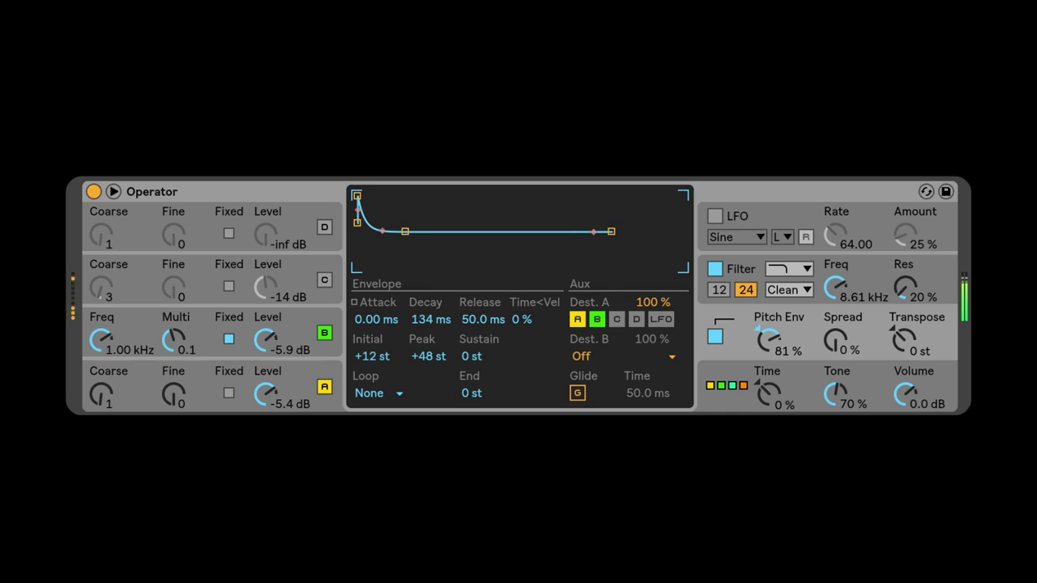
# - Display oscillator A's harmonics editor and set it to 64 partials as a User waveform
pyautogui.click(303, 377)
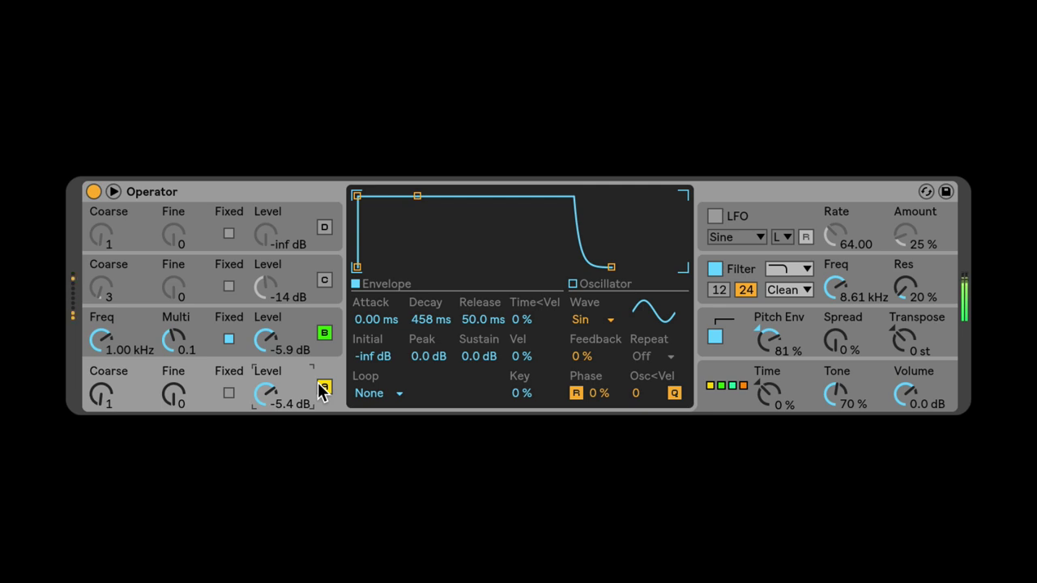
pyautogui.click(572, 284)
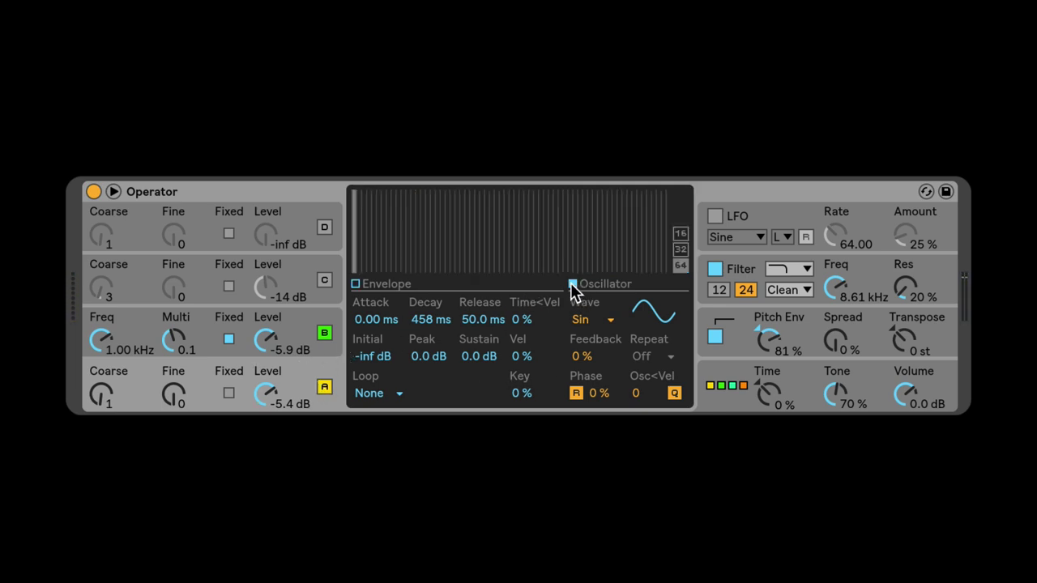
pyautogui.click(679, 235)
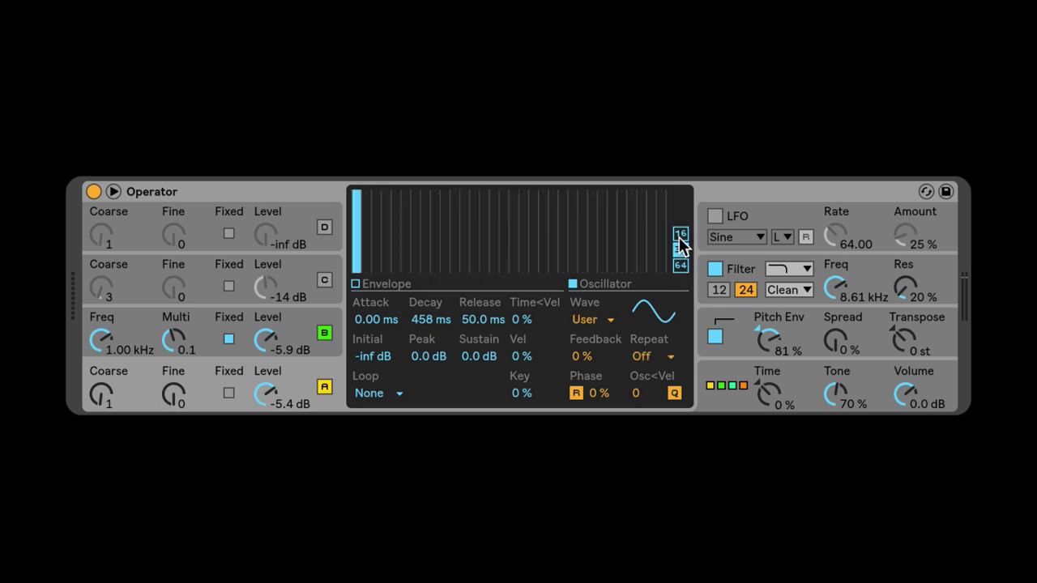
pyautogui.click(681, 266)
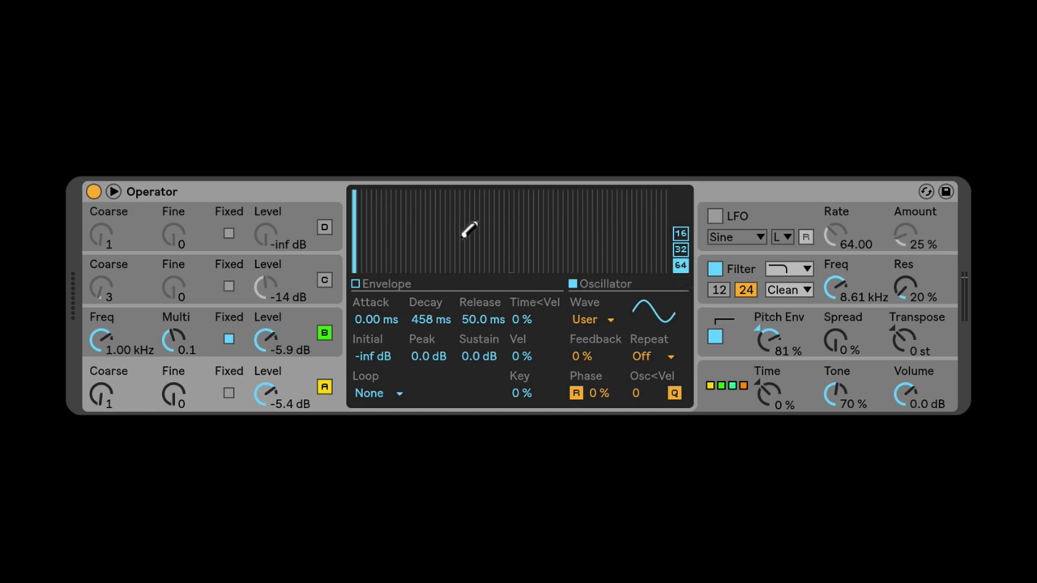
# - Try low second and third harmonics on oscillator A and compare the 16, 32 and 64 partial settings
pyautogui.click(360, 213)
pyautogui.moveTo(365, 204)
pyautogui.mouseDown()
pyautogui.moveTo(357, 252)
pyautogui.moveTo(359, 176)
pyautogui.moveTo(371, 201)
pyautogui.moveTo(359, 262)
pyautogui.mouseUp()
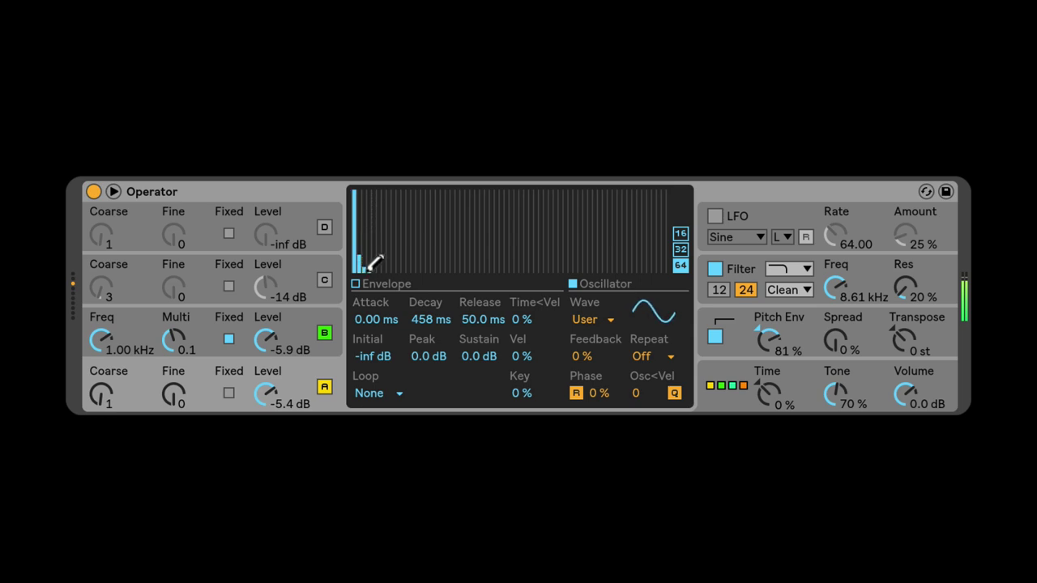
pyautogui.click(715, 269)
pyautogui.click(685, 233)
pyautogui.click(681, 250)
pyautogui.click(681, 259)
pyautogui.click(685, 248)
pyautogui.click(686, 236)
pyautogui.click(685, 249)
pyautogui.click(683, 263)
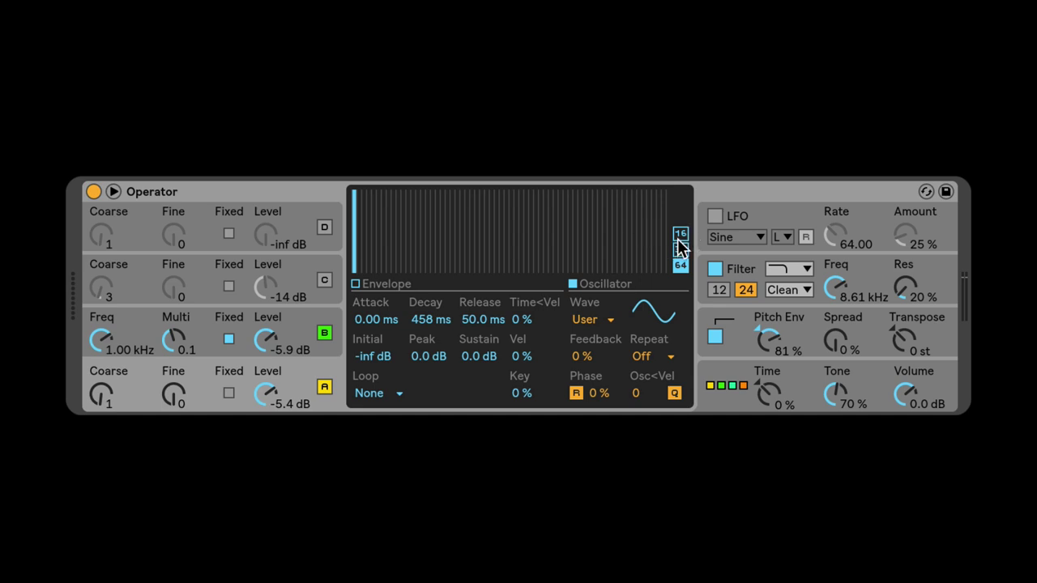
# - Set oscillator A to 16 partials and draw its second, fourth and sixth harmonics at progressively lower levels
pyautogui.click(678, 234)
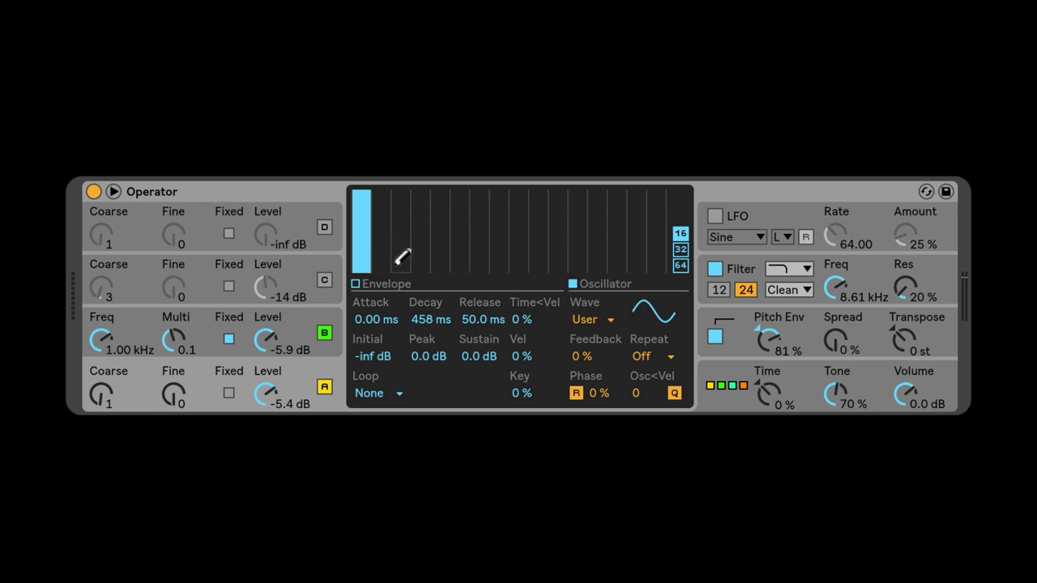
pyautogui.moveTo(378, 261)
pyautogui.mouseDown()
pyautogui.moveTo(382, 212)
pyautogui.moveTo(418, 226)
pyautogui.moveTo(418, 253)
pyautogui.moveTo(419, 212)
pyautogui.moveTo(421, 240)
pyautogui.moveTo(461, 228)
pyautogui.moveTo(459, 253)
pyautogui.moveTo(491, 248)
pyautogui.moveTo(479, 242)
pyautogui.moveTo(479, 280)
pyautogui.mouseUp()
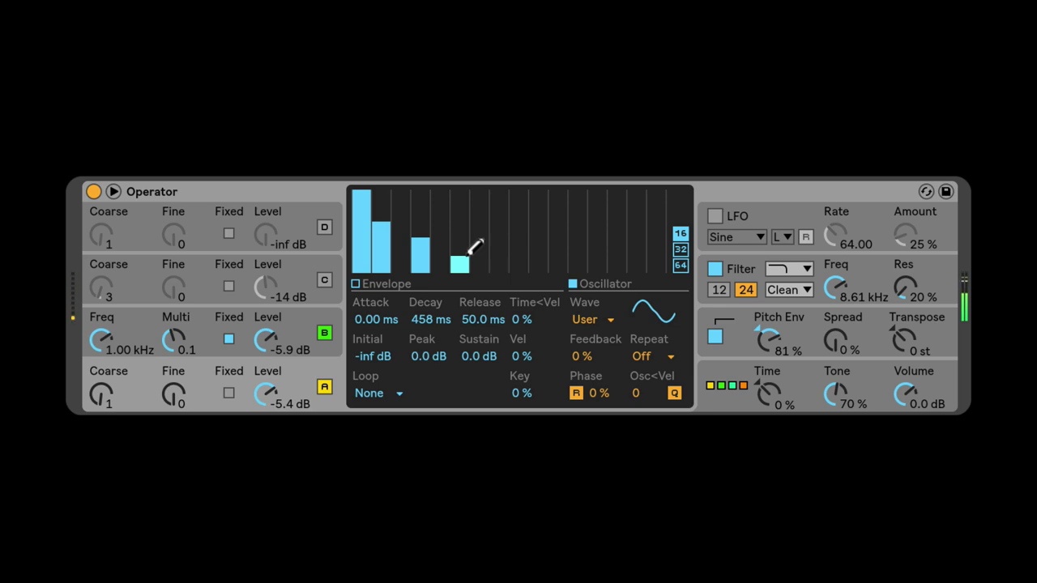
pyautogui.click(734, 266)
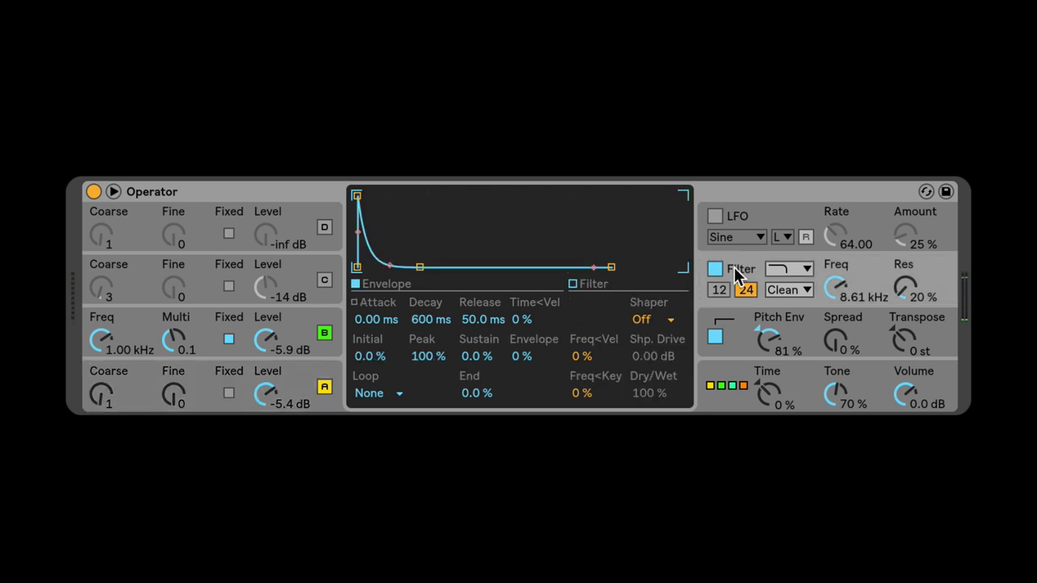
pyautogui.click(303, 369)
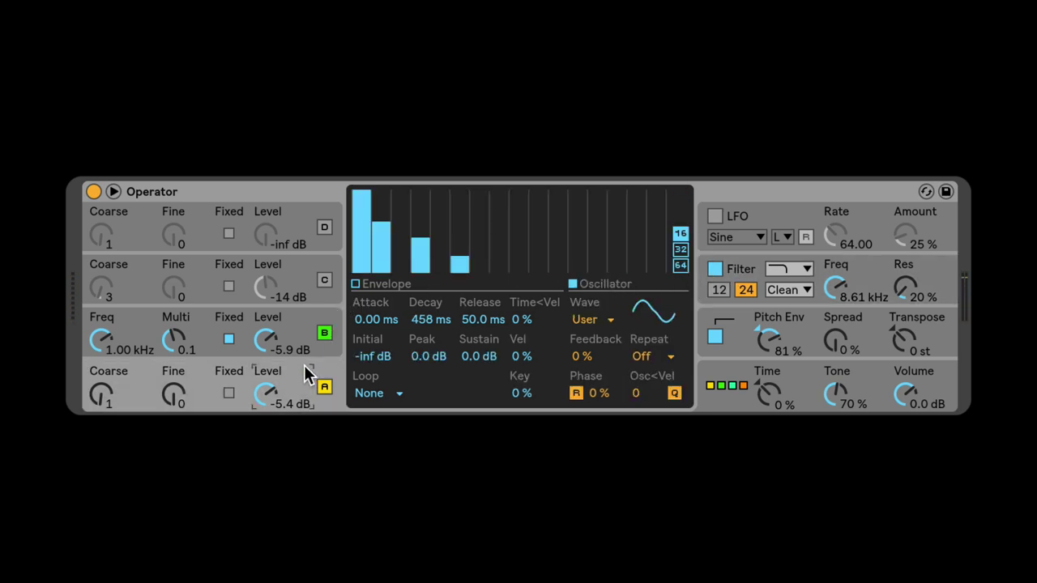
# - Set the filter circuit to OSR and the filter's shaper to Soft
pyautogui.click(747, 271)
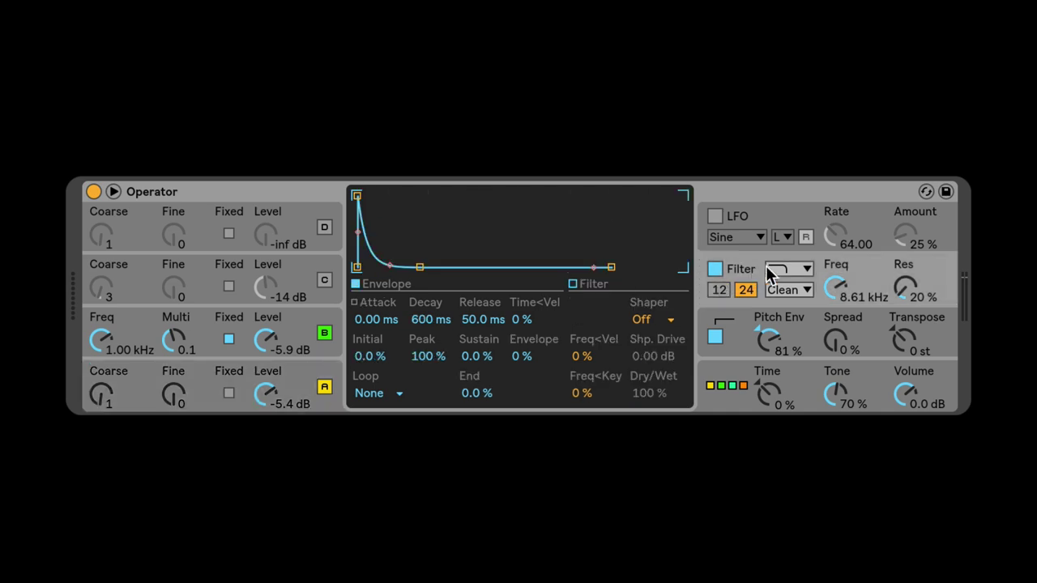
pyautogui.click(655, 320)
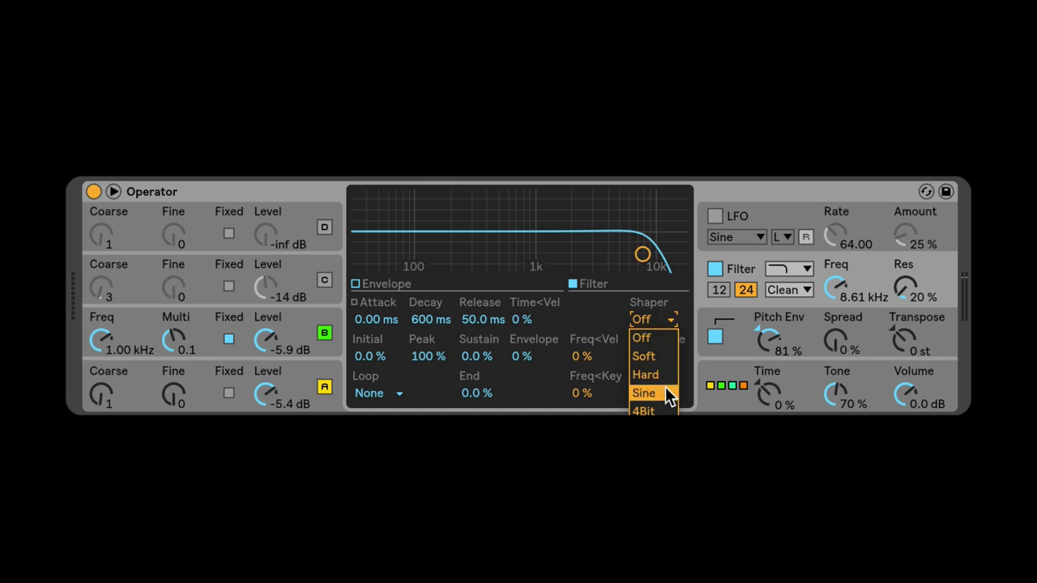
pyautogui.click(795, 289)
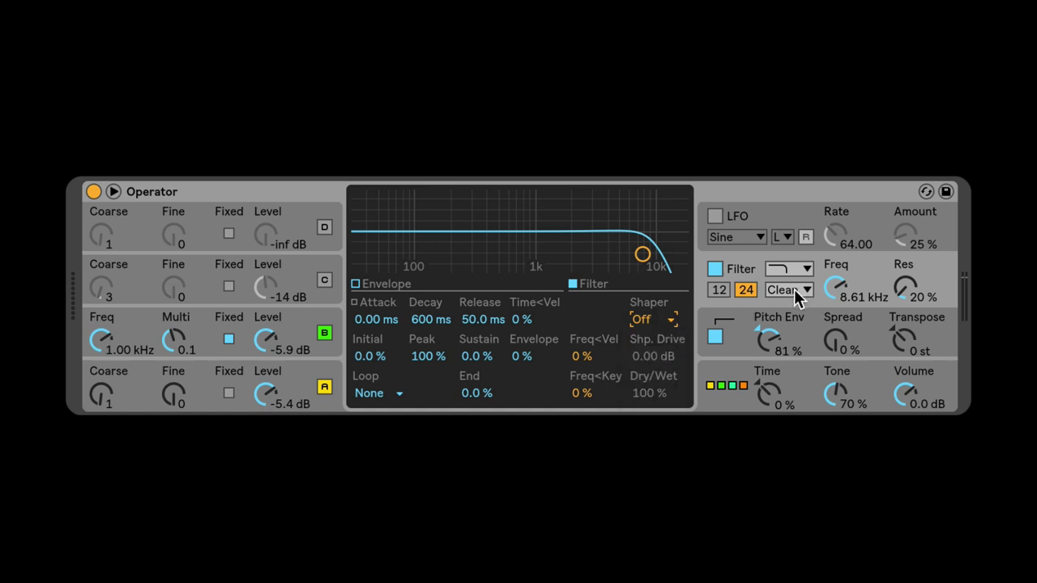
pyautogui.click(795, 289)
pyautogui.click(796, 327)
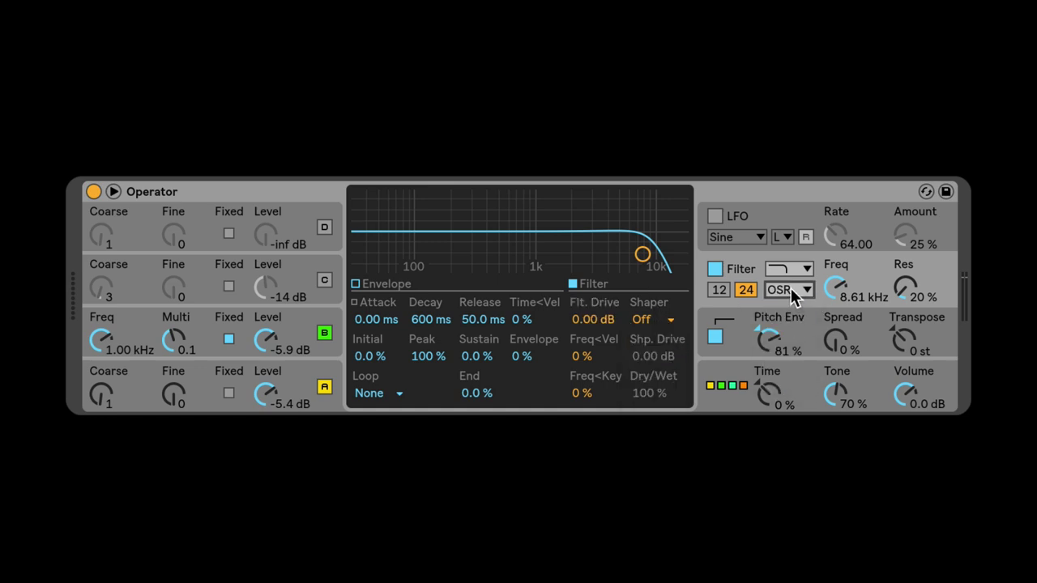
pyautogui.click(651, 321)
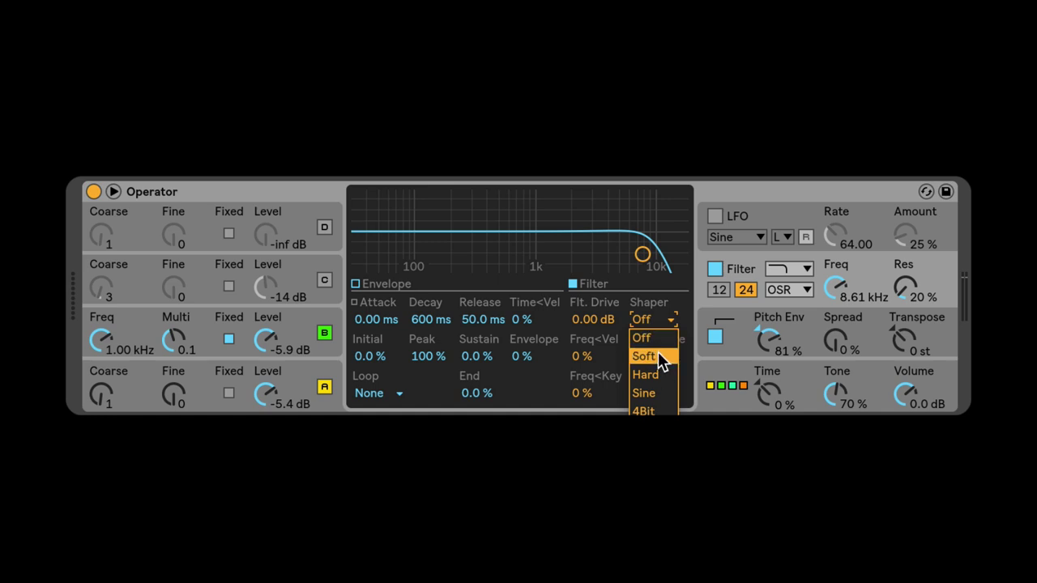
pyautogui.click(658, 357)
# - Lower the global volume to -5.7 dB and raise the filter drive to about 7.8 dB
pyautogui.moveTo(914, 400); pyautogui.dragTo(913, 420)
pyautogui.click(725, 272)
pyautogui.moveTo(593, 320); pyautogui.dragTo(593, 296)
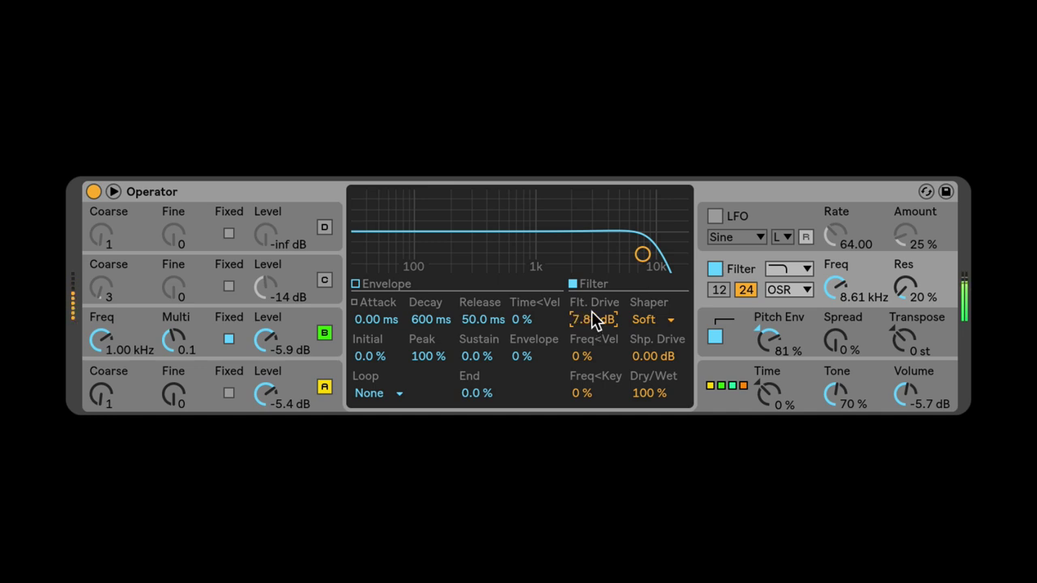
# - Raise oscillator B's level to -1.9 dB and lower the sustain point of oscillator A's envelope
pyautogui.moveTo(282, 338); pyautogui.dragTo(283, 327)
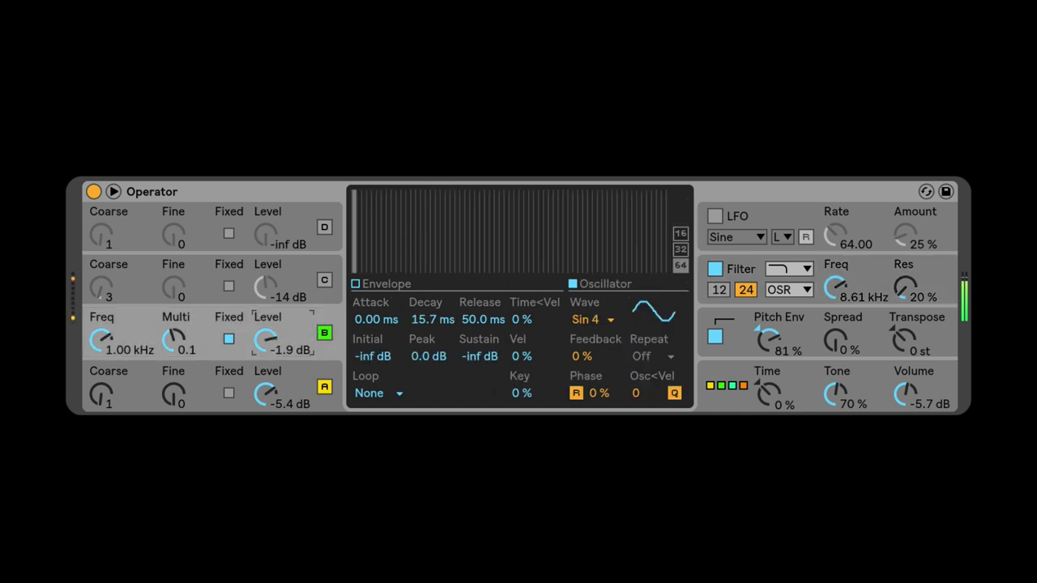
pyautogui.click(354, 284)
pyautogui.click(297, 387)
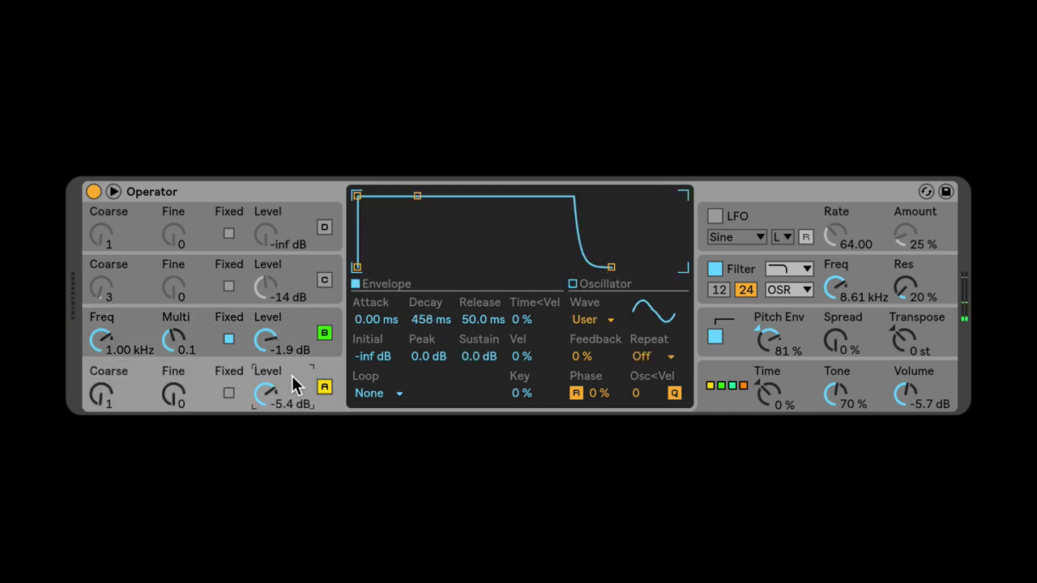
pyautogui.moveTo(416, 194); pyautogui.dragTo(427, 242)
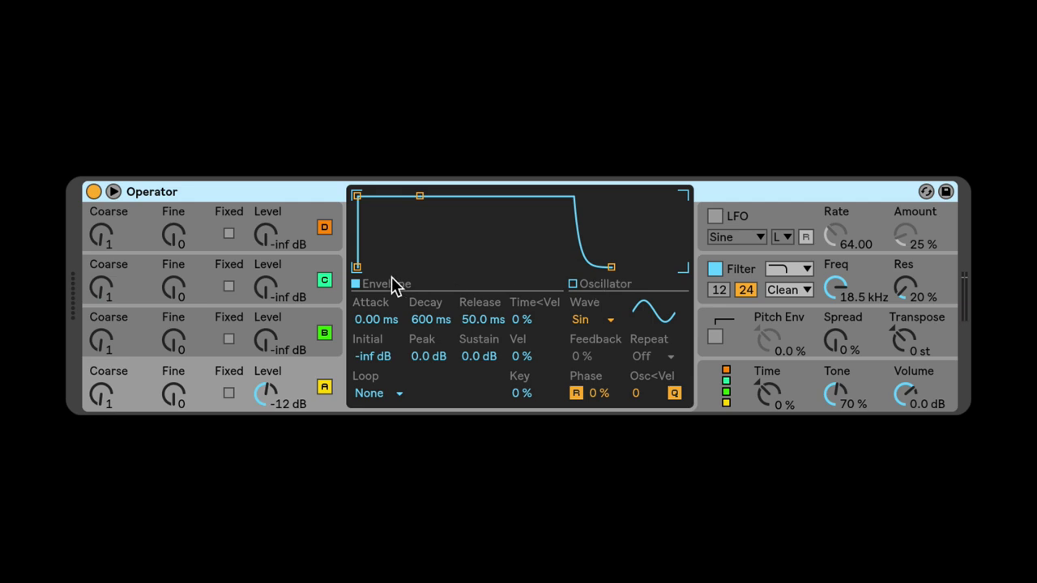
# - In the fresh Operator patch, change oscillator A's waveform to Tri
pyautogui.click(590, 283)
pyautogui.click(354, 285)
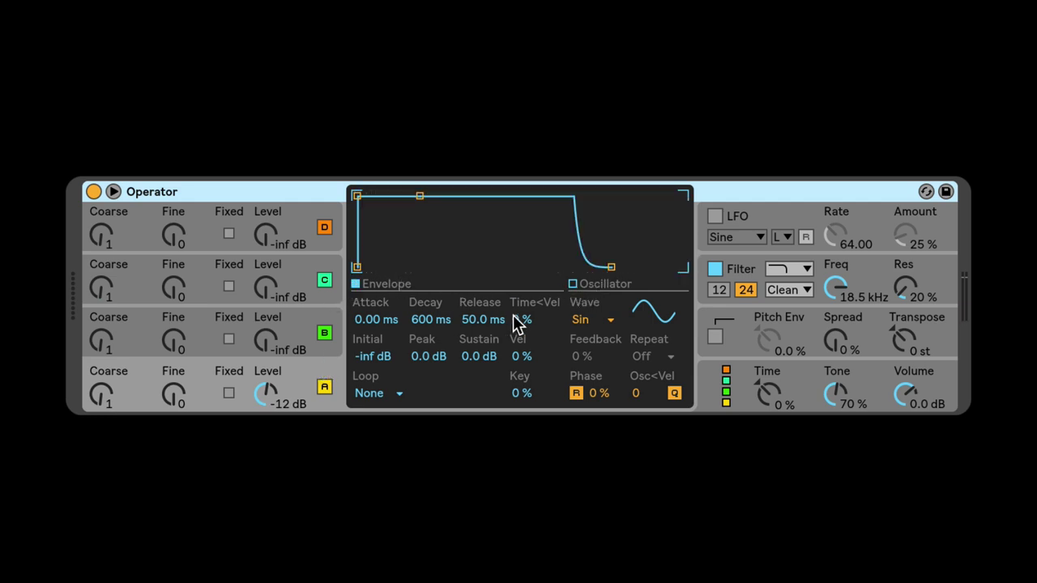
pyautogui.click(580, 319)
pyautogui.click(595, 247)
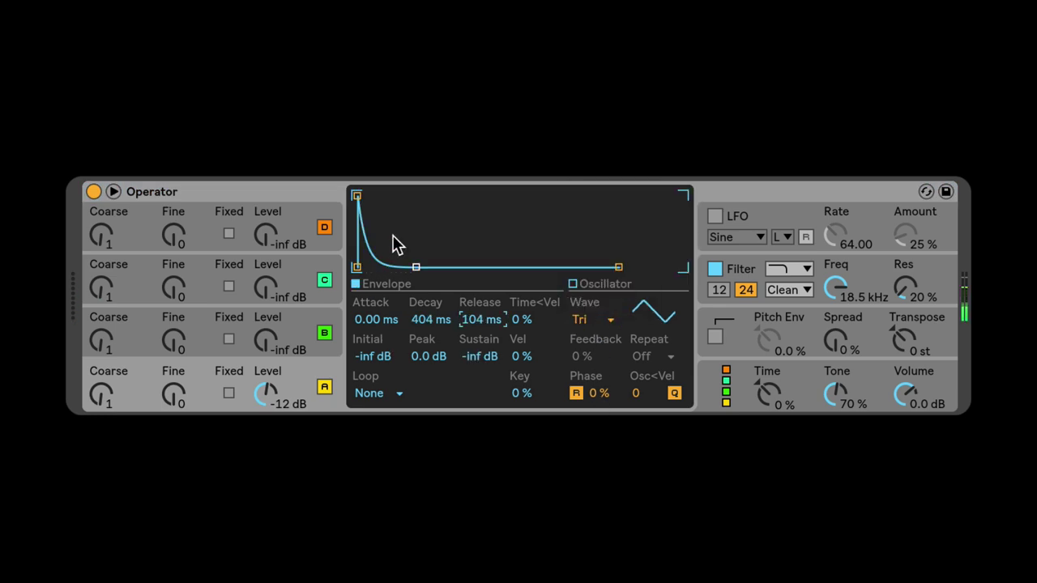
# - Set the loop mode of oscillator A's envelope to Loop
pyautogui.click(379, 403)
pyautogui.click(374, 397)
pyautogui.click(375, 397)
pyautogui.click(396, 398)
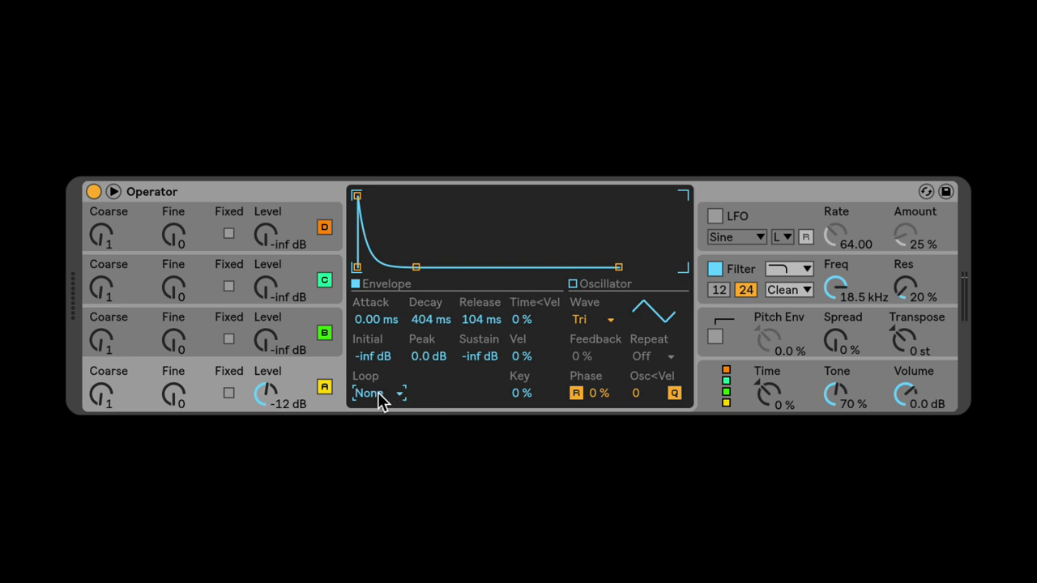
pyautogui.click(377, 395)
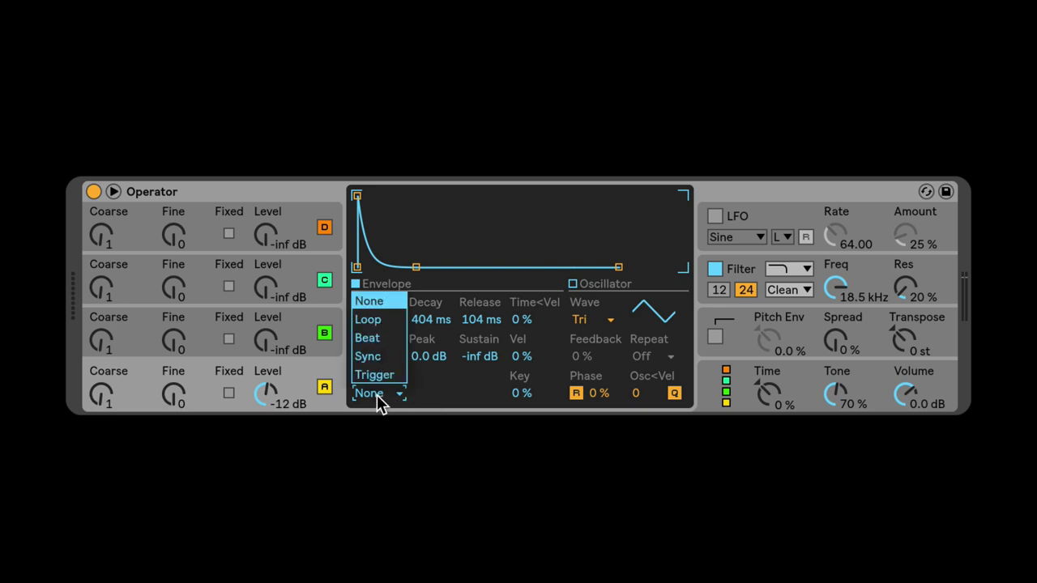
pyautogui.click(380, 306)
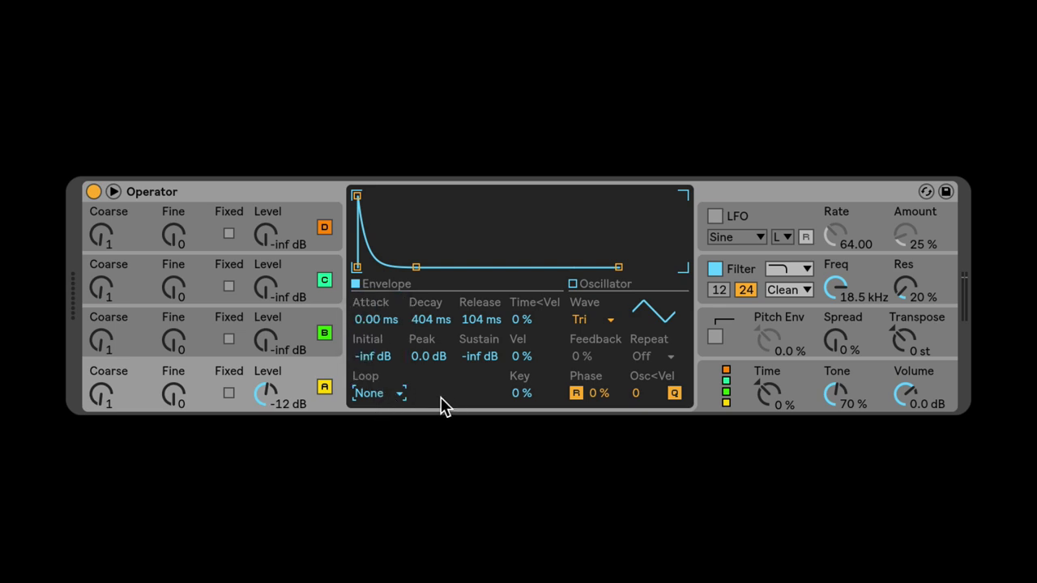
pyautogui.click(369, 395)
pyautogui.click(375, 320)
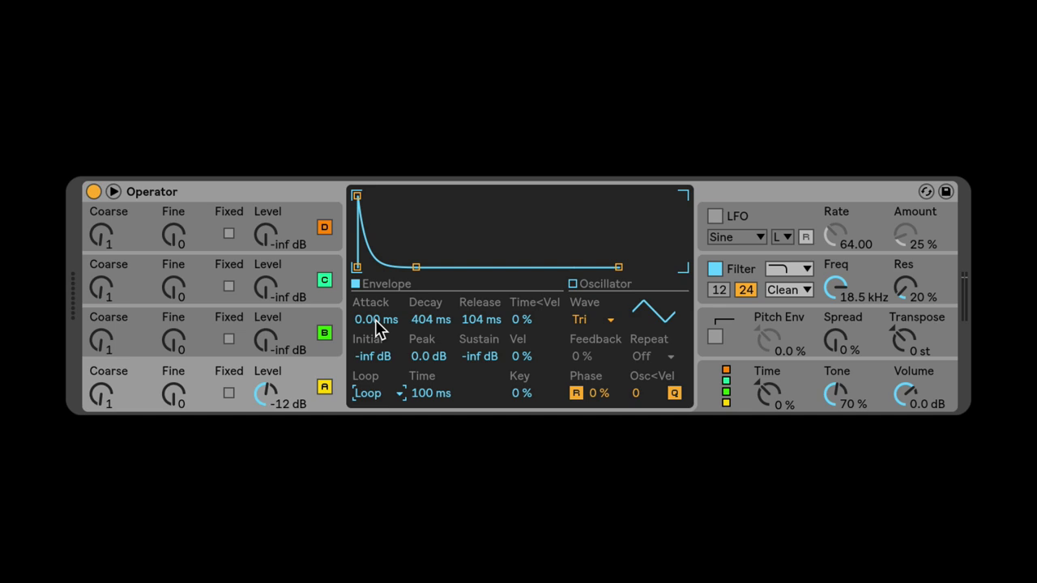
# - Shorten the envelope loop time to 0.20 ms, raise the global volume to 2.2 dB and return to oscillator A
pyautogui.moveTo(429, 393); pyautogui.dragTo(429, 417)
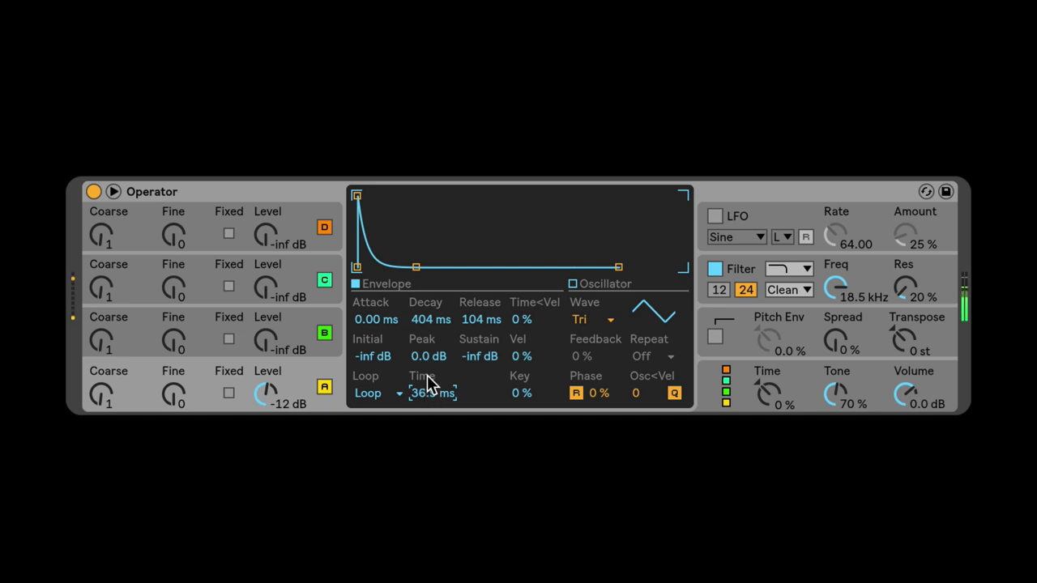
pyautogui.moveTo(426, 394); pyautogui.dragTo(426, 461)
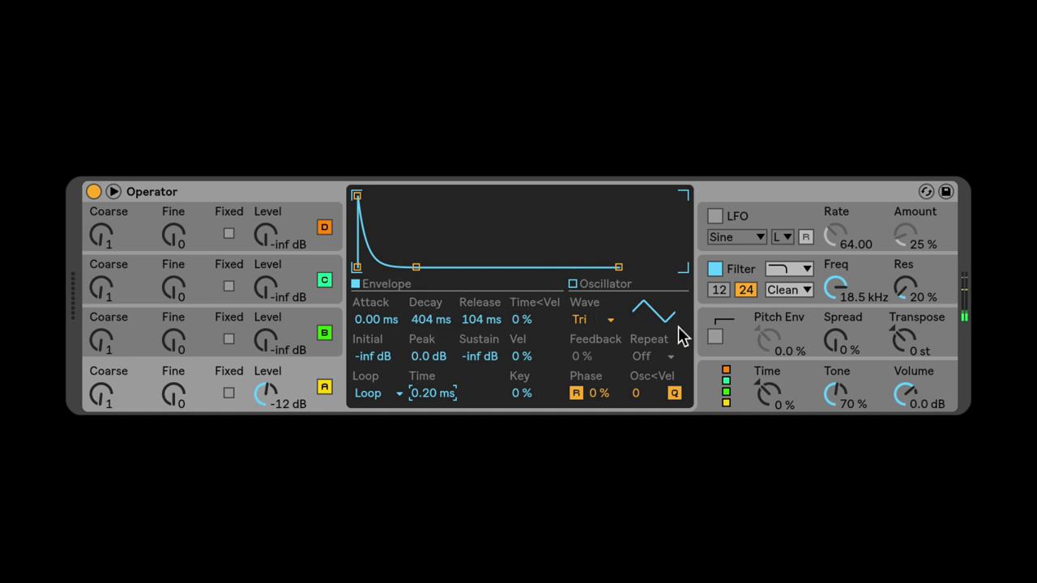
pyautogui.moveTo(906, 396); pyautogui.dragTo(906, 378)
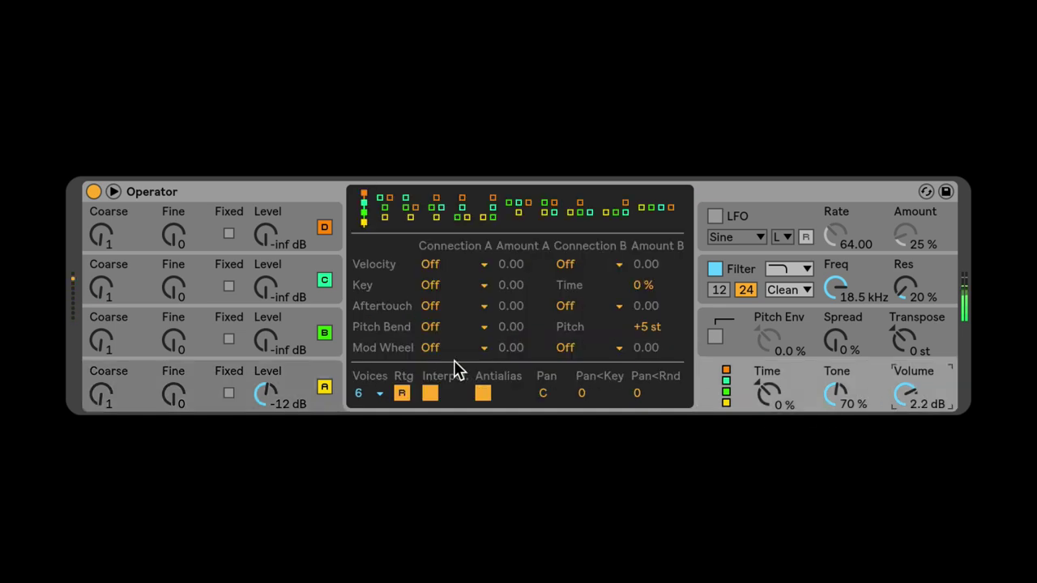
pyautogui.click(302, 391)
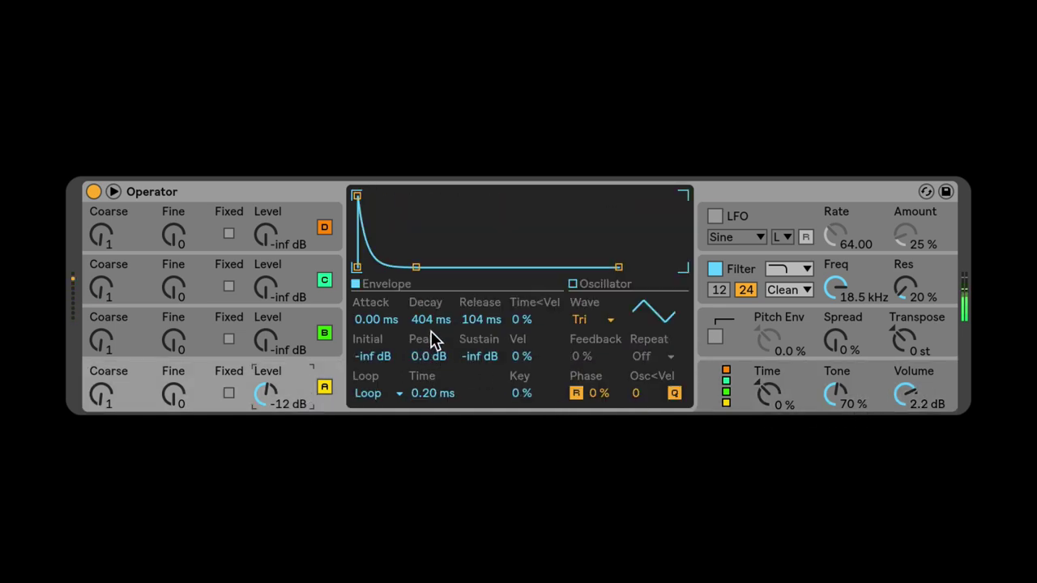
# - Adjust oscillator A's looping envelope to a decay of 18.6 ms and a loop time of 0.49 ms
pyautogui.moveTo(429, 321); pyautogui.dragTo(429, 367)
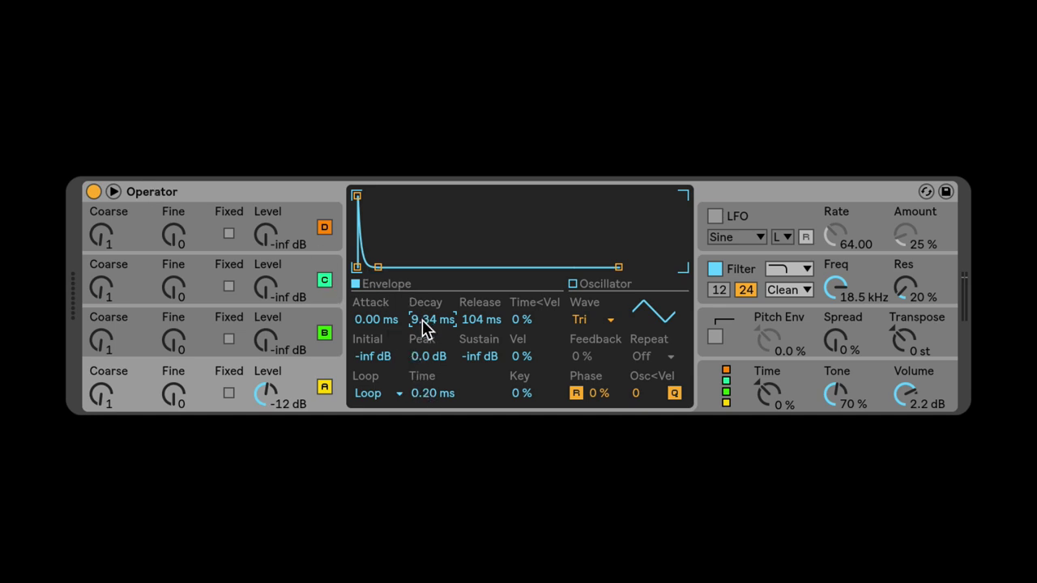
pyautogui.moveTo(422, 320)
pyautogui.mouseDown()
pyautogui.moveTo(422, 355)
pyautogui.moveTo(435, 307)
pyautogui.mouseUp()
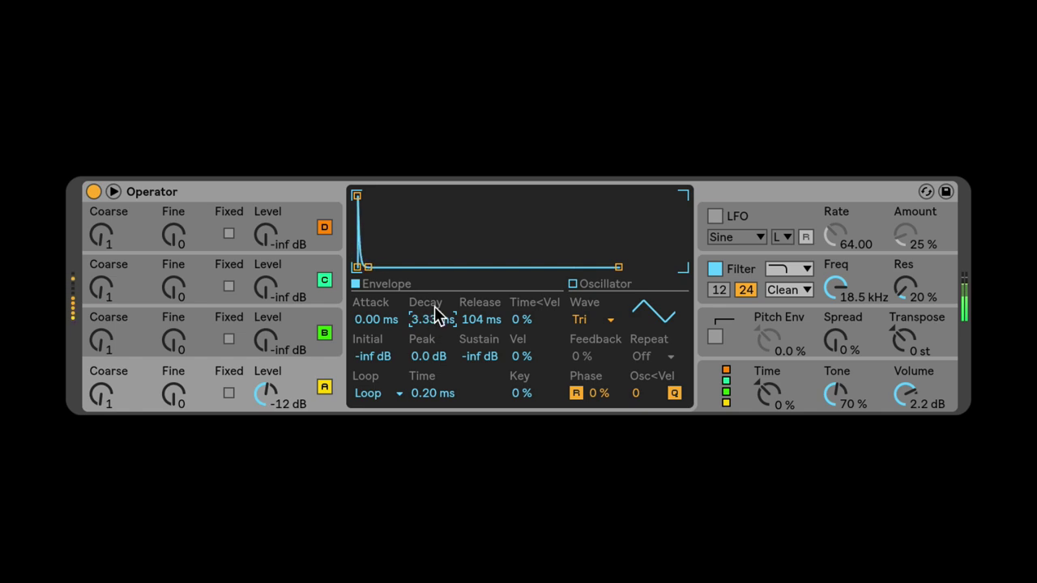
pyautogui.moveTo(433, 393); pyautogui.dragTo(437, 332)
pyautogui.moveTo(434, 321)
pyautogui.mouseDown()
pyautogui.moveTo(434, 276)
pyautogui.moveTo(438, 413)
pyautogui.moveTo(433, 305)
pyautogui.mouseUp()
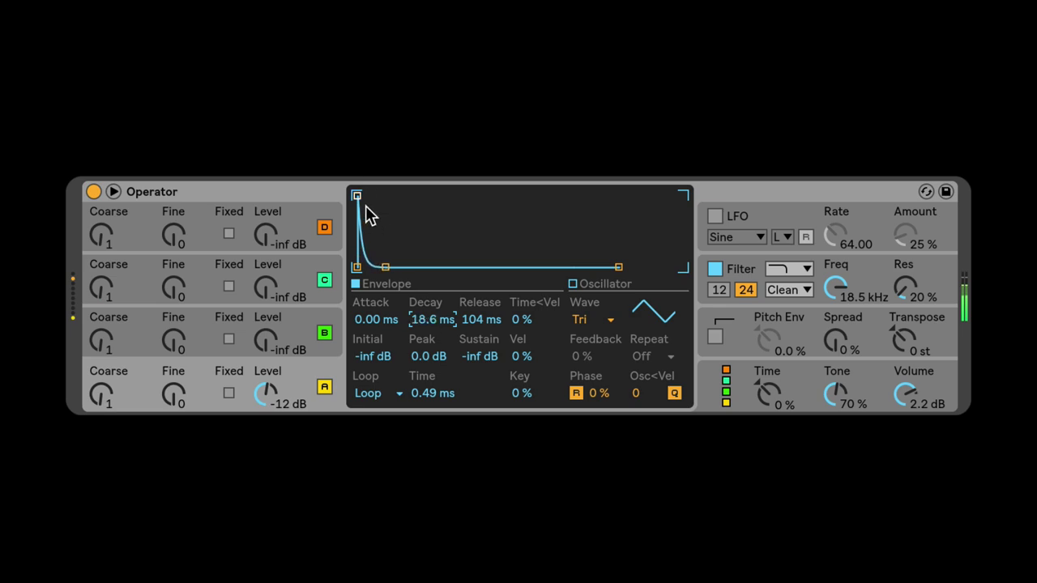
# - Reshape oscillator A's looping envelope with a 0.20 ms attack, -0.7 dB peak, 225 ms decay and a loop time of 8.74 ms
pyautogui.moveTo(357, 196); pyautogui.dragTo(364, 194)
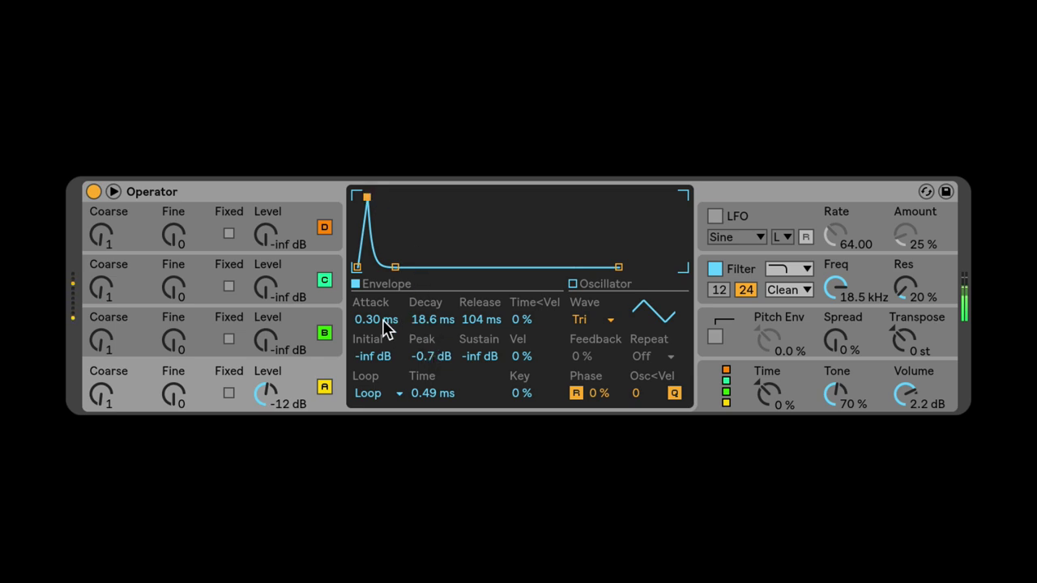
pyautogui.moveTo(388, 320); pyautogui.dragTo(388, 313)
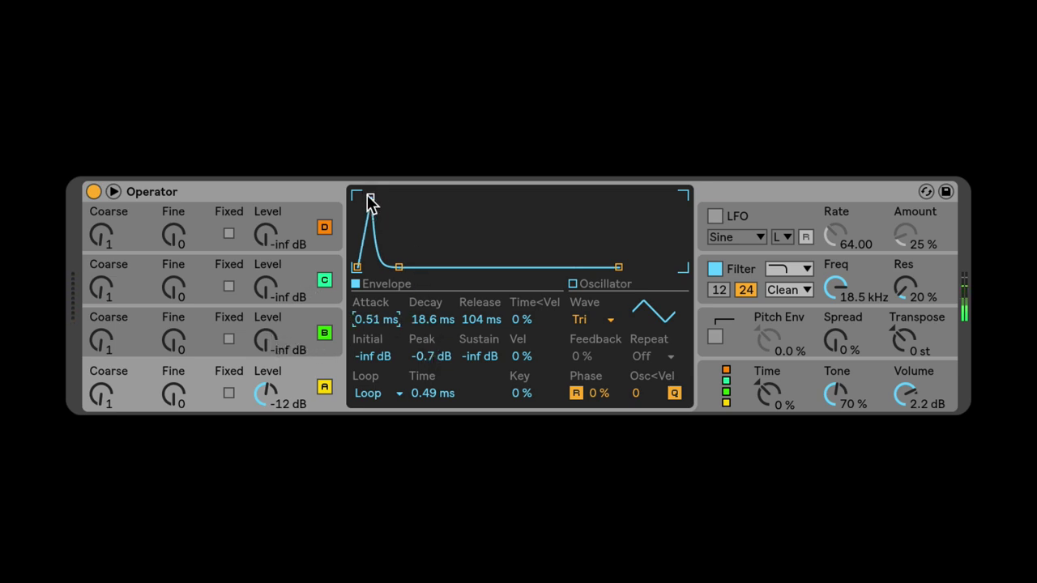
pyautogui.moveTo(370, 197); pyautogui.dragTo(363, 197)
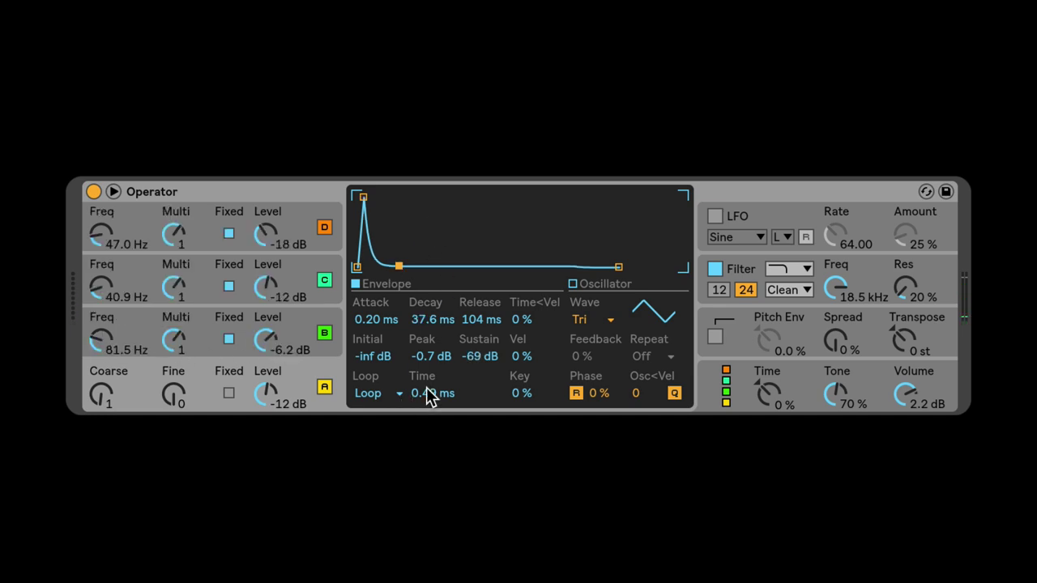
pyautogui.moveTo(423, 392); pyautogui.dragTo(432, 357)
pyautogui.moveTo(426, 322)
pyautogui.mouseDown()
pyautogui.moveTo(425, 301)
pyautogui.moveTo(425, 321)
pyautogui.mouseUp()
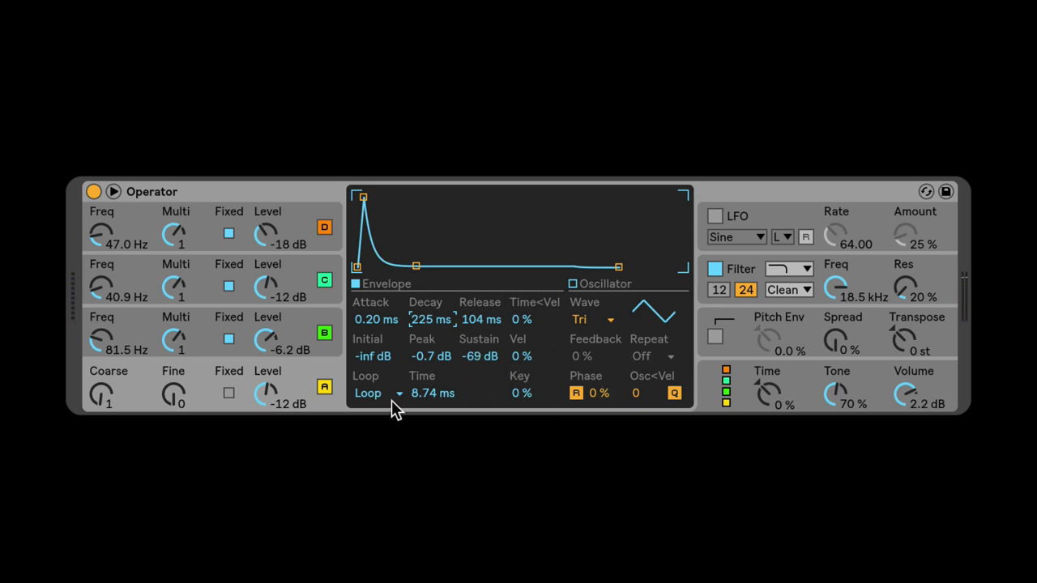
# - In the fresh Operator patch, set the waveform to SwD for oscillator B and for oscillator A
pyautogui.click(326, 344)
pyautogui.click(324, 333)
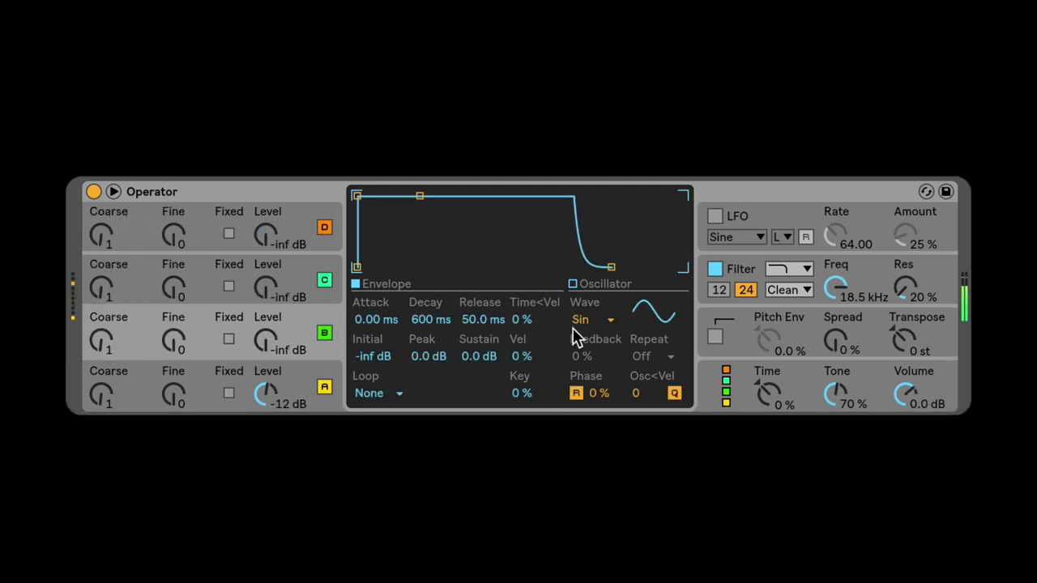
pyautogui.click(580, 320)
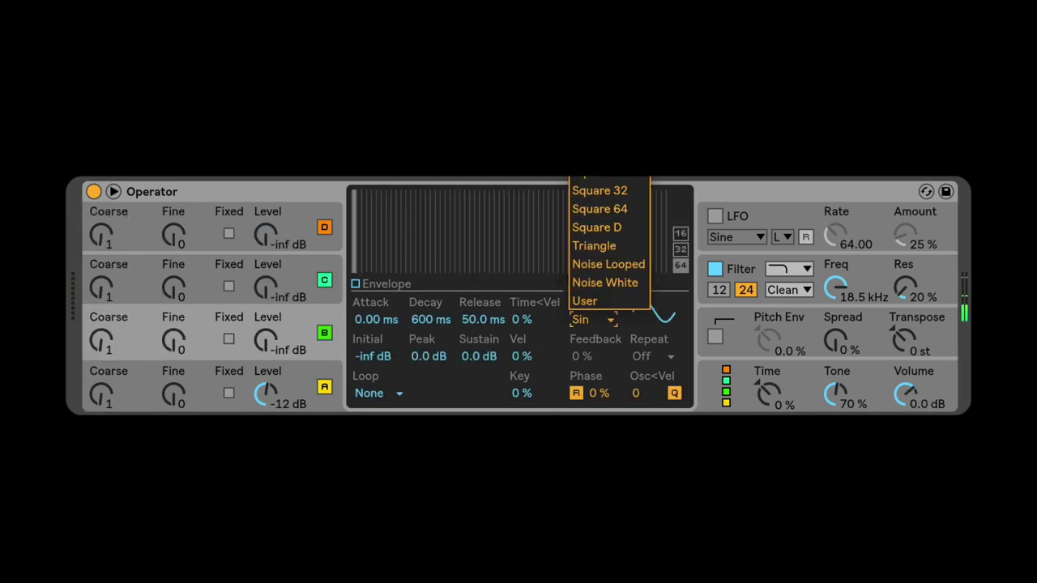
pyautogui.press('Escape')
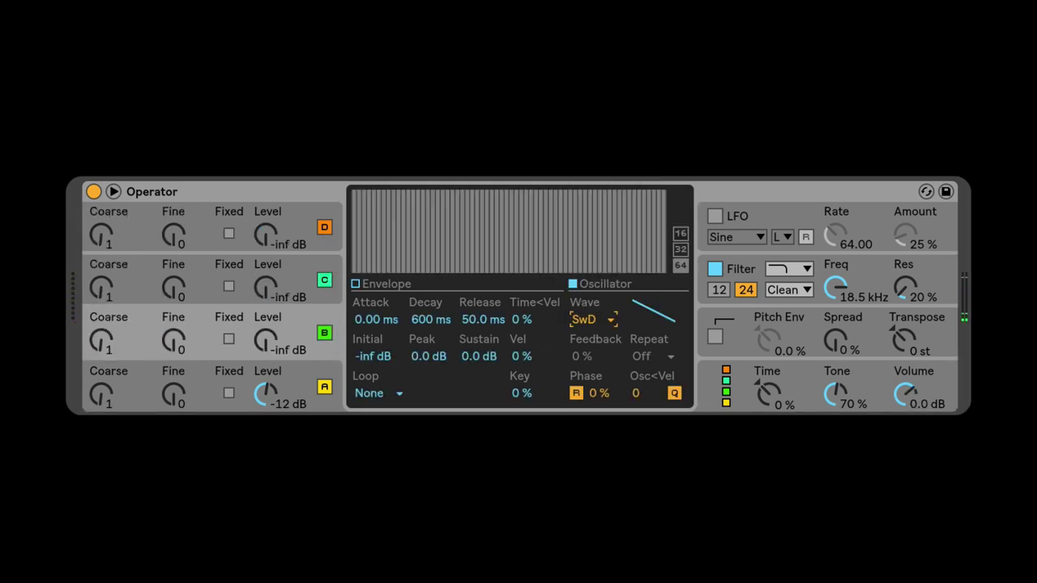
pyautogui.click(300, 365)
pyautogui.click(580, 319)
pyautogui.click(599, 243)
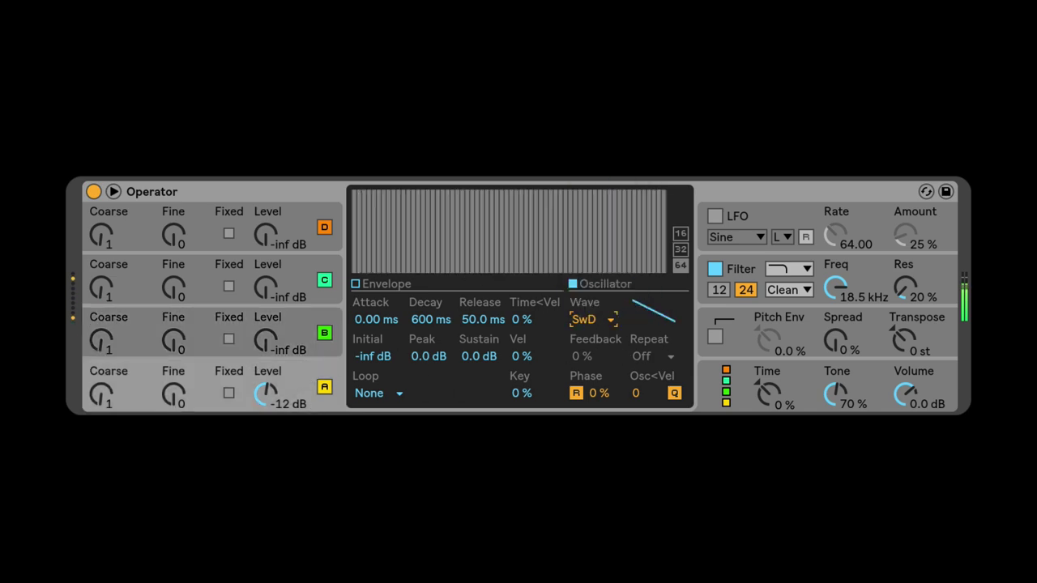
# - Lower oscillator A's envelope sustain to -inf dB with a 404 ms decay and set its loop mode to Beat
pyautogui.click(374, 286)
pyautogui.moveTo(414, 196); pyautogui.dragTo(416, 267)
pyautogui.click(382, 392)
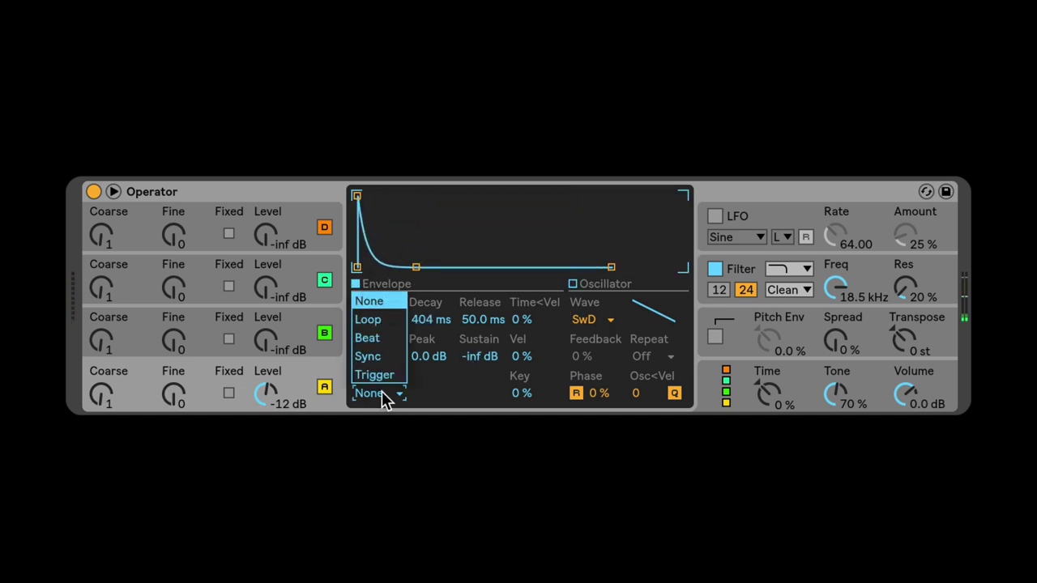
pyautogui.click(384, 344)
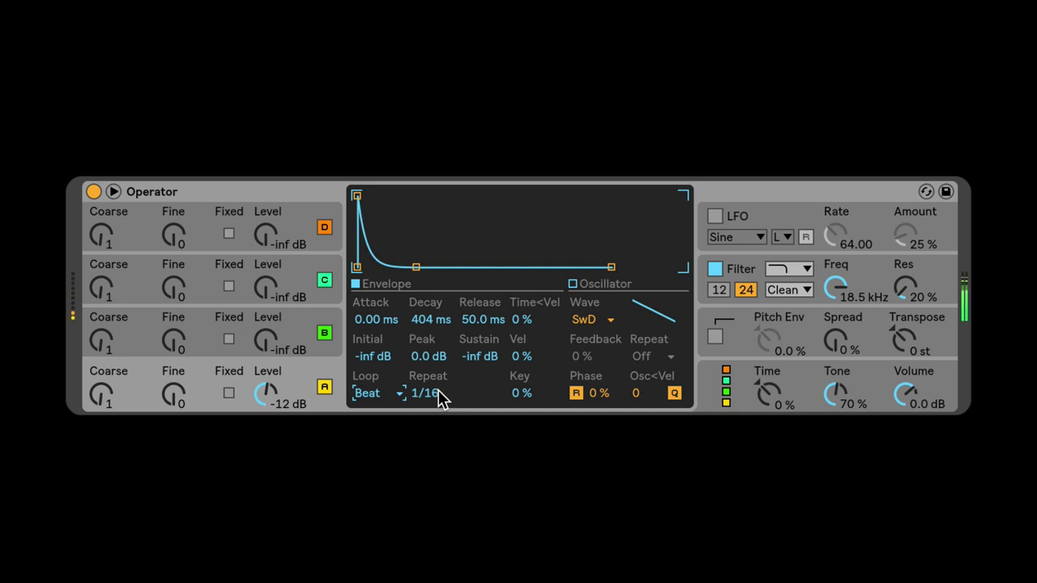
# - Change the envelope loop mode to Sync and lengthen oscillator A's decay to 5.41 s
pyautogui.click(399, 393)
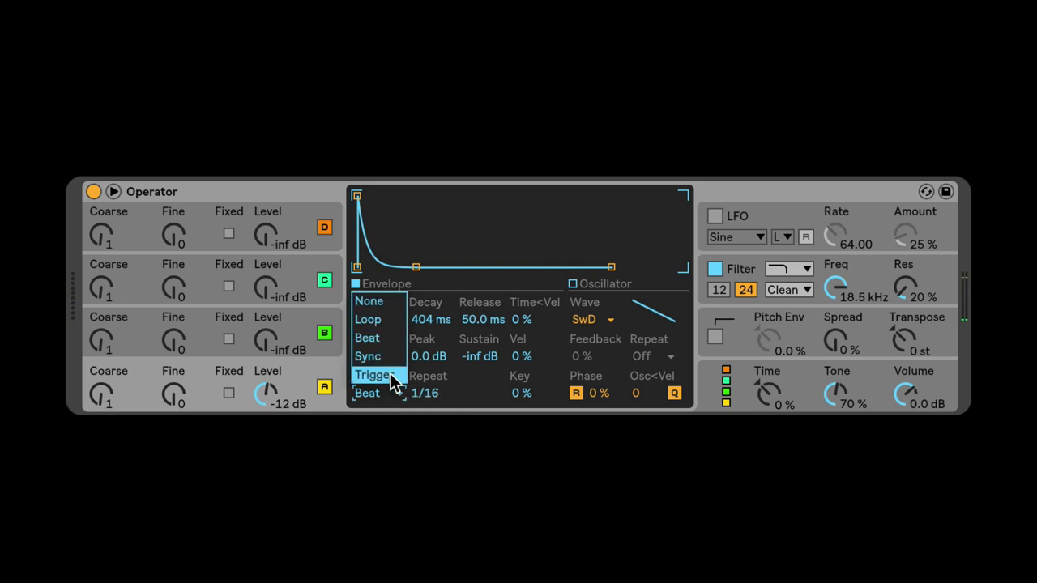
pyautogui.click(384, 357)
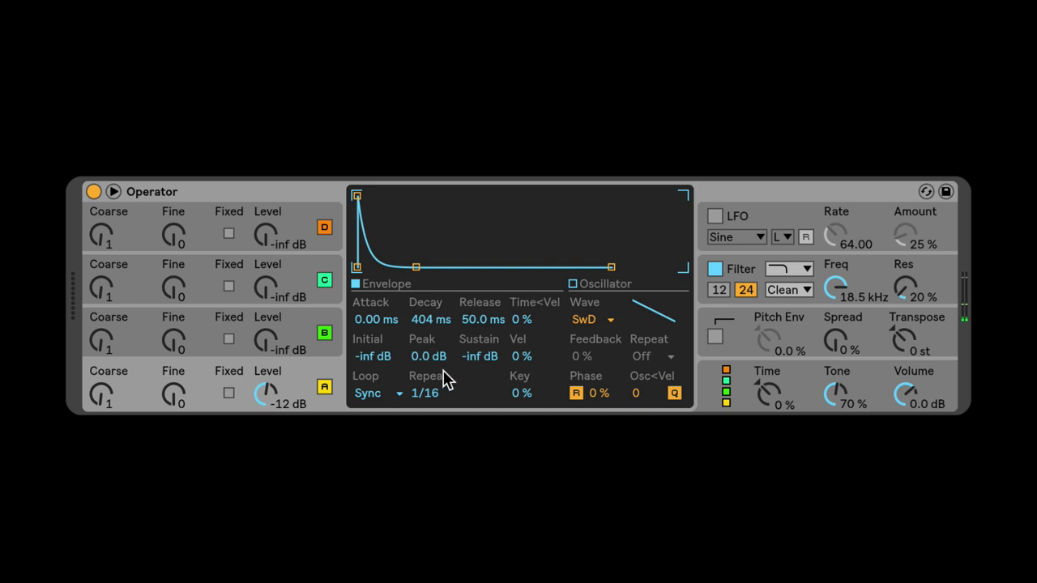
pyautogui.click(430, 320)
pyautogui.moveTo(425, 319); pyautogui.dragTo(425, 296)
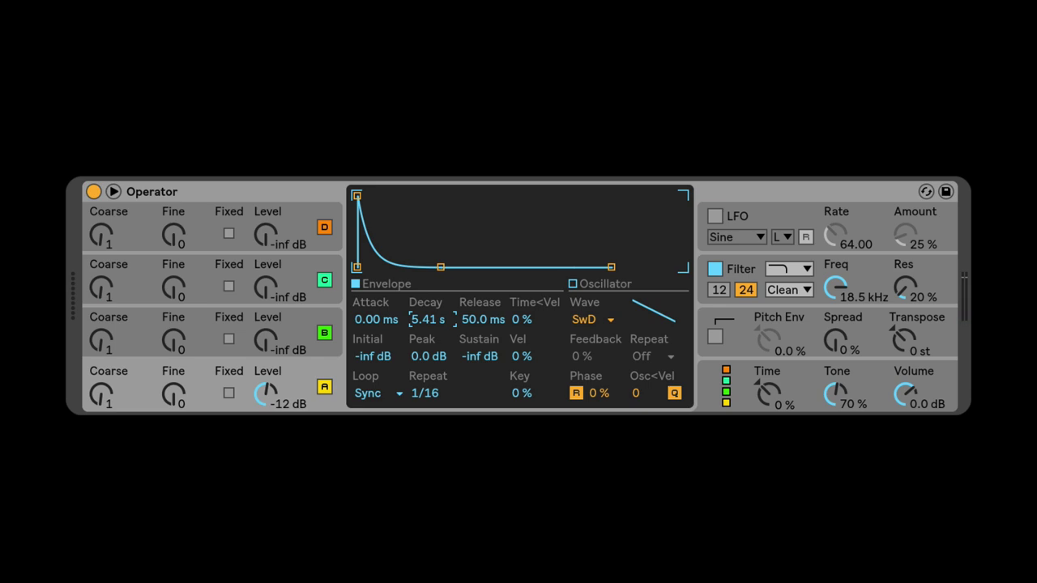
# - In the fresh sine patch, switch to the algorithm with all four oscillators in parallel
pyautogui.click(246, 197)
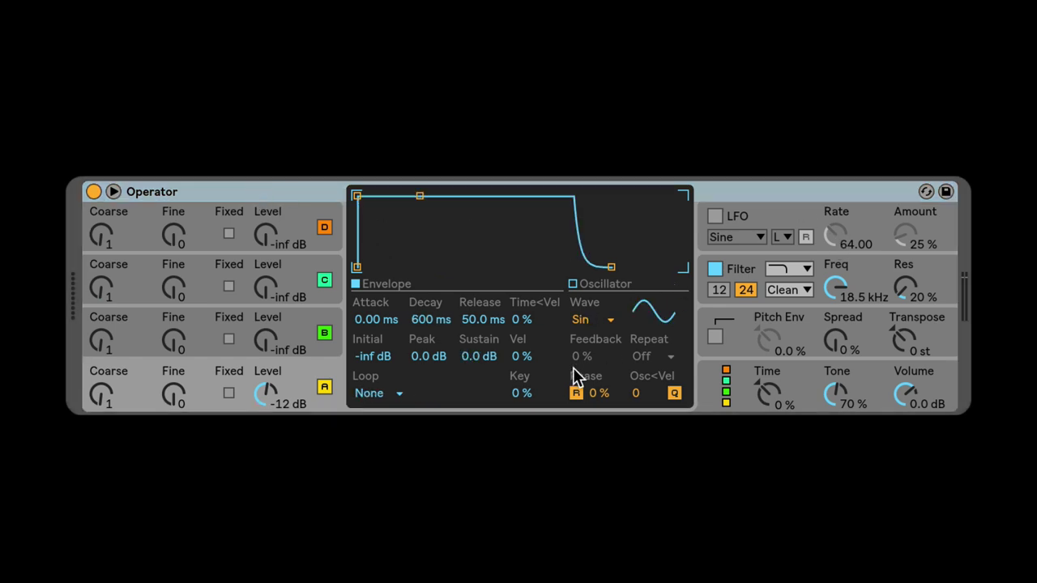
pyautogui.click(582, 319)
pyautogui.click(321, 360)
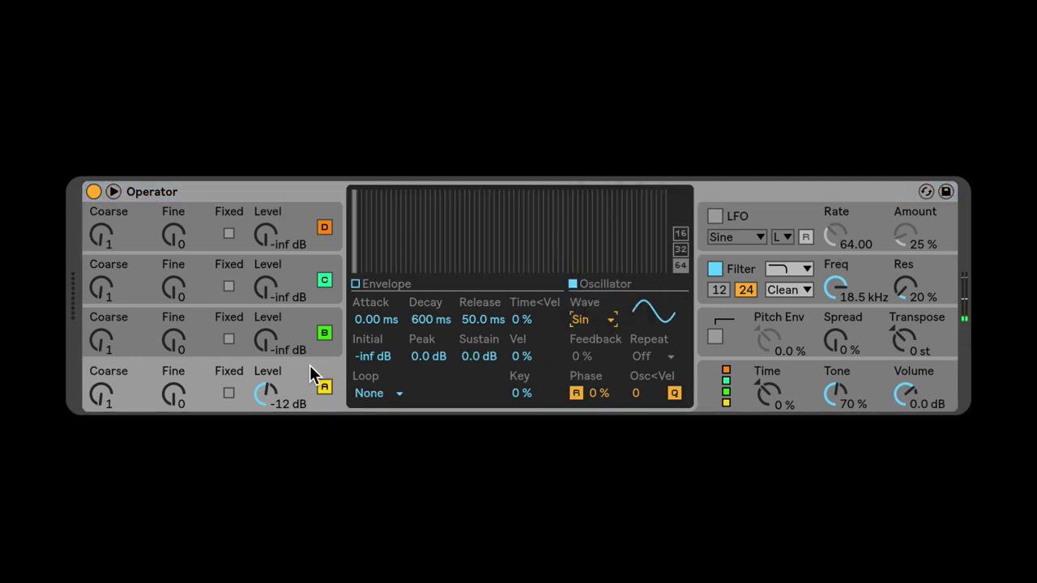
pyautogui.click(727, 390)
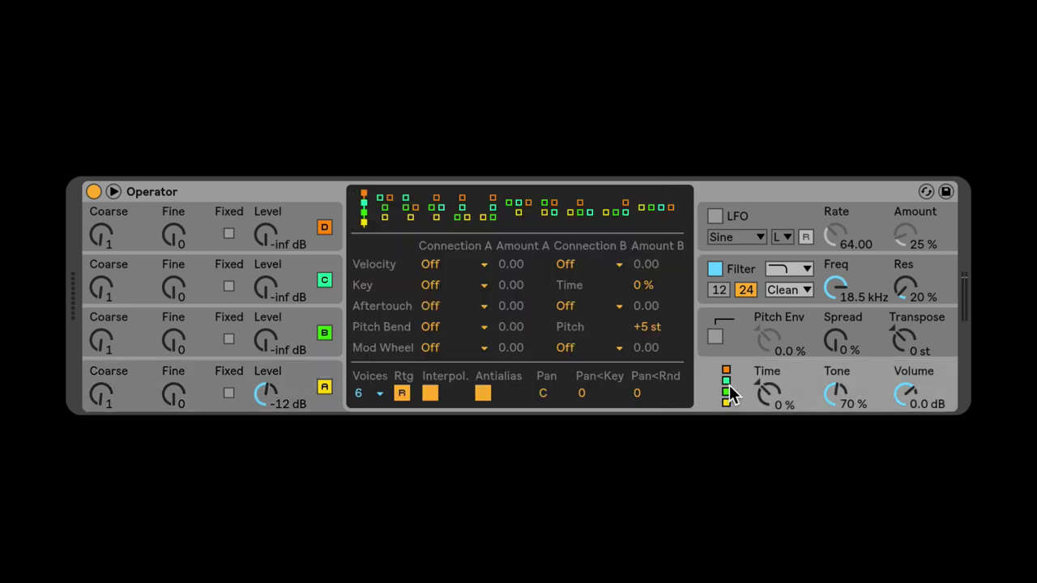
pyautogui.click(661, 211)
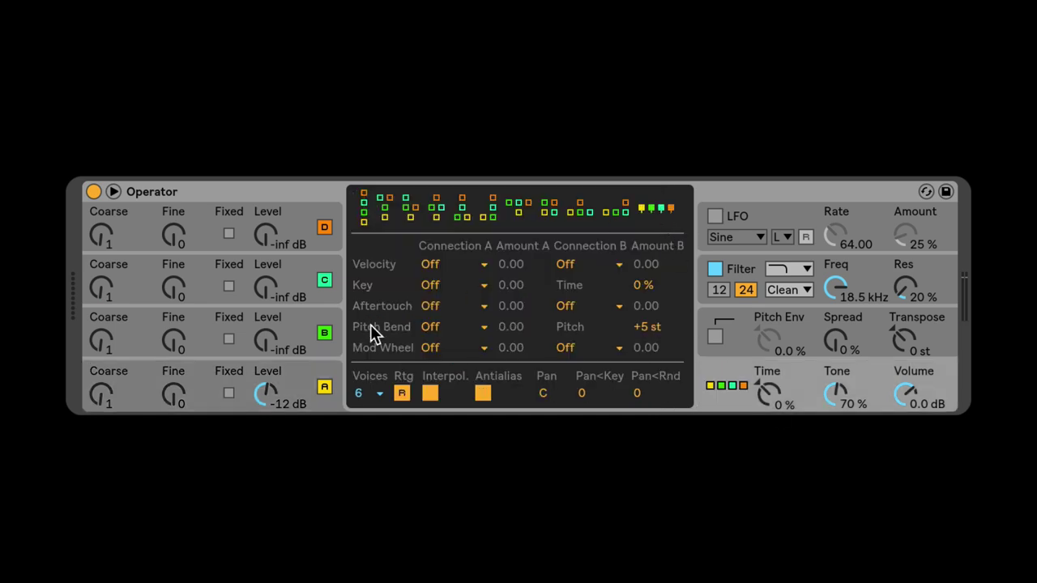
# - Try feedback amounts of 30 %, 99 % and 0 % on oscillator A and readjust the amount
pyautogui.click(295, 373)
pyautogui.click(301, 237)
pyautogui.click(302, 385)
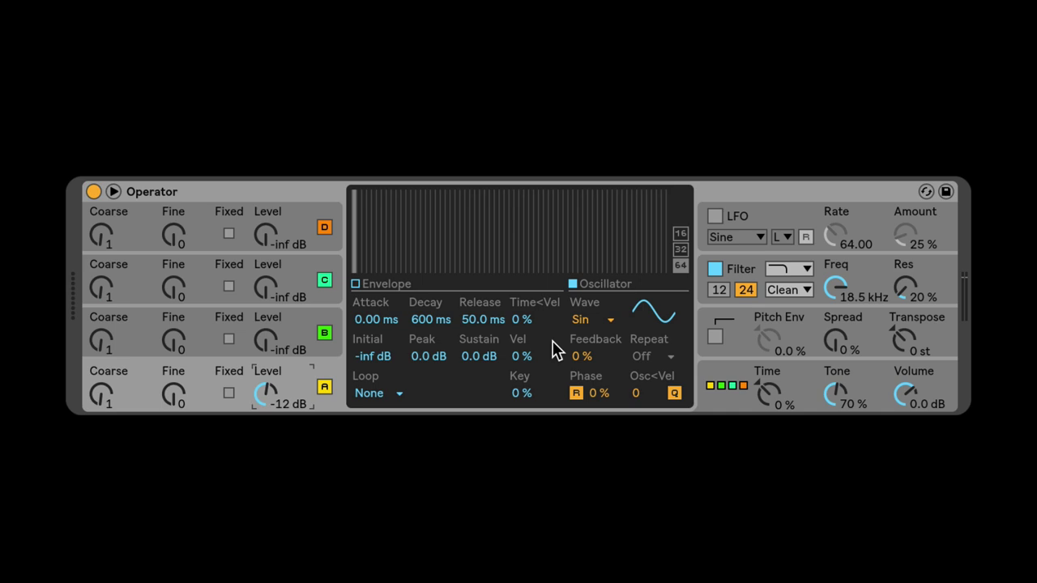
pyautogui.write('28')
pyautogui.press('Return')
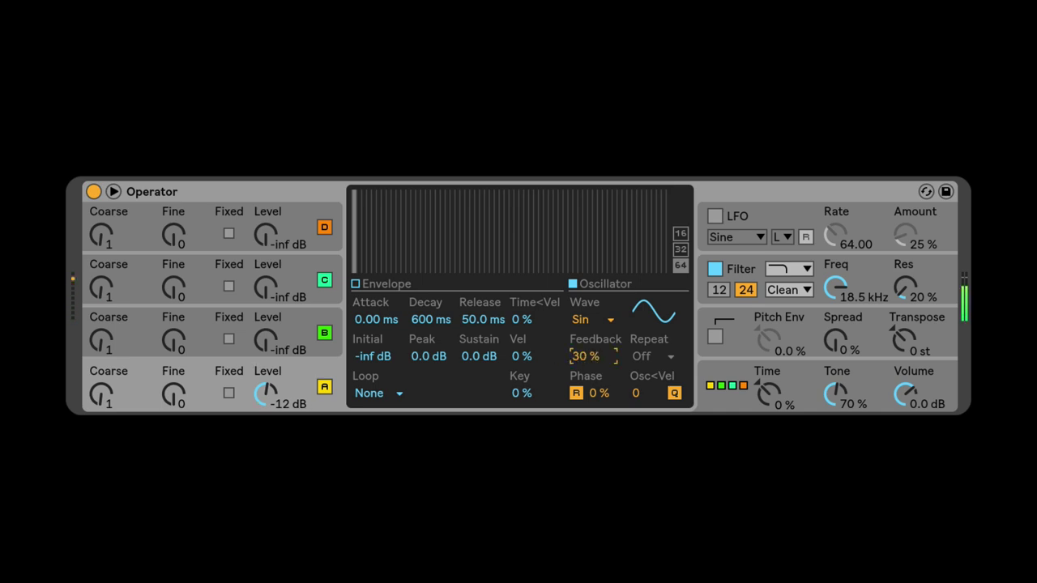
pyautogui.write('99')
pyautogui.press('Return')
pyautogui.write('0')
pyautogui.press('Return')
pyautogui.moveTo(584, 357)
pyautogui.mouseDown()
pyautogui.moveTo(584, 336)
pyautogui.moveTo(586, 362)
pyautogui.mouseUp()
pyautogui.moveTo(579, 358); pyautogui.dragTo(585, 336)
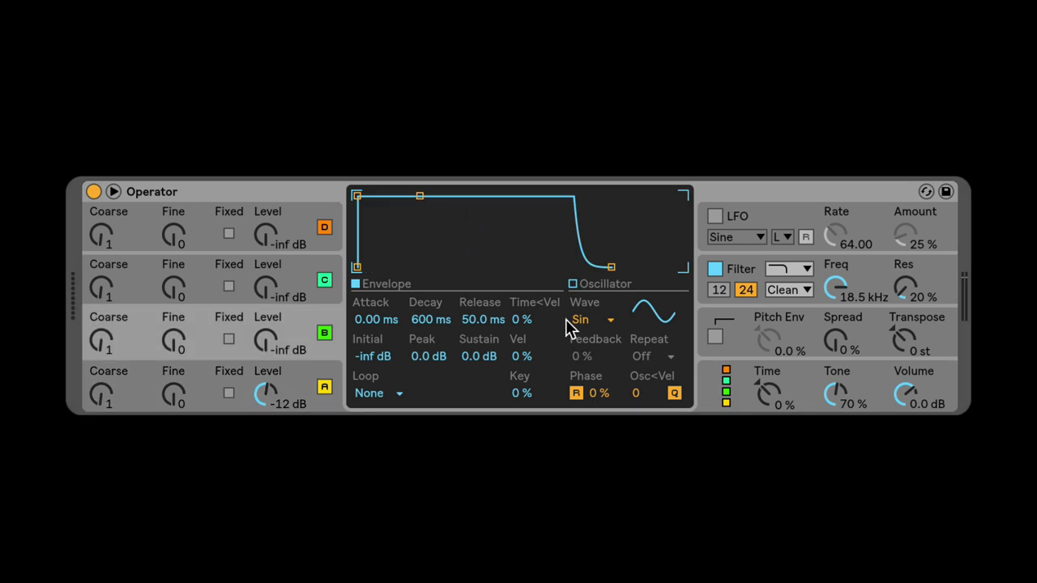
# - Open the oscillator's harmonics editor and compare the 64, 32 and 16 partial settings, ending on 16
pyautogui.click(573, 283)
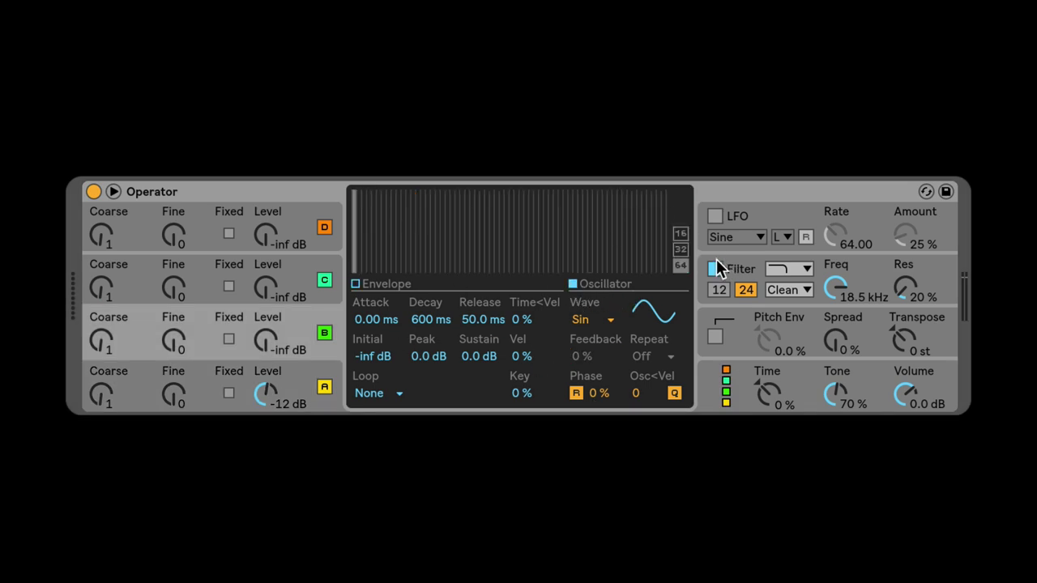
pyautogui.click(683, 249)
pyautogui.click(683, 235)
pyautogui.click(683, 265)
pyautogui.click(681, 235)
pyautogui.click(682, 250)
pyautogui.click(682, 265)
pyautogui.click(681, 251)
pyautogui.click(680, 235)
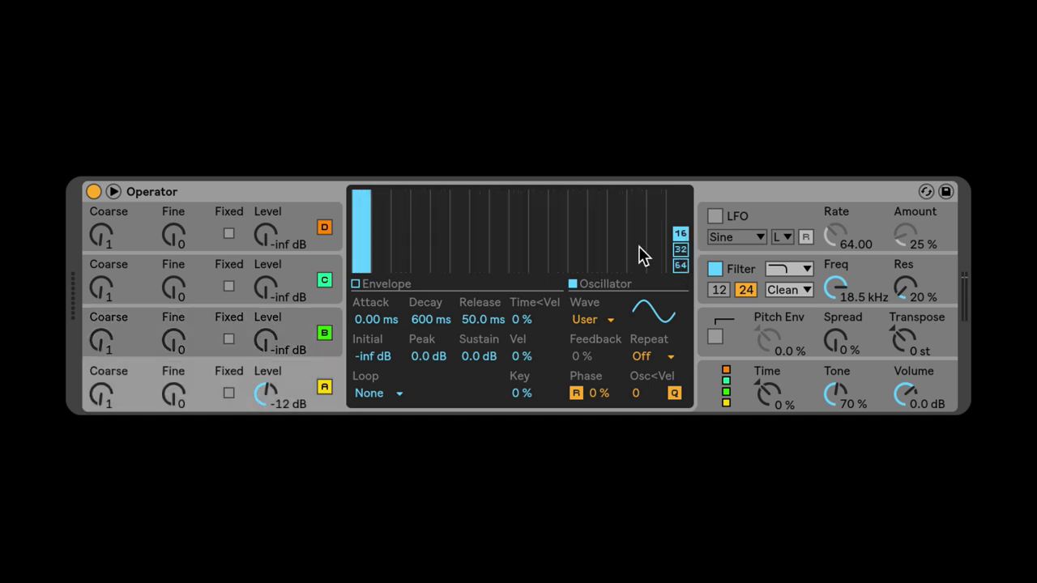
# - Draw a custom spectrum across oscillator A's 16 harmonics, redraw part of it as a falling slope and switch to 64 harmonics
pyautogui.moveTo(366, 218); pyautogui.dragTo(672, 199)
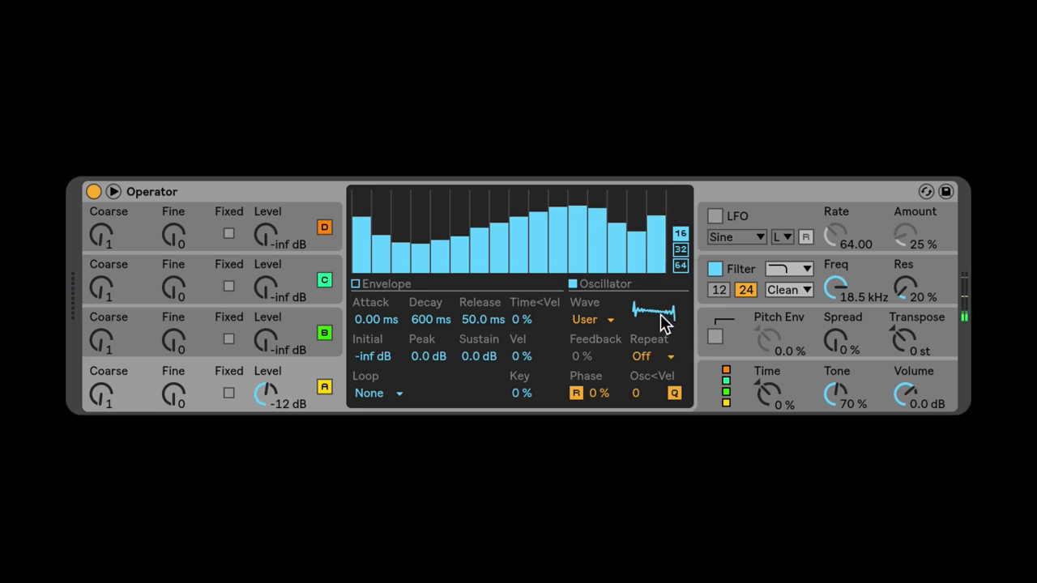
pyautogui.moveTo(604, 217)
pyautogui.mouseDown()
pyautogui.moveTo(549, 232)
pyautogui.moveTo(398, 203)
pyautogui.moveTo(644, 247)
pyautogui.mouseUp()
pyautogui.click(681, 266)
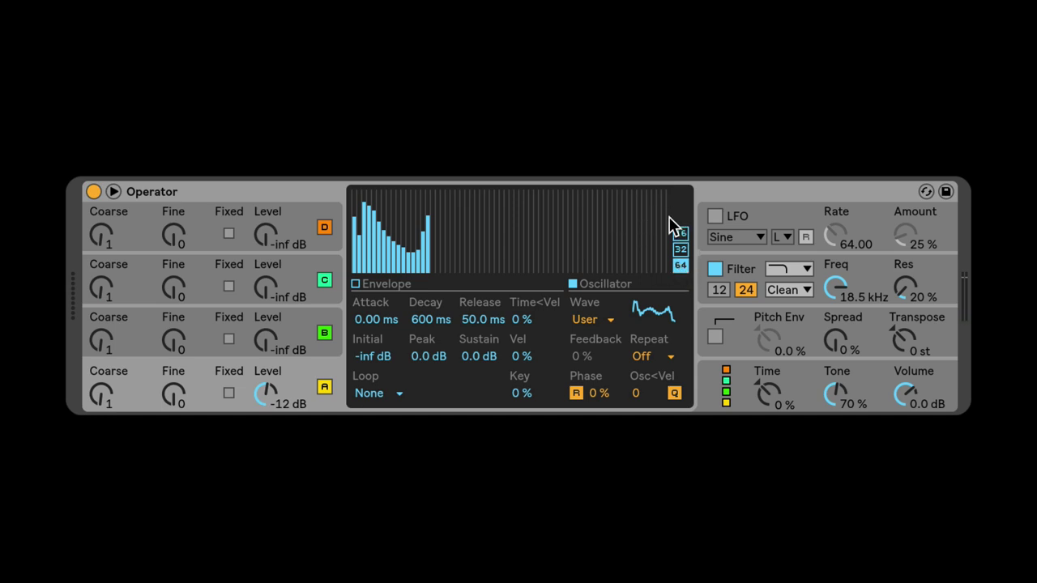
# - Redraw oscillator A's 64 harmonics as a long falling slope that rises again near the upper partials
pyautogui.moveTo(365, 217)
pyautogui.mouseDown()
pyautogui.moveTo(407, 248)
pyautogui.moveTo(505, 269)
pyautogui.moveTo(598, 225)
pyautogui.moveTo(681, 223)
pyautogui.mouseUp()
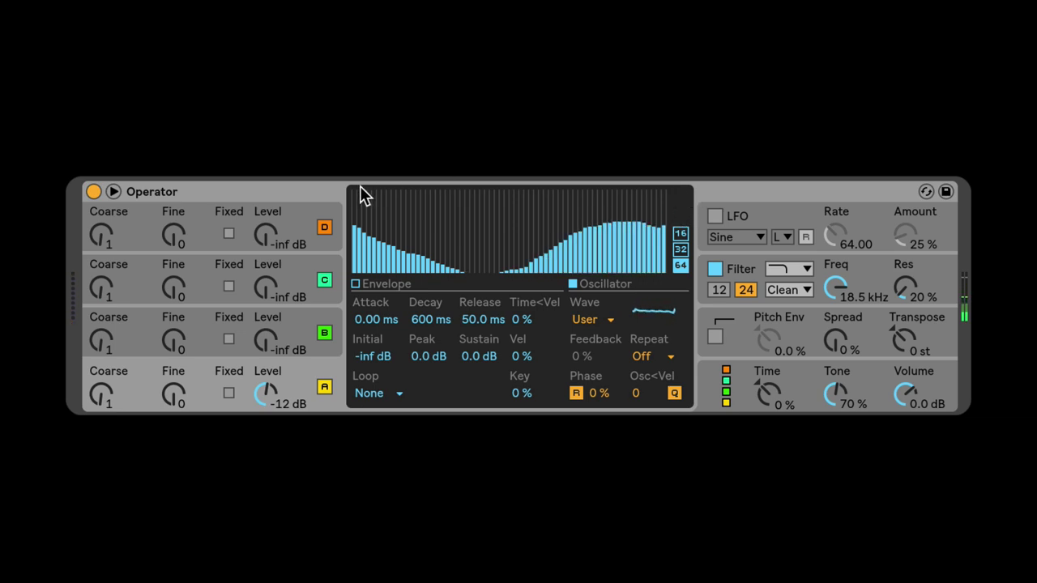
pyautogui.moveTo(364, 182)
pyautogui.mouseDown()
pyautogui.moveTo(450, 220)
pyautogui.moveTo(603, 240)
pyautogui.moveTo(643, 207)
pyautogui.moveTo(669, 219)
pyautogui.mouseUp()
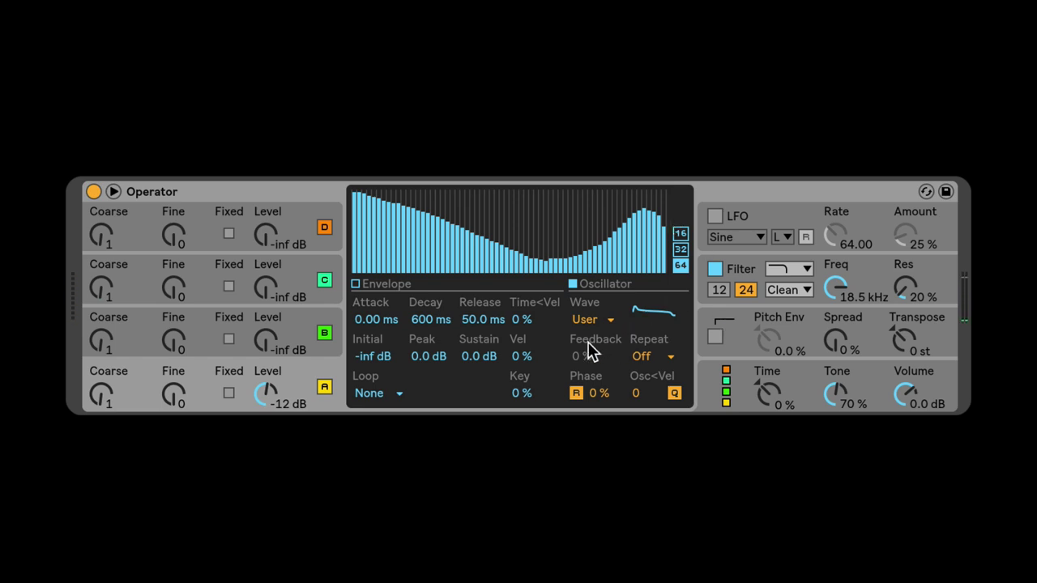
# - Compare several Repeat settings for oscillator A's drawn harmonics, including 1/4 and 1, ending on 2
pyautogui.click(651, 357)
pyautogui.click(646, 283)
pyautogui.click(647, 357)
pyautogui.click(653, 322)
pyautogui.click(655, 357)
pyautogui.click(652, 337)
pyautogui.click(654, 357)
pyautogui.click(648, 283)
pyautogui.click(649, 356)
pyautogui.click(652, 337)
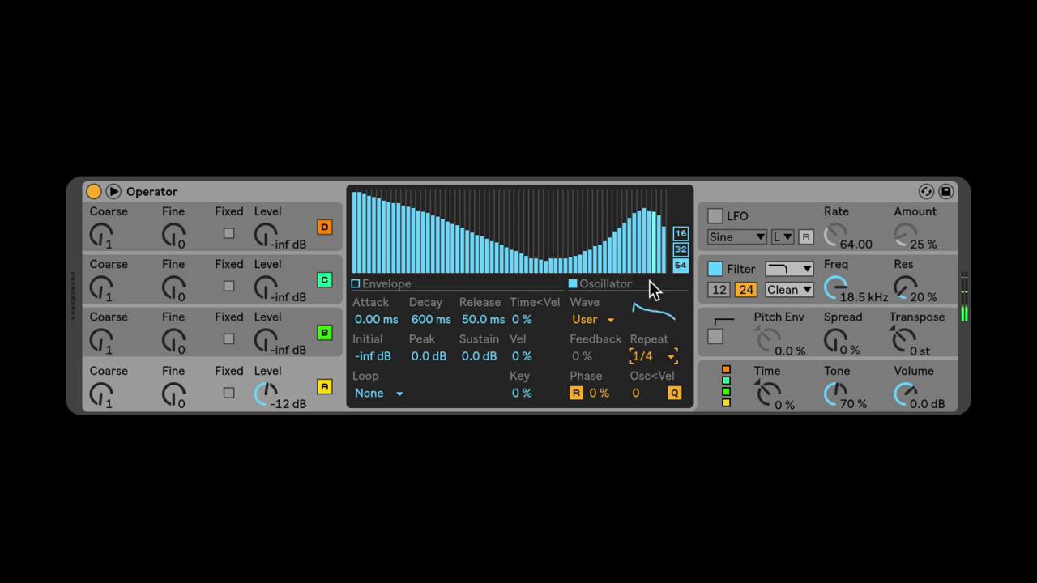
pyautogui.click(653, 357)
pyautogui.click(657, 305)
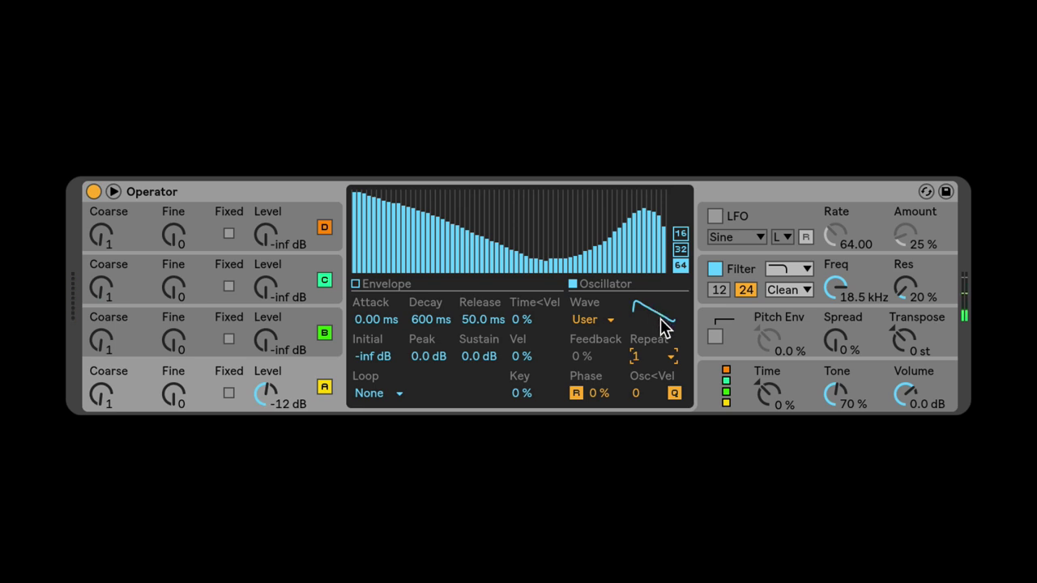
pyautogui.click(663, 355)
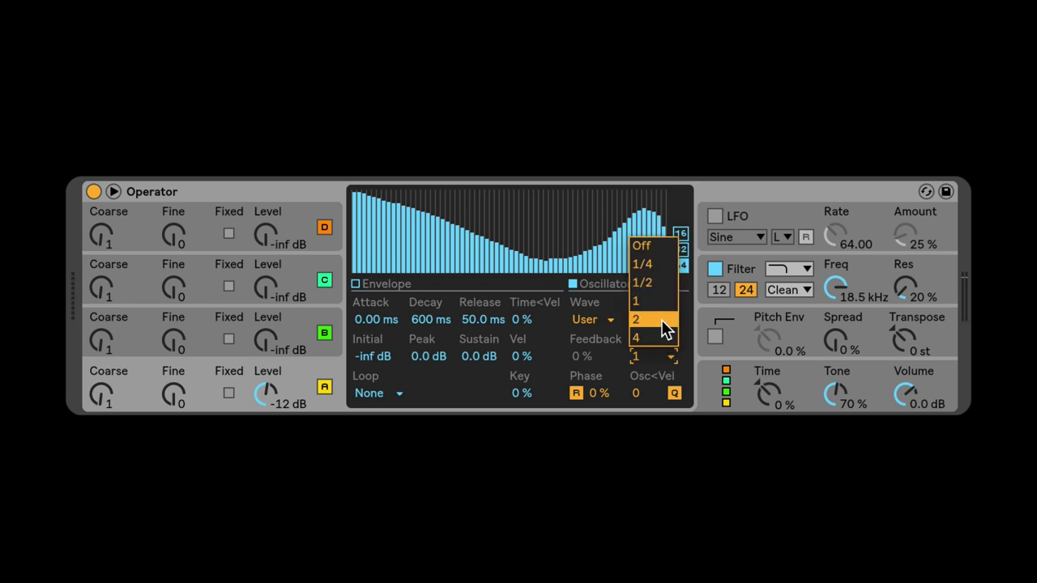
pyautogui.click(658, 321)
# - Redraw oscillator A's 64 harmonics with a dip in the middle and a lowered last partial, and change Repeat to 4
pyautogui.moveTo(475, 235)
pyautogui.mouseDown()
pyautogui.moveTo(605, 239)
pyautogui.moveTo(657, 214)
pyautogui.moveTo(575, 213)
pyautogui.moveTo(471, 241)
pyautogui.moveTo(378, 173)
pyautogui.moveTo(384, 213)
pyautogui.moveTo(470, 234)
pyautogui.moveTo(546, 241)
pyautogui.moveTo(619, 211)
pyautogui.moveTo(652, 235)
pyautogui.moveTo(667, 204)
pyautogui.mouseUp()
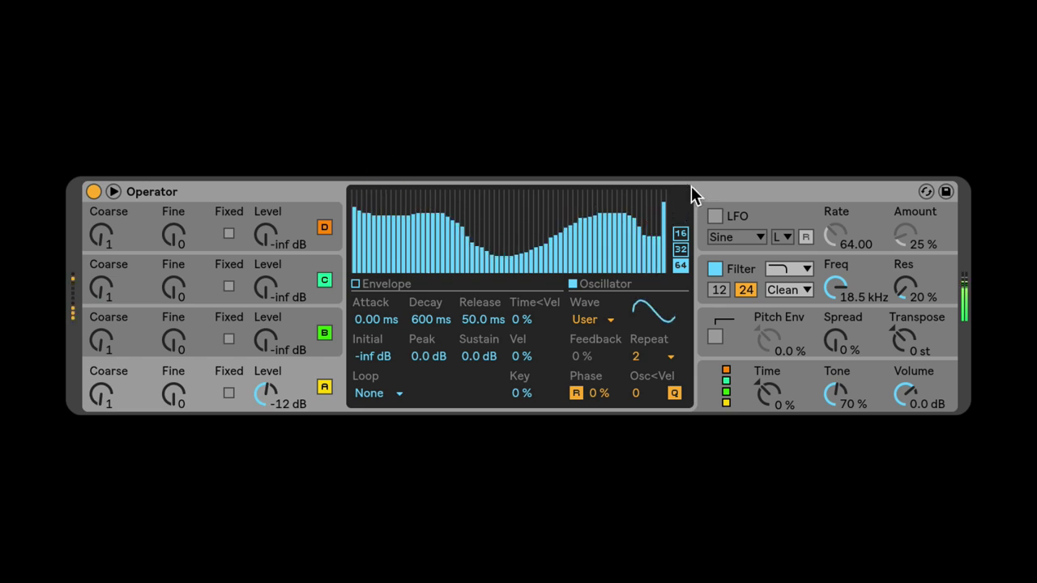
pyautogui.moveTo(665, 220)
pyautogui.mouseDown()
pyautogui.moveTo(620, 225)
pyautogui.moveTo(671, 228)
pyautogui.moveTo(660, 216)
pyautogui.moveTo(673, 197)
pyautogui.mouseUp()
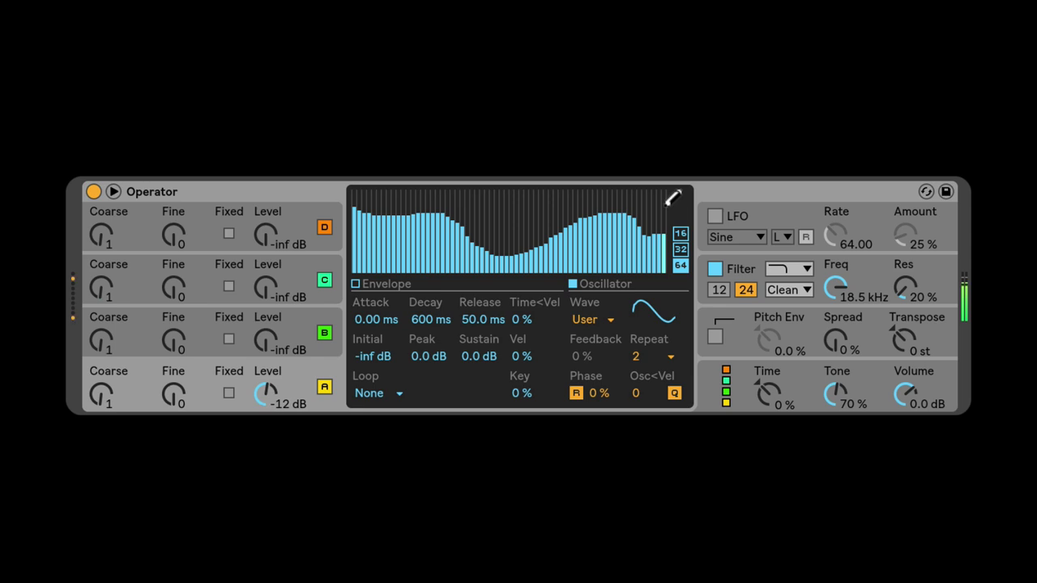
pyautogui.click(645, 354)
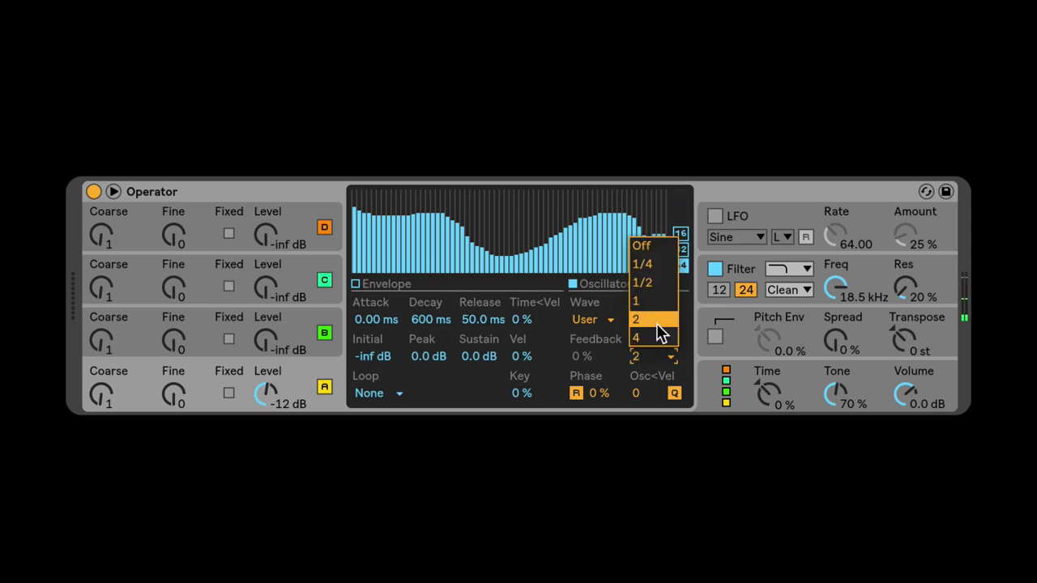
pyautogui.click(662, 337)
pyautogui.click(659, 355)
pyautogui.press('Escape')
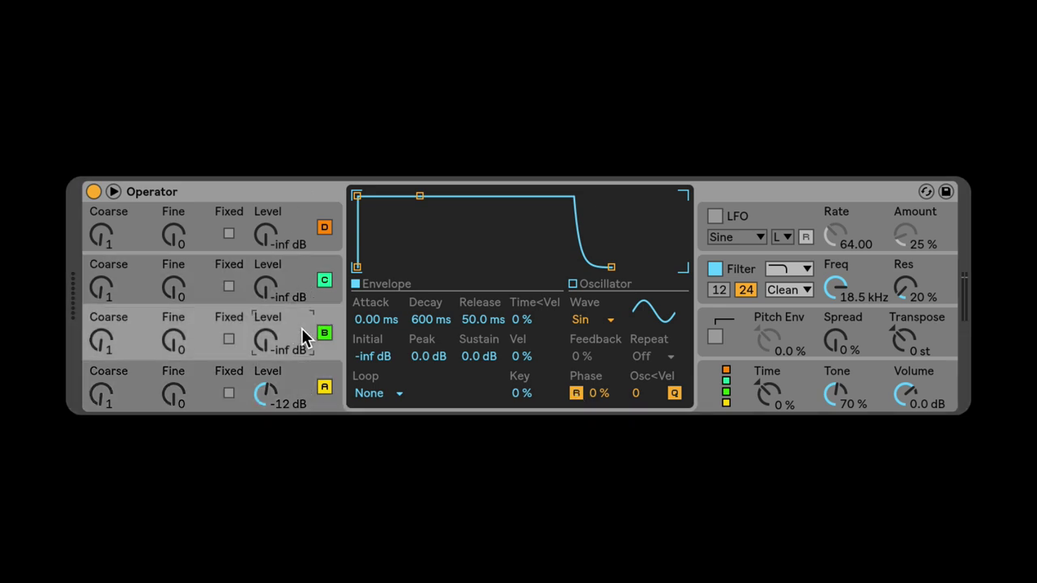
# - In the fresh sine patch, set the levels to -16 dB for oscillator B, -19 dB for C and -23 dB for D
pyautogui.click(301, 243)
pyautogui.moveTo(297, 333); pyautogui.dragTo(297, 319)
pyautogui.moveTo(280, 292); pyautogui.dragTo(279, 280)
pyautogui.moveTo(275, 256); pyautogui.dragTo(274, 250)
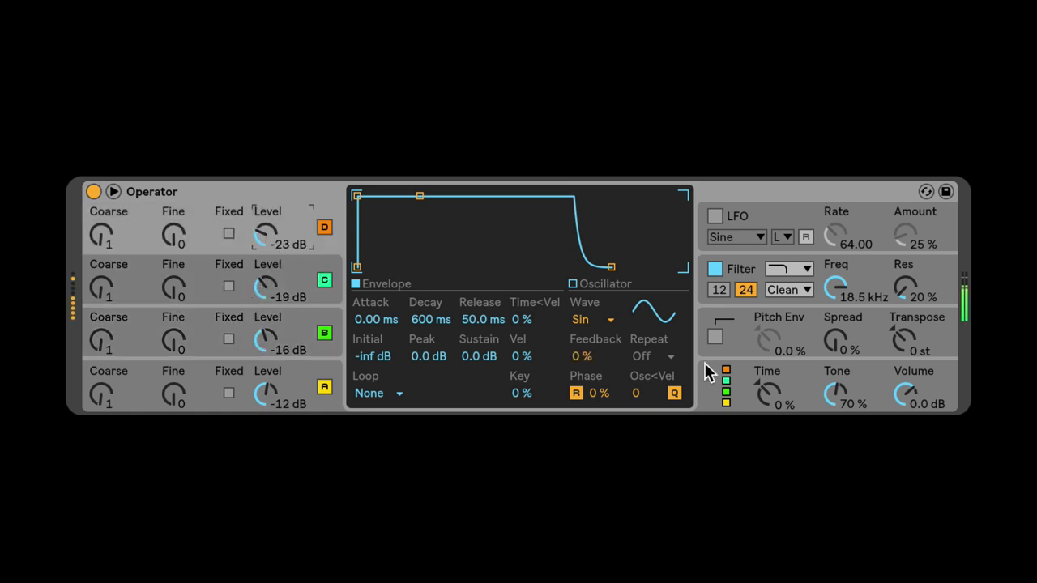
# - Go through the four oscillators' phase settings and set oscillator B's phase to 30 %
pyautogui.click(303, 385)
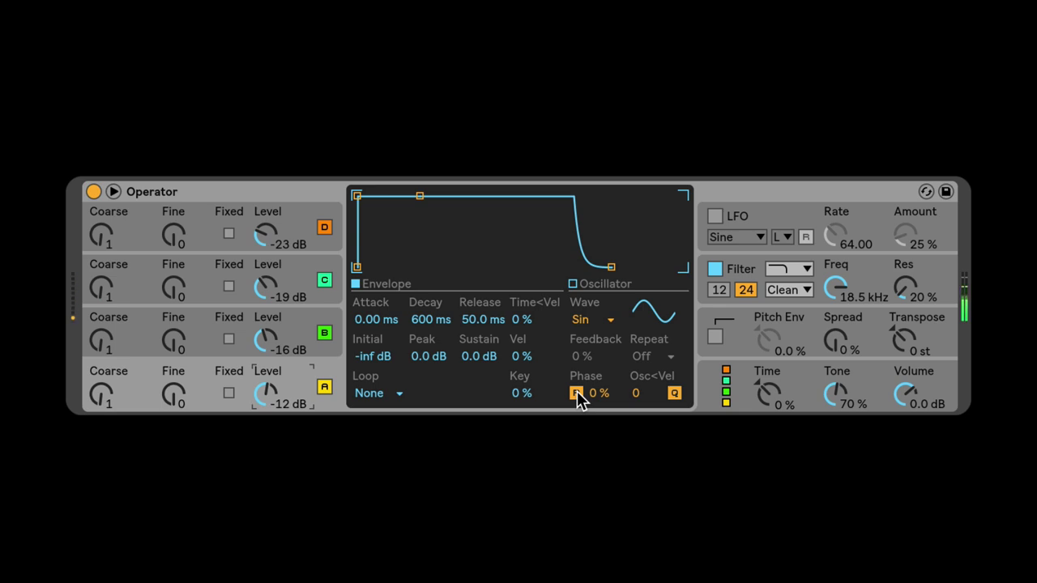
pyautogui.click(307, 234)
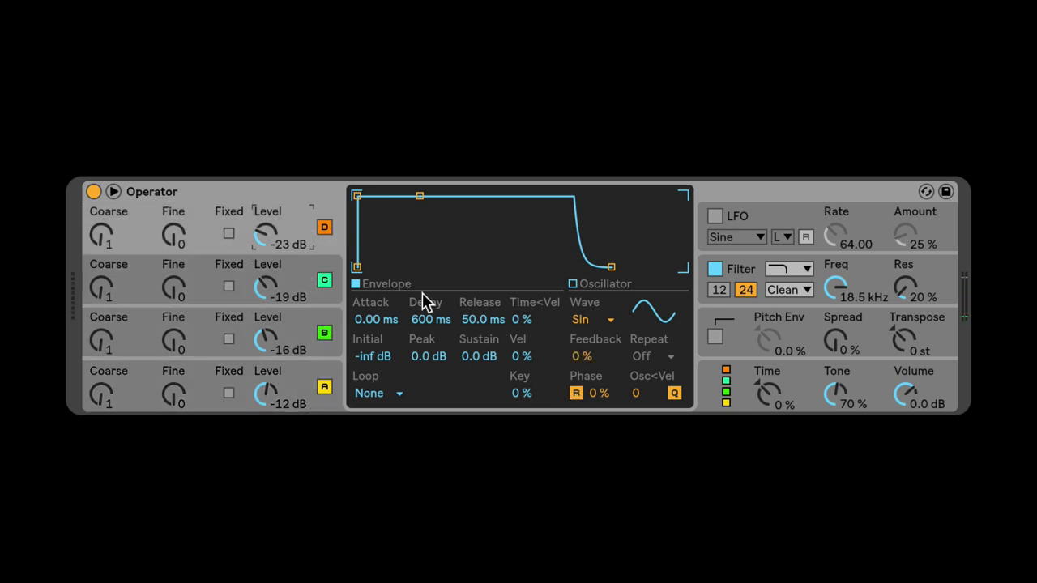
pyautogui.click(292, 318)
pyautogui.click(298, 296)
pyautogui.click(303, 235)
pyautogui.click(308, 377)
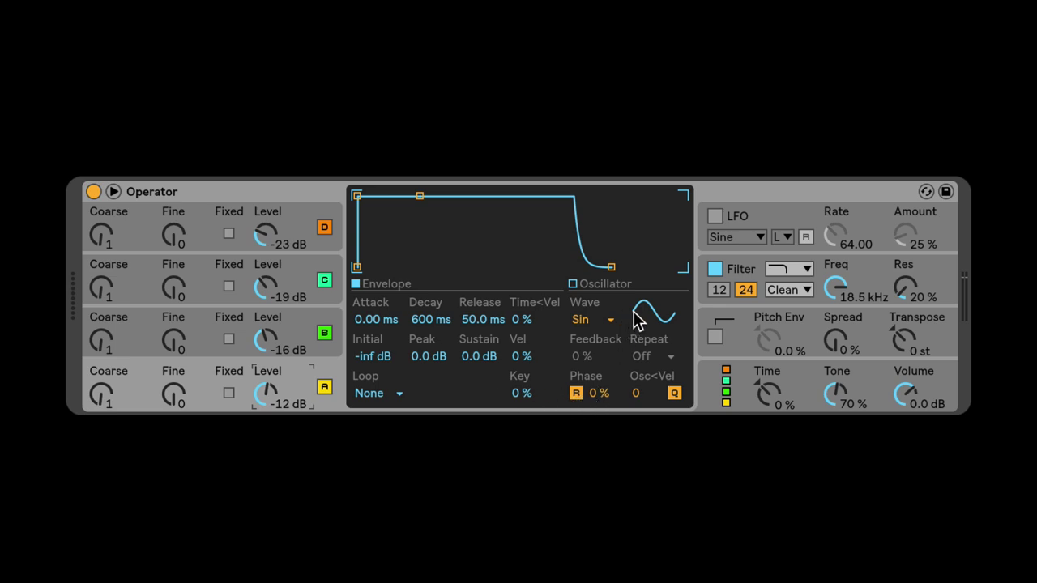
pyautogui.click(288, 326)
pyautogui.moveTo(597, 394); pyautogui.dragTo(597, 365)
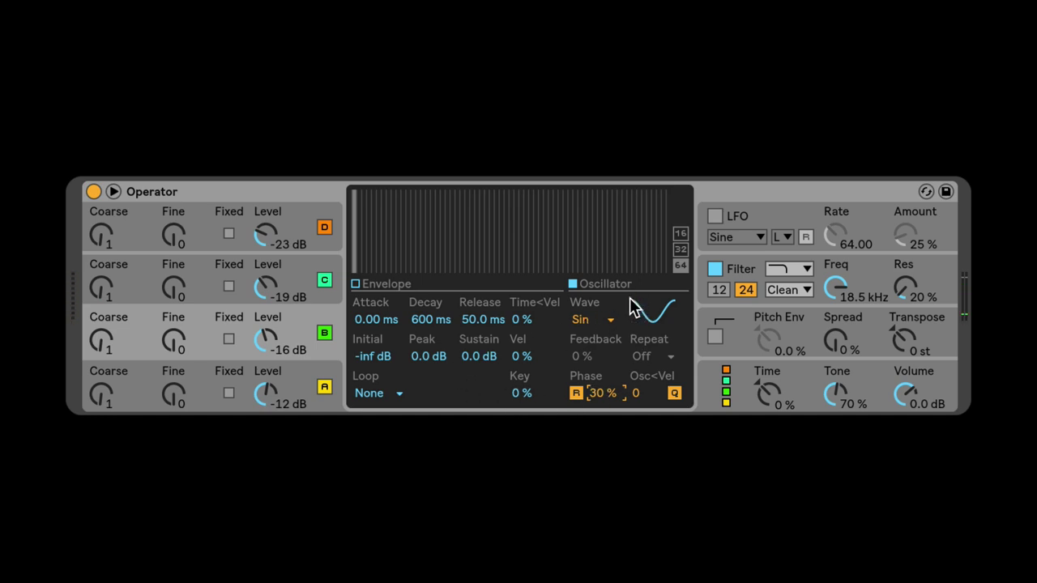
pyautogui.click(273, 288)
pyautogui.click(288, 368)
pyautogui.click(289, 320)
pyautogui.click(290, 271)
pyautogui.click(288, 221)
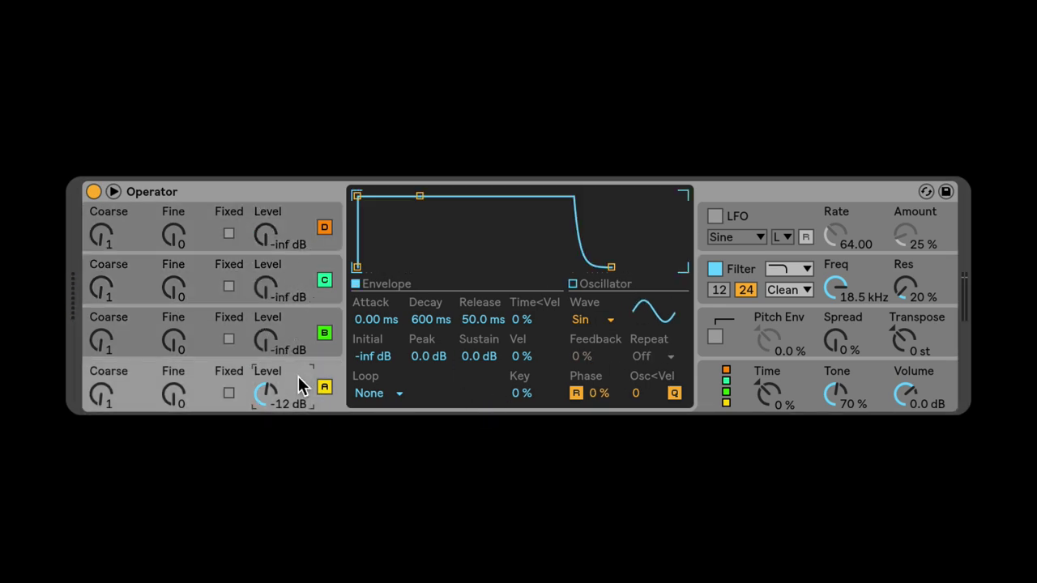
# - In the fresh patch, set the waveform of oscillators A, B and C to Square D
pyautogui.click(594, 321)
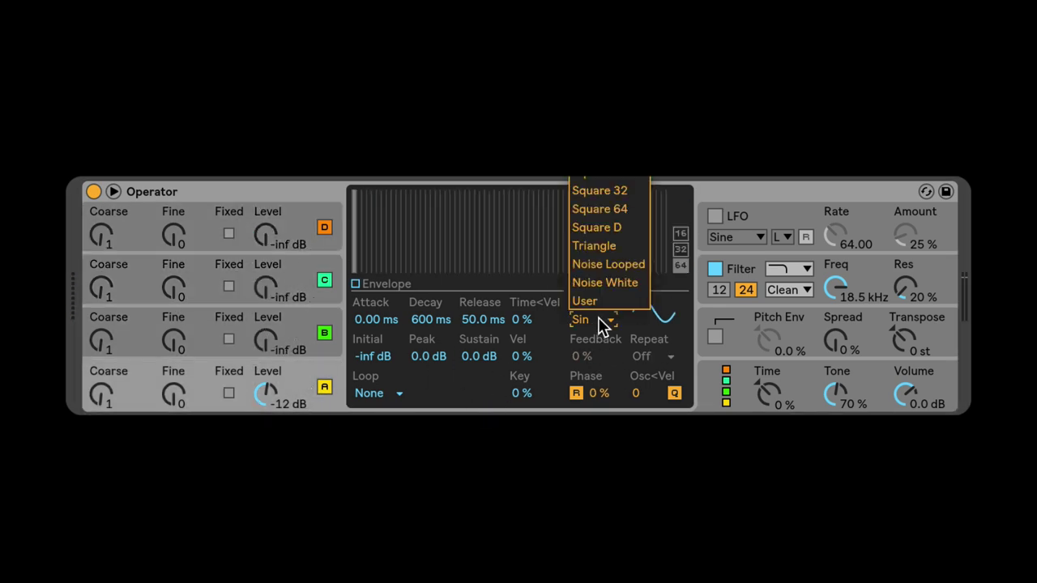
pyautogui.click(615, 229)
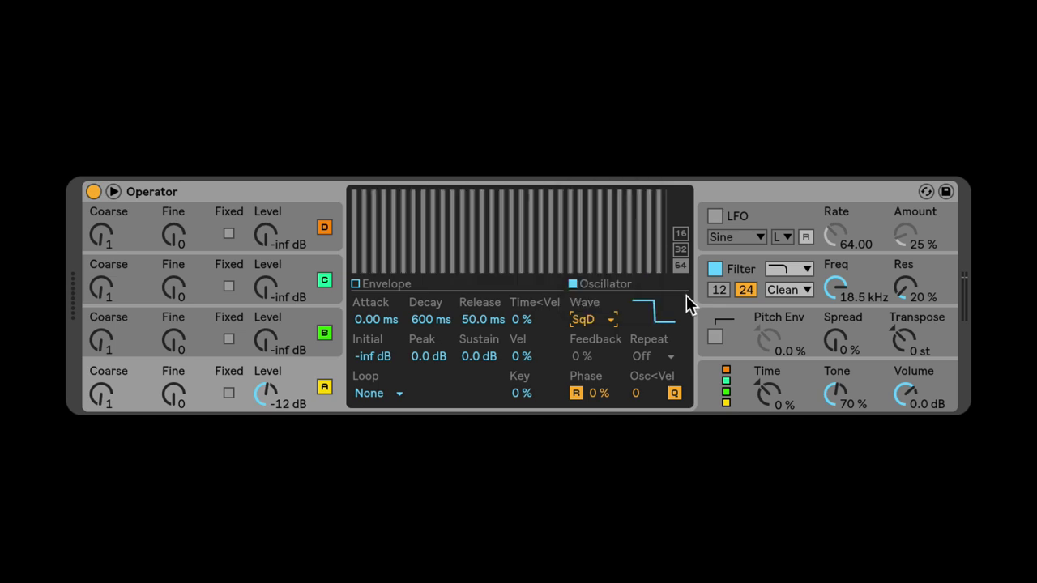
pyautogui.click(315, 374)
pyautogui.click(305, 386)
pyautogui.click(308, 331)
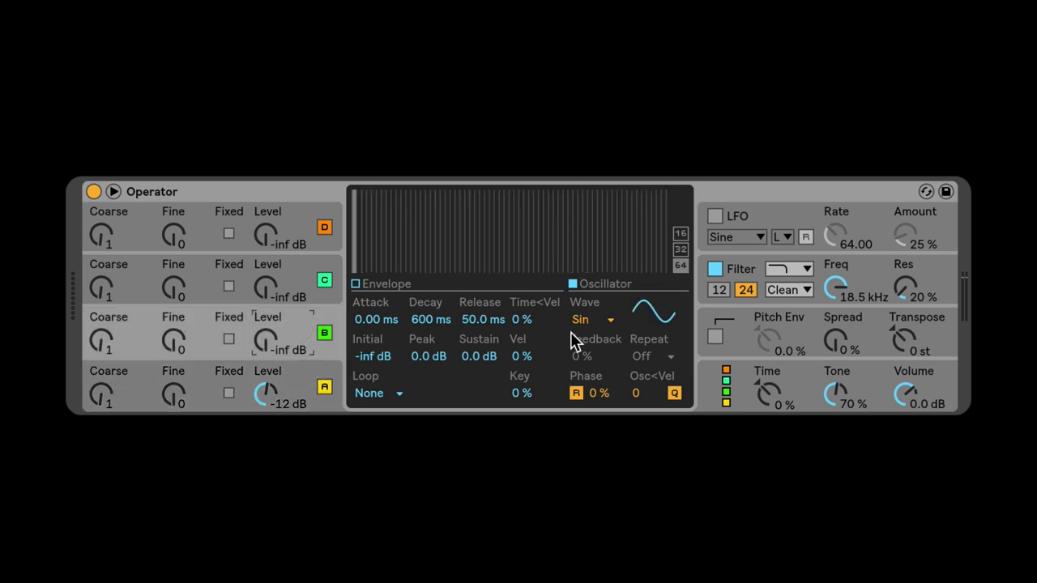
pyautogui.click(581, 319)
pyautogui.click(607, 227)
pyautogui.click(288, 261)
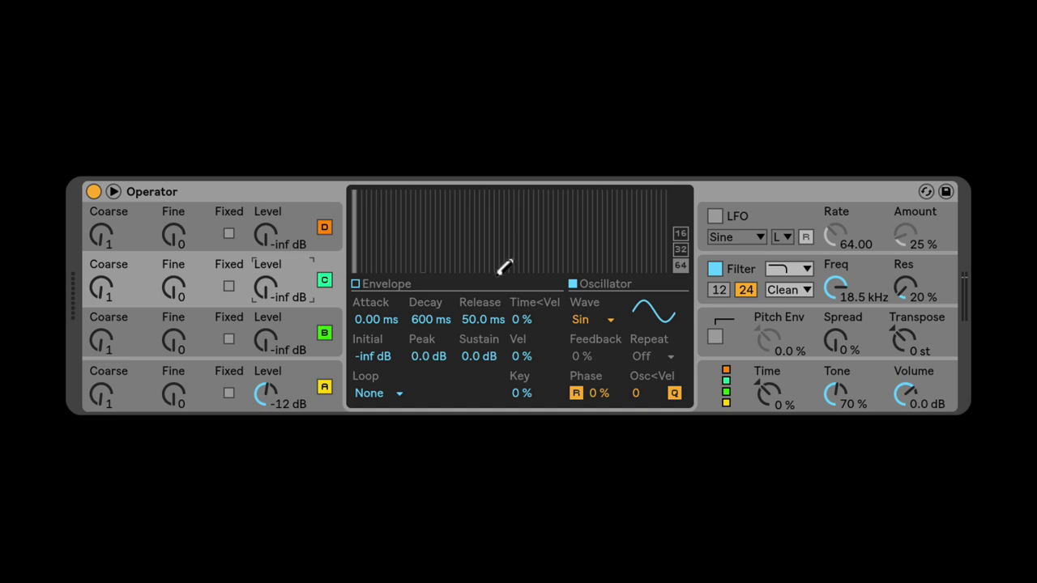
pyautogui.click(583, 319)
pyautogui.click(595, 227)
# - Set oscillator B's level to -13 dB and C's to -17 dB, and switch to the algorithm with all oscillators in parallel
pyautogui.moveTo(270, 315); pyautogui.dragTo(266, 279)
pyautogui.click(718, 383)
pyautogui.click(656, 208)
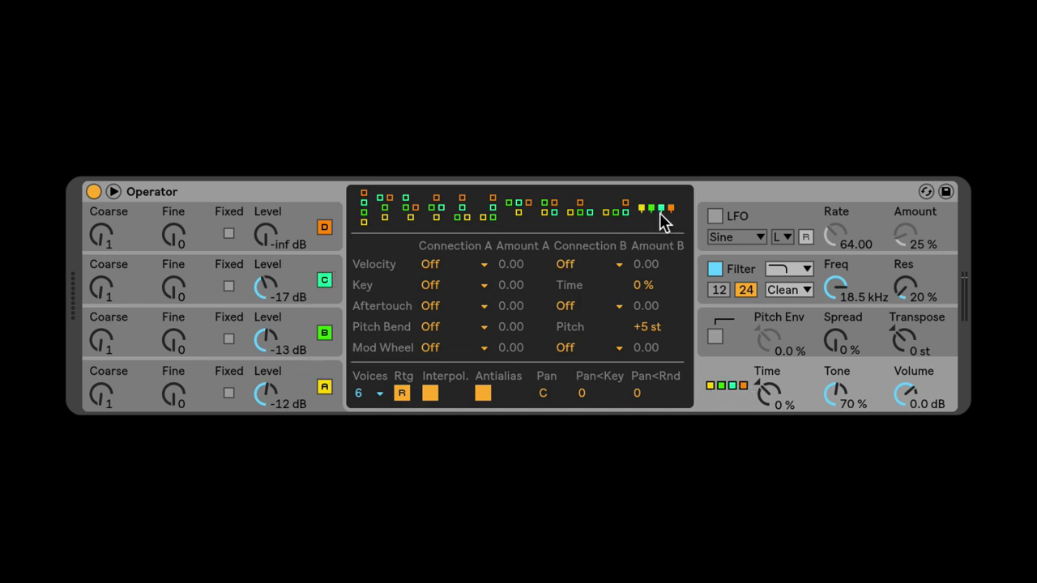
# - Turn off oscillator C and set oscillator B's phase to 18 %
pyautogui.click(287, 371)
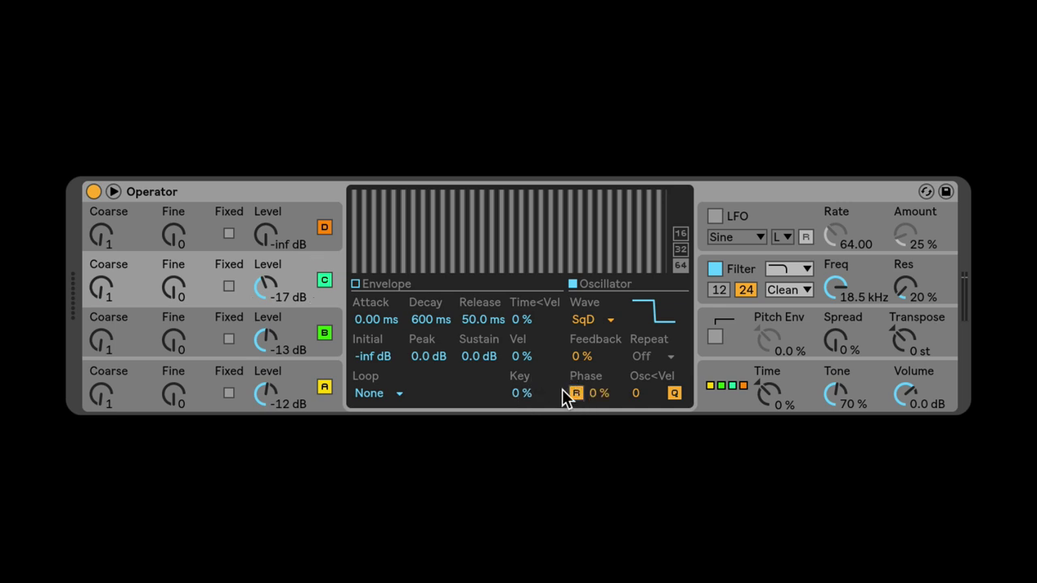
pyautogui.click(314, 349)
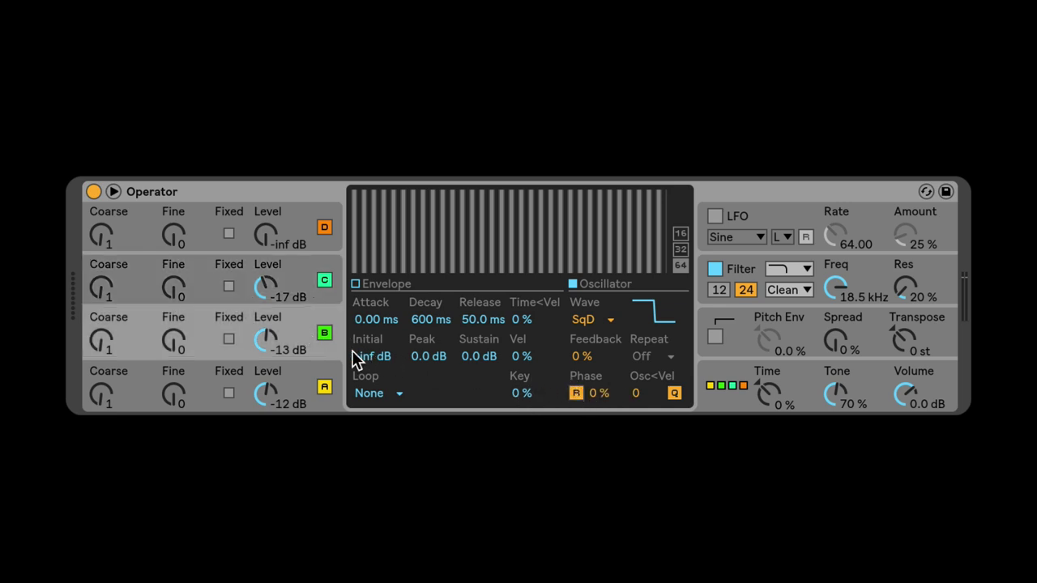
pyautogui.click(576, 392)
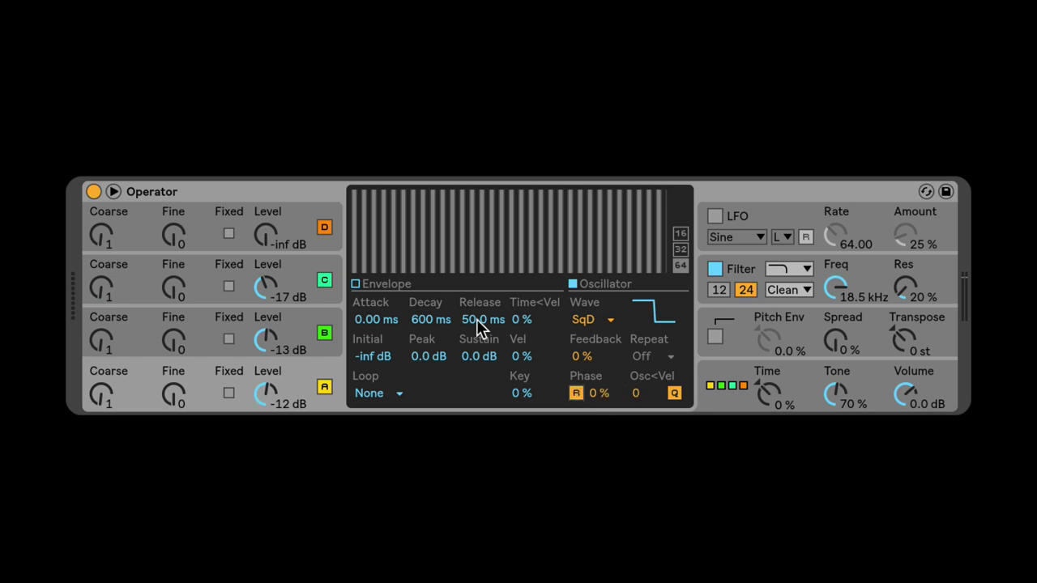
pyautogui.click(305, 318)
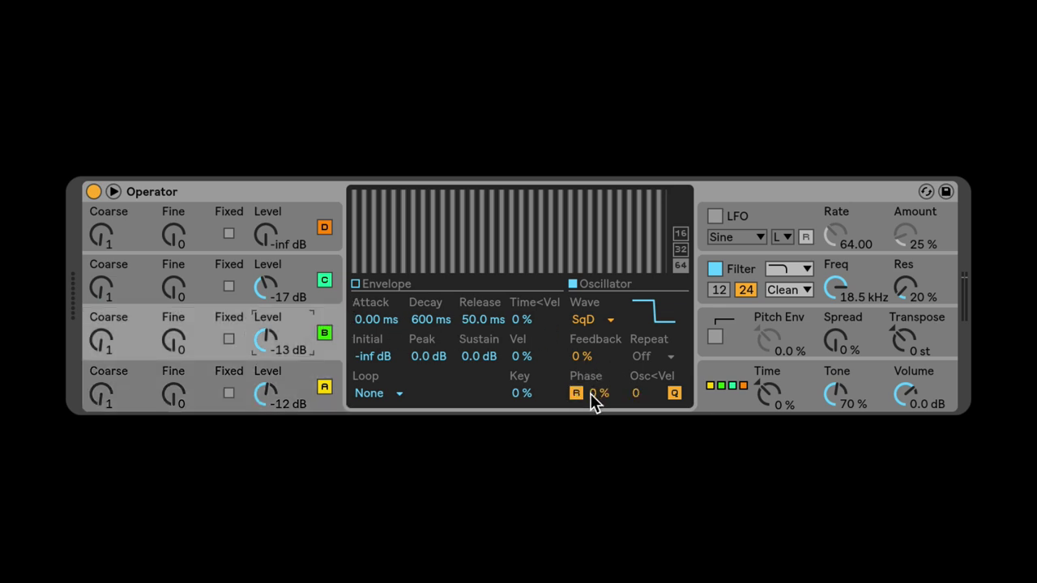
pyautogui.click(323, 281)
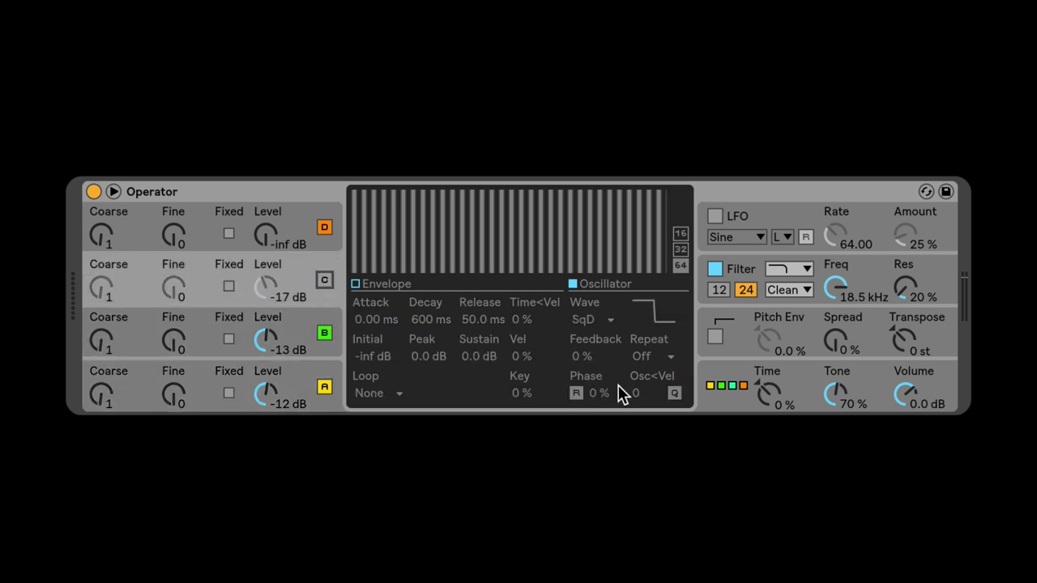
pyautogui.click(321, 342)
pyautogui.moveTo(599, 400); pyautogui.dragTo(599, 373)
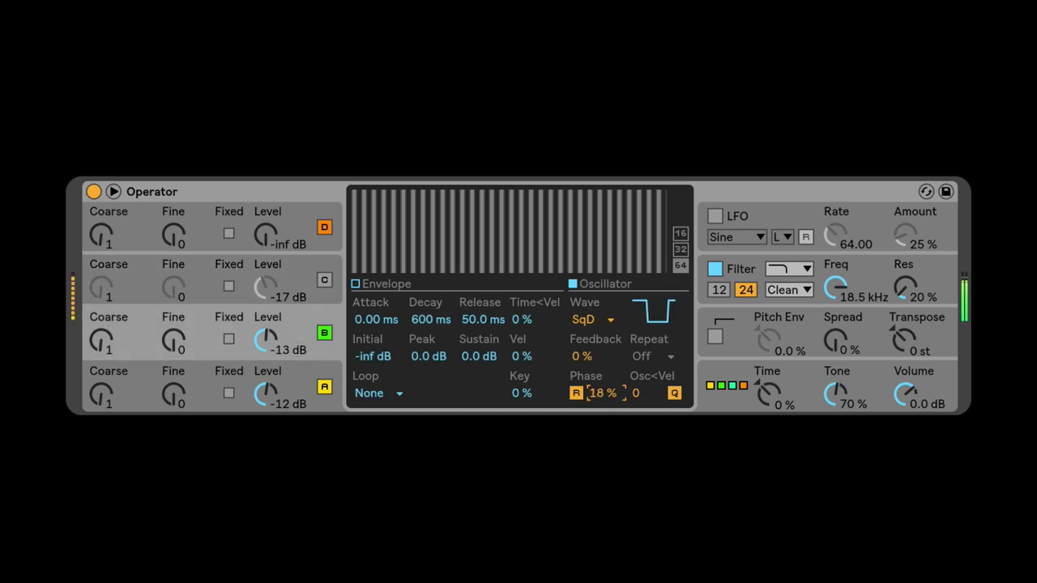
# - Turn oscillator C back on and set its phase to 63 %
pyautogui.click(323, 280)
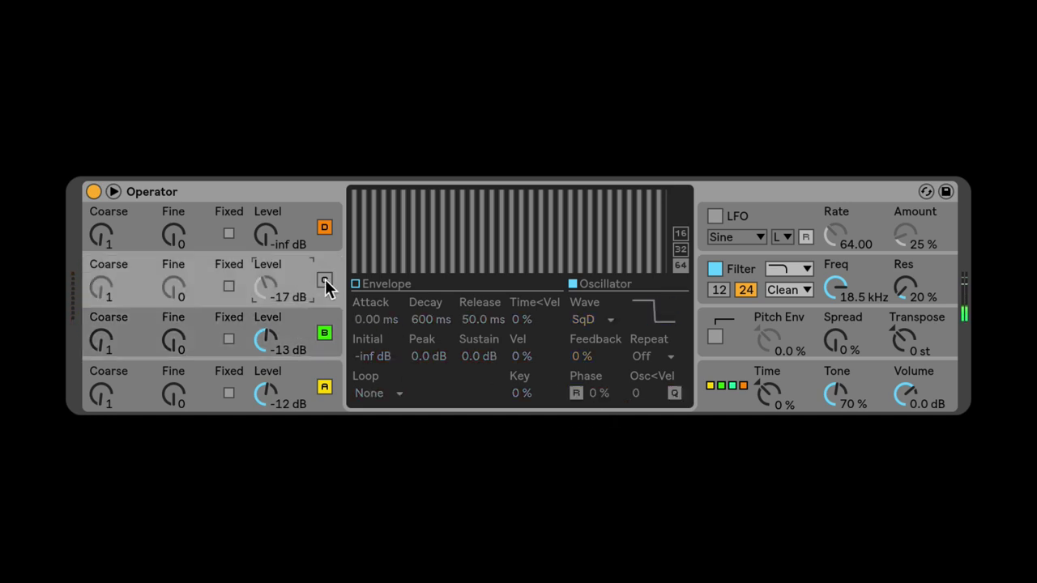
pyautogui.moveTo(600, 388); pyautogui.dragTo(600, 352)
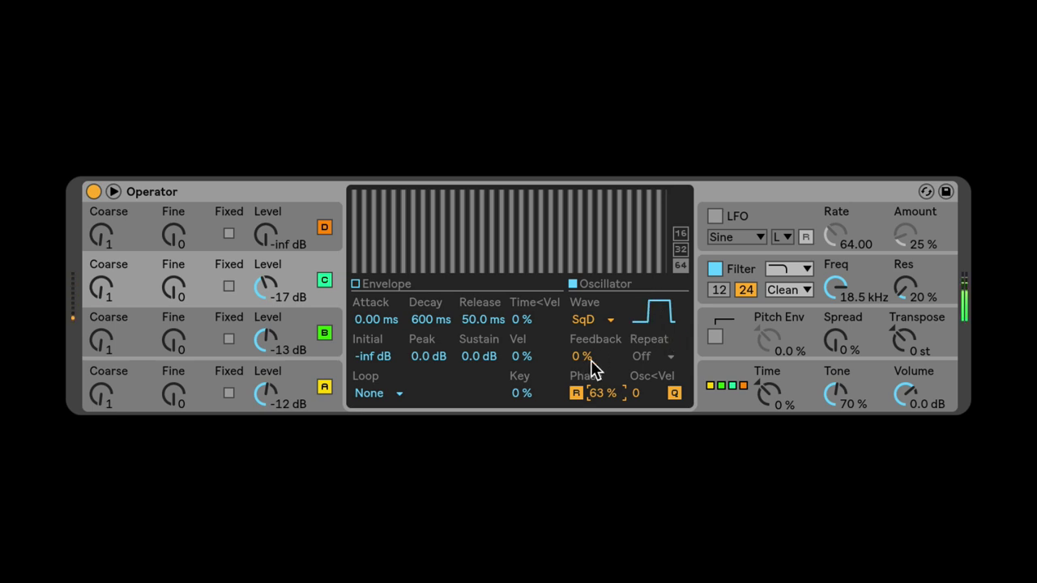
# - Lower the filter frequency to 3.44 kHz and disable phase retriggering on oscillators A, B and C
pyautogui.moveTo(835, 290); pyautogui.dragTo(835, 318)
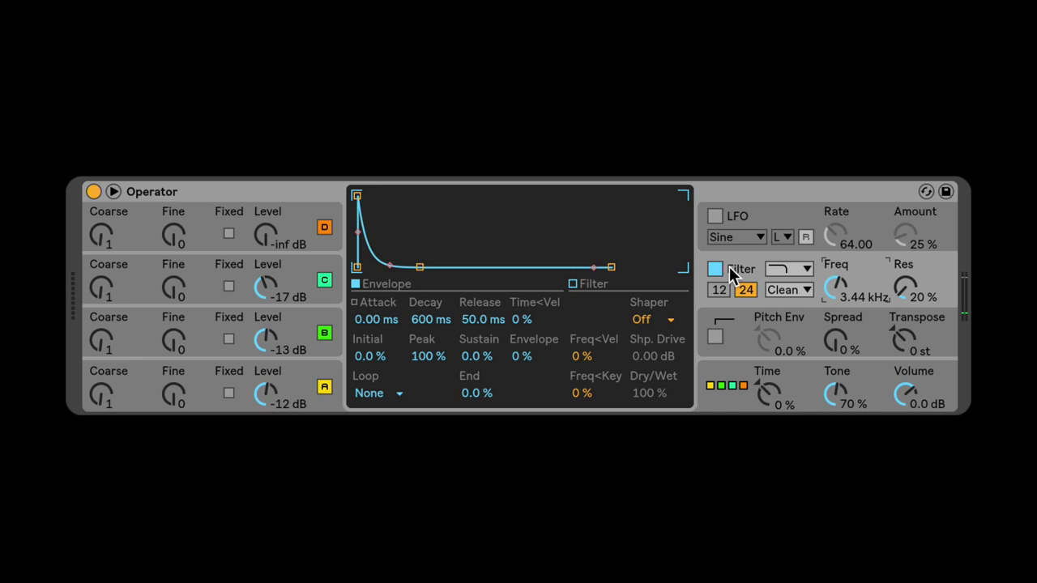
pyautogui.click(289, 378)
pyautogui.click(298, 334)
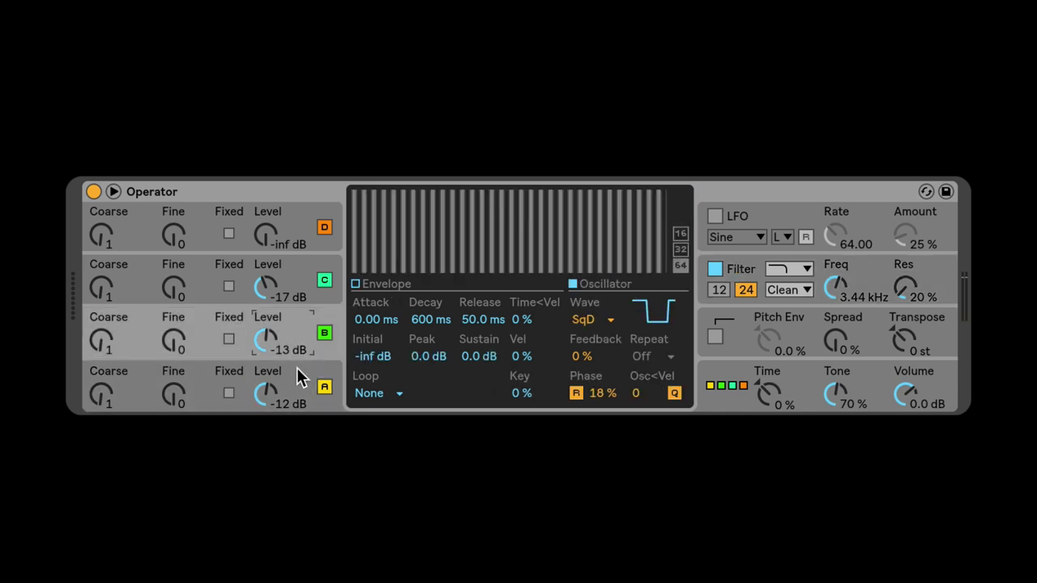
pyautogui.click(298, 369)
pyautogui.click(294, 328)
pyautogui.click(314, 295)
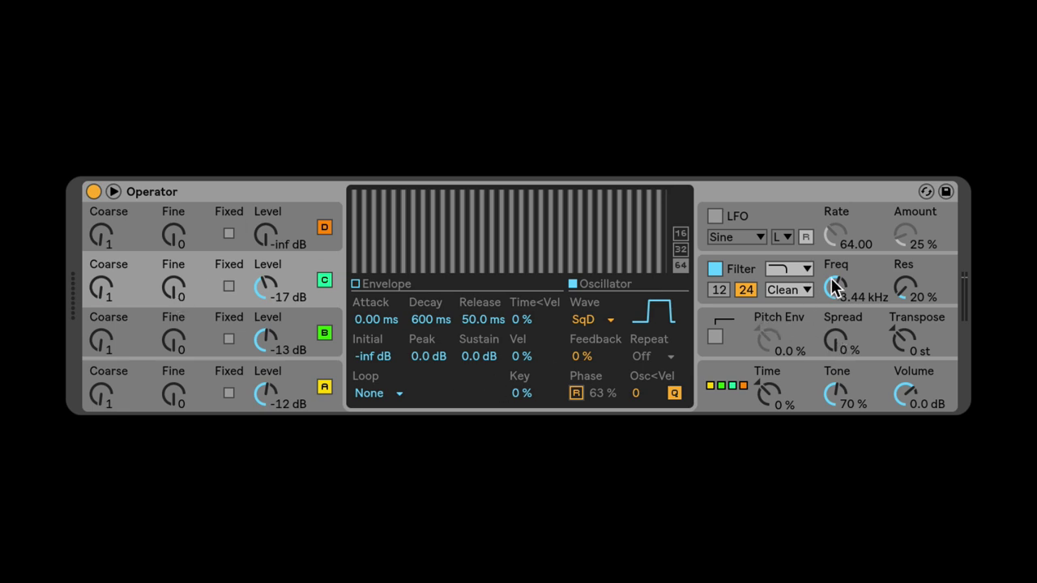
# - Raise the filter frequency to 6.03 kHz, settle it at 3.81 kHz, and check the settings of oscillators A and C
pyautogui.moveTo(834, 286); pyautogui.dragTo(835, 274)
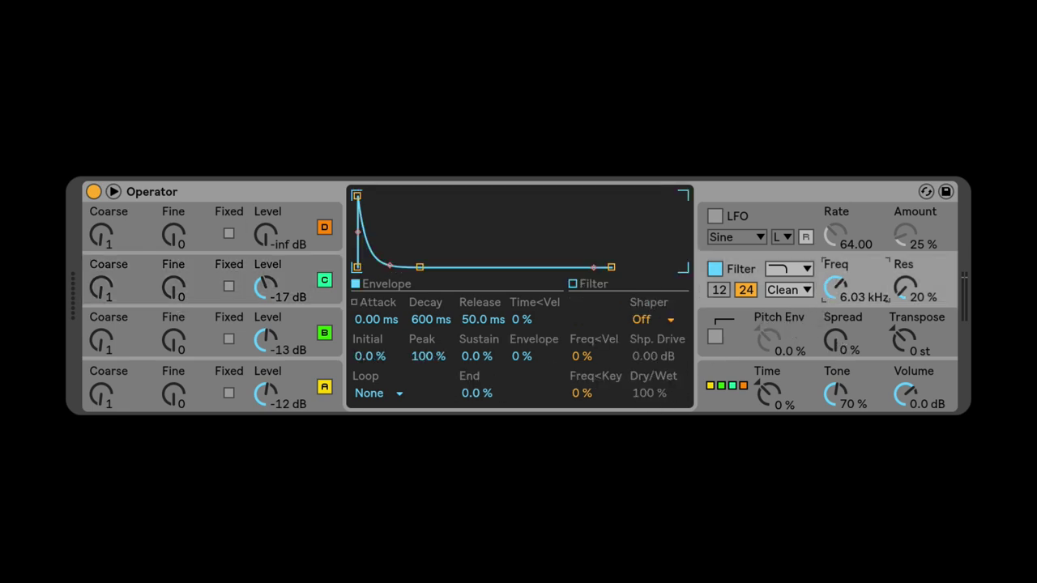
pyautogui.click(294, 384)
pyautogui.click(296, 267)
pyautogui.click(300, 380)
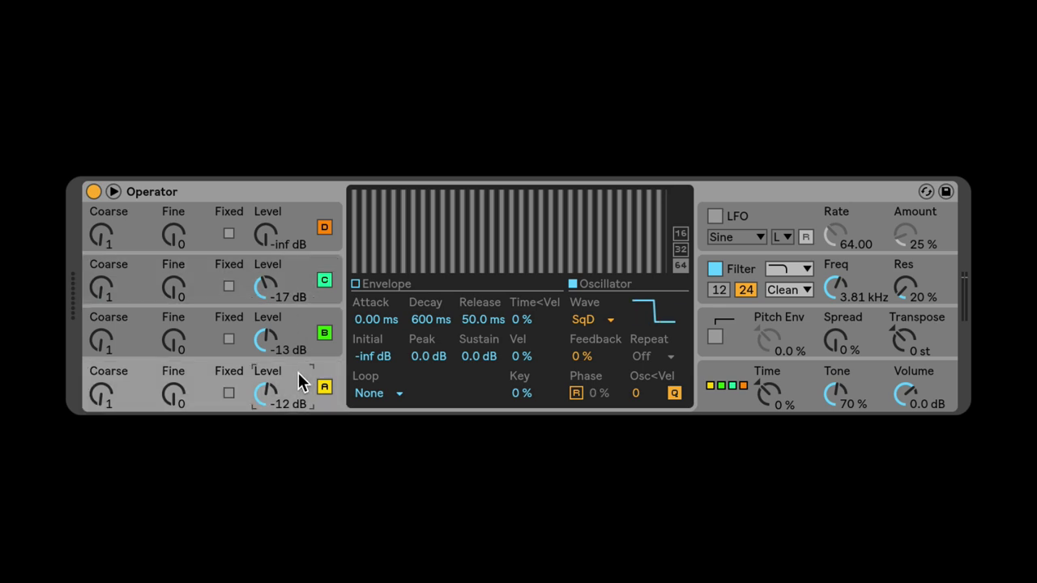
# - Raise the attack time in oscillator A's envelope and turn off oscillator B
pyautogui.click(356, 286)
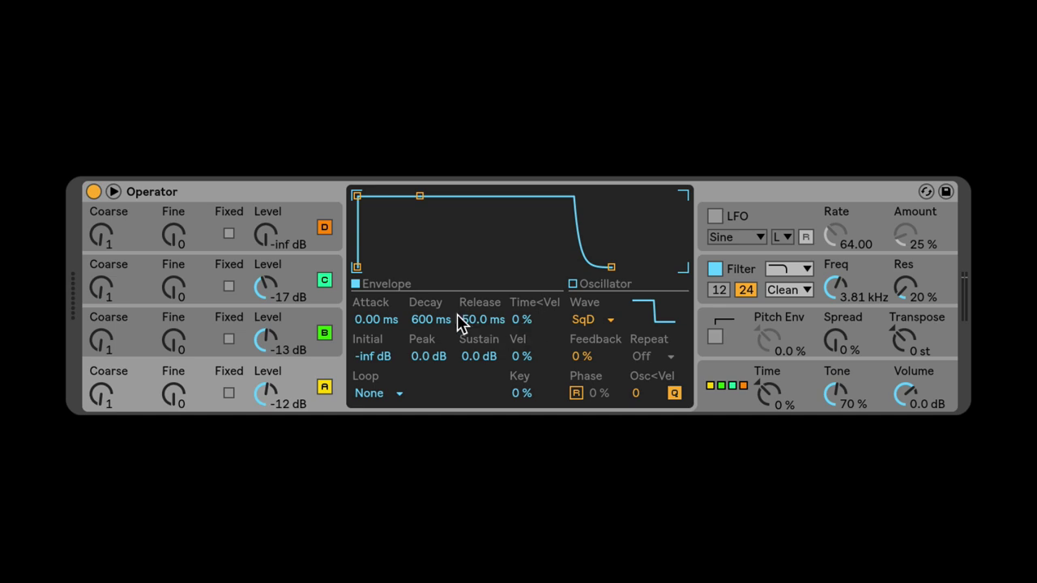
pyautogui.moveTo(376, 319); pyautogui.dragTo(376, 275)
pyautogui.click(327, 339)
pyautogui.click(324, 332)
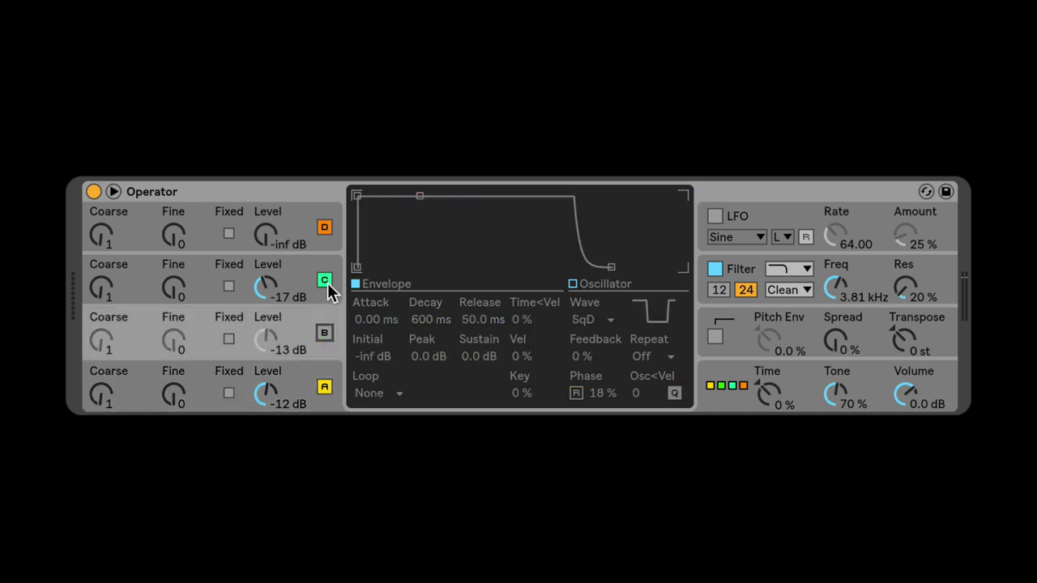
# - Turn off oscillator C and raise the release in oscillator A's envelope to 1.62 s
pyautogui.click(327, 285)
pyautogui.click(324, 280)
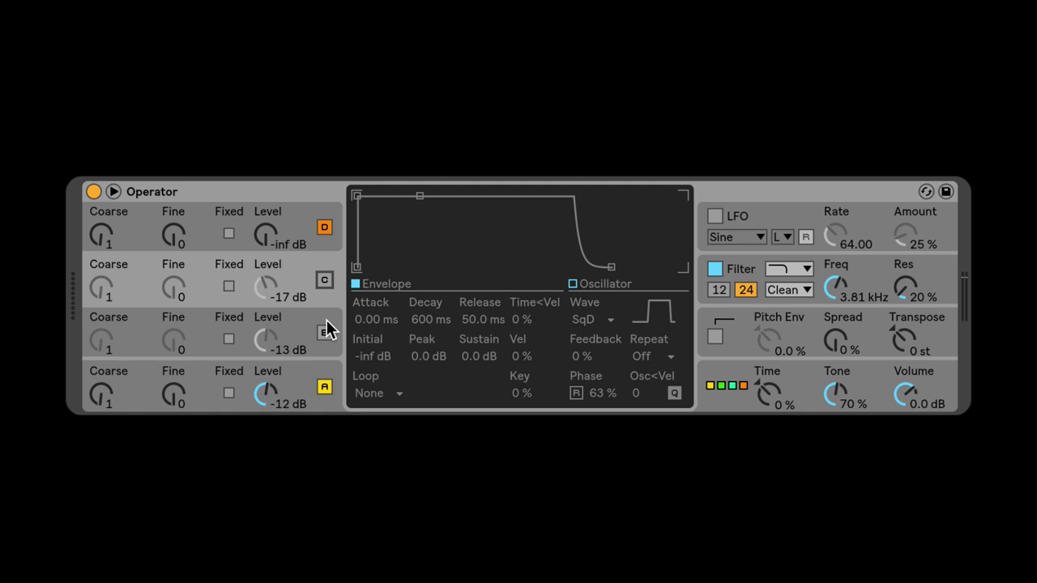
pyautogui.click(286, 371)
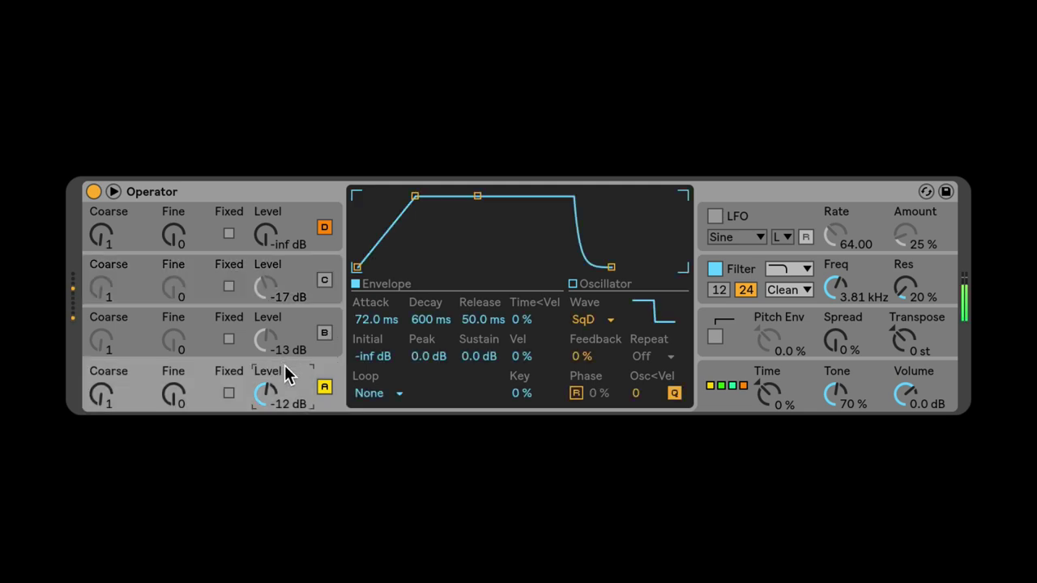
pyautogui.moveTo(485, 320); pyautogui.dragTo(484, 261)
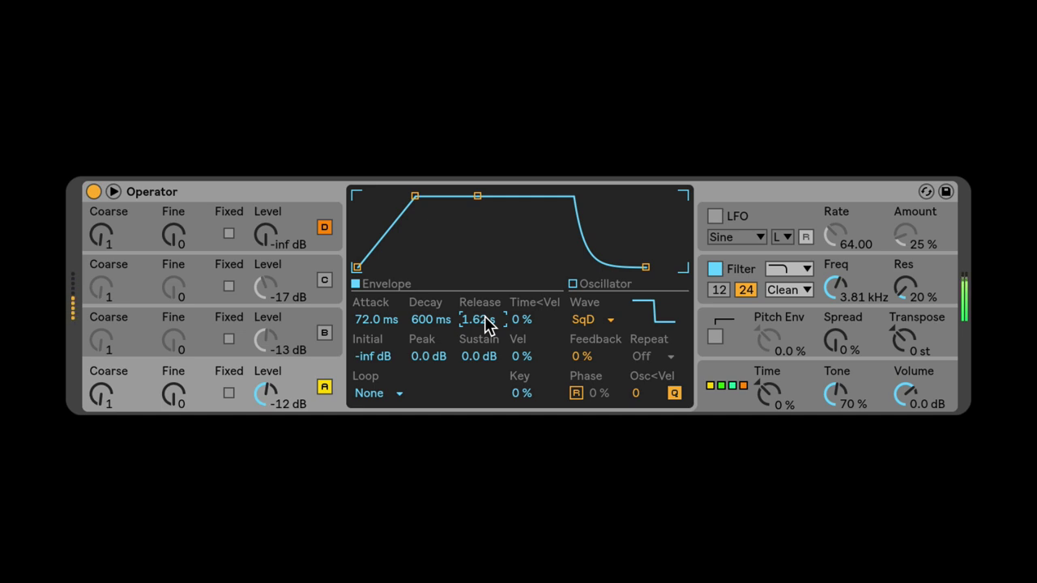
# - Turn oscillators B and C back on and raise the filter frequency to 14.3 kHz
pyautogui.click(325, 333)
pyautogui.click(324, 281)
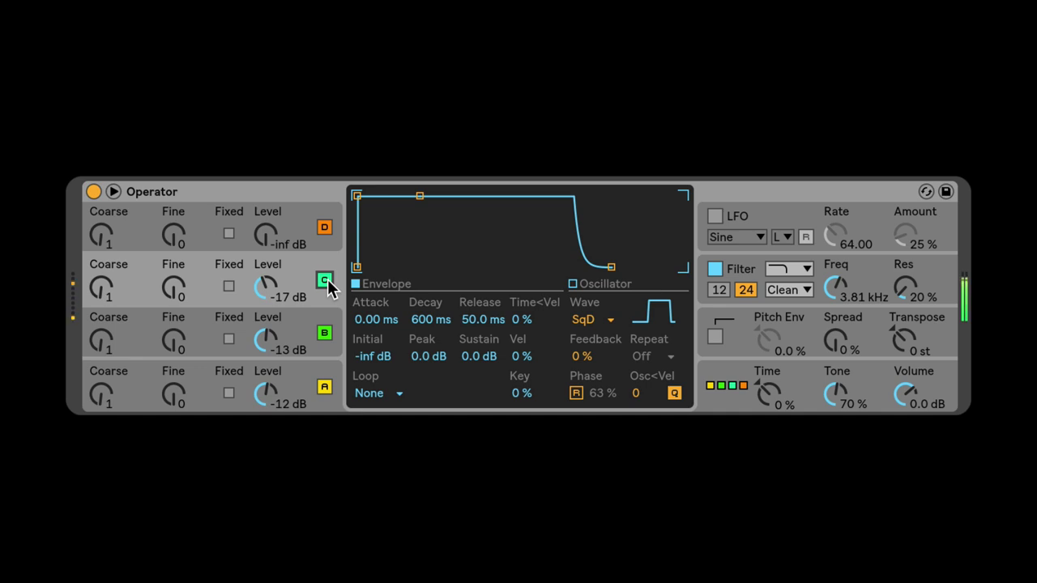
pyautogui.click(333, 324)
pyautogui.click(326, 284)
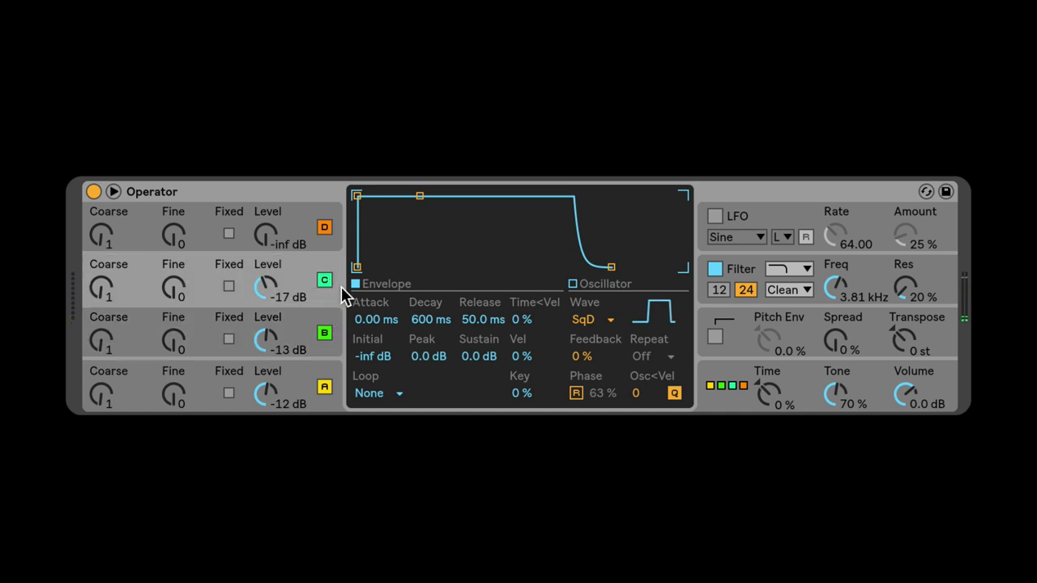
pyautogui.moveTo(832, 290); pyautogui.dragTo(833, 256)
# - Compare the envelope settings of oscillators A, B, C and D
pyautogui.click(302, 373)
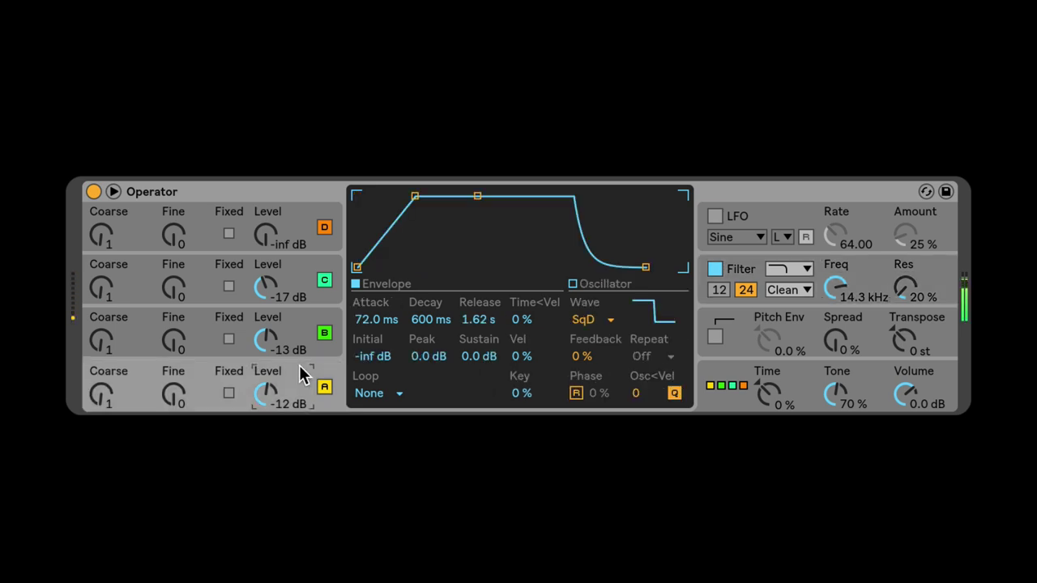
pyautogui.click(302, 310)
pyautogui.click(304, 281)
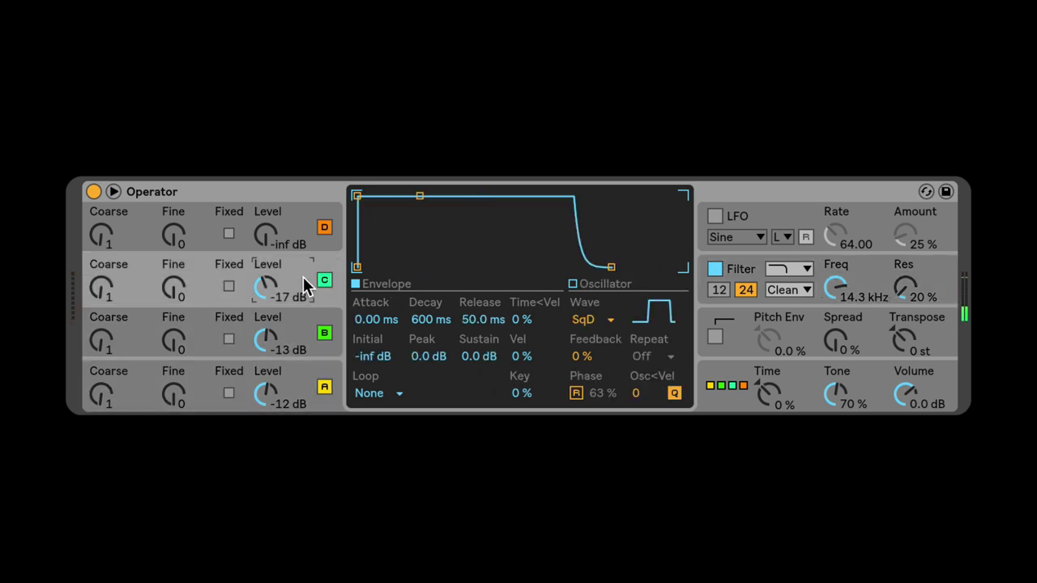
pyautogui.click(308, 326)
pyautogui.click(298, 280)
pyautogui.click(308, 382)
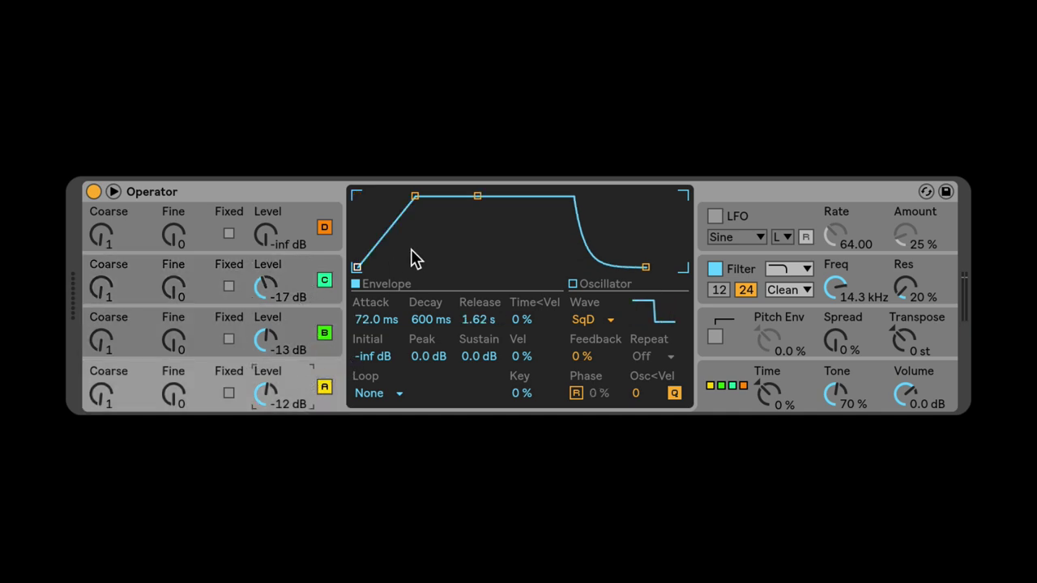
pyautogui.click(298, 328)
pyautogui.click(295, 300)
pyautogui.click(299, 332)
pyautogui.click(307, 373)
pyautogui.click(303, 333)
pyautogui.click(301, 279)
pyautogui.click(301, 237)
pyautogui.click(299, 334)
pyautogui.click(299, 388)
pyautogui.click(297, 340)
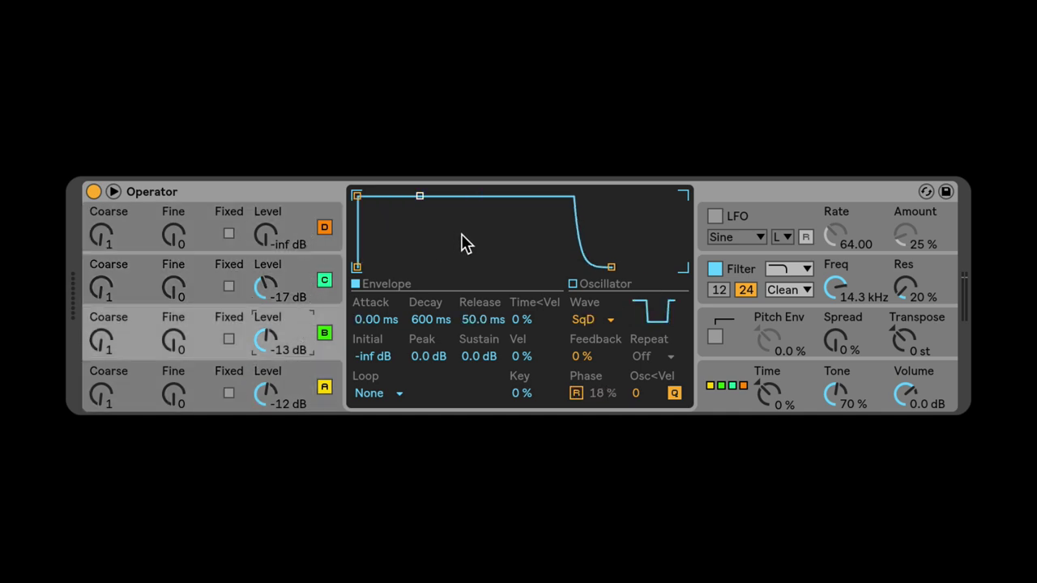
# - Copy oscillator A's envelope to oscillators B and C
pyautogui.rightClick(435, 252)
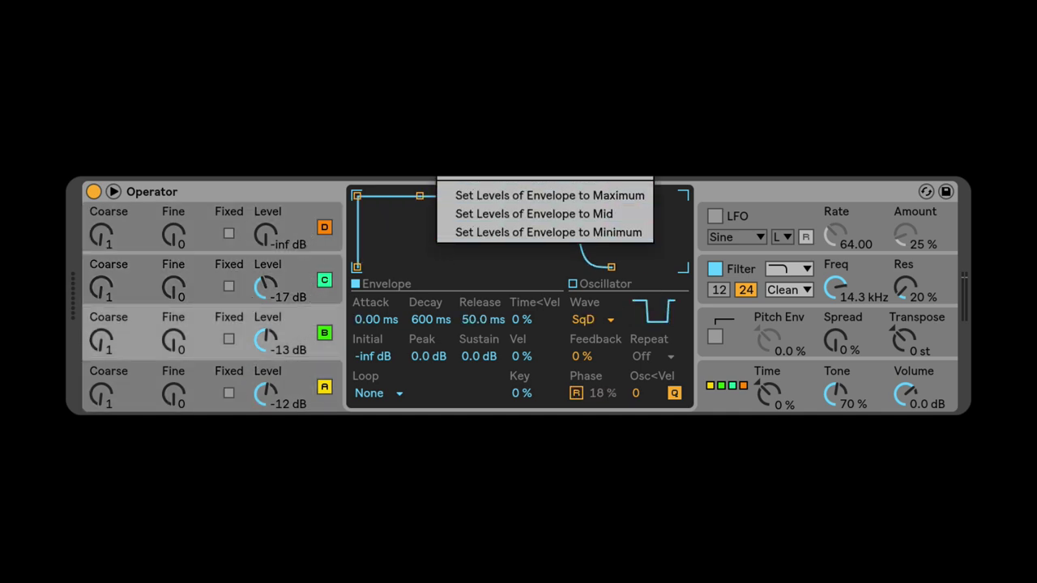
pyautogui.press('Escape')
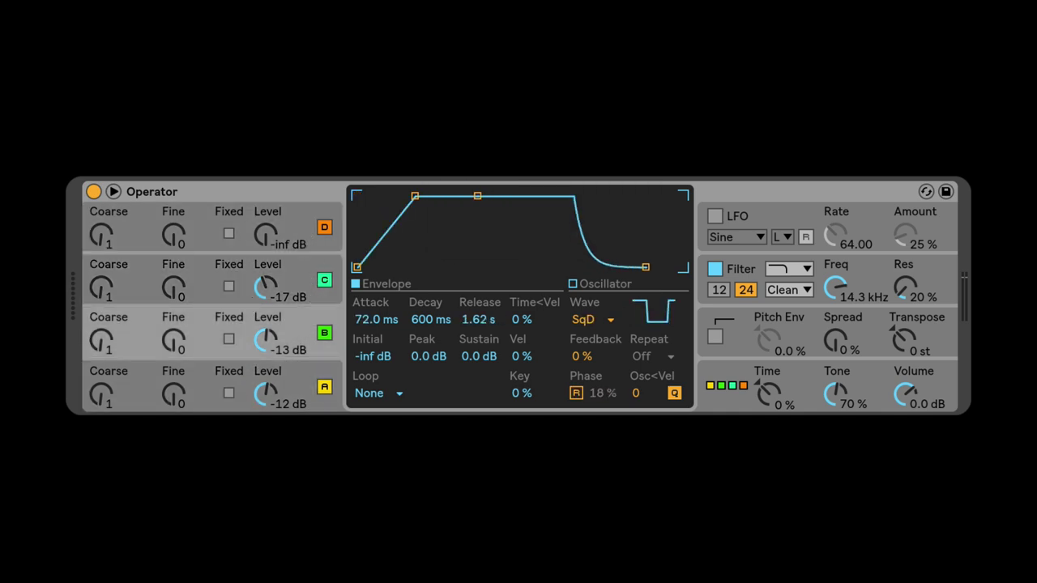
pyautogui.click(305, 259)
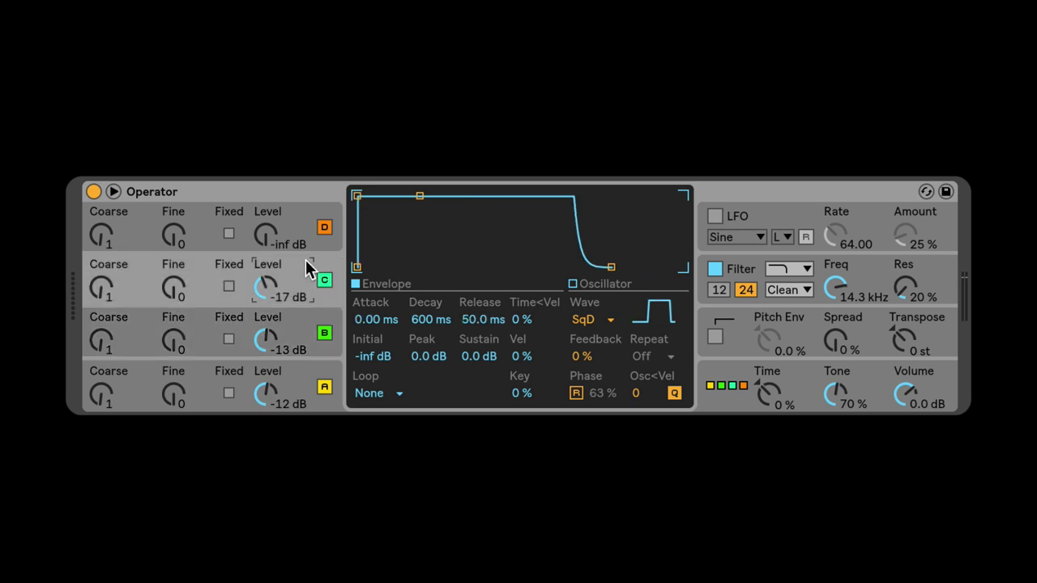
pyautogui.rightClick(425, 230)
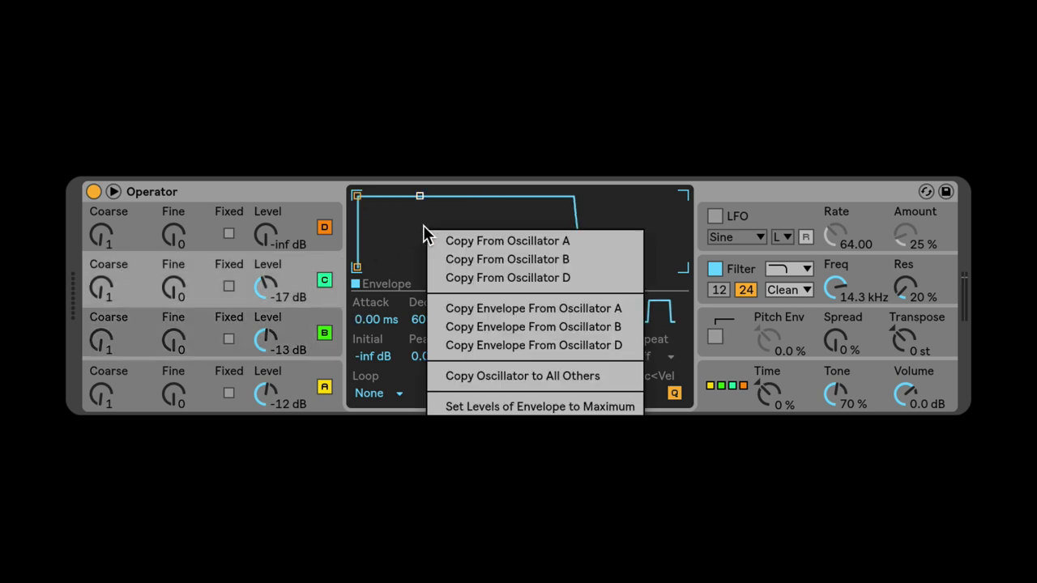
pyautogui.click(472, 312)
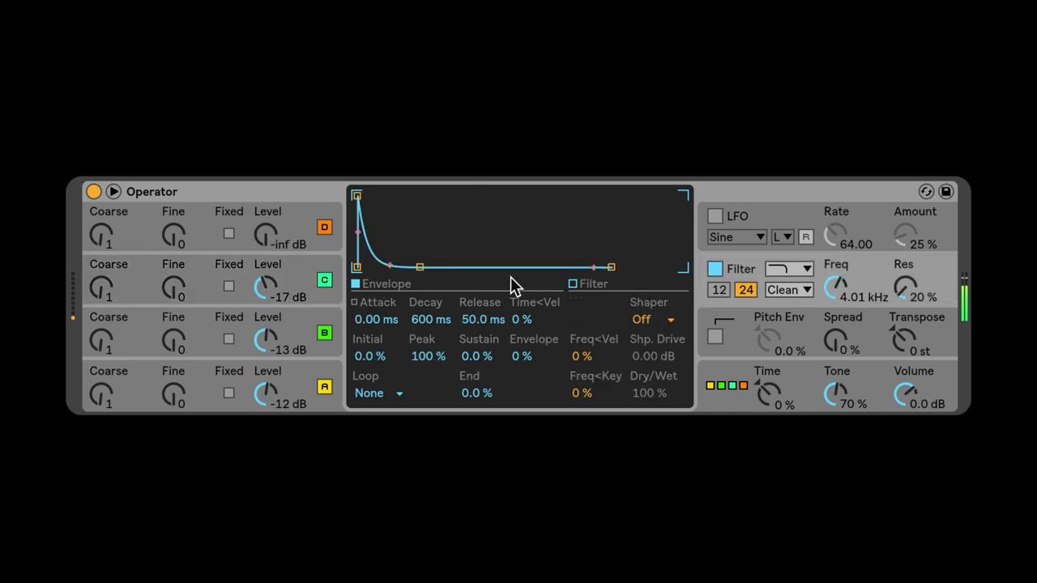
# - Check the envelopes of oscillators B, C and A and view the envelope-copy options for oscillator A
pyautogui.click(317, 331)
pyautogui.click(294, 283)
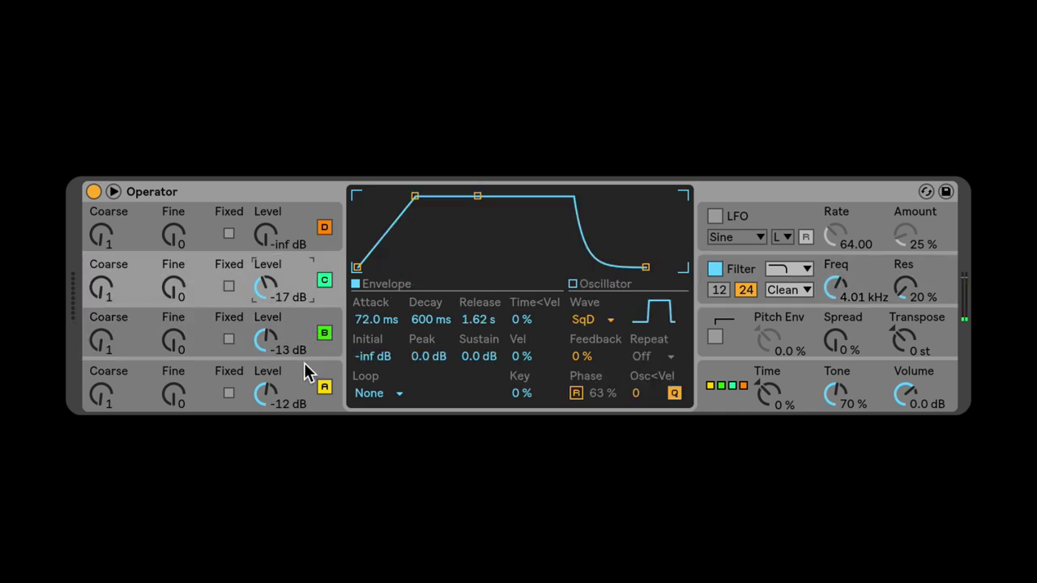
pyautogui.click(307, 371)
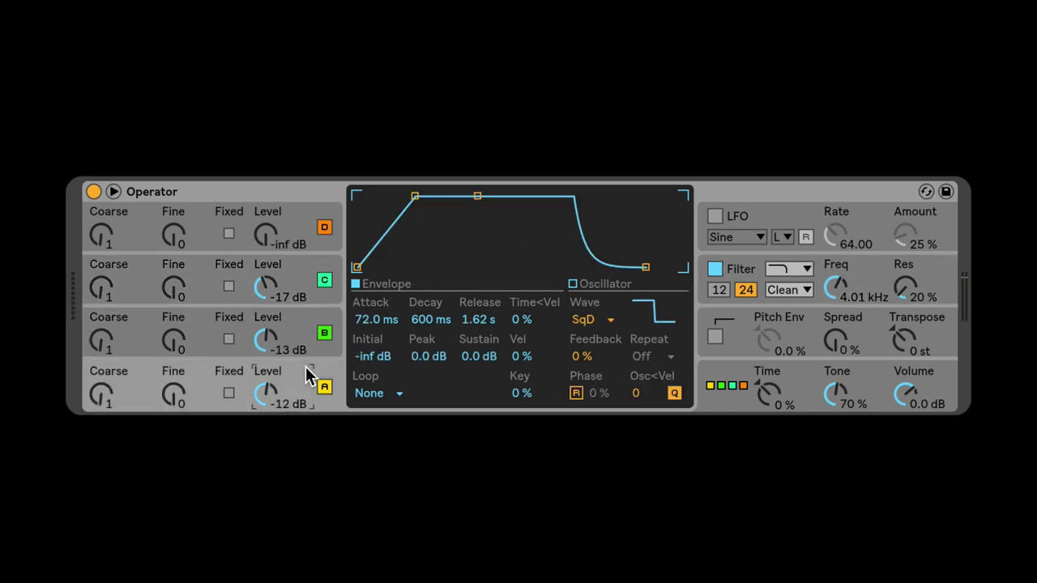
pyautogui.rightClick(431, 244)
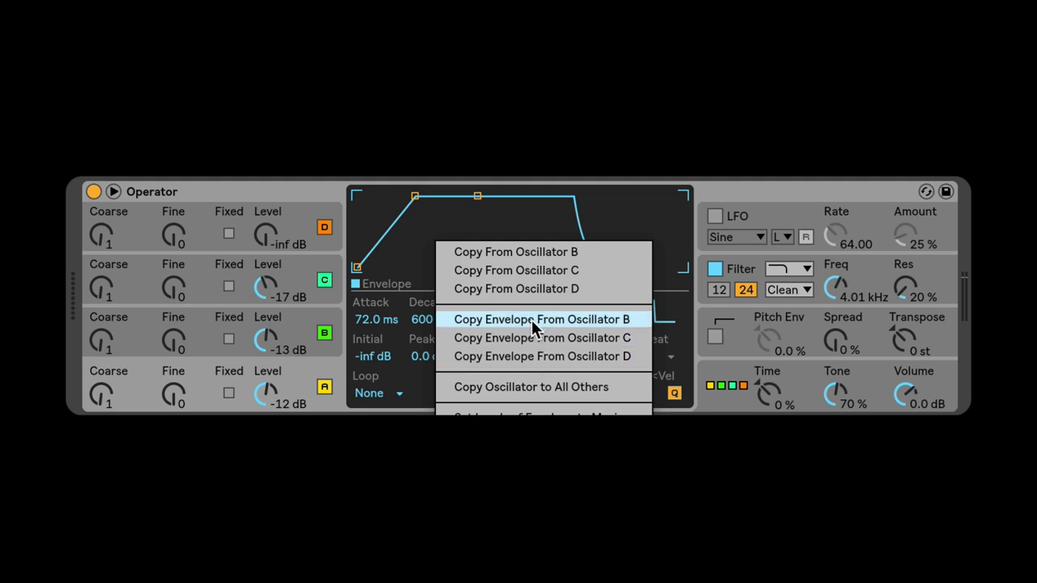
pyautogui.click(338, 333)
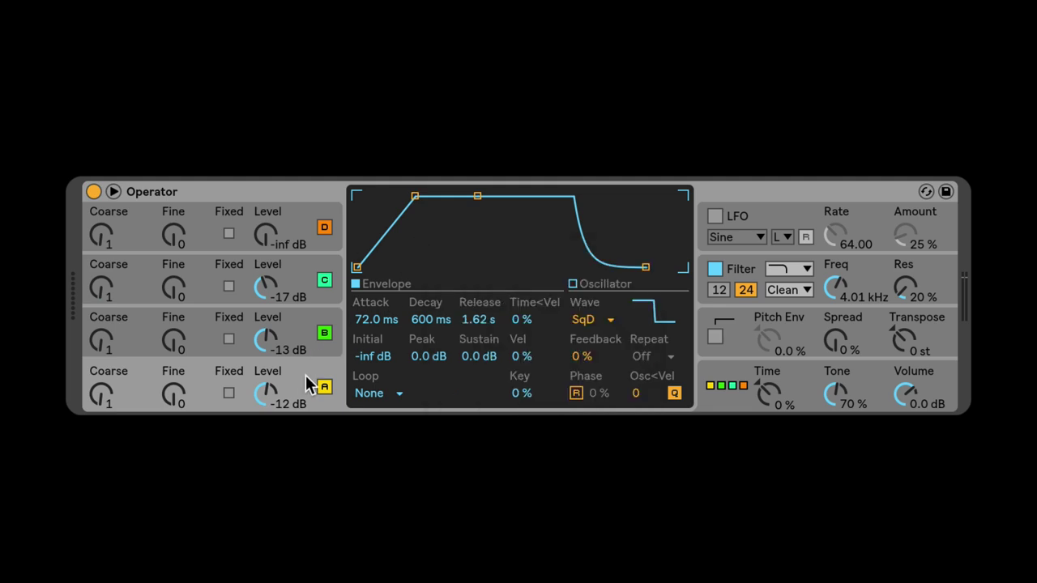
# - Examine oscillator A's waveform choices and compare oscillator B's harmonics display with its envelope display
pyautogui.click(595, 319)
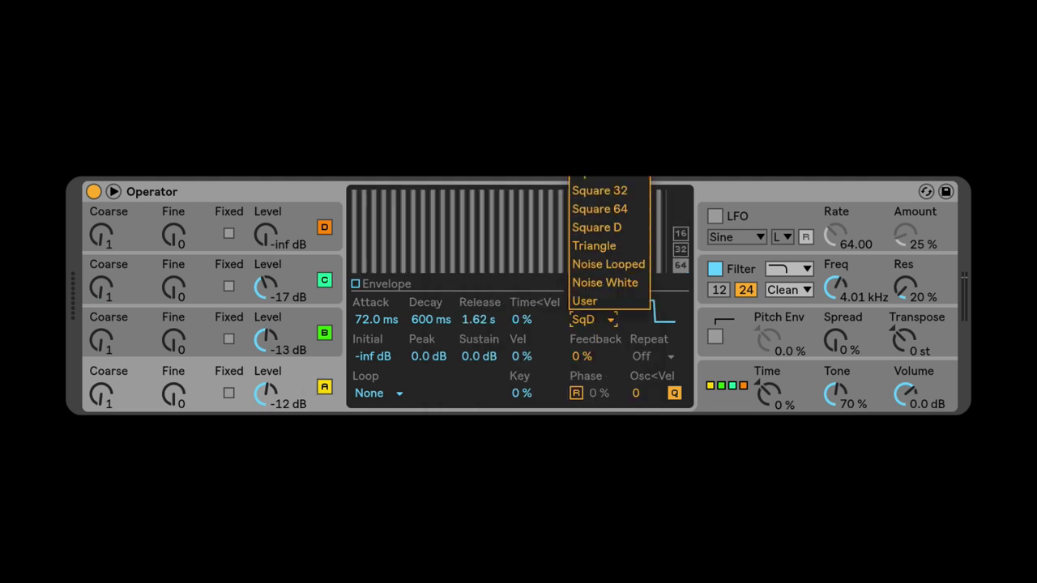
pyautogui.click(600, 209)
pyautogui.moveTo(430, 320); pyautogui.dragTo(430, 344)
pyautogui.moveTo(480, 321); pyautogui.dragTo(486, 373)
pyautogui.moveTo(577, 357); pyautogui.dragTo(402, 324)
pyautogui.click(308, 324)
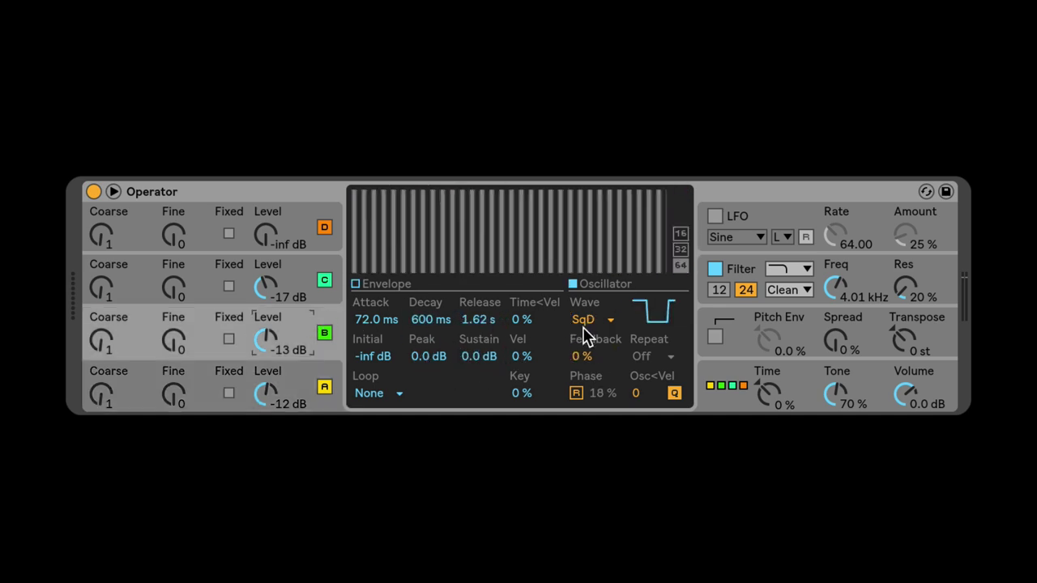
pyautogui.click(369, 286)
pyautogui.click(589, 288)
pyautogui.rightClick(504, 262)
pyautogui.click(396, 280)
pyautogui.click(397, 280)
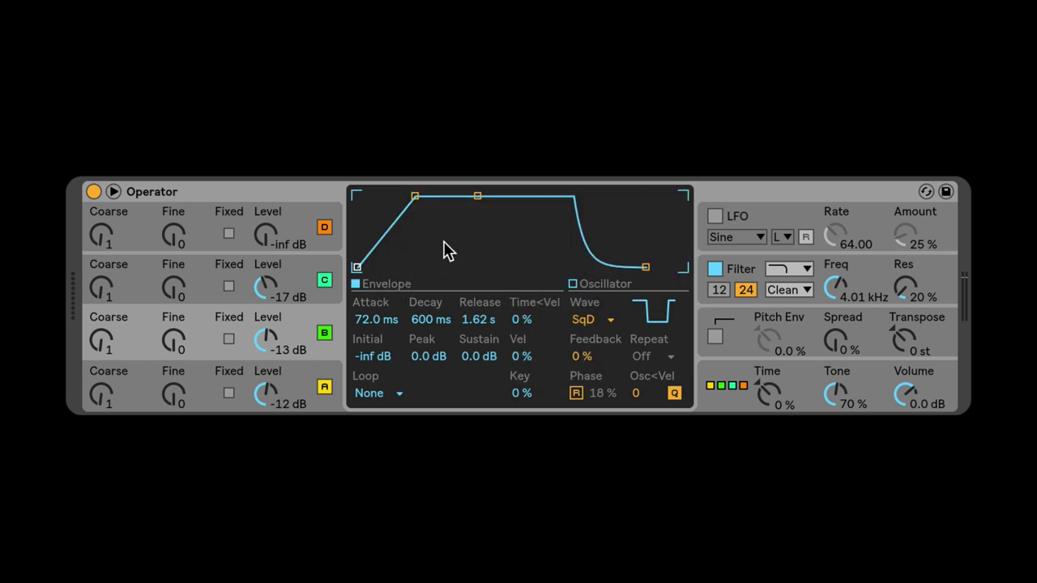
pyautogui.rightClick(448, 179)
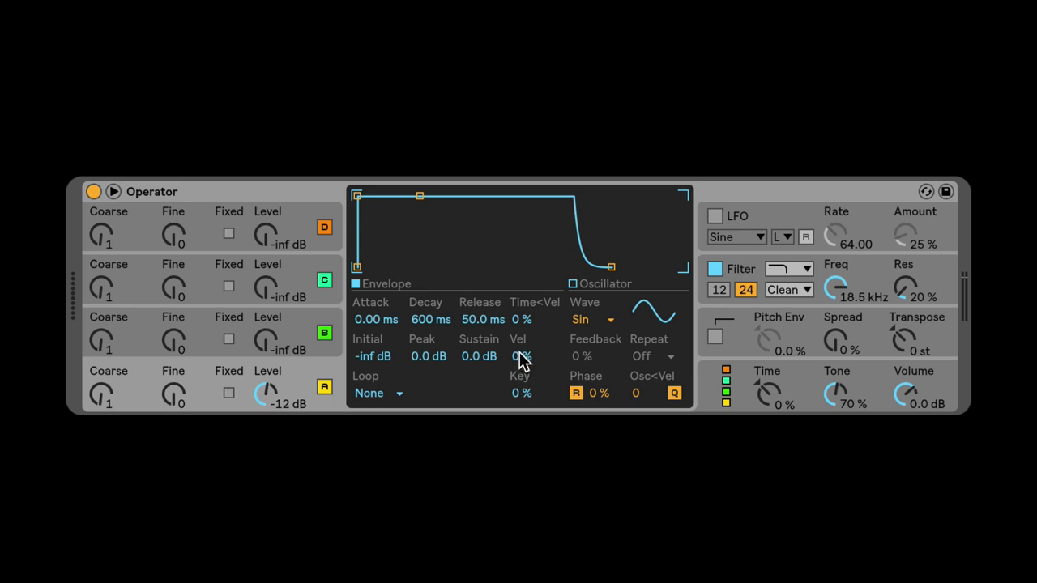
# - Raise the Vel amount of oscillator A to 73 % in the fresh sine patch
pyautogui.click(519, 357)
pyautogui.moveTo(519, 356); pyautogui.dragTo(520, 344)
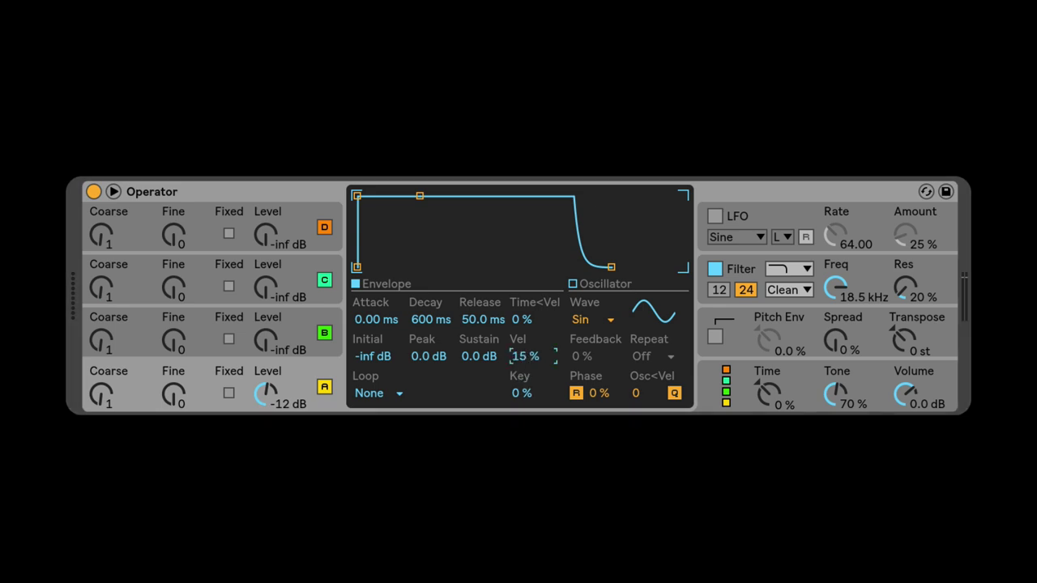
pyautogui.moveTo(519, 357)
pyautogui.mouseDown()
pyautogui.moveTo(538, 346)
pyautogui.moveTo(531, 351)
pyautogui.mouseUp()
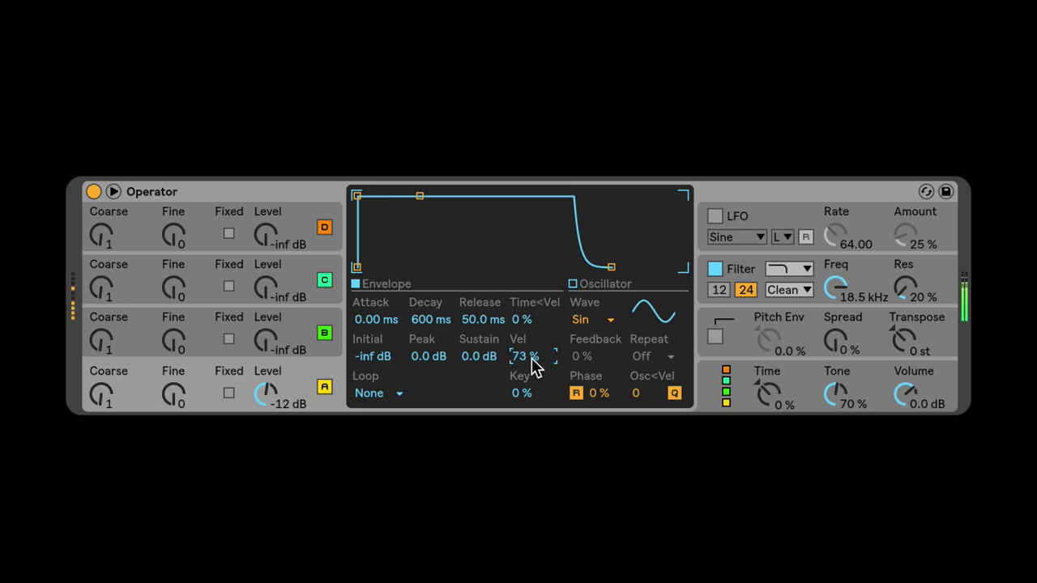
# - Switch oscillator A to the Sw8 waveform and set its Key amount to 68 %
pyautogui.click(584, 318)
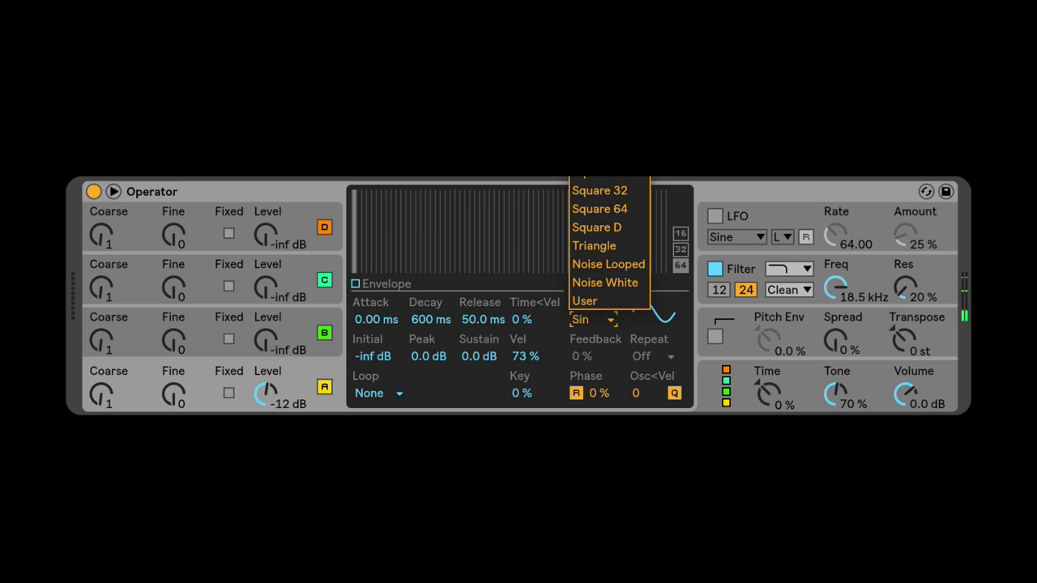
pyautogui.click(600, 5)
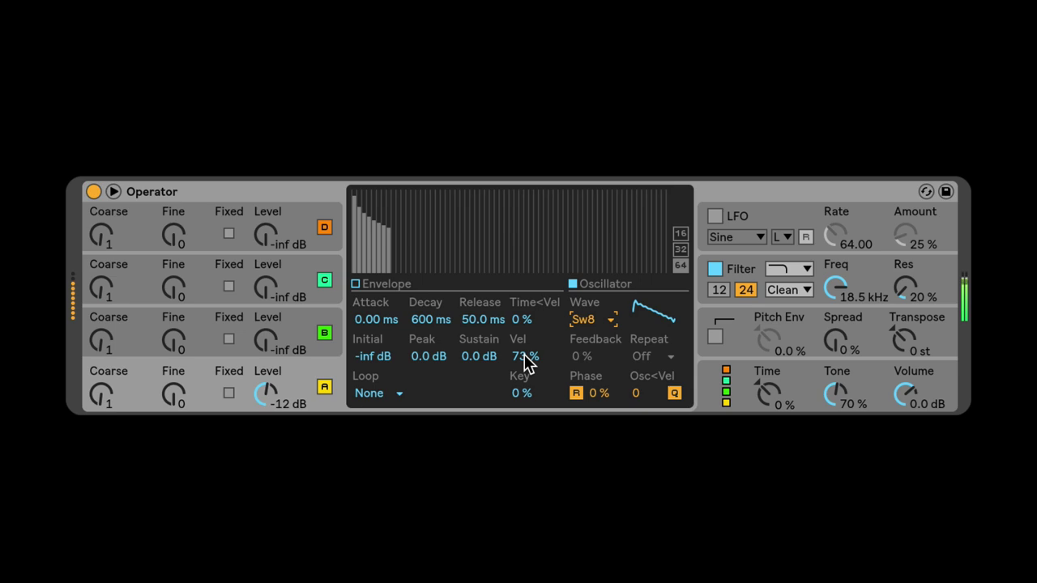
pyautogui.moveTo(523, 395)
pyautogui.mouseDown()
pyautogui.moveTo(523, 333)
pyautogui.moveTo(512, 463)
pyautogui.moveTo(512, 362)
pyautogui.moveTo(519, 402)
pyautogui.mouseUp()
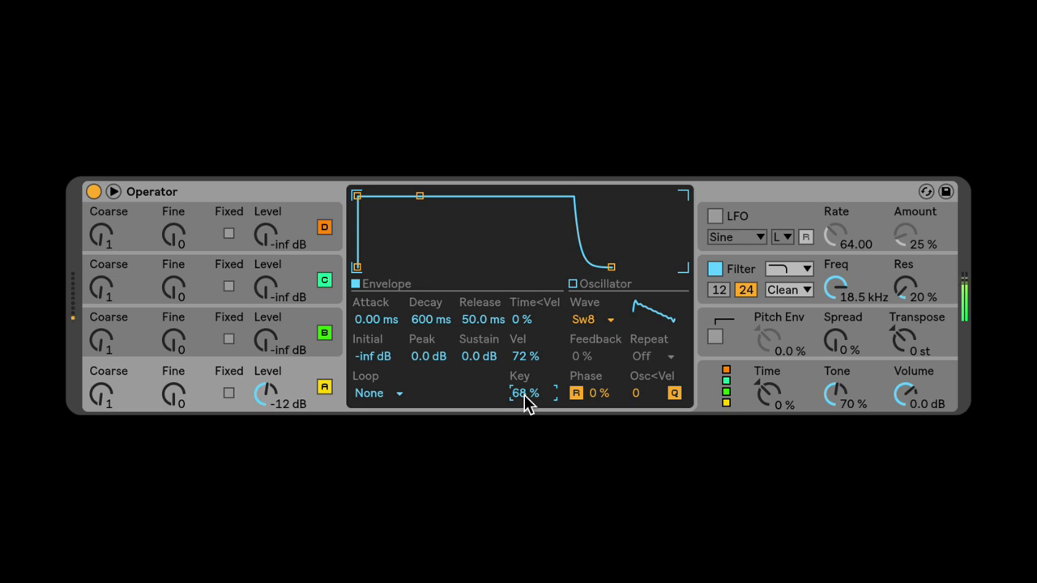
pyautogui.click(639, 394)
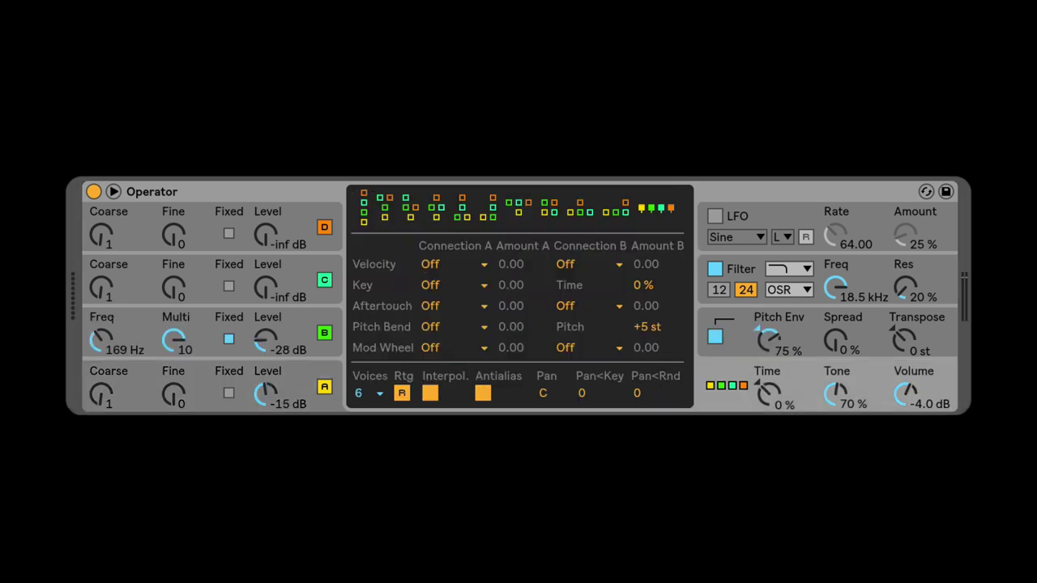
# - Set oscillator A's Osc<Vel to 20.3 and turn off its quantization
pyautogui.click(302, 381)
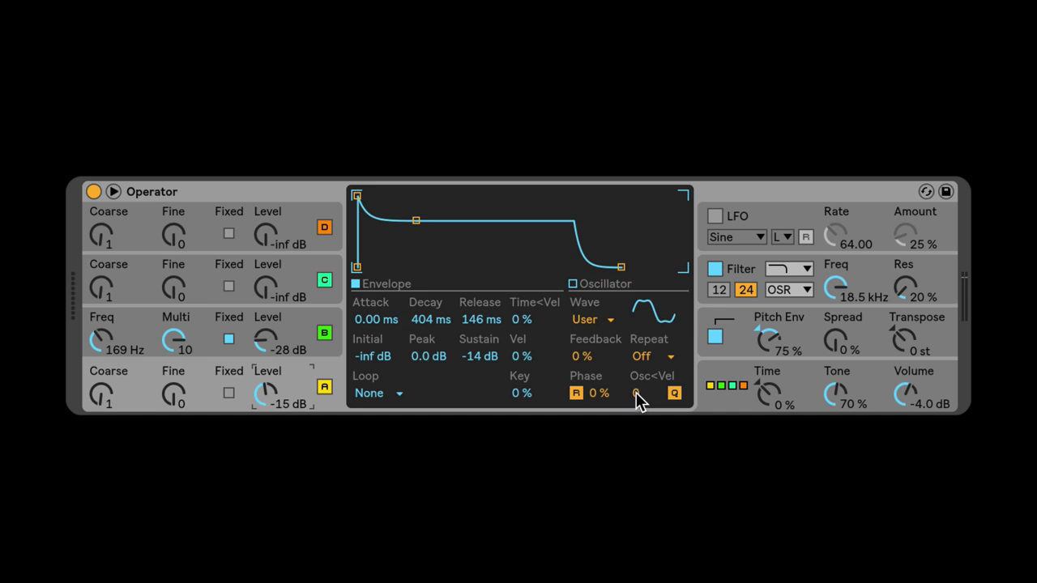
pyautogui.moveTo(638, 397); pyautogui.dragTo(638, 325)
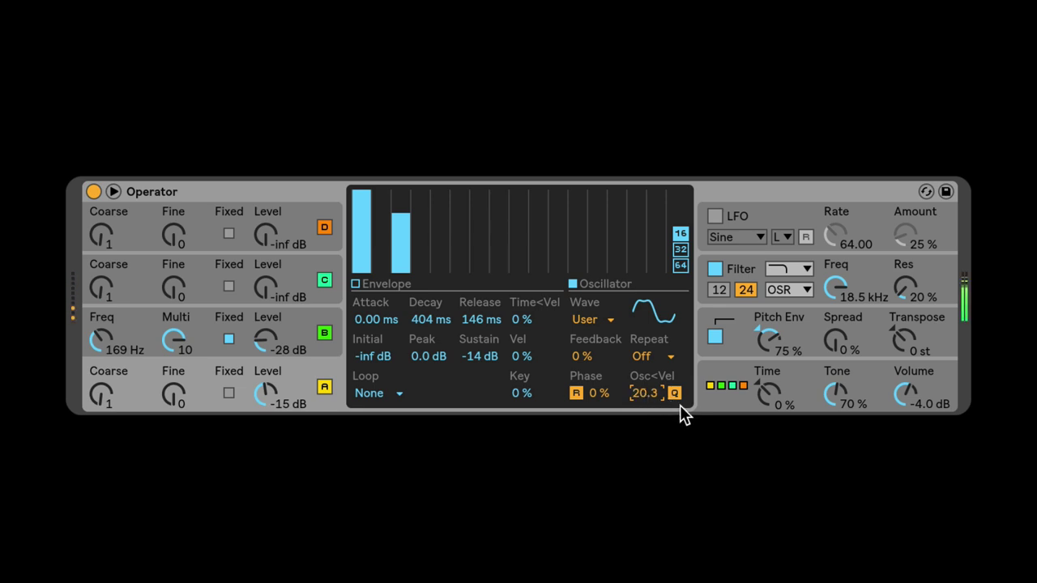
pyautogui.click(315, 384)
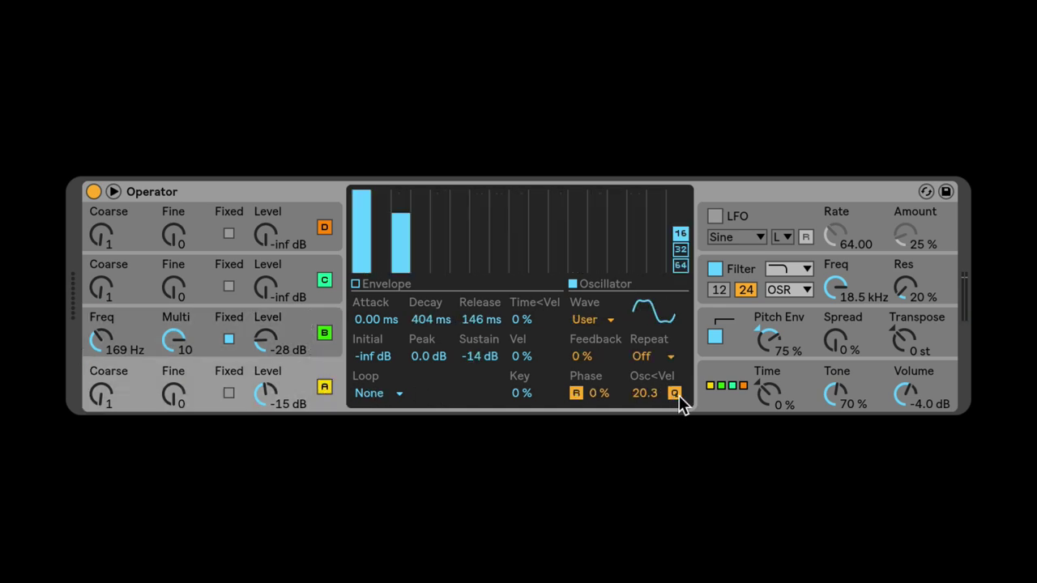
pyautogui.click(674, 393)
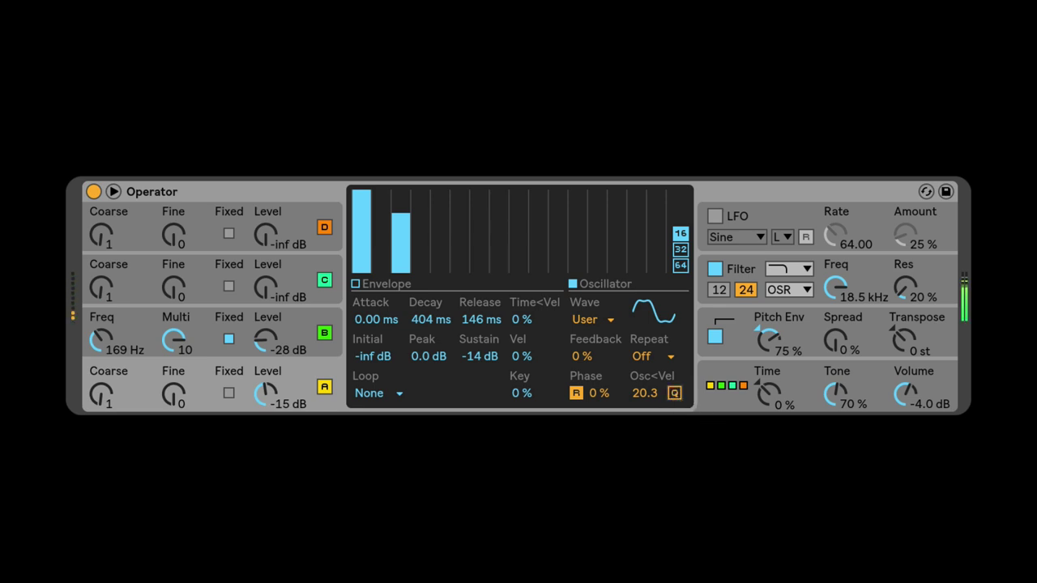
# - Lower oscillator A's Osc<Vel to 1.6, switch the oscillator to a fixed frequency, and raise Osc<Vel again
pyautogui.moveTo(635, 394); pyautogui.dragTo(634, 428)
pyautogui.click(228, 393)
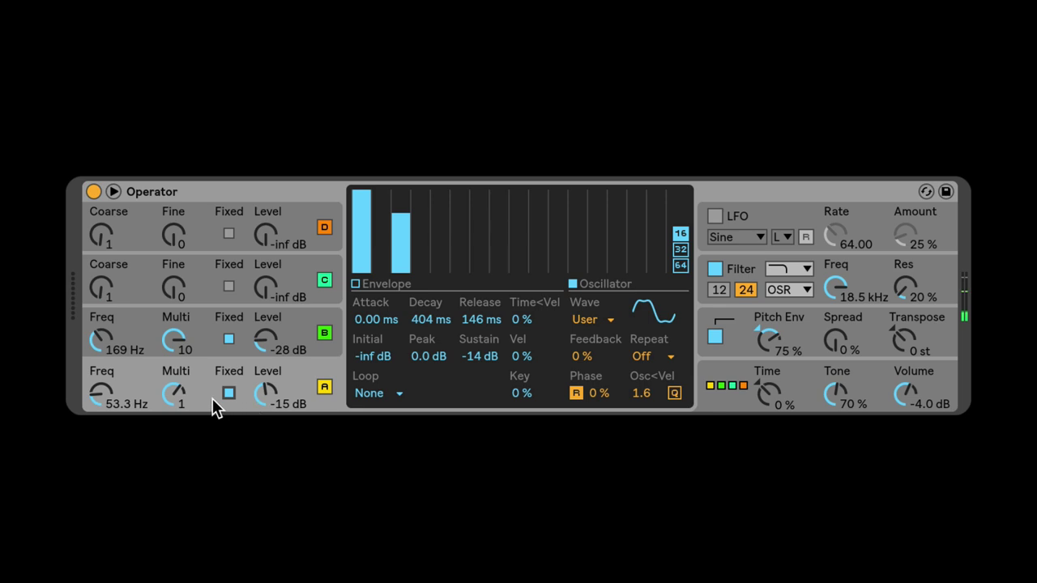
pyautogui.moveTo(641, 393); pyautogui.dragTo(641, 349)
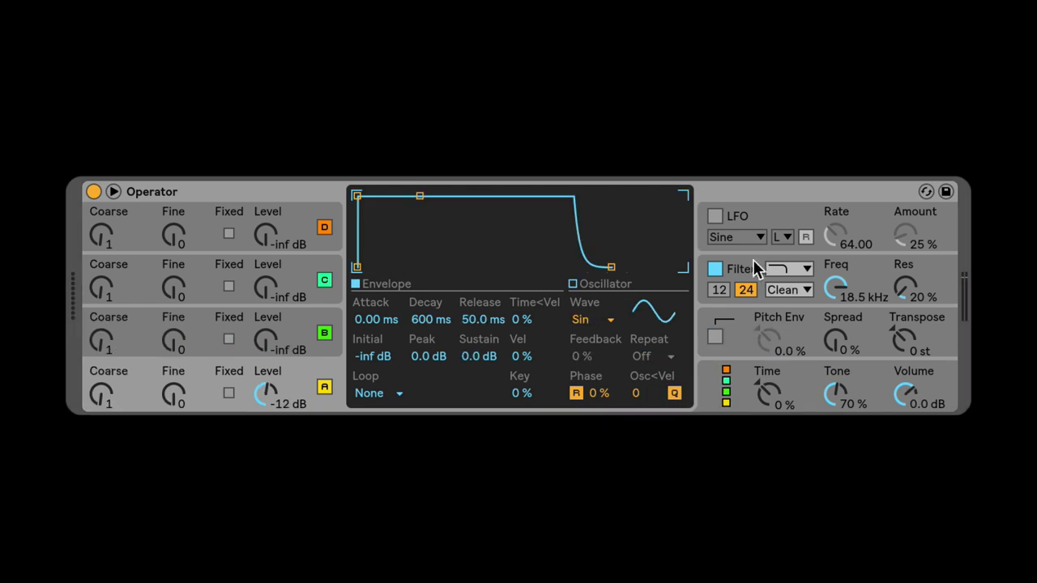
# - Enable the LFO and switch oscillator A to the SwD waveform
pyautogui.click(759, 227)
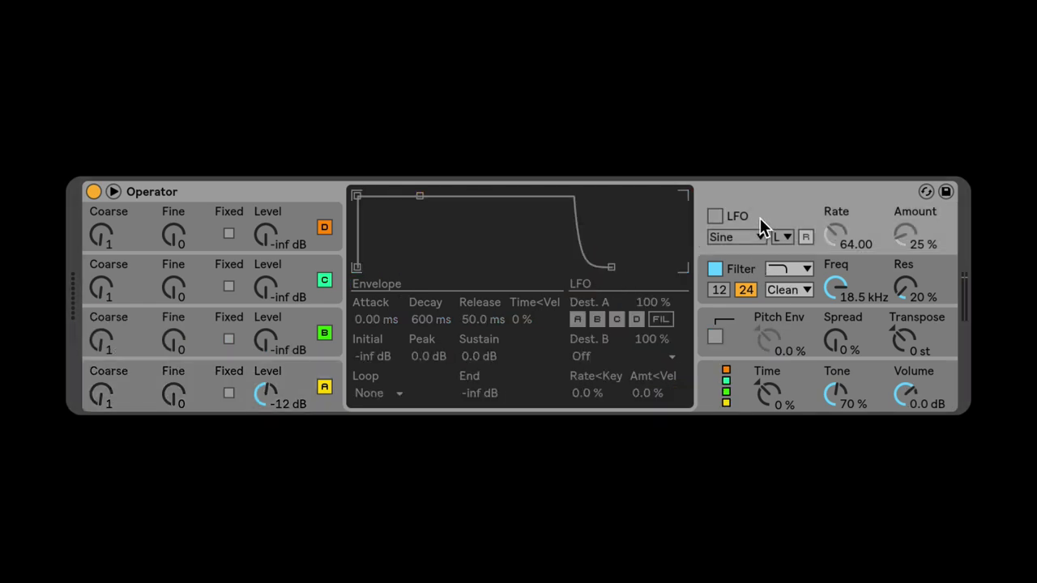
pyautogui.click(715, 217)
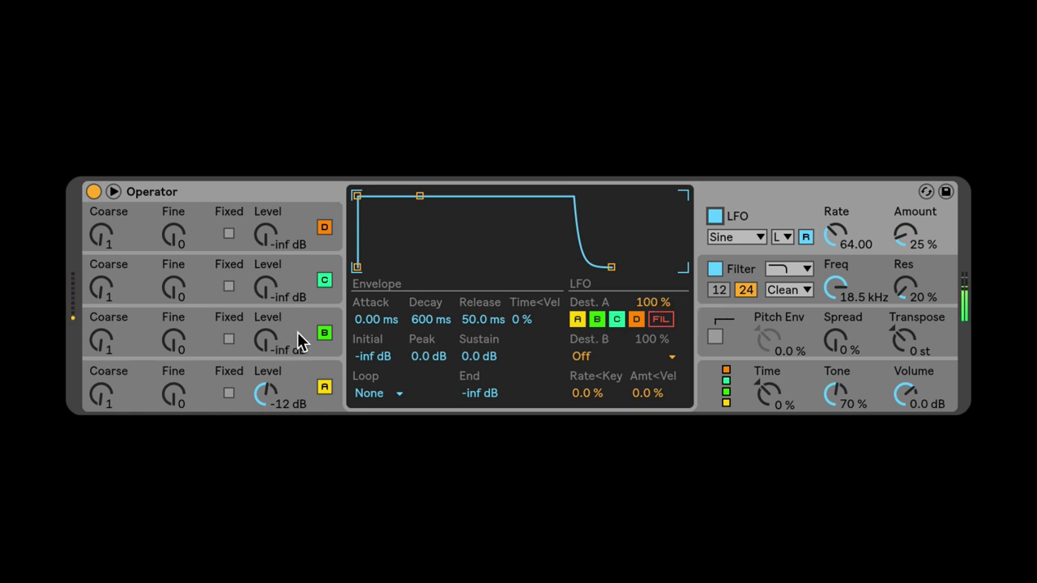
pyautogui.click(313, 396)
pyautogui.click(580, 319)
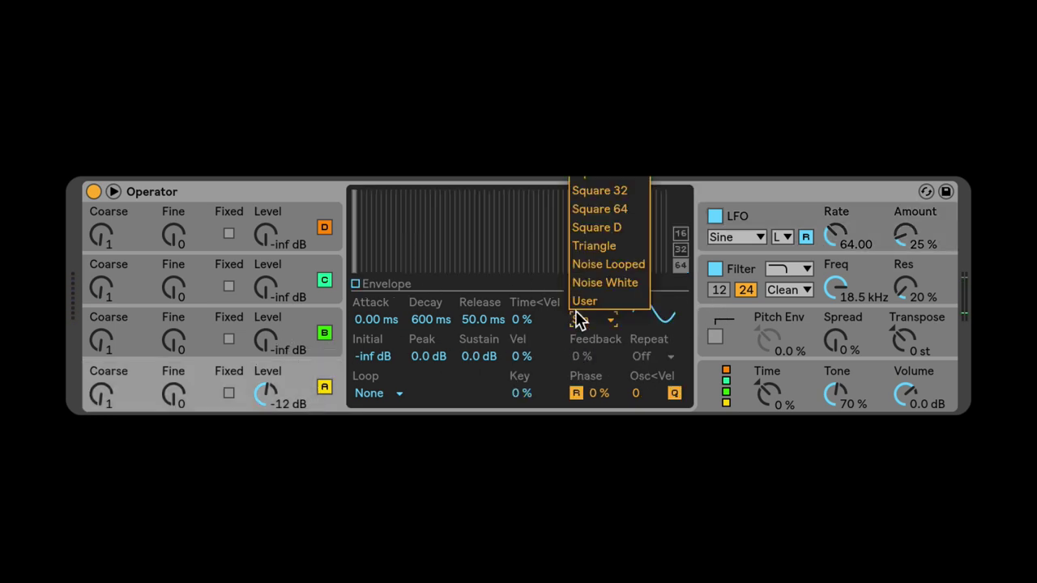
pyautogui.click(600, 185)
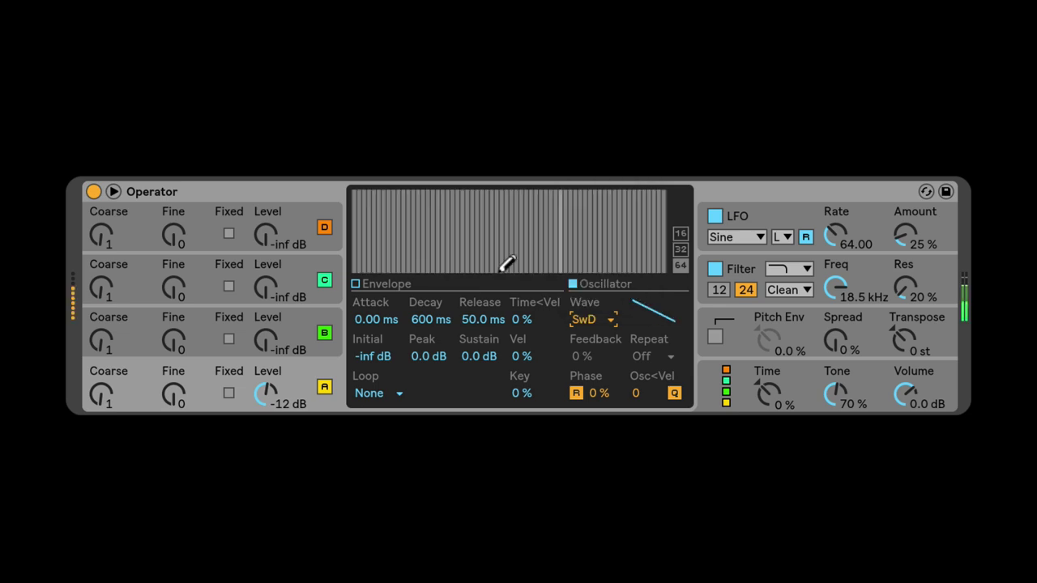
# - Route all oscillators in parallel, and set oscillator B's Level to -20 dB with Fine at 10
pyautogui.click(313, 348)
pyautogui.click(721, 384)
pyautogui.click(646, 212)
pyautogui.moveTo(283, 340); pyautogui.dragTo(283, 316)
pyautogui.moveTo(169, 339); pyautogui.dragTo(169, 334)
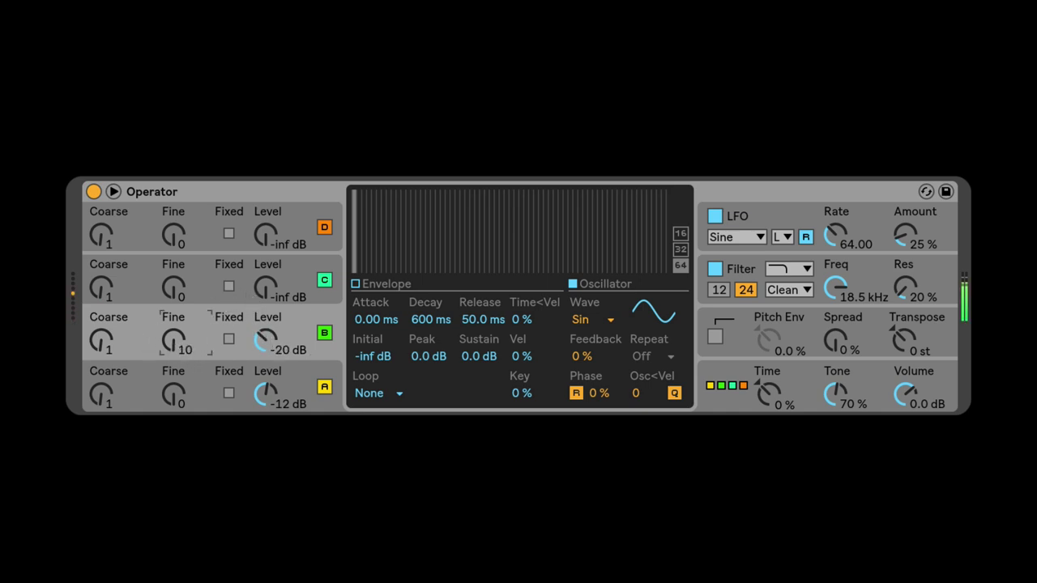
# - Limit the LFO's Dest. A to oscillator A, with the LFO Rate at 95.25 and Amount at 13 %
pyautogui.click(742, 216)
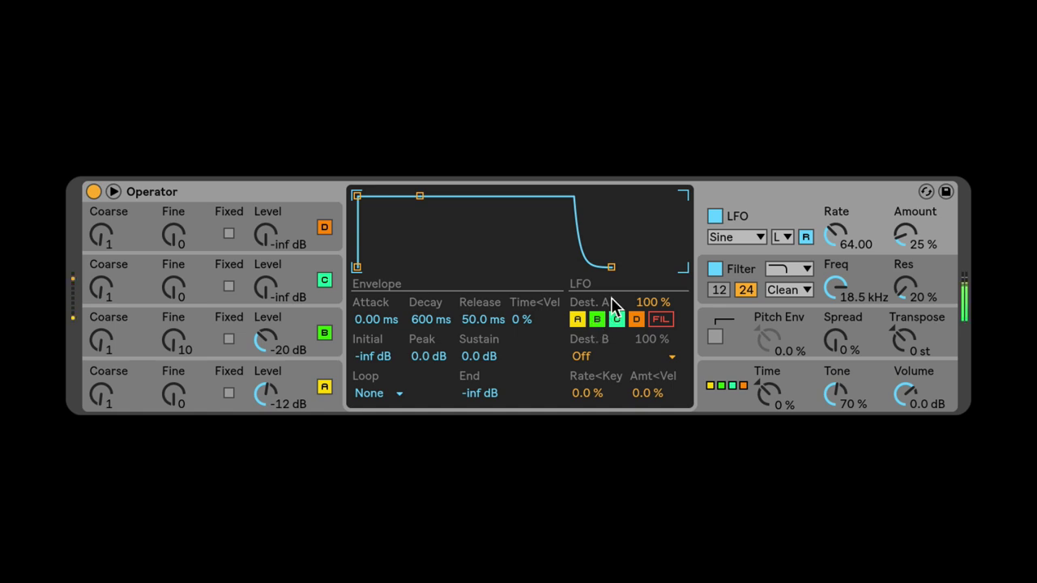
pyautogui.click(576, 320)
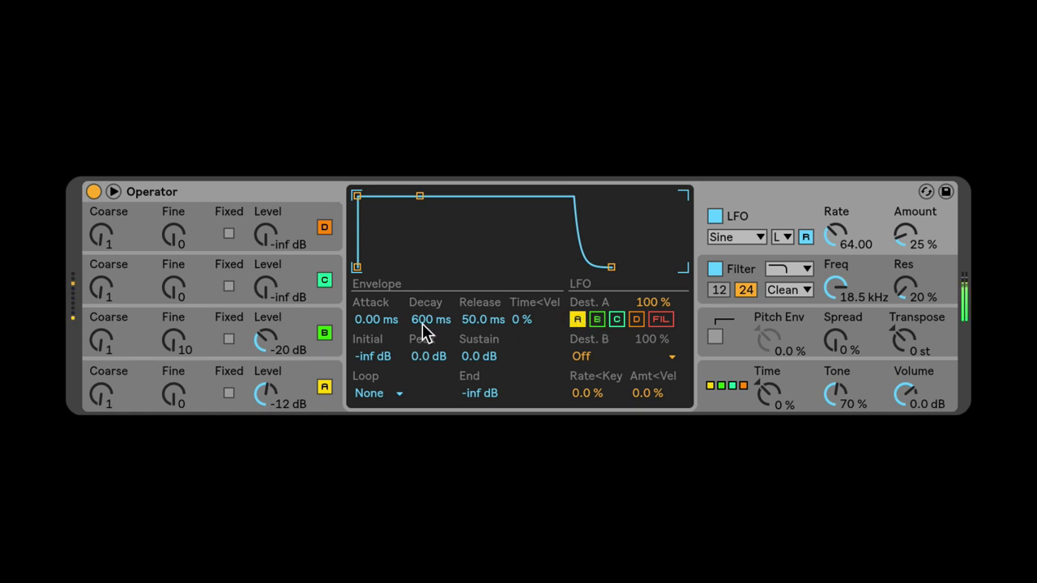
pyautogui.moveTo(899, 240); pyautogui.dragTo(899, 275)
pyautogui.moveTo(835, 235); pyautogui.dragTo(836, 201)
pyautogui.moveTo(895, 243); pyautogui.dragTo(909, 248)
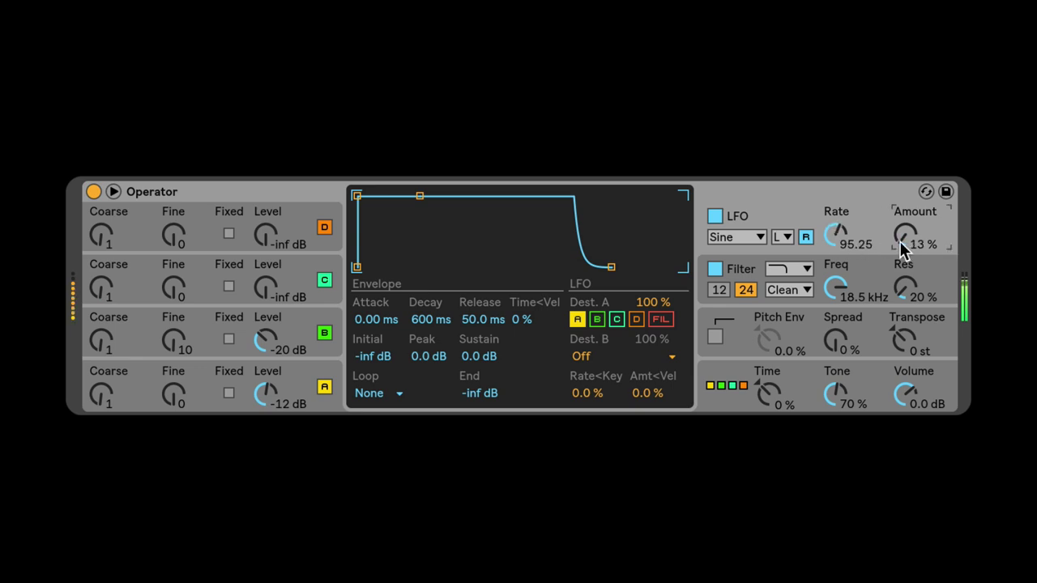
# - Switch oscillator B to the SwD waveform and lower the filter frequency to 7.78 kHz
pyautogui.click(306, 320)
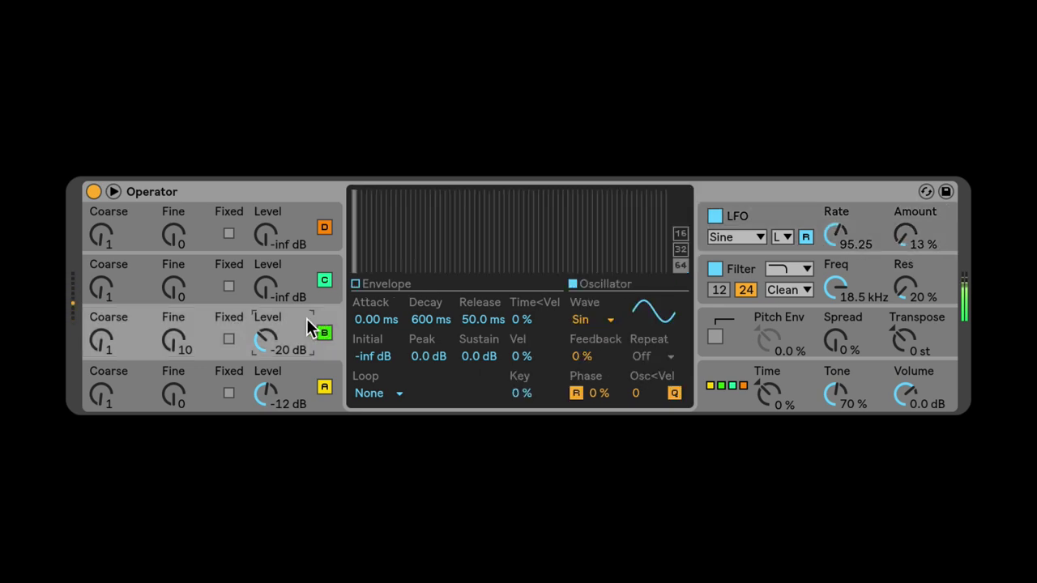
pyautogui.click(580, 320)
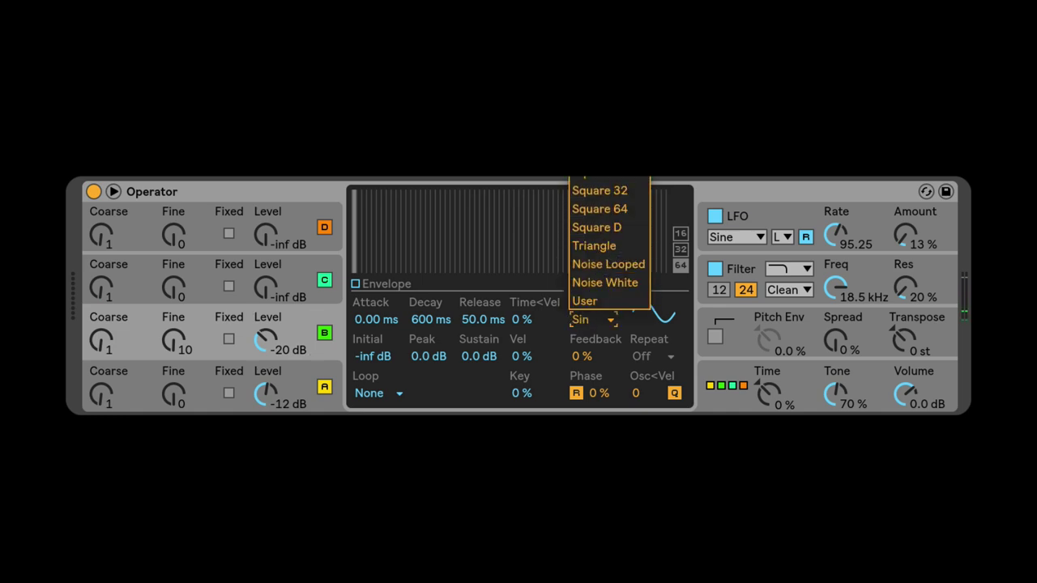
pyautogui.click(583, 319)
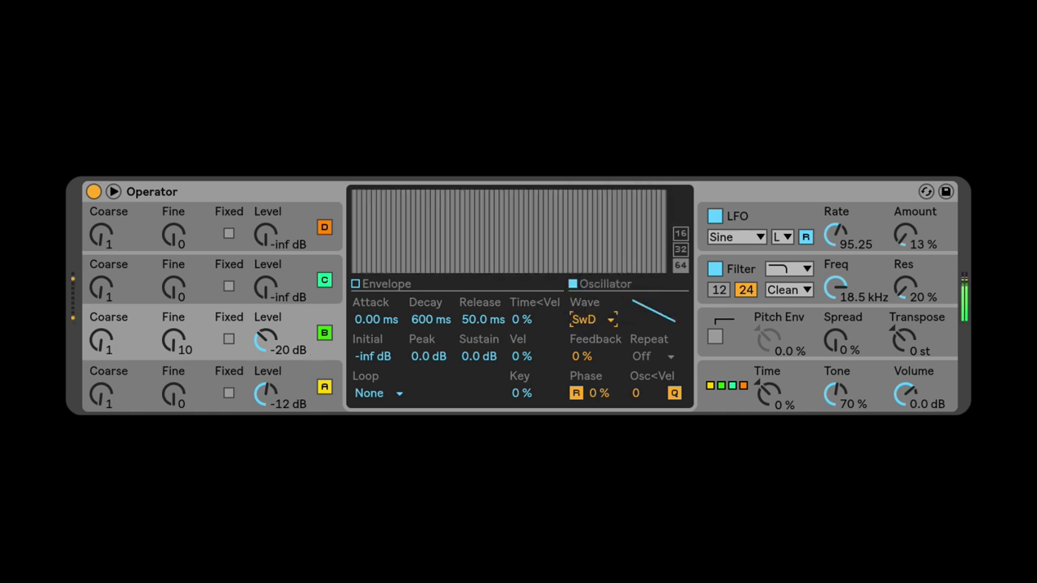
pyautogui.moveTo(836, 275); pyautogui.dragTo(836, 296)
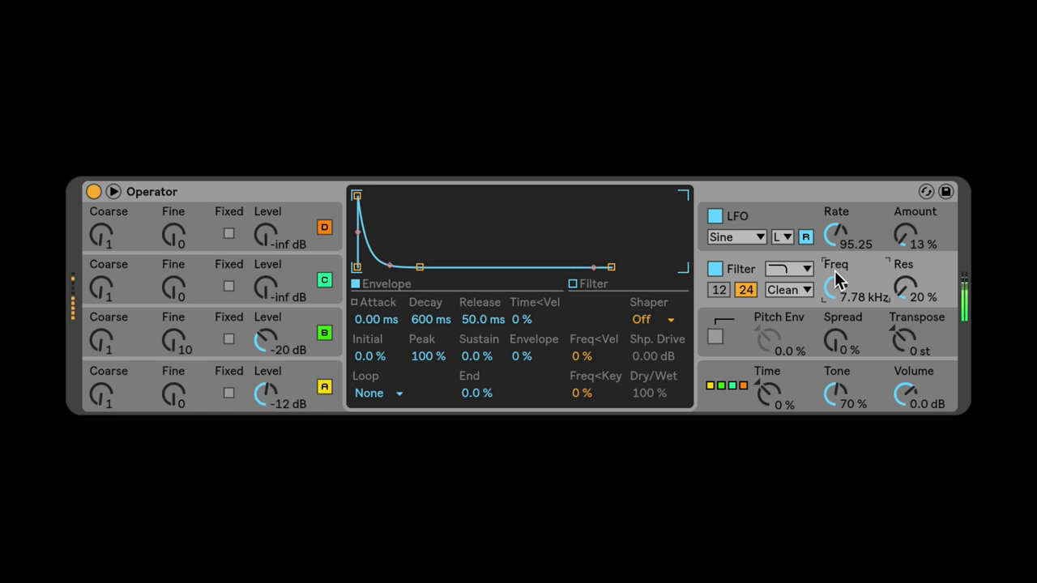
# - Raise the LFO Amount to 26 %, lengthen the LFO envelope's attack to 6.59 s, and increase the LFO Rate
pyautogui.click(749, 213)
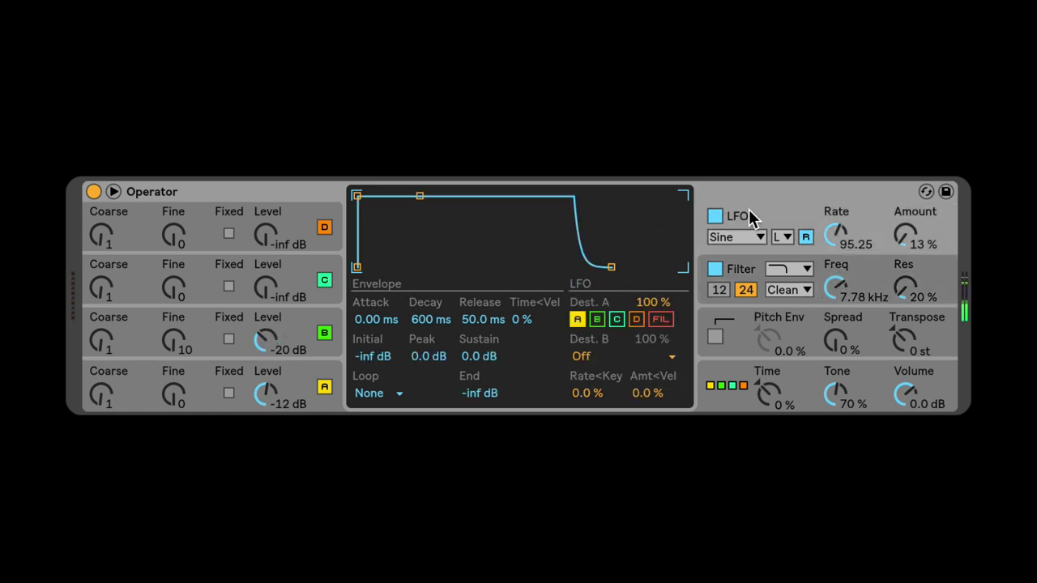
pyautogui.moveTo(905, 237); pyautogui.dragTo(905, 236)
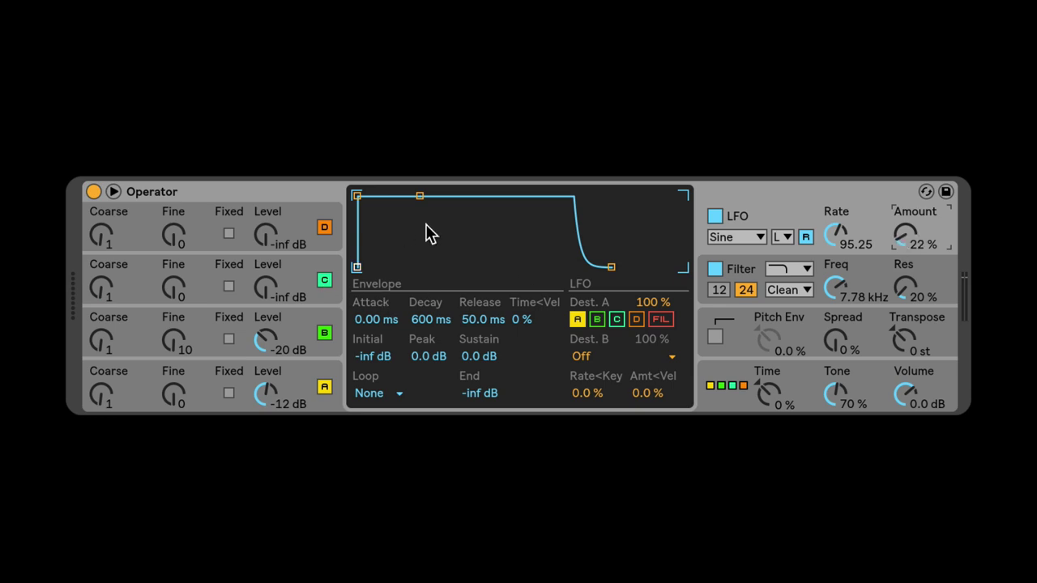
pyautogui.moveTo(358, 199); pyautogui.dragTo(433, 196)
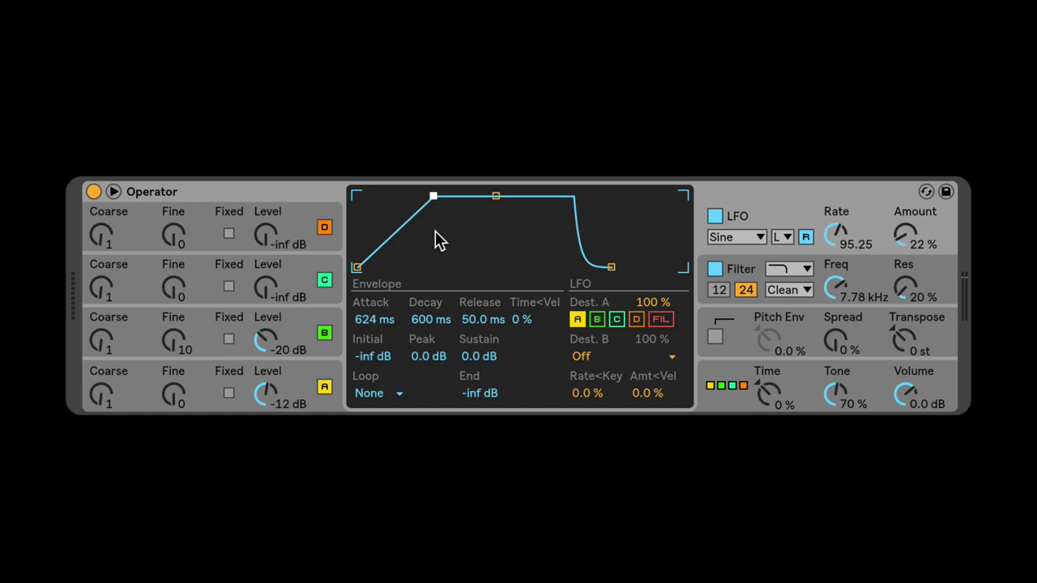
pyautogui.moveTo(900, 245); pyautogui.dragTo(900, 242)
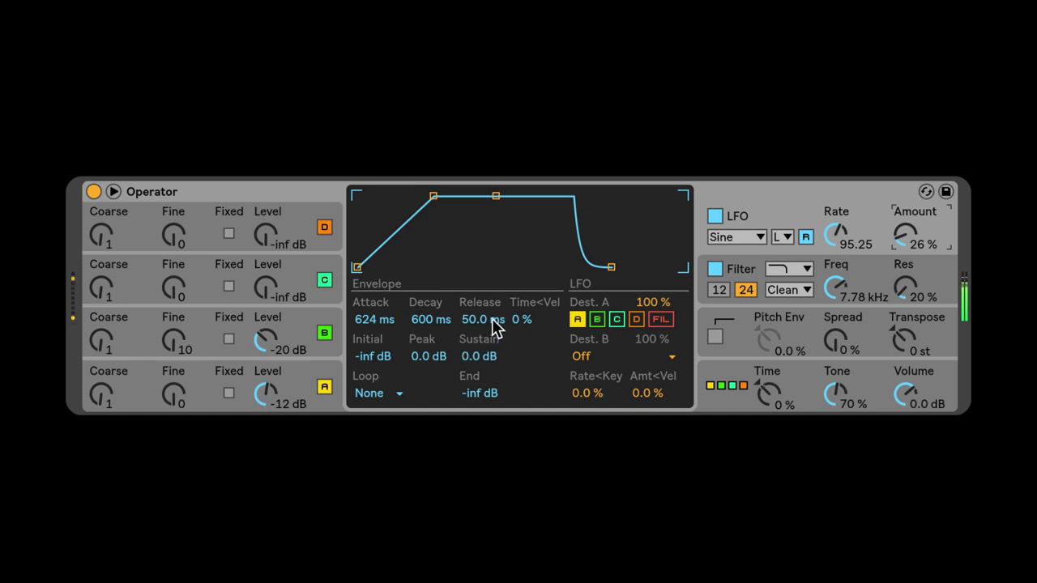
pyautogui.moveTo(434, 196); pyautogui.dragTo(456, 196)
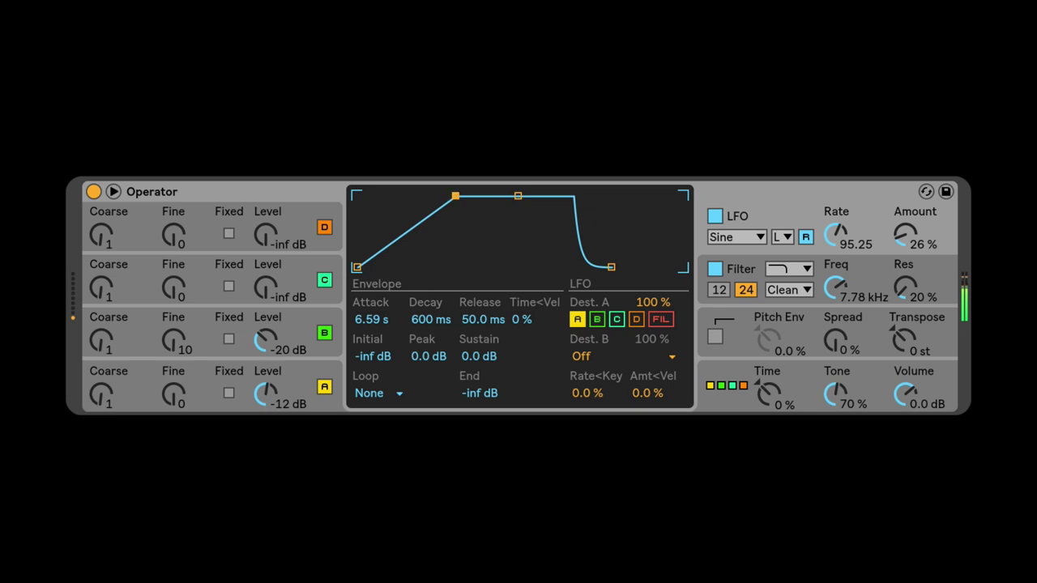
pyautogui.moveTo(848, 235); pyautogui.dragTo(848, 212)
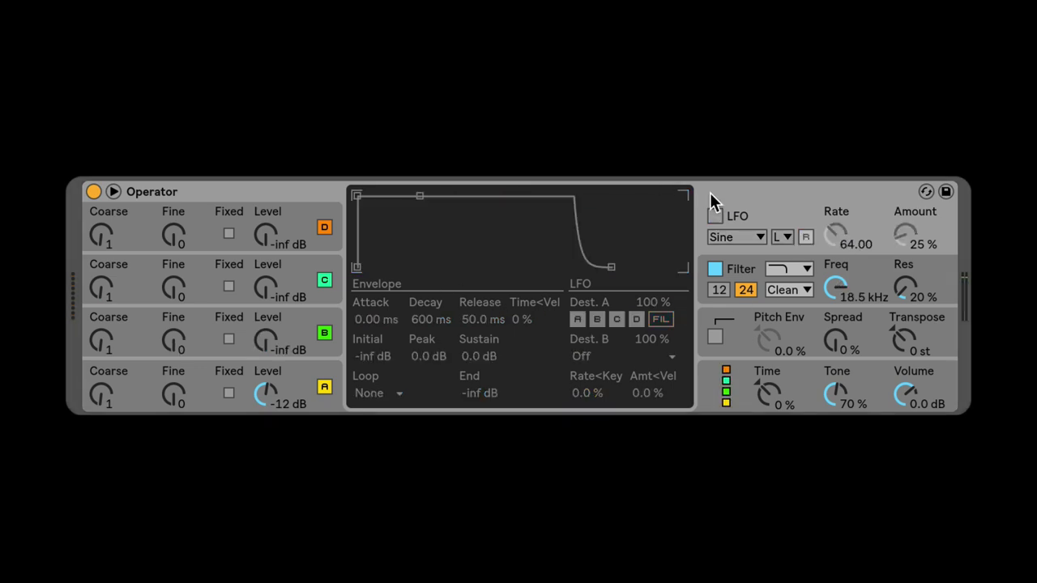
# - In the fresh patch, enable the LFO, switch oscillator A to the SqD waveform, and lower the filter frequency to 5.02 kHz
pyautogui.click(716, 215)
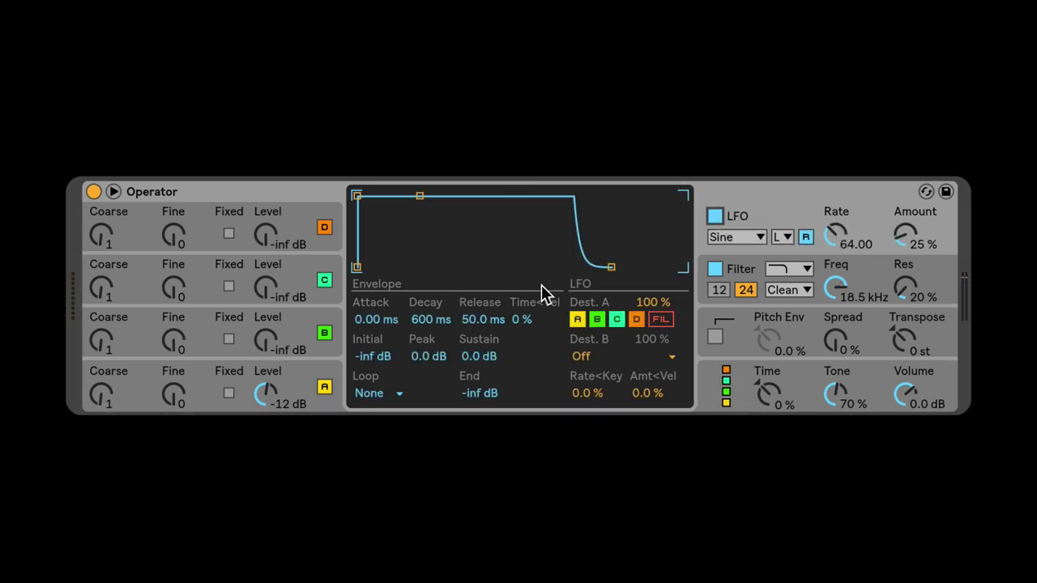
pyautogui.click(290, 380)
pyautogui.click(571, 320)
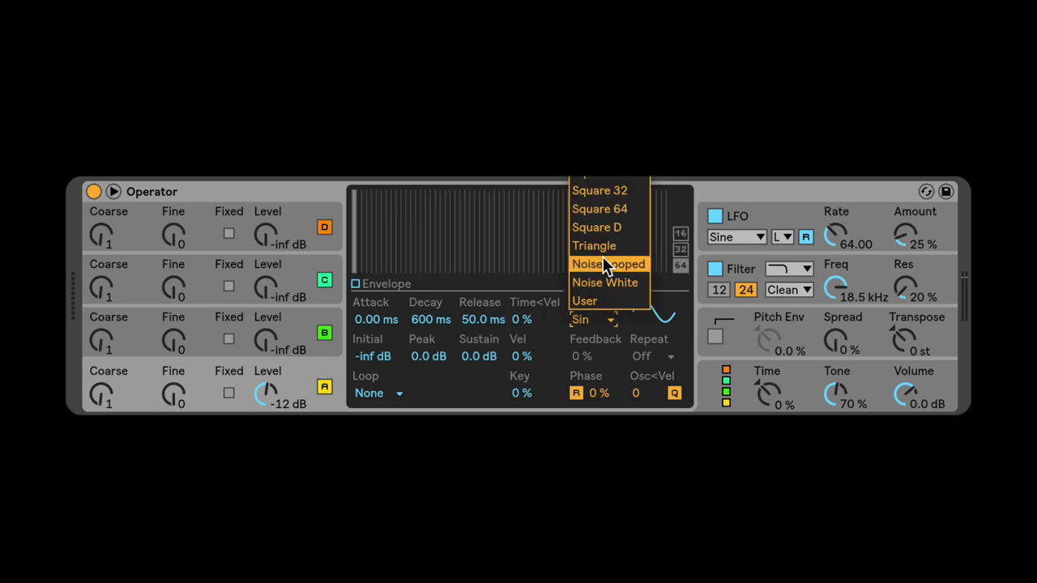
pyautogui.click(609, 229)
pyautogui.moveTo(839, 290)
pyautogui.mouseDown()
pyautogui.moveTo(839, 320)
pyautogui.moveTo(847, 296)
pyautogui.mouseUp()
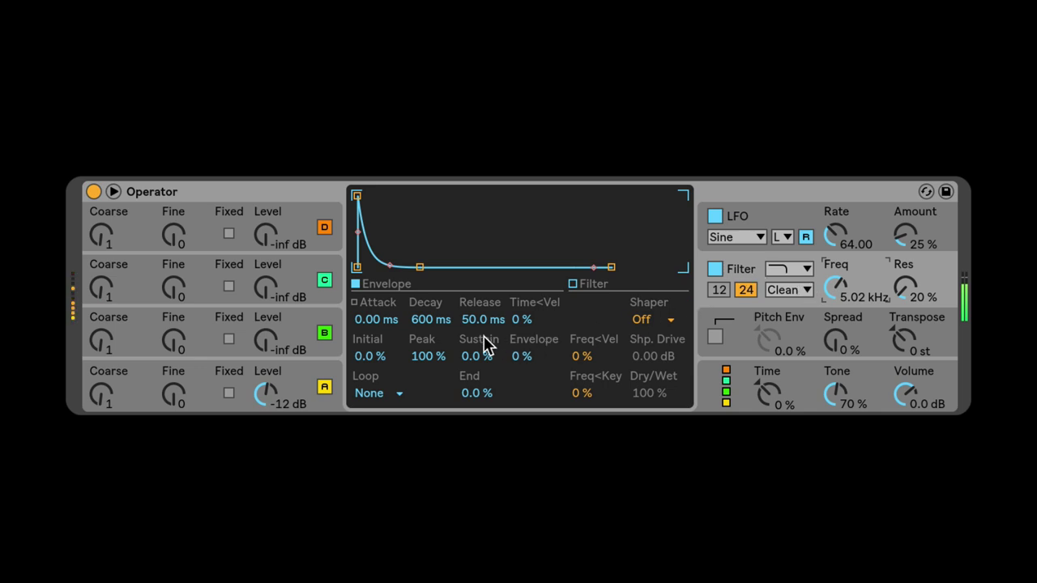
# - Set the LFO Amount to 44 % and toggle the LFO's retrigger off and on to compare, leaving it on
pyautogui.click(759, 222)
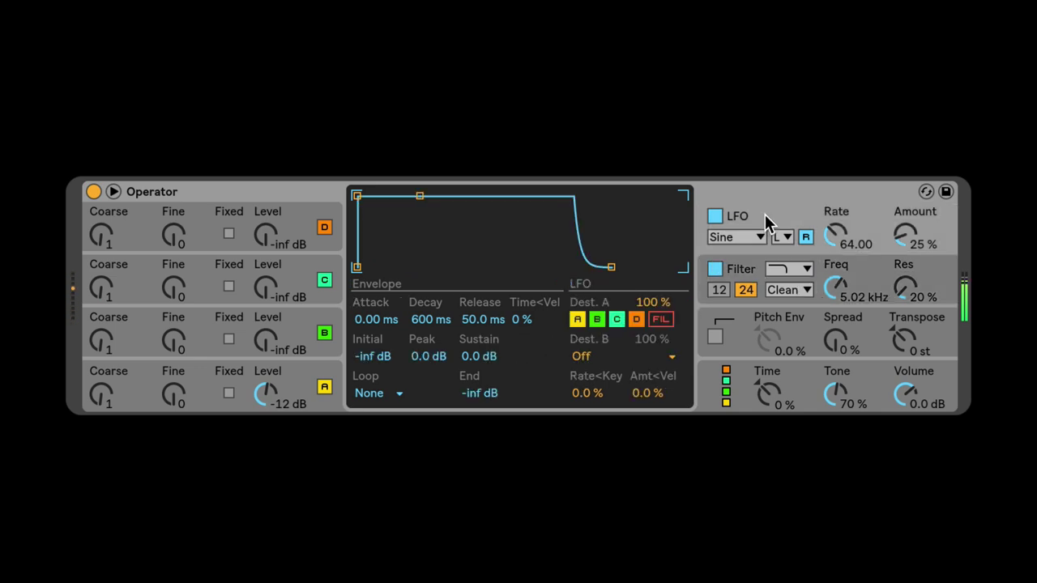
pyautogui.click(806, 237)
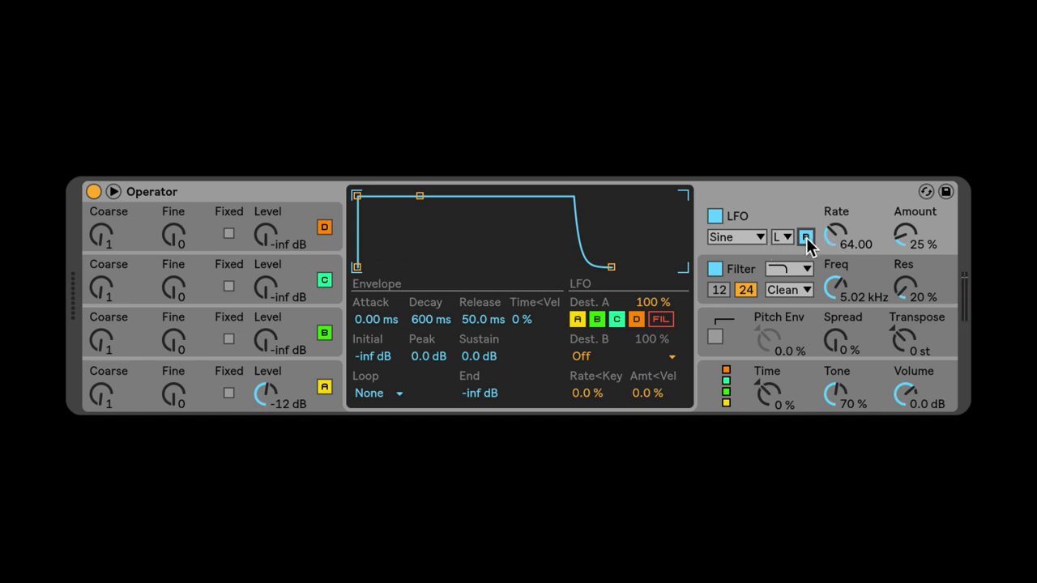
pyautogui.moveTo(898, 241); pyautogui.dragTo(897, 219)
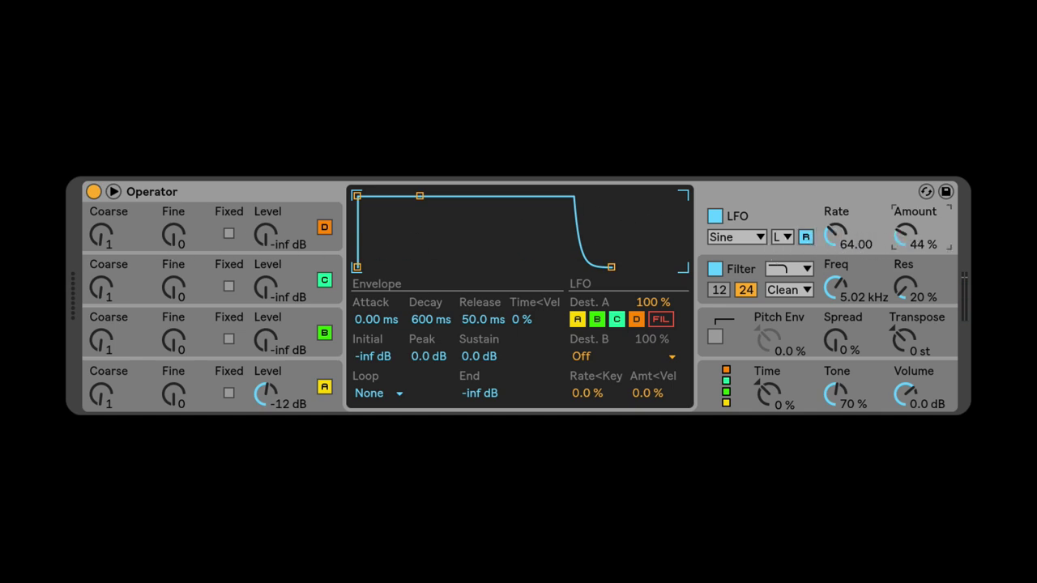
pyautogui.click(808, 238)
pyautogui.click(807, 237)
pyautogui.click(806, 238)
pyautogui.click(806, 237)
pyautogui.click(806, 237)
pyautogui.click(806, 237)
# - Loop the LFO envelope in Beat mode with retrigger off, using a -inf dB sustain and a 1.25 s decay
pyautogui.click(397, 393)
pyautogui.click(400, 338)
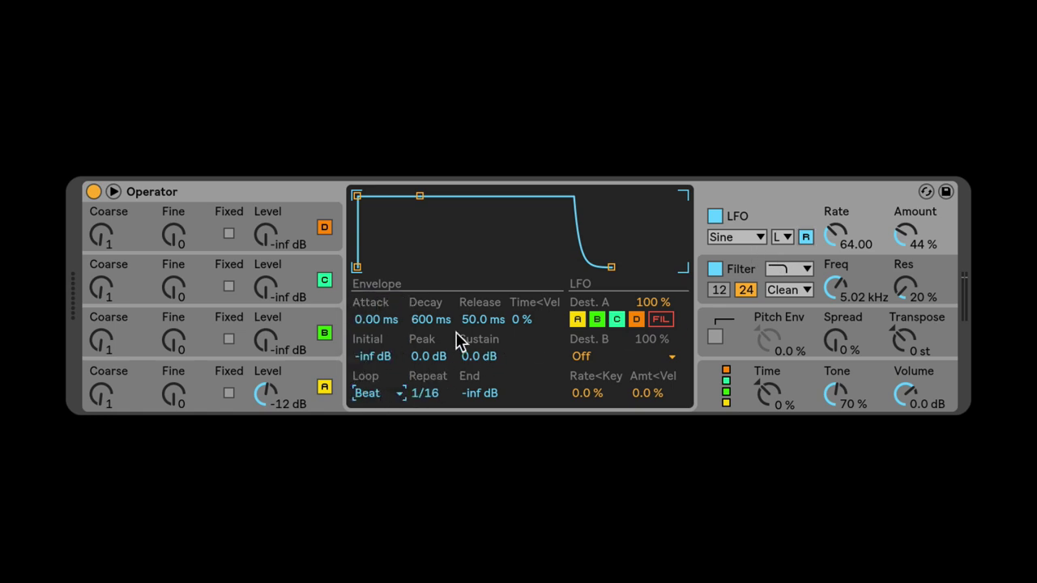
pyautogui.click(811, 236)
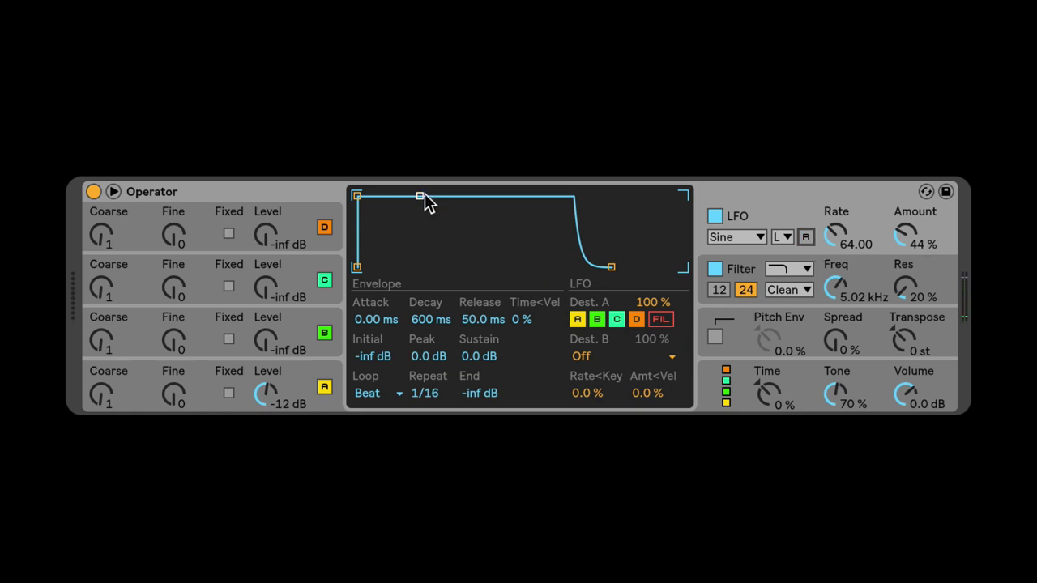
pyautogui.moveTo(420, 197); pyautogui.dragTo(398, 266)
pyautogui.moveTo(432, 324); pyautogui.dragTo(433, 285)
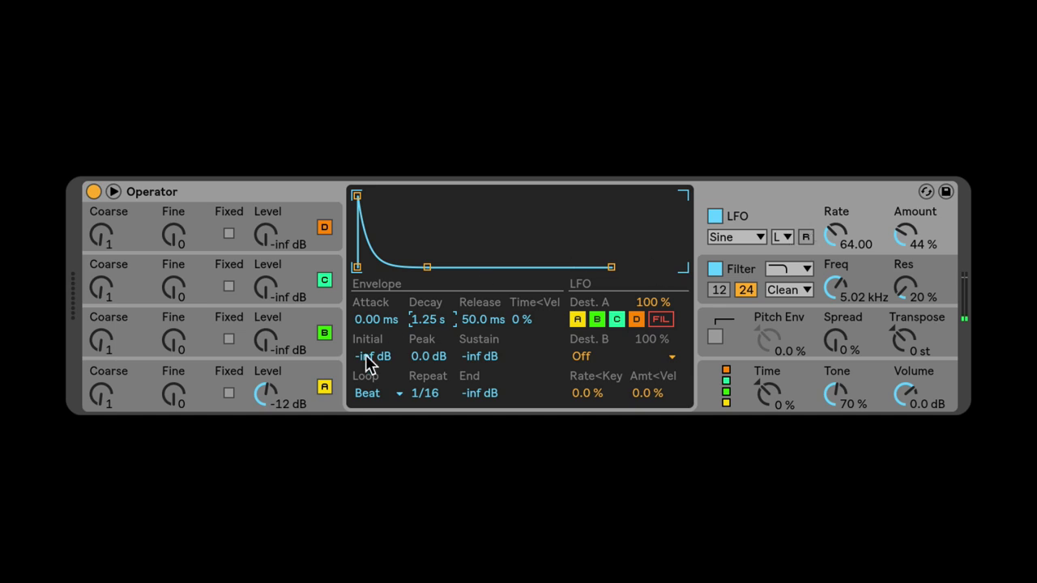
# - Raise the filter frequency to 9.53 kHz and return to the LFO settings
pyautogui.click(327, 371)
pyautogui.click(772, 220)
pyautogui.moveTo(831, 283)
pyautogui.mouseDown()
pyautogui.moveTo(832, 260)
pyautogui.moveTo(835, 275)
pyautogui.mouseUp()
pyautogui.click(778, 226)
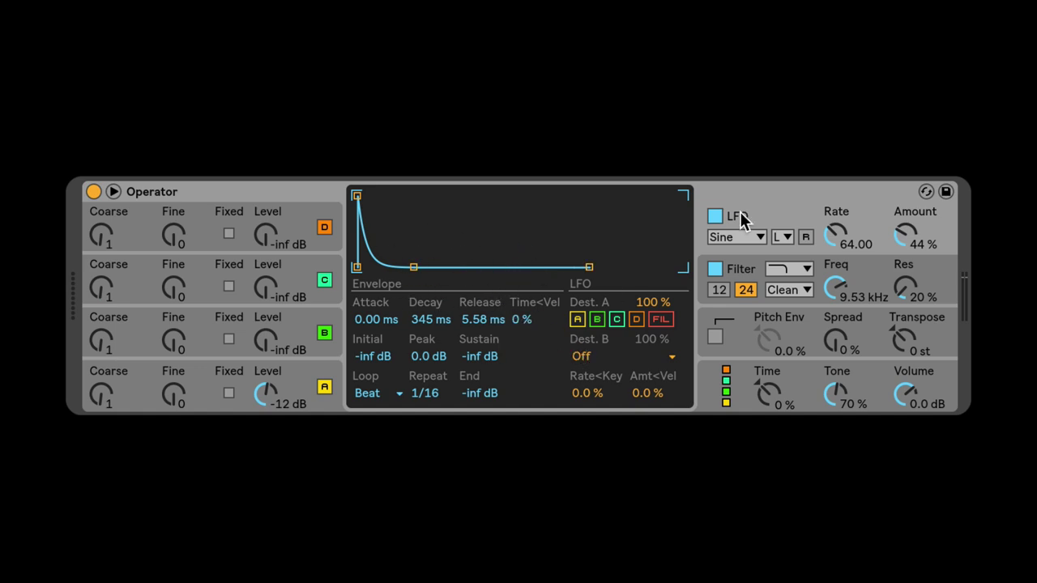
# - Set the LFO's Dest. B to Time
pyautogui.click(591, 357)
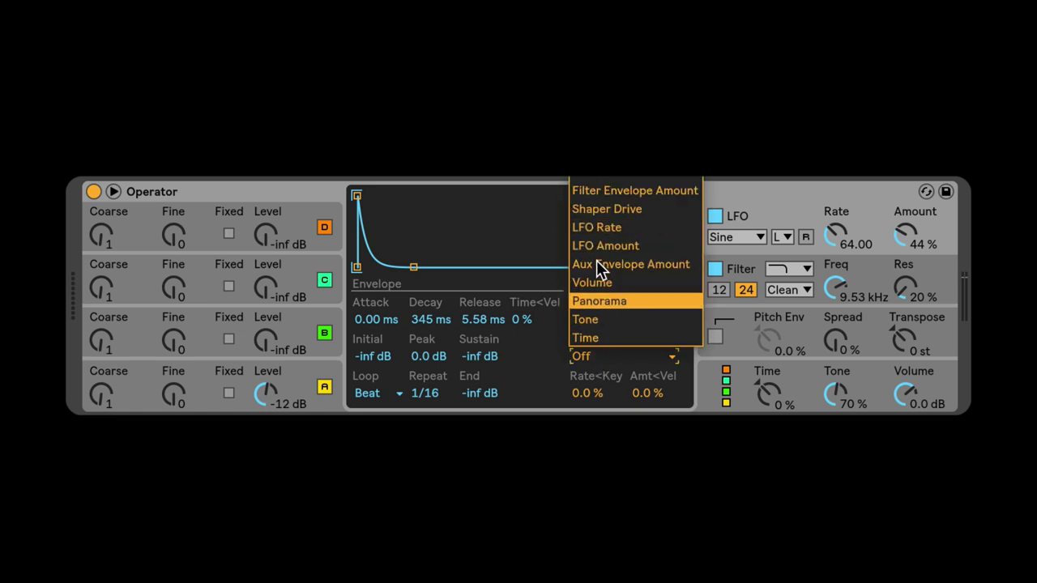
pyautogui.click(762, 223)
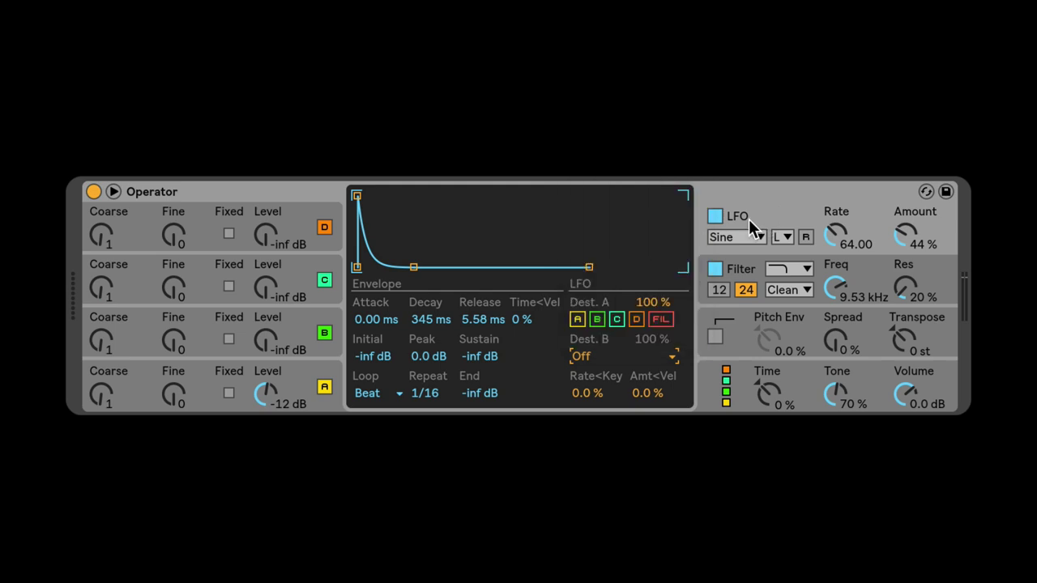
pyautogui.click(658, 359)
pyautogui.click(624, 335)
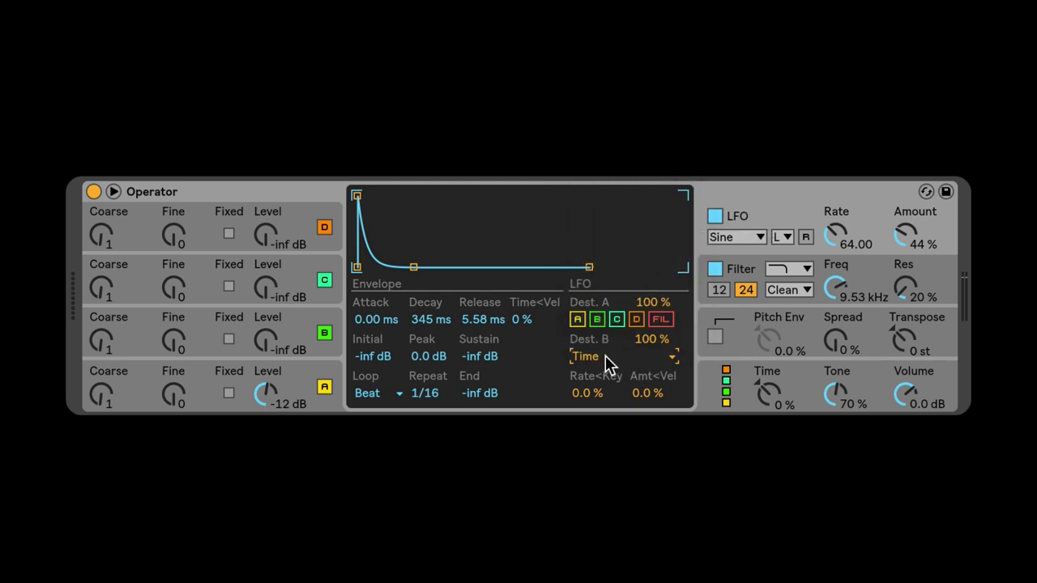
# - Examine oscillator A's envelope and the global Time control that the LFO modulates
pyautogui.click(283, 340)
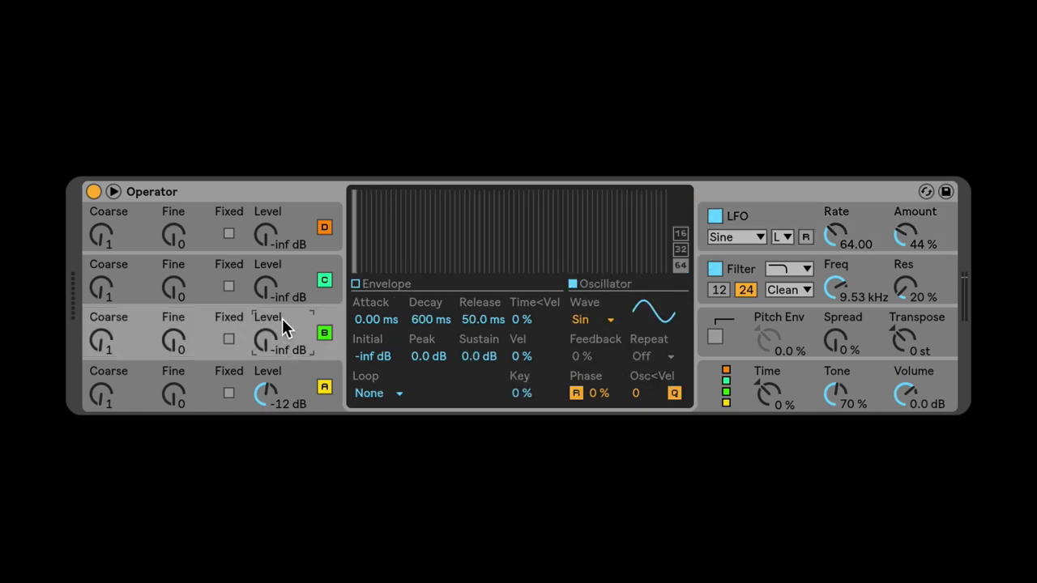
pyautogui.click(311, 396)
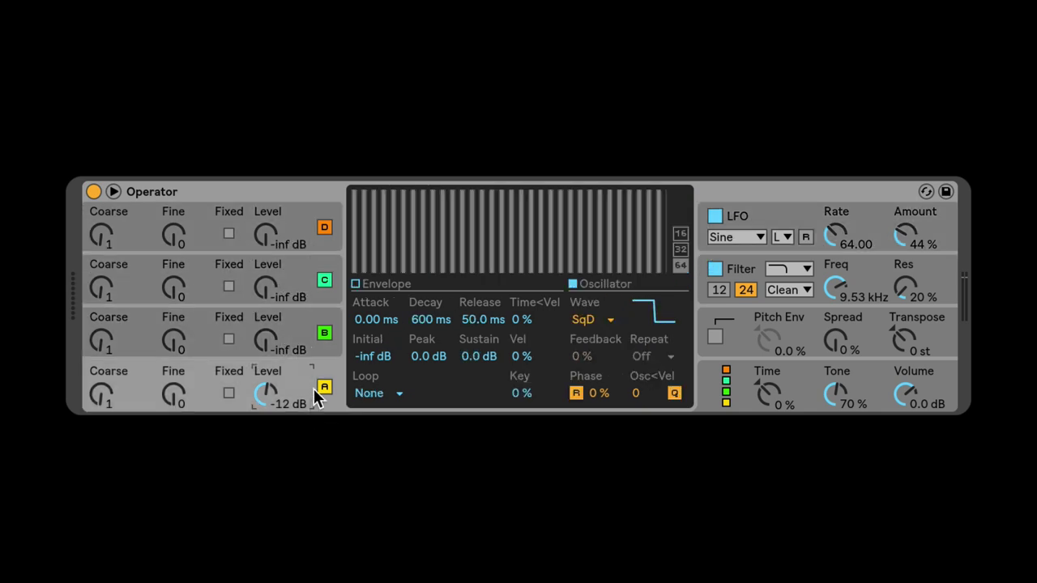
pyautogui.click(354, 285)
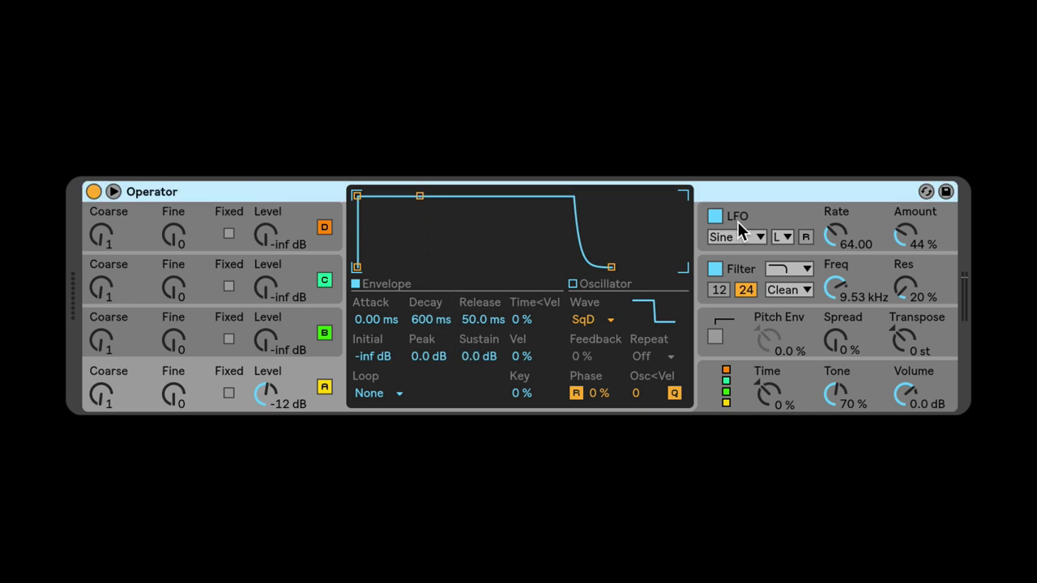
pyautogui.click(765, 393)
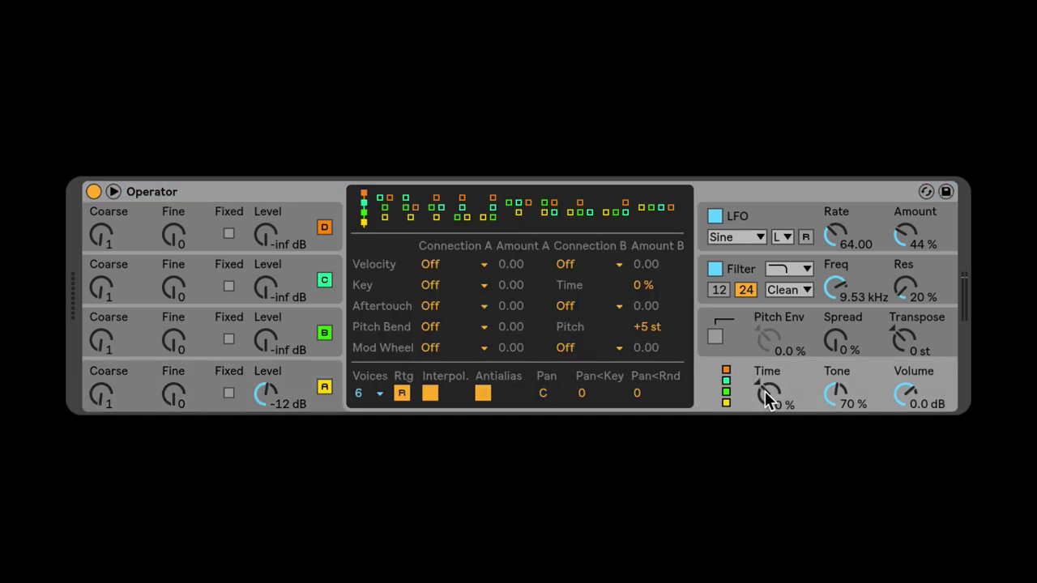
# - Shape oscillator A's envelope with a 278 ms decay and a -inf dB sustain
pyautogui.click(733, 227)
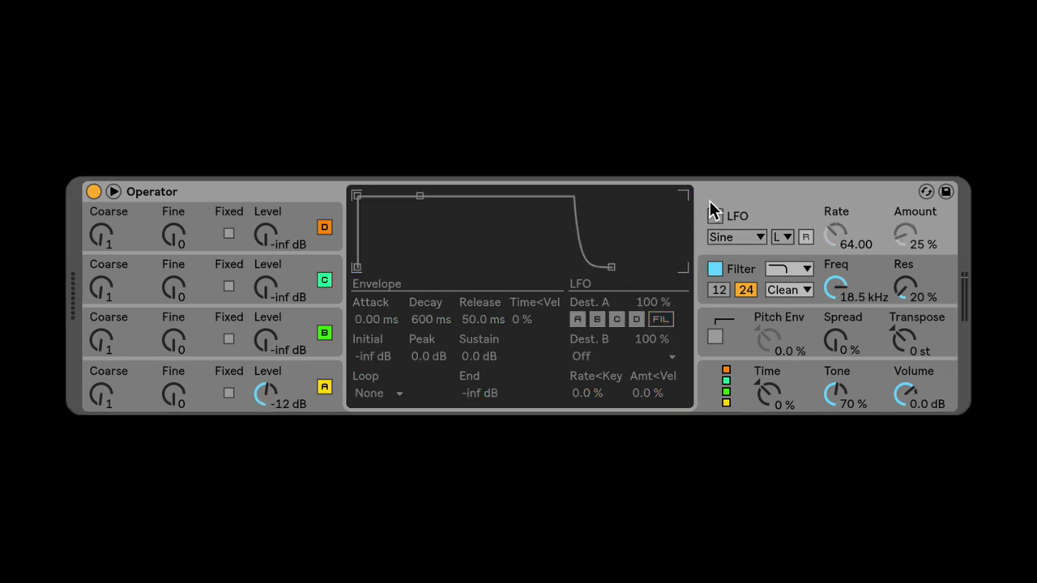
pyautogui.click(306, 362)
pyautogui.moveTo(423, 321); pyautogui.dragTo(423, 271)
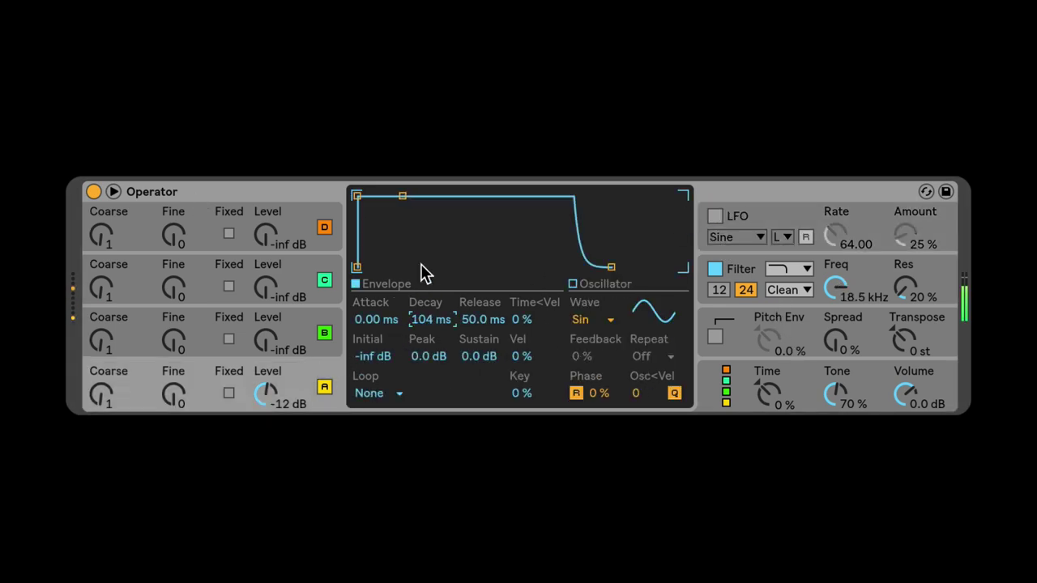
pyautogui.moveTo(402, 196); pyautogui.dragTo(415, 266)
# - Set oscillator A's envelope to Loop mode with a 108 ms loop time, 245 ms decay and -24 dB sustain
pyautogui.click(377, 393)
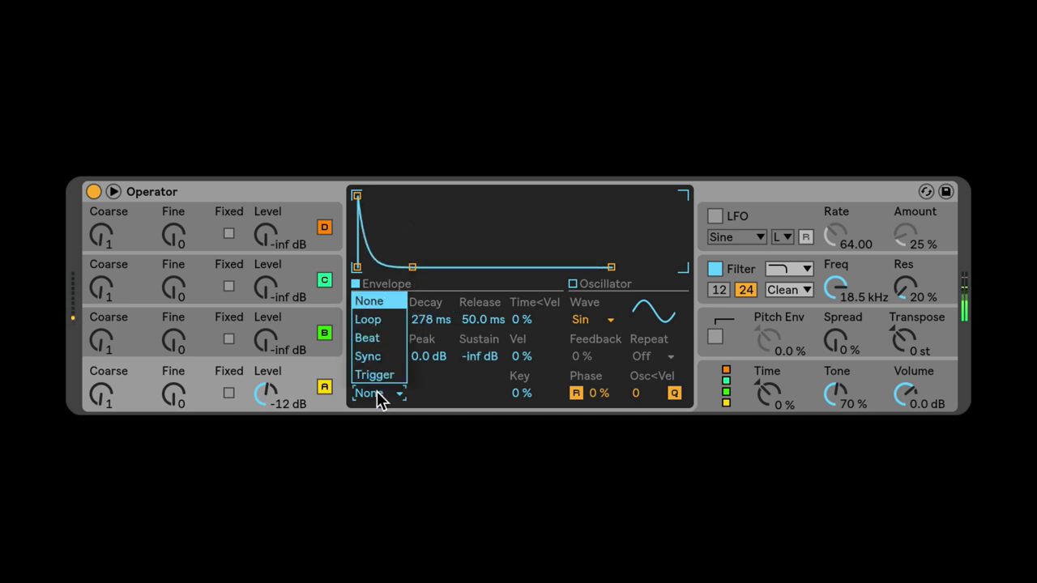
pyautogui.click(369, 319)
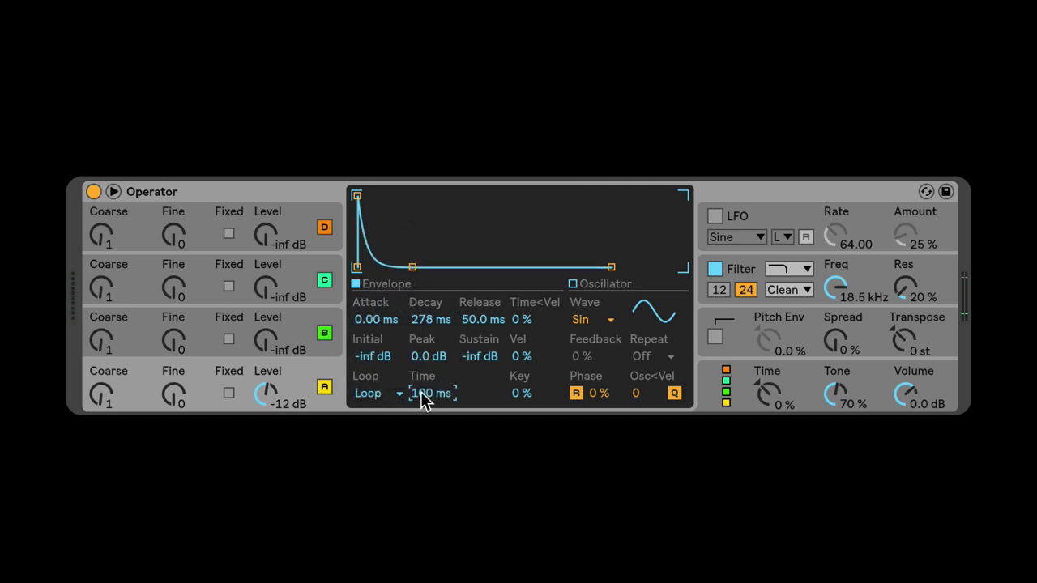
pyautogui.moveTo(427, 395); pyautogui.dragTo(427, 348)
pyautogui.moveTo(432, 393); pyautogui.dragTo(431, 409)
pyautogui.moveTo(430, 320); pyautogui.dragTo(430, 361)
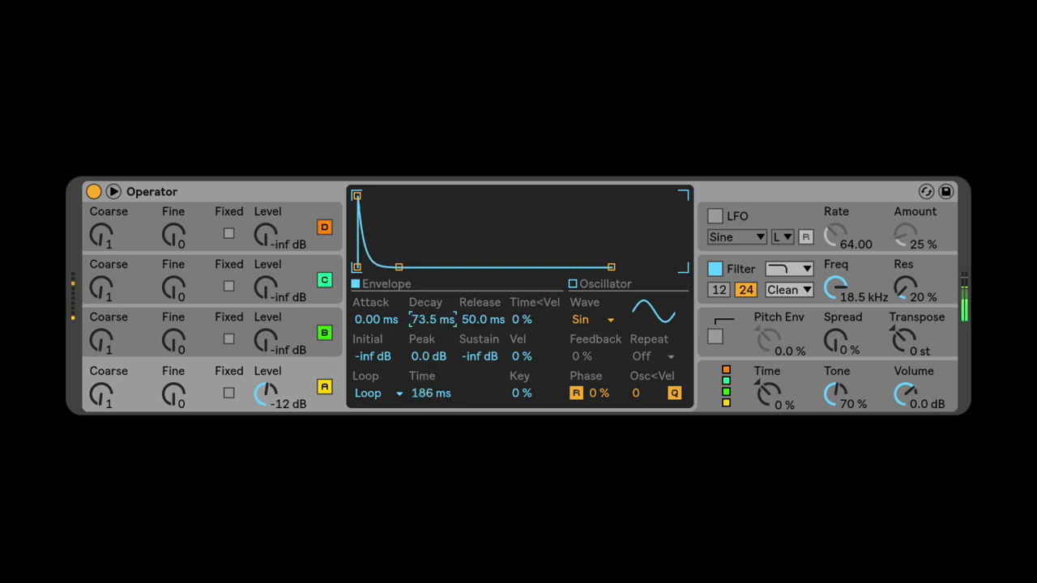
pyautogui.moveTo(398, 266); pyautogui.dragTo(411, 239)
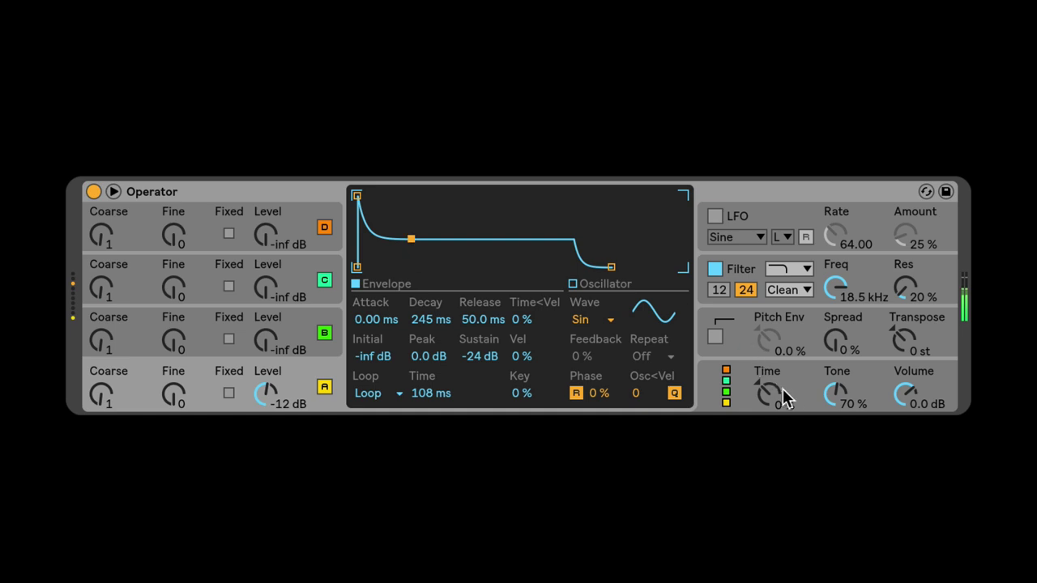
# - Sweep the global Time control up to 42 % and back down, leaving it at 1 %
pyautogui.click(775, 403)
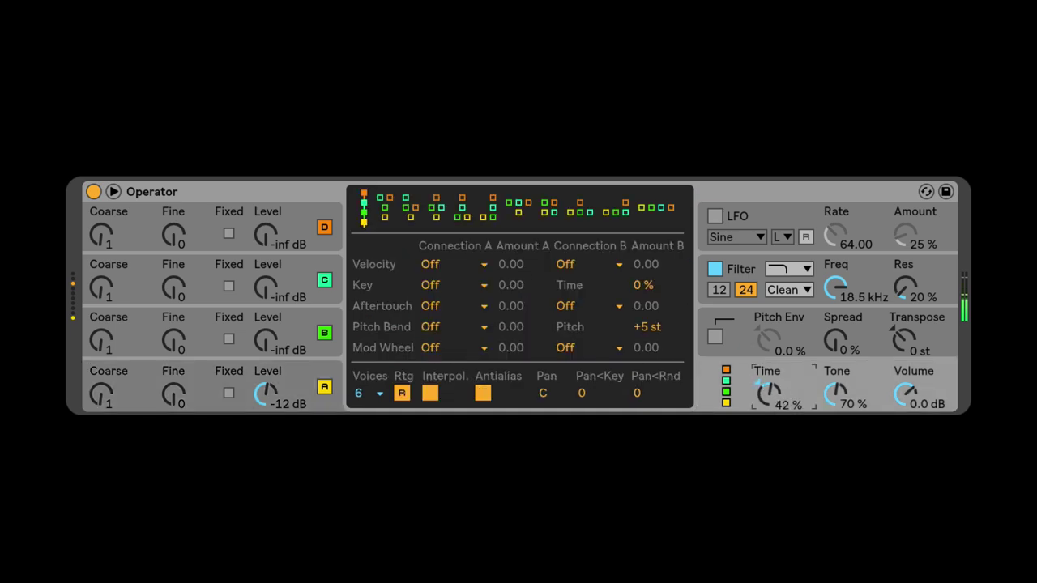
pyautogui.moveTo(768, 395); pyautogui.dragTo(768, 433)
pyautogui.moveTo(768, 395); pyautogui.dragTo(768, 381)
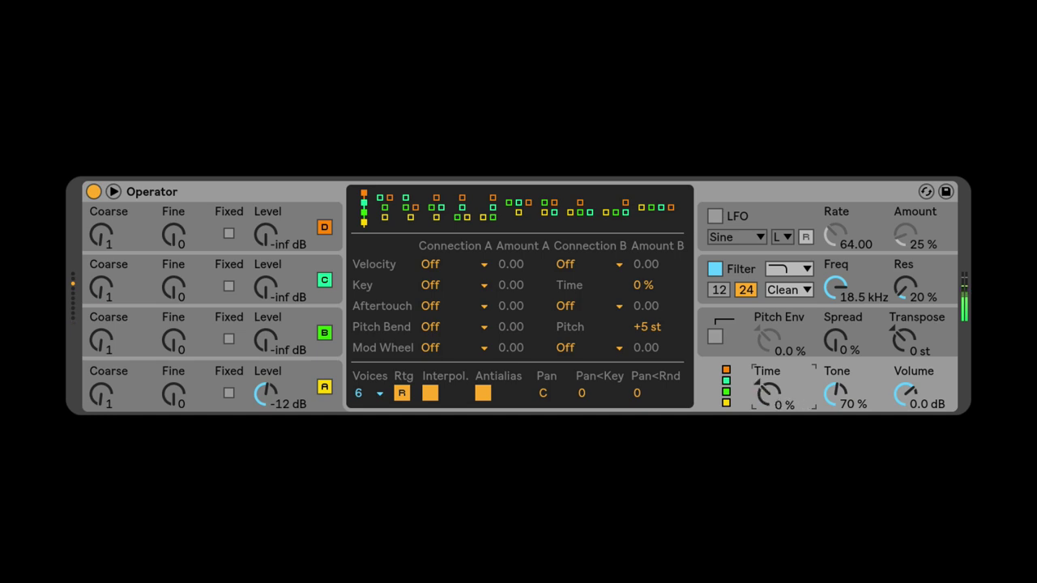
# - Enable the LFO, switch off all of its Dest. A targets and set Dest. B to Time
pyautogui.click(750, 212)
pyautogui.click(716, 214)
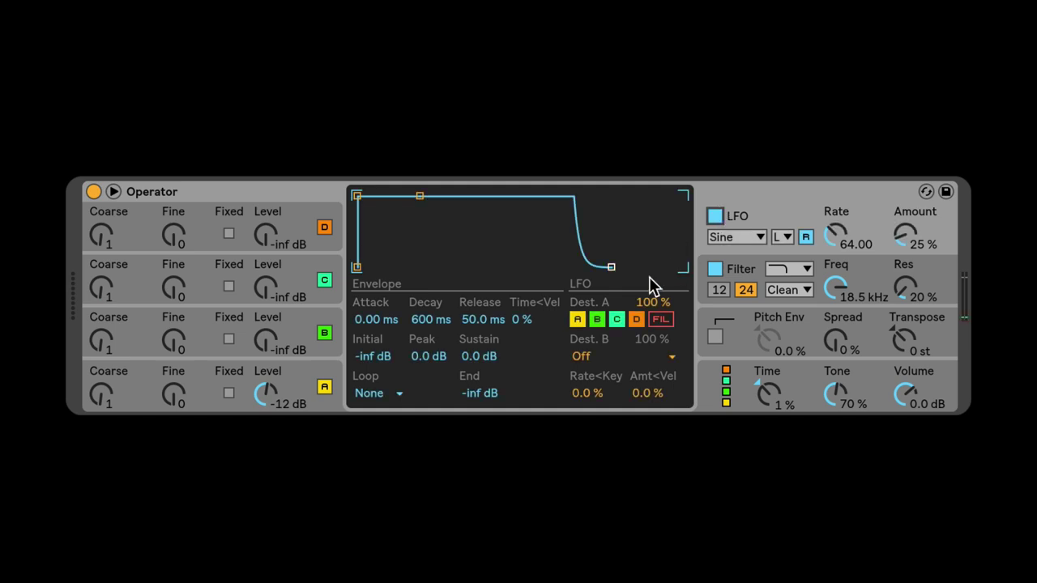
pyautogui.click(577, 321)
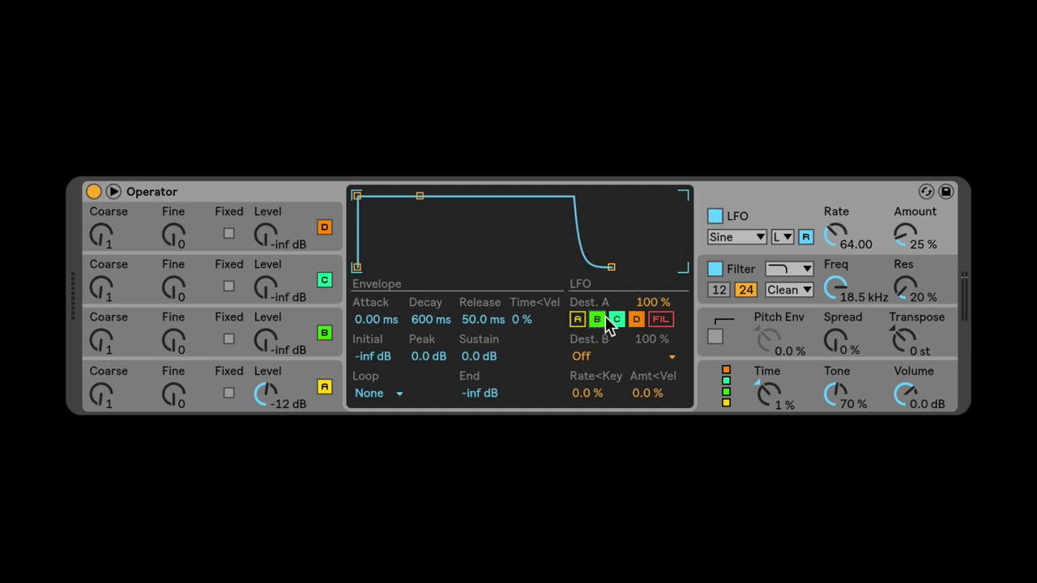
pyautogui.click(633, 357)
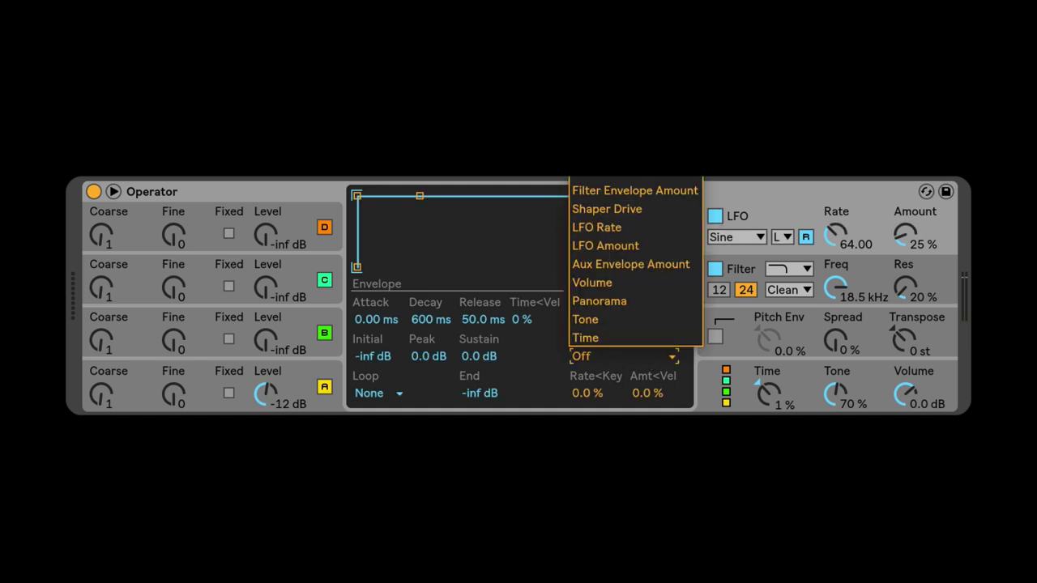
pyautogui.click(640, 339)
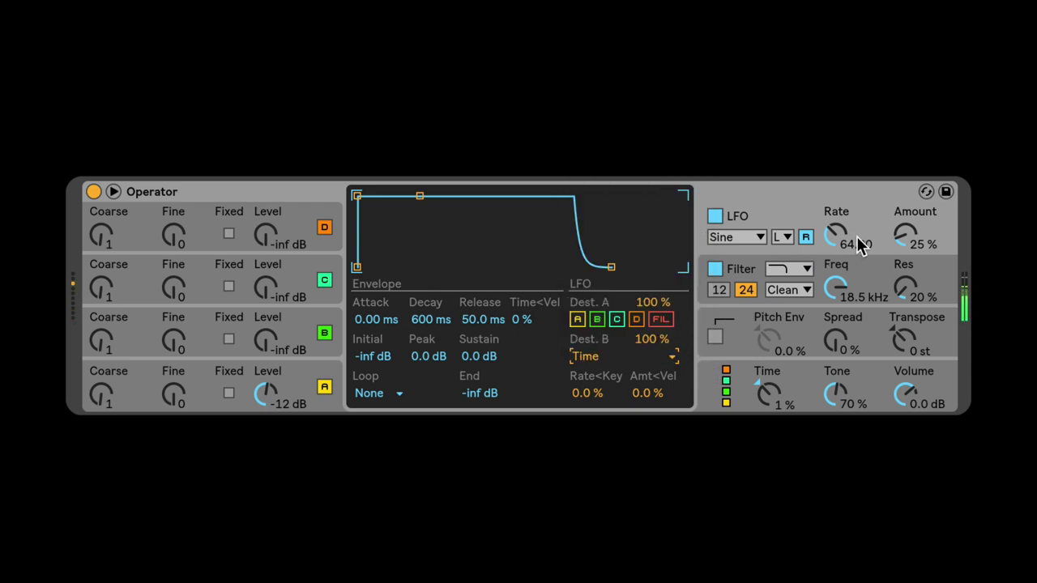
# - Raise the LFO amount to 51 % and set its rate range to Sync
pyautogui.moveTo(904, 240); pyautogui.dragTo(904, 219)
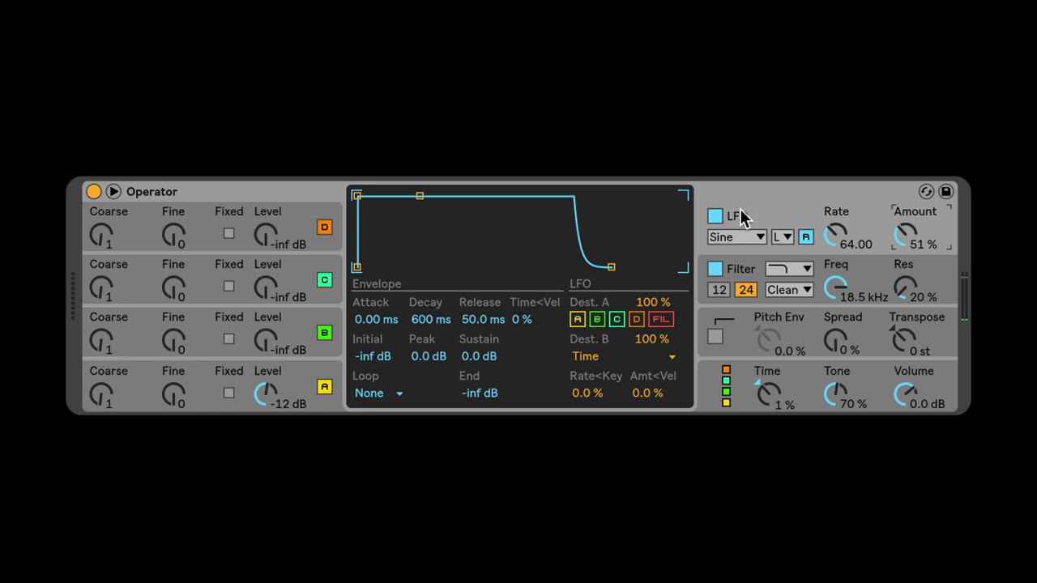
pyautogui.click(781, 236)
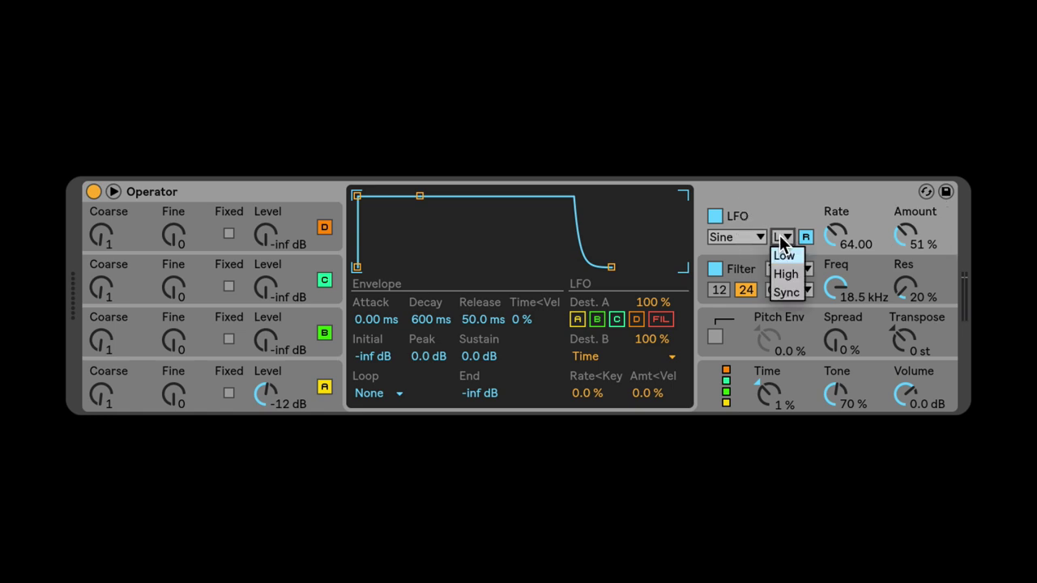
pyautogui.click(785, 293)
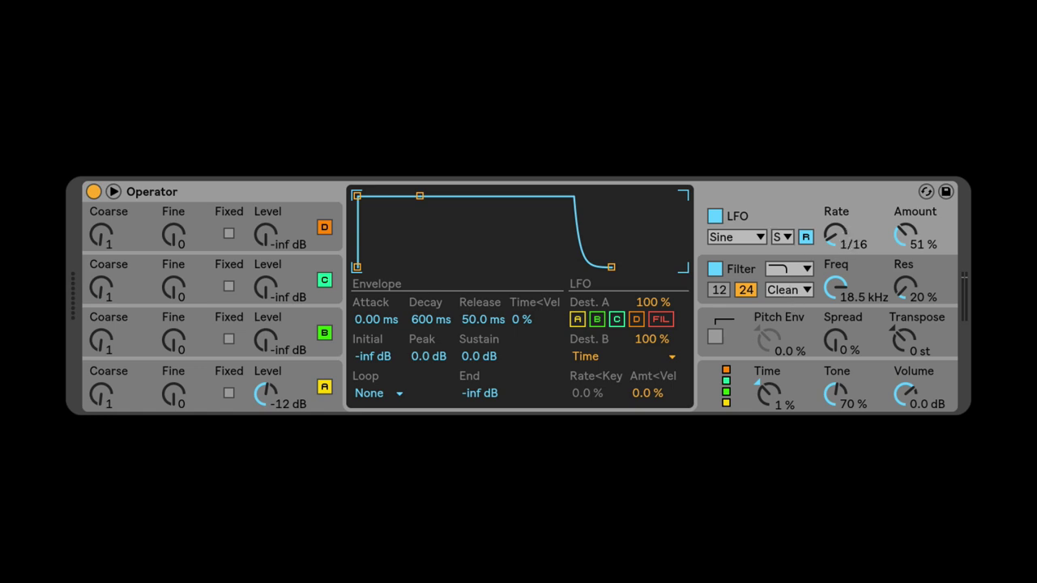
# - Set oscillator A's waveform to Saw D
pyautogui.click(290, 373)
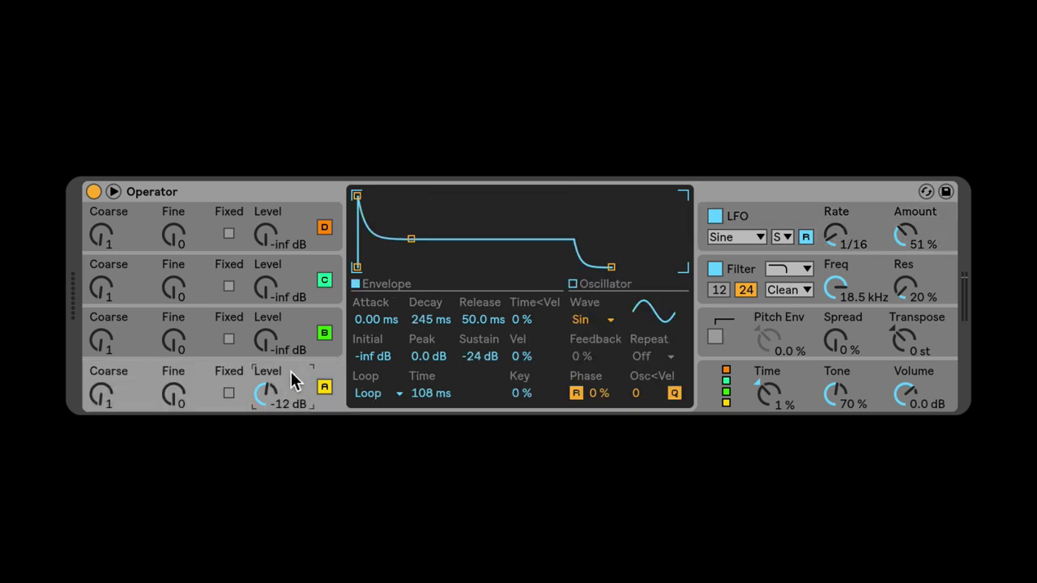
pyautogui.click(592, 318)
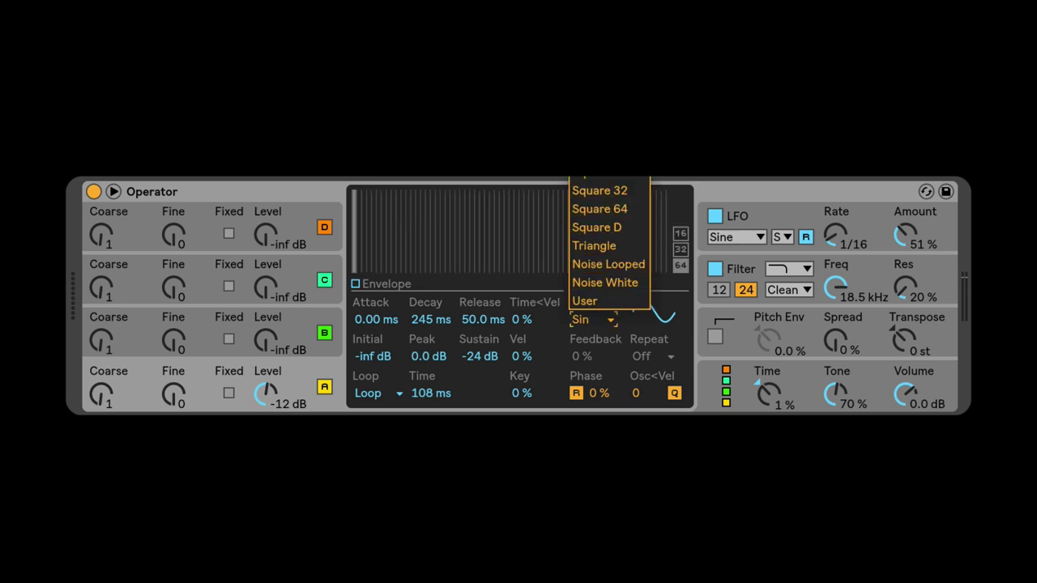
pyautogui.press('Return')
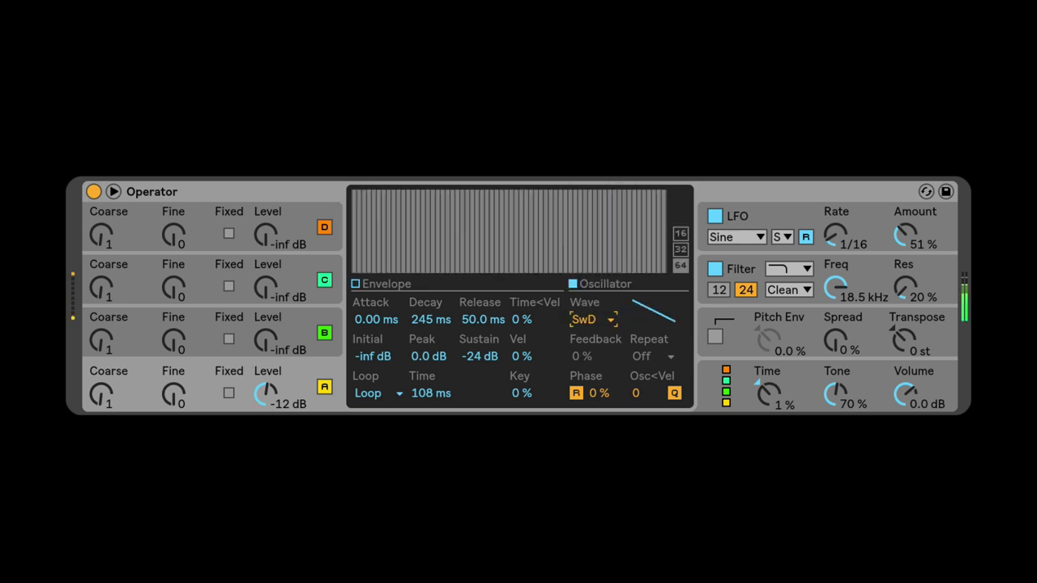
# - Turn off LFO retriggering and set the LFO to a 1/4 rate with 58% amount
pyautogui.click(753, 214)
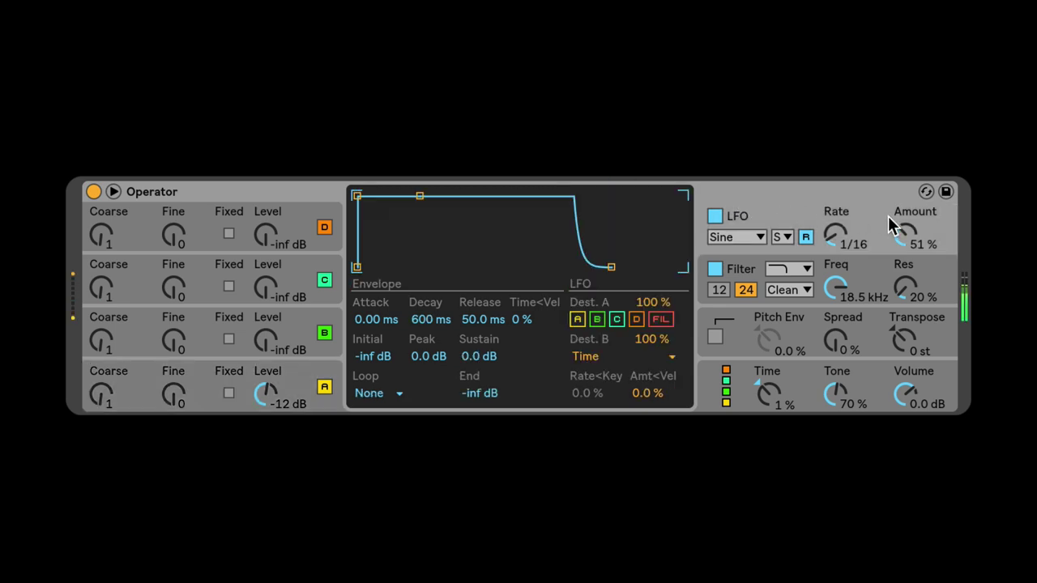
pyautogui.click(806, 237)
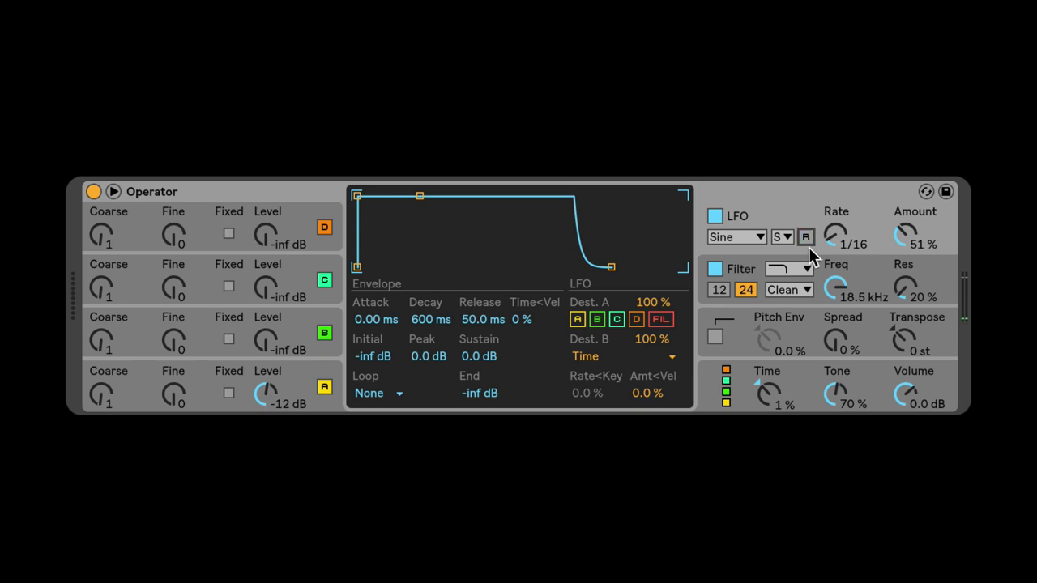
pyautogui.click(835, 236)
pyautogui.moveTo(835, 237); pyautogui.dragTo(834, 230)
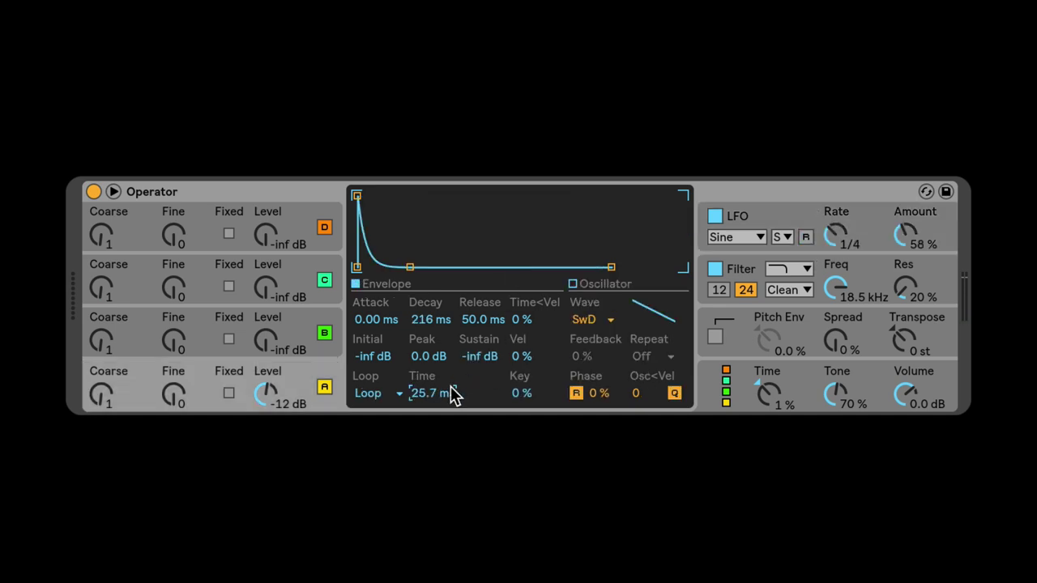
# - Set oscillator A's envelope loop time to 25.7 ms and its decay to 61.9 ms
pyautogui.click(454, 394)
pyautogui.moveTo(454, 394); pyautogui.dragTo(430, 378)
pyautogui.click(429, 324)
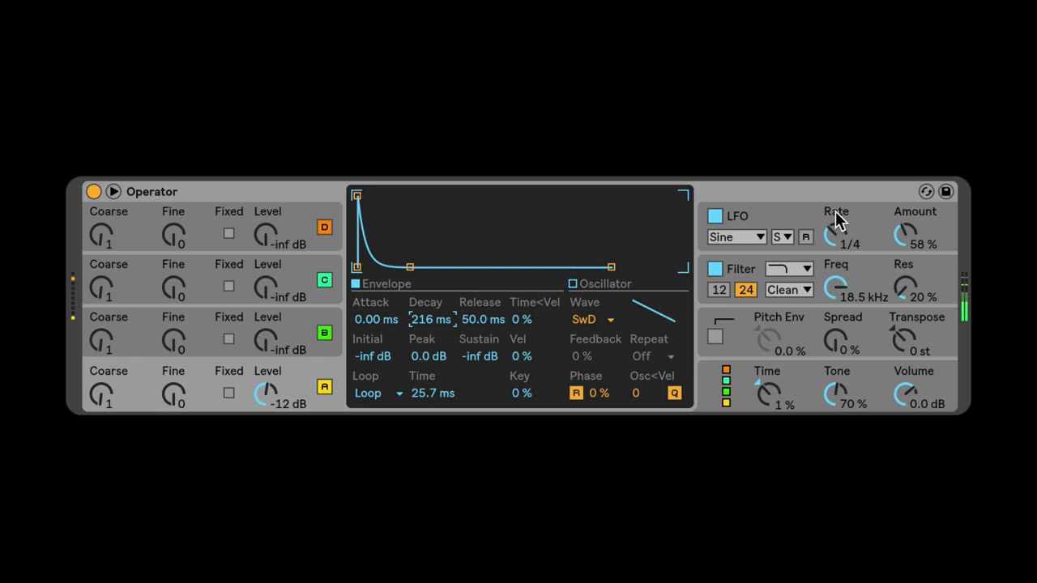
pyautogui.moveTo(429, 324); pyautogui.dragTo(429, 383)
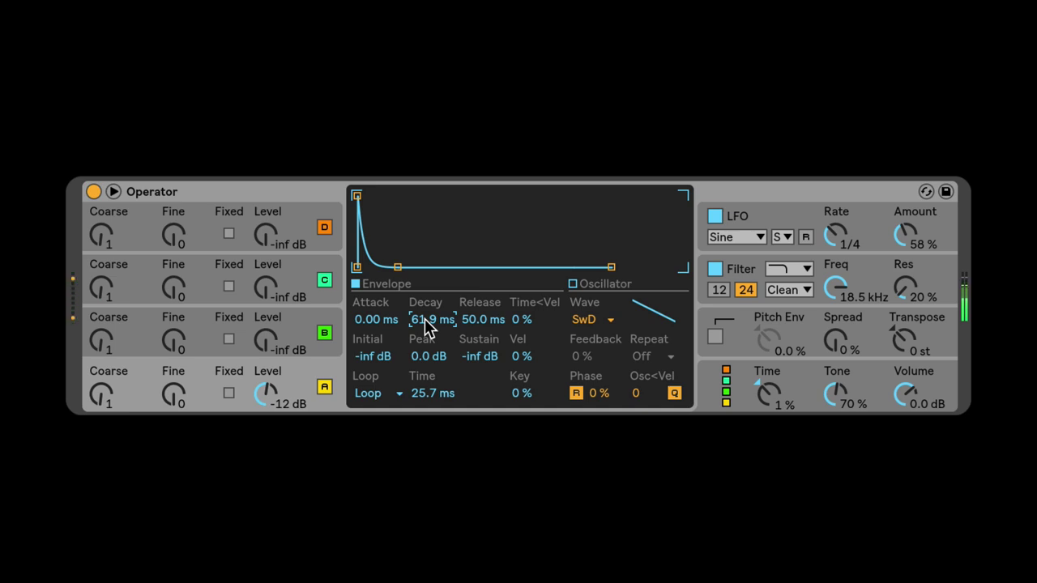
# - Reduce the LFO amount to 48% and set oscillator A's envelope decay to 123 ms
pyautogui.click(922, 237)
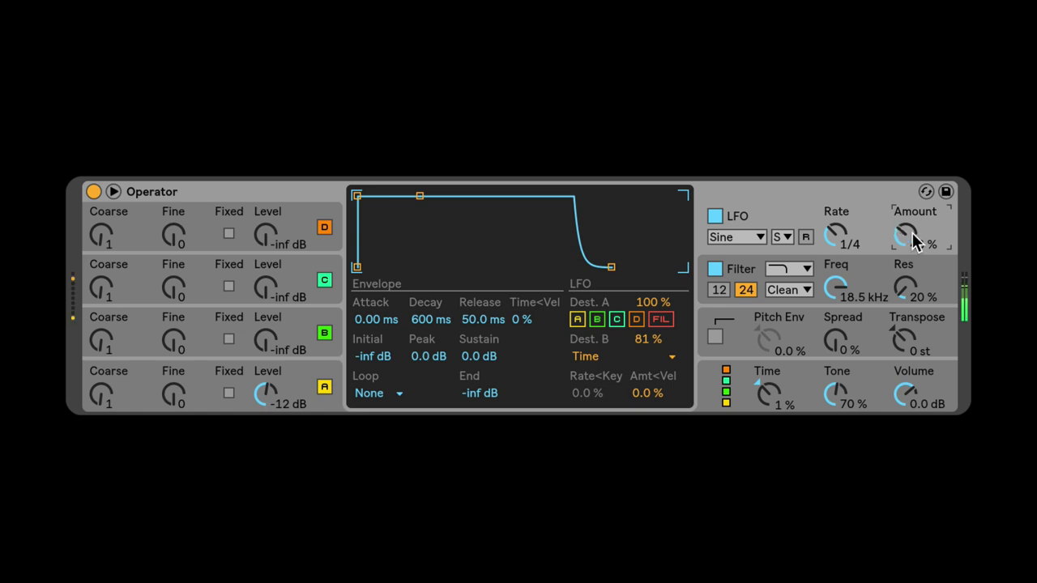
pyautogui.moveTo(914, 241); pyautogui.dragTo(904, 233)
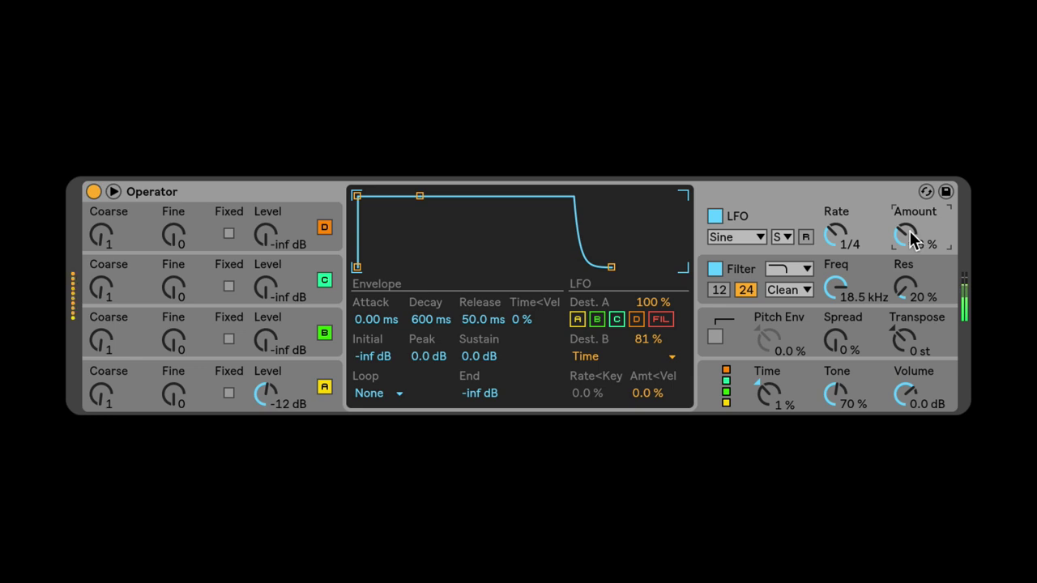
pyautogui.click(303, 371)
pyautogui.moveTo(422, 320); pyautogui.dragTo(422, 303)
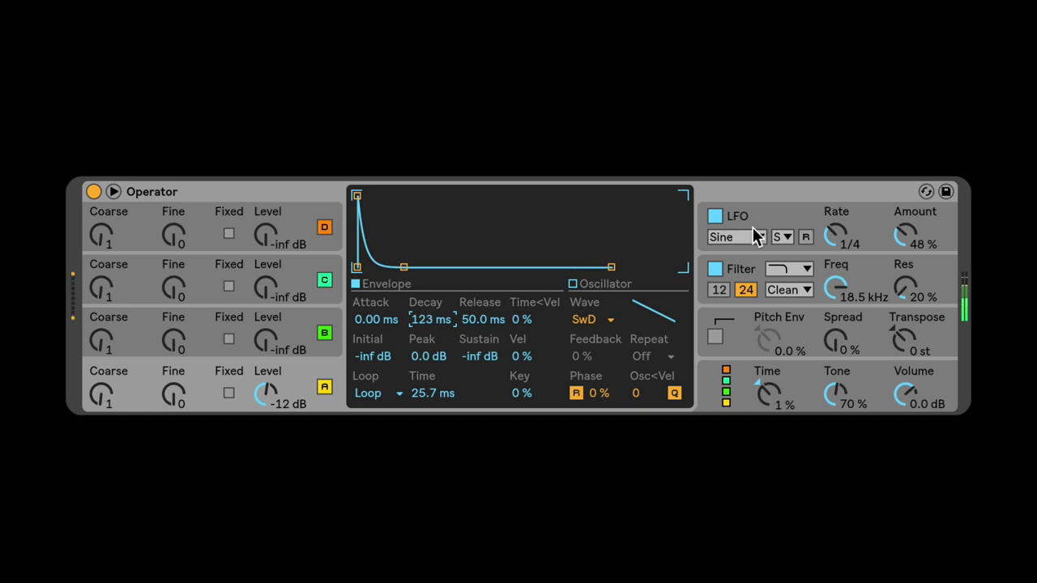
# - Readjust oscillator A's envelope loop time and decay, and set the LFO to a 1/6 rate with 60% amount
pyautogui.moveTo(422, 388); pyautogui.dragTo(422, 398)
pyautogui.moveTo(432, 319); pyautogui.dragTo(432, 328)
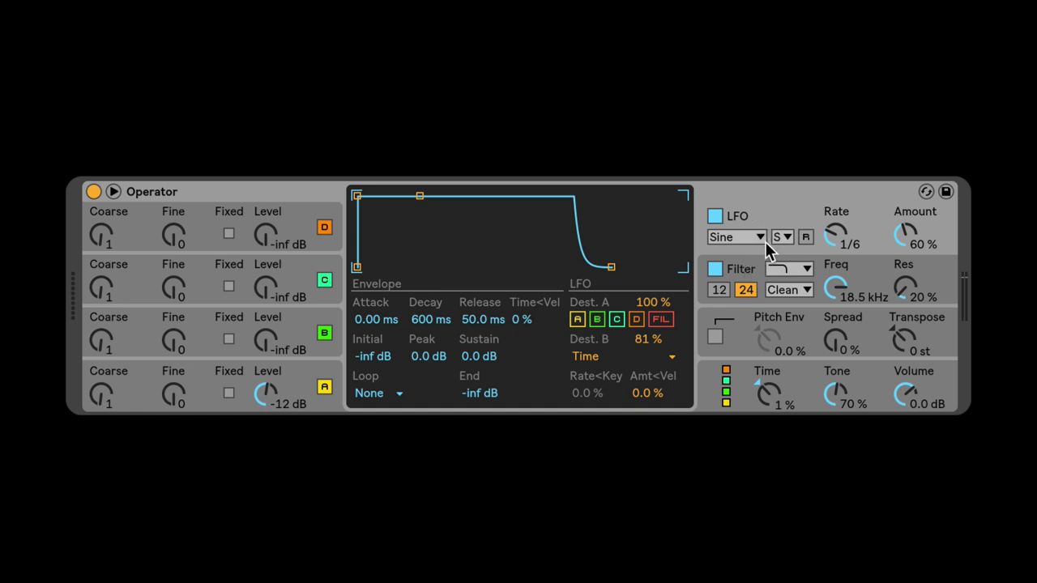
pyautogui.click(783, 237)
pyautogui.click(783, 239)
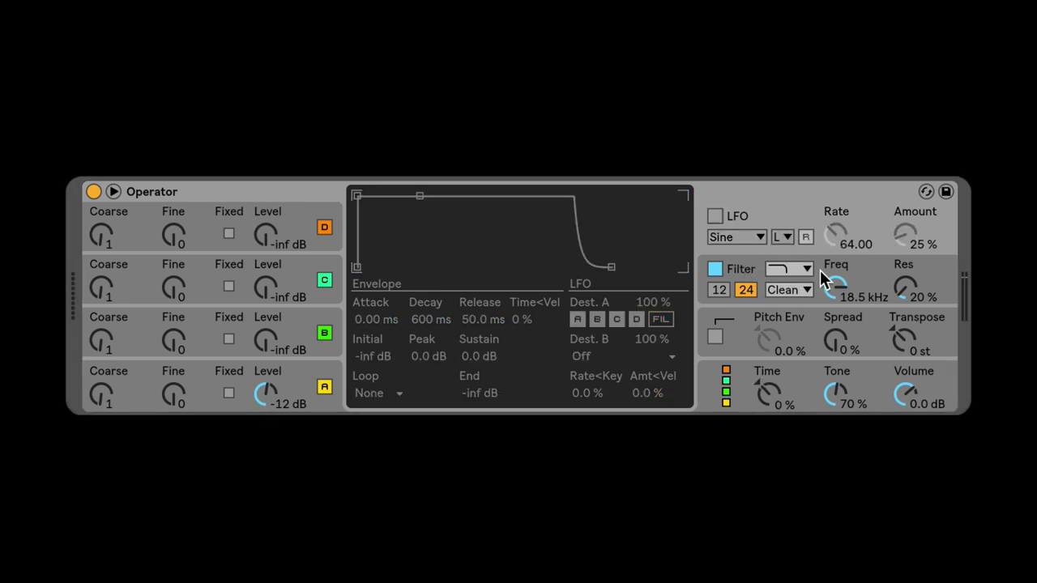
# - Enable the LFO with retrigger off and remove oscillators A, B, C and D from its Dest. A targets
pyautogui.click(718, 217)
pyautogui.click(289, 387)
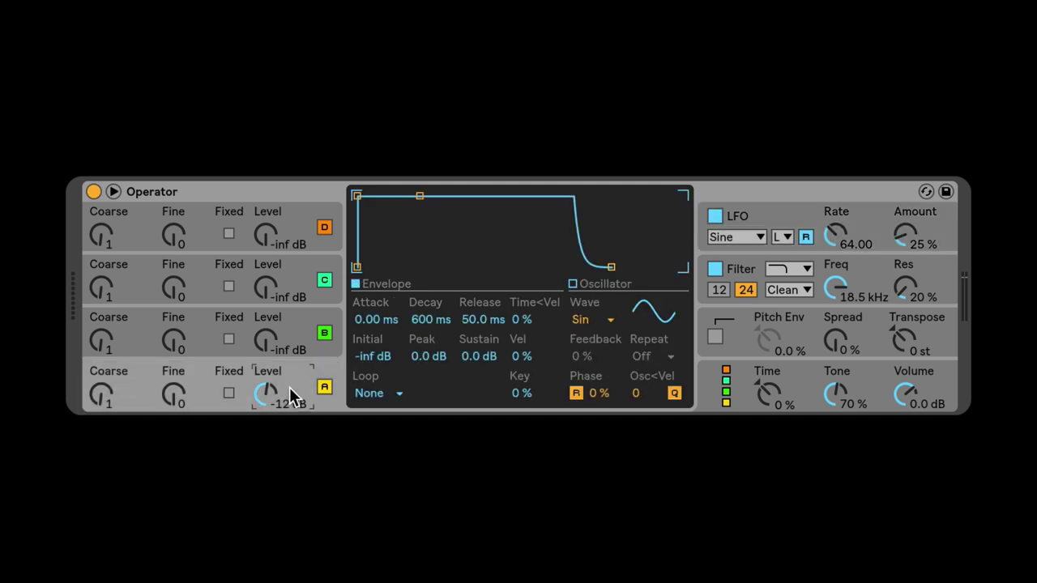
pyautogui.click(580, 319)
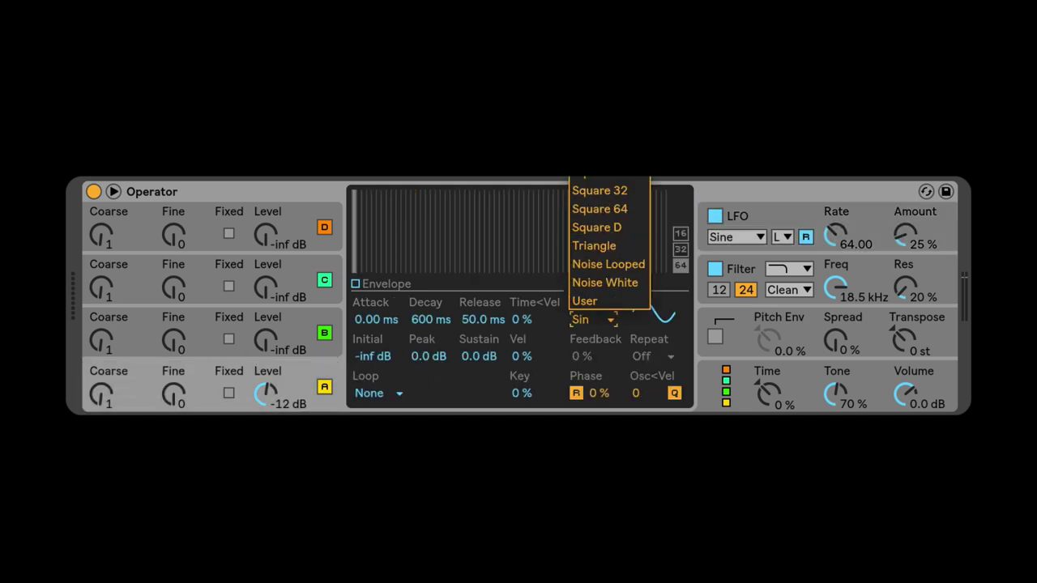
pyautogui.click(599, 199)
pyautogui.click(815, 235)
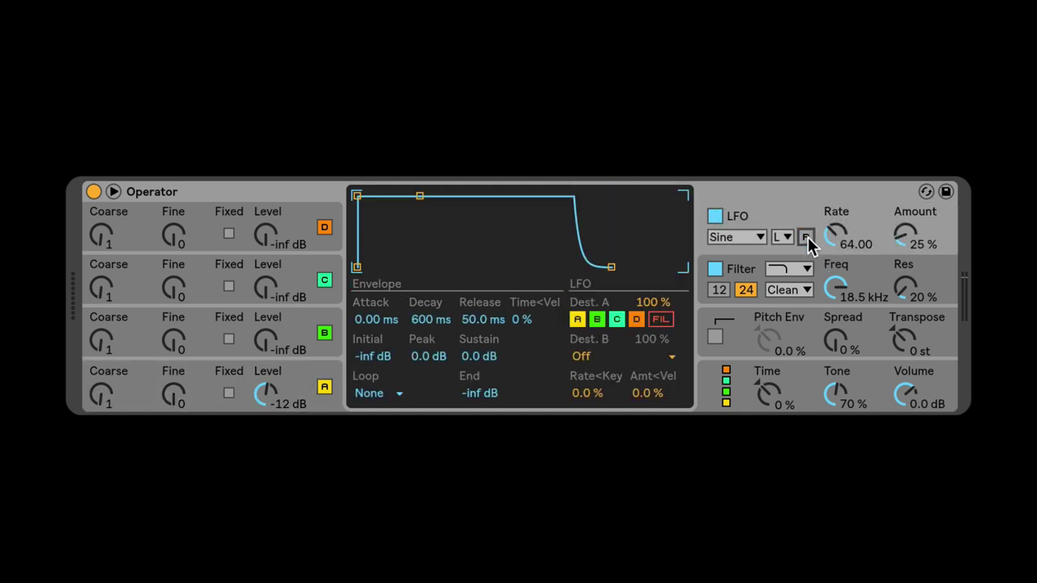
pyautogui.click(586, 321)
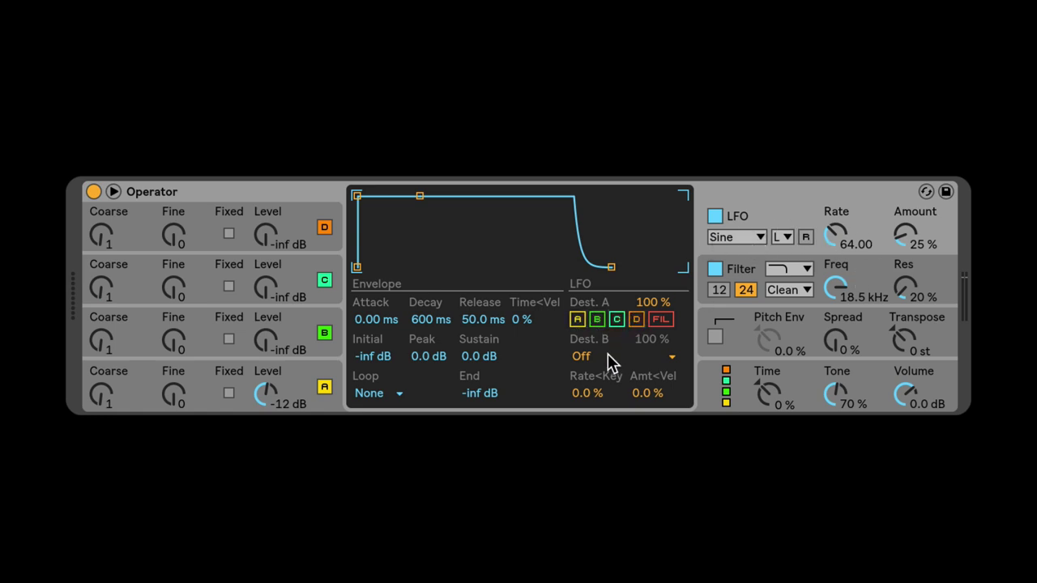
# - Set the LFO range to High and its amount to 0%
pyautogui.click(787, 235)
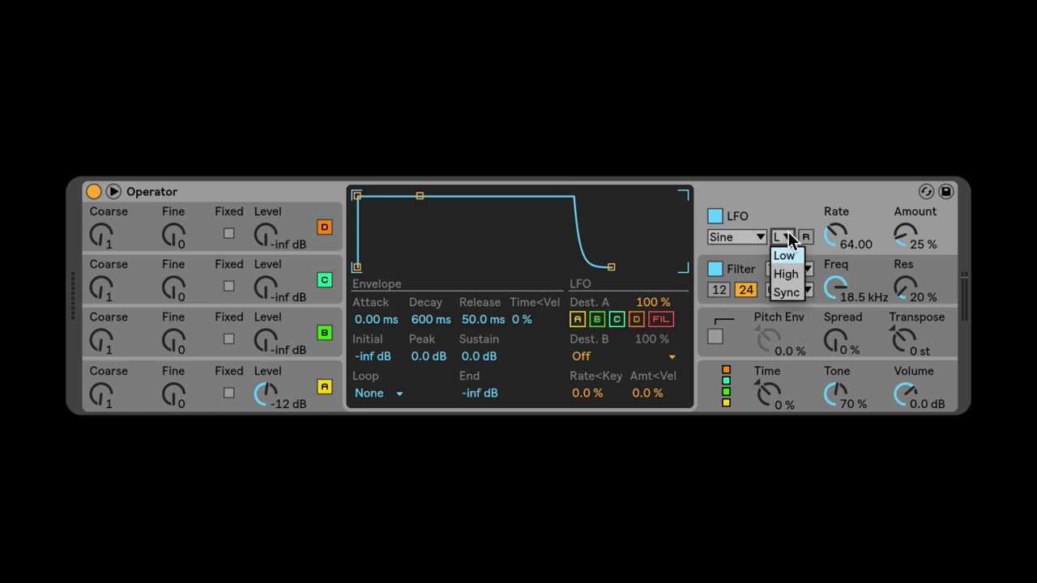
pyautogui.click(791, 279)
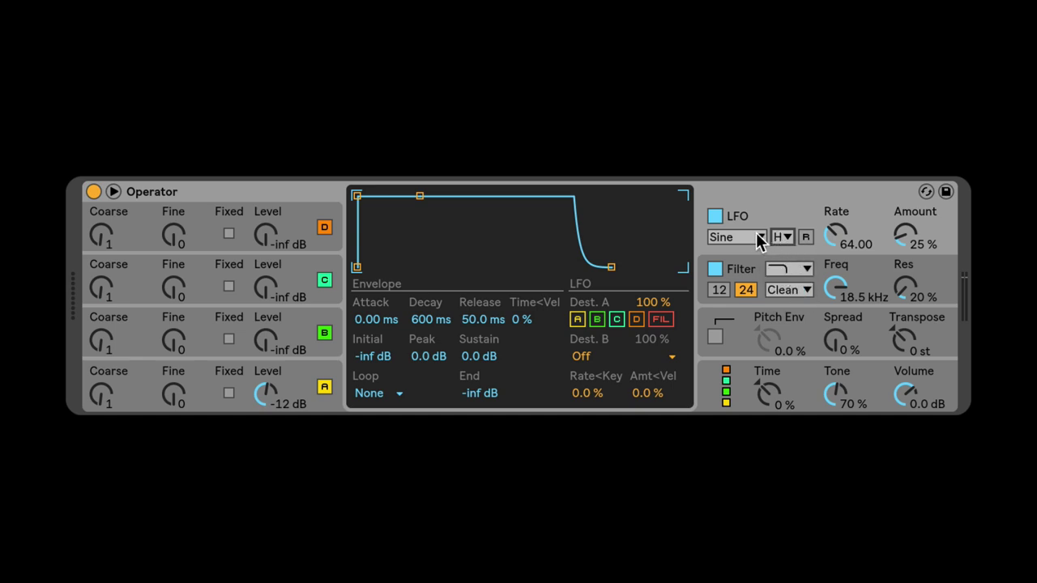
pyautogui.click(905, 236)
pyautogui.moveTo(904, 237); pyautogui.dragTo(904, 276)
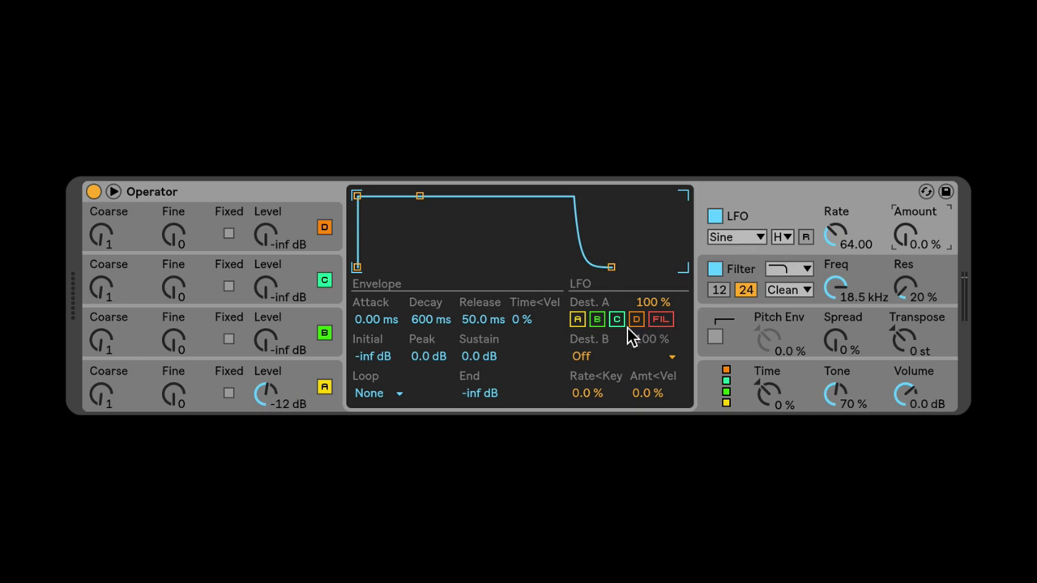
# - Route the LFO to oscillator A only and raise the LFO amount to 100%
pyautogui.click(578, 320)
pyautogui.moveTo(902, 237); pyautogui.dragTo(904, 227)
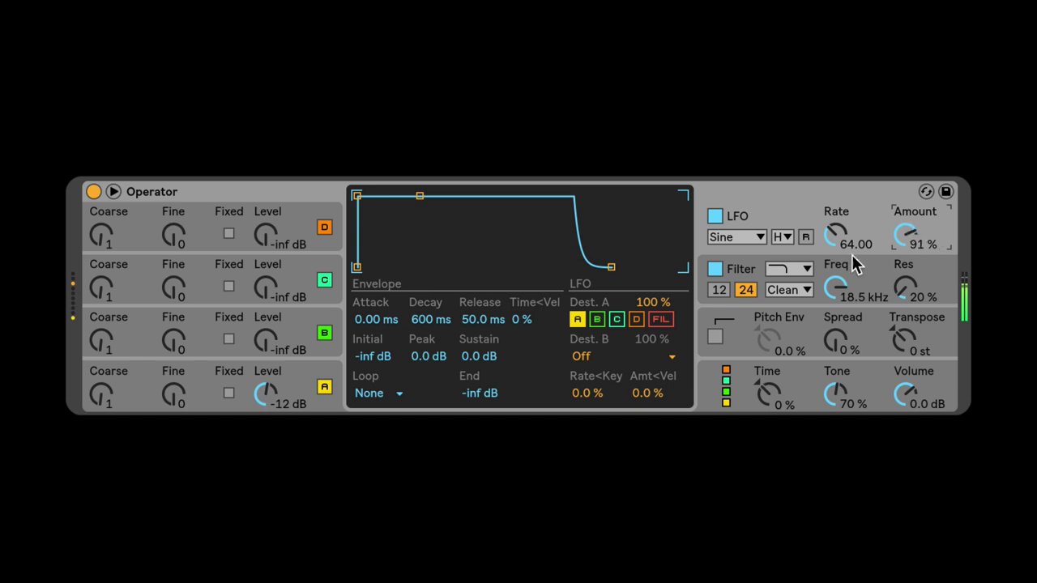
pyautogui.click(316, 374)
pyautogui.click(586, 319)
pyautogui.press('Escape')
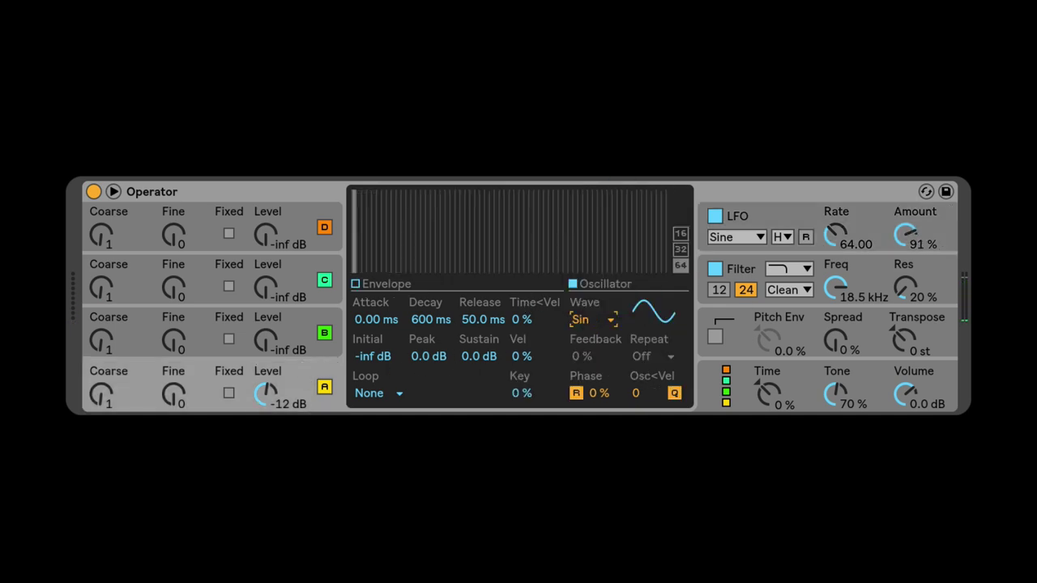
pyautogui.moveTo(904, 235); pyautogui.dragTo(905, 219)
# - Set the LFO rate to 68.46 with the LFO waveform on Sine
pyautogui.click(842, 236)
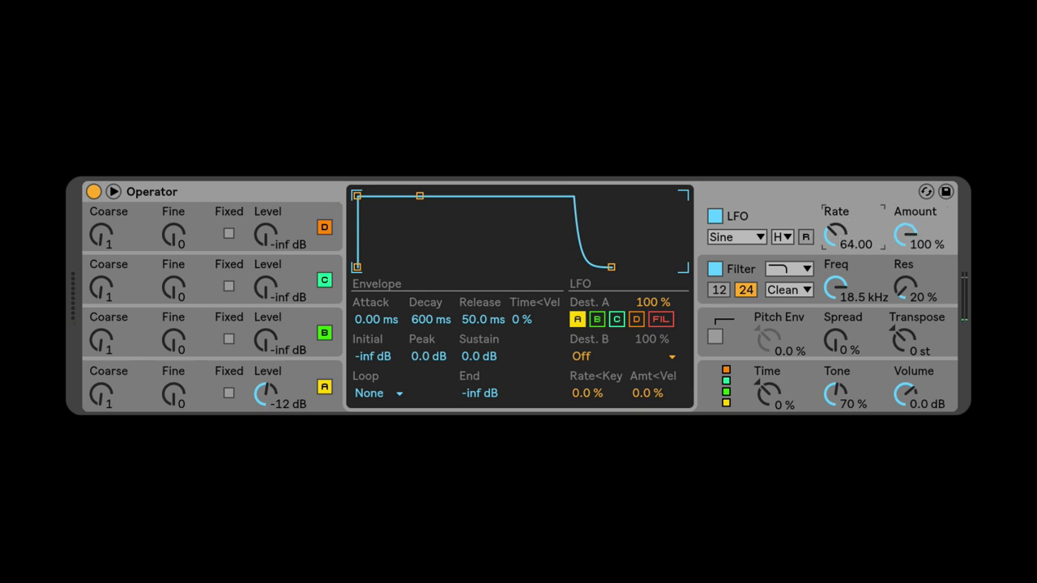
pyautogui.moveTo(843, 236)
pyautogui.mouseDown()
pyautogui.moveTo(842, 224)
pyautogui.moveTo(843, 235)
pyautogui.mouseUp()
pyautogui.click(732, 235)
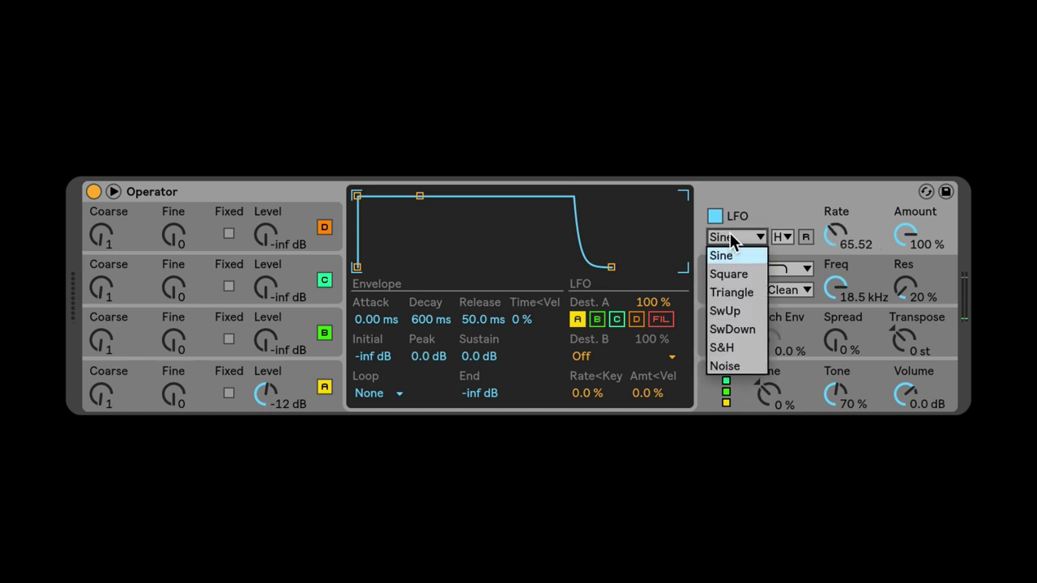
pyautogui.click(725, 255)
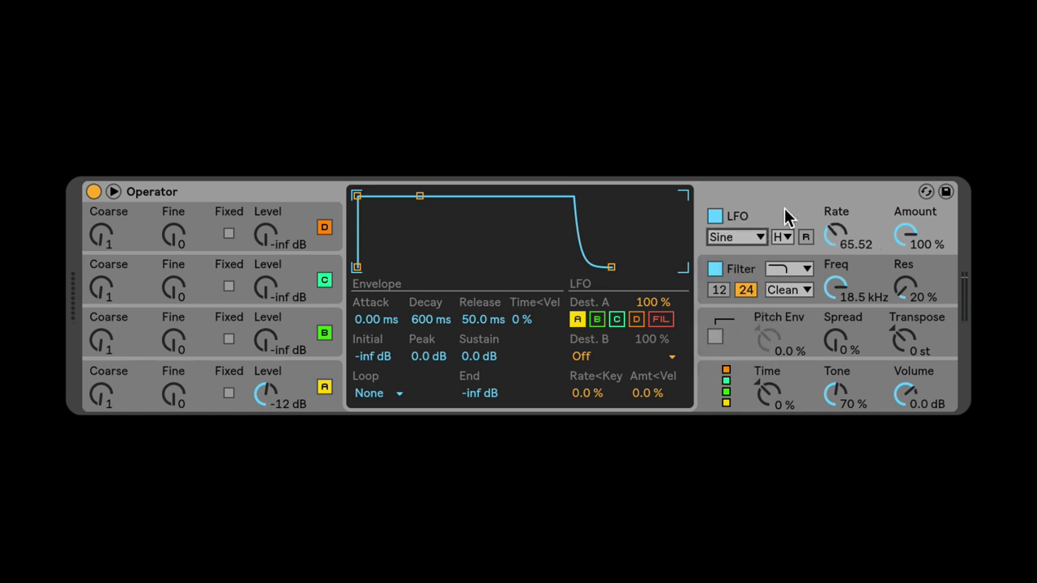
pyautogui.click(739, 239)
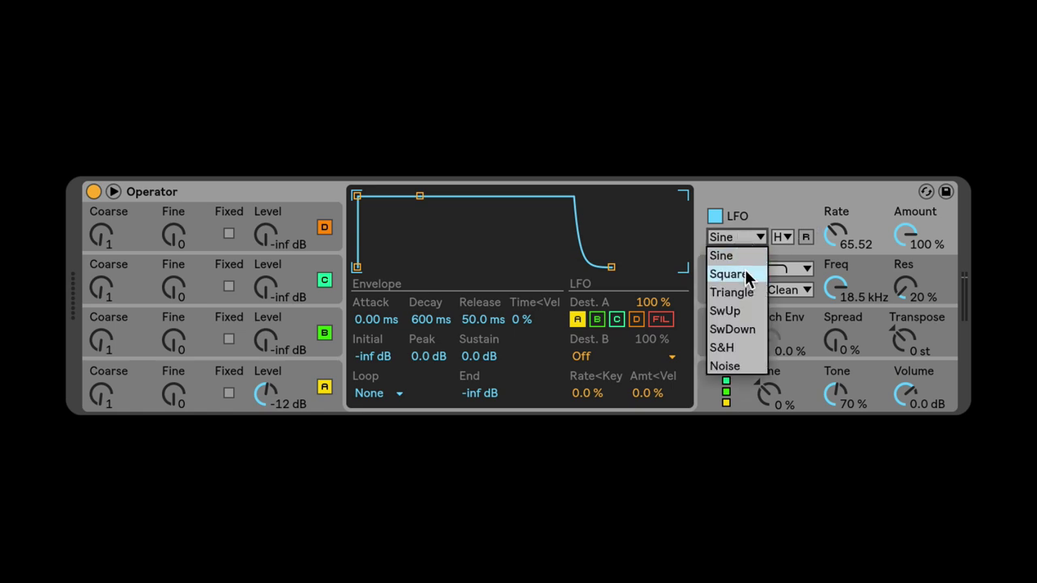
pyautogui.click(733, 255)
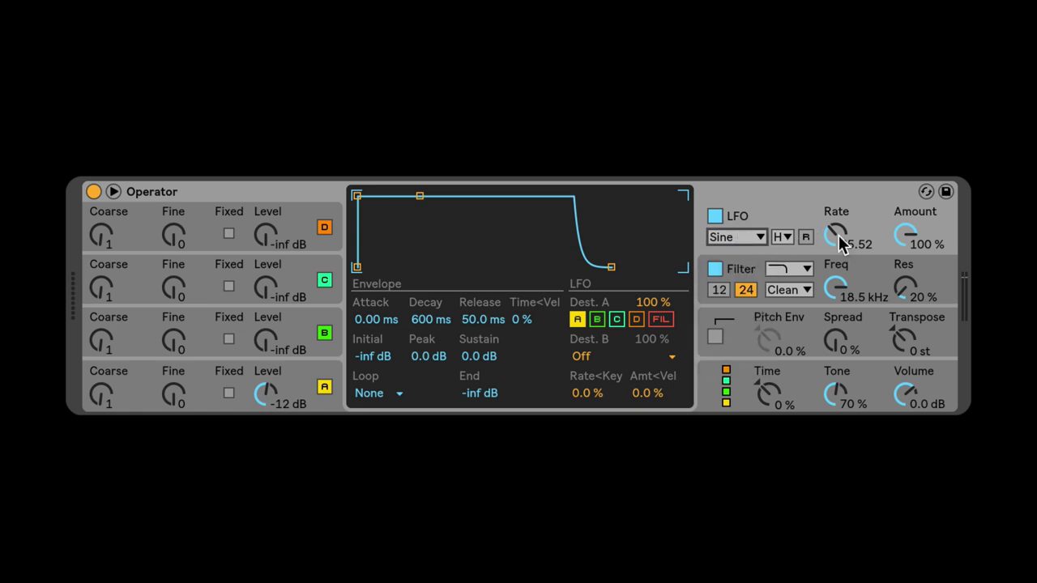
pyautogui.moveTo(840, 243)
pyautogui.mouseDown()
pyautogui.moveTo(840, 219)
pyautogui.moveTo(840, 237)
pyautogui.mouseUp()
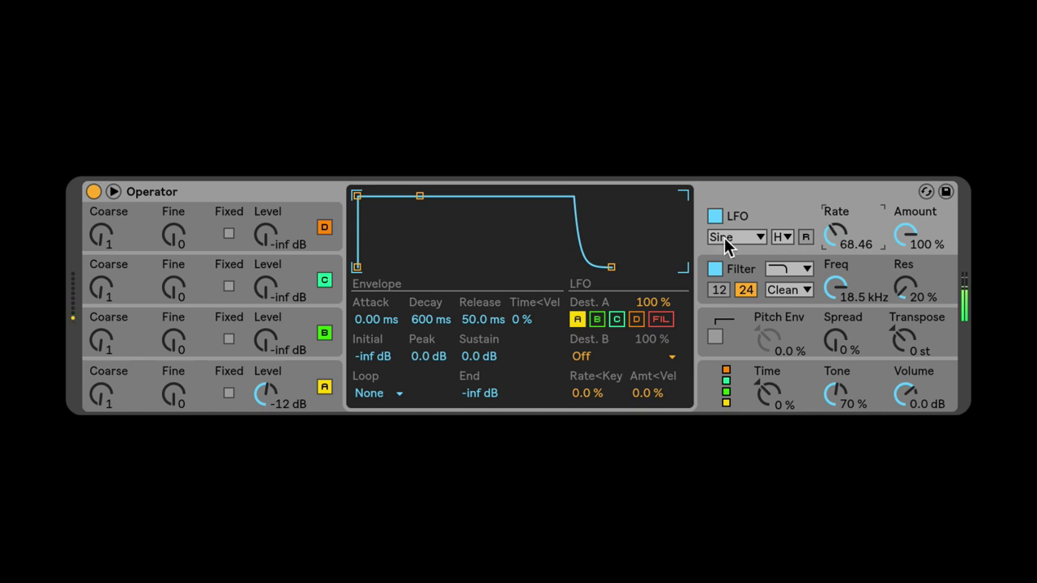
# - Change the LFO waveform to Square and set its rate to 49.39
pyautogui.click(734, 239)
pyautogui.click(741, 276)
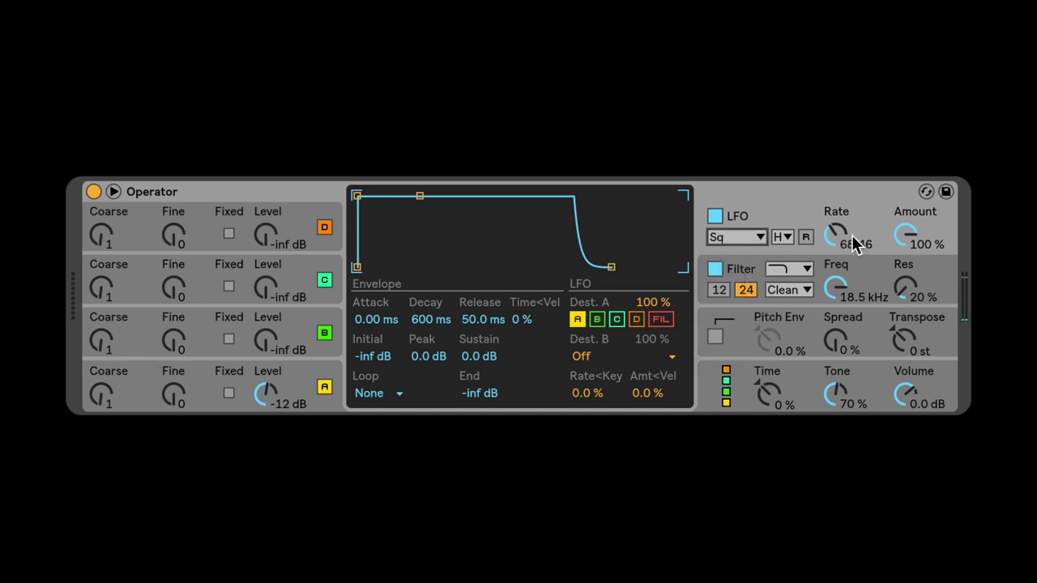
pyautogui.moveTo(899, 243); pyautogui.dragTo(835, 220)
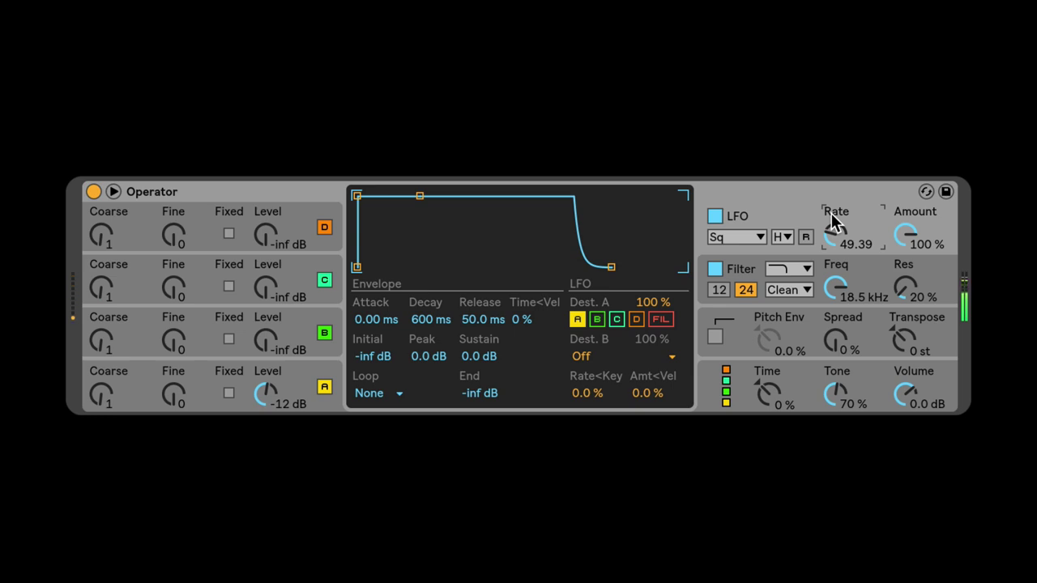
# - Set the LFO's Rate<Key to 59% and its Amt<Vel to 100%
pyautogui.click(592, 401)
pyautogui.moveTo(588, 393)
pyautogui.mouseDown()
pyautogui.moveTo(588, 372)
pyautogui.moveTo(595, 389)
pyautogui.mouseUp()
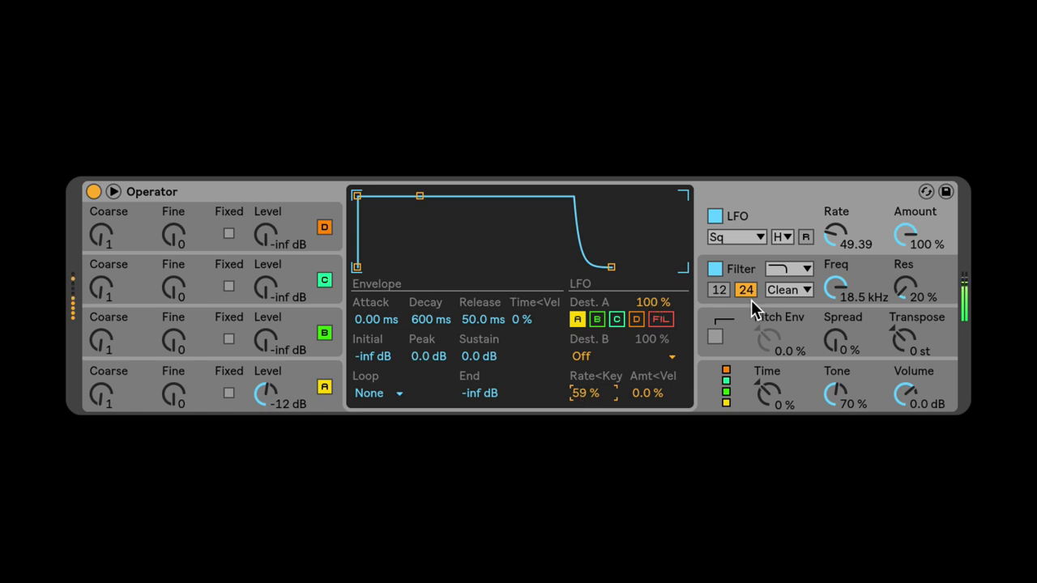
pyautogui.moveTo(914, 243)
pyautogui.mouseDown()
pyautogui.moveTo(913, 263)
pyautogui.moveTo(914, 235)
pyautogui.moveTo(912, 247)
pyautogui.mouseUp()
pyautogui.moveTo(648, 393); pyautogui.dragTo(648, 356)
# - Set the LFO's Rate<Key to 49% and its amount to 25%
pyautogui.moveTo(898, 243); pyautogui.dragTo(898, 292)
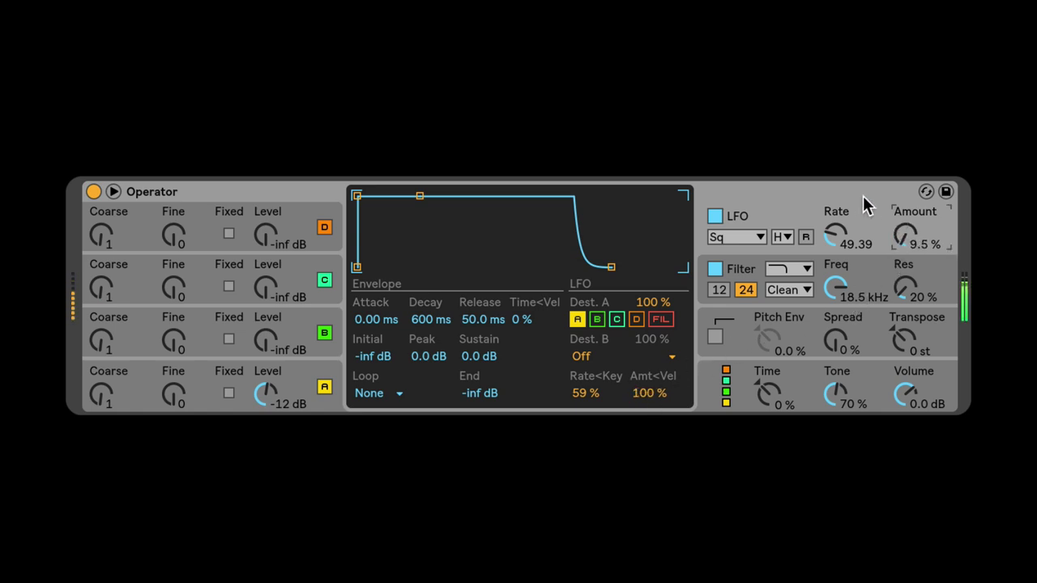
pyautogui.moveTo(585, 393); pyautogui.dragTo(585, 381)
pyautogui.moveTo(650, 394)
pyautogui.mouseDown()
pyautogui.moveTo(650, 406)
pyautogui.moveTo(651, 394)
pyautogui.mouseUp()
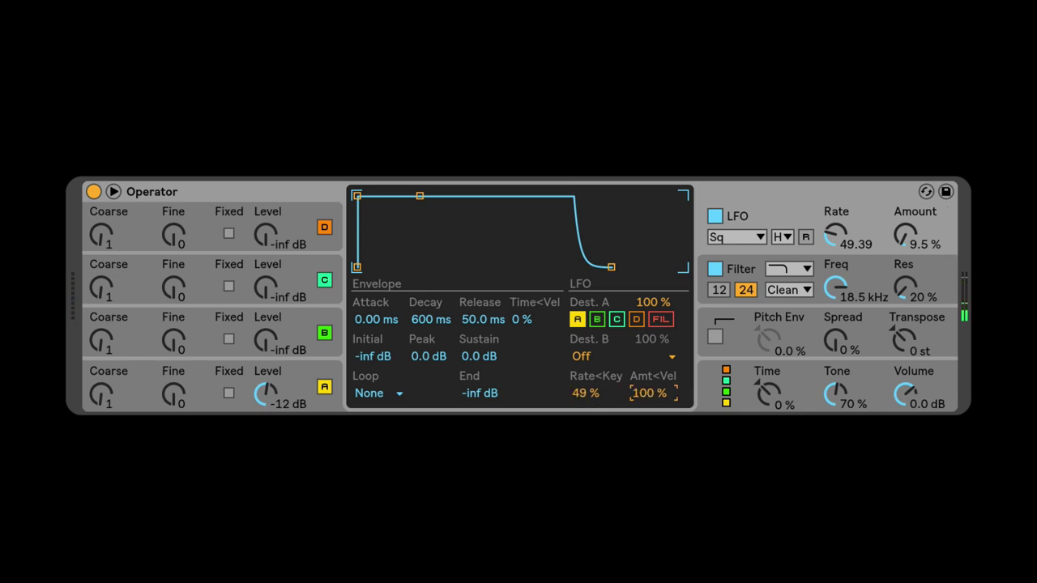
pyautogui.moveTo(931, 236); pyautogui.dragTo(914, 245)
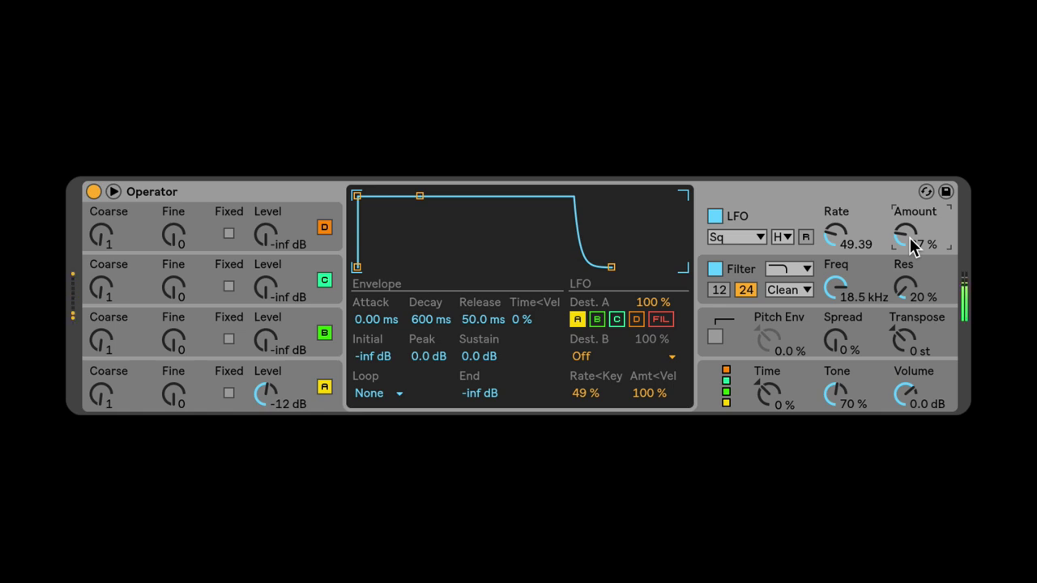
pyautogui.moveTo(908, 241)
pyautogui.mouseDown()
pyautogui.moveTo(907, 225)
pyautogui.moveTo(907, 278)
pyautogui.moveTo(901, 242)
pyautogui.mouseUp()
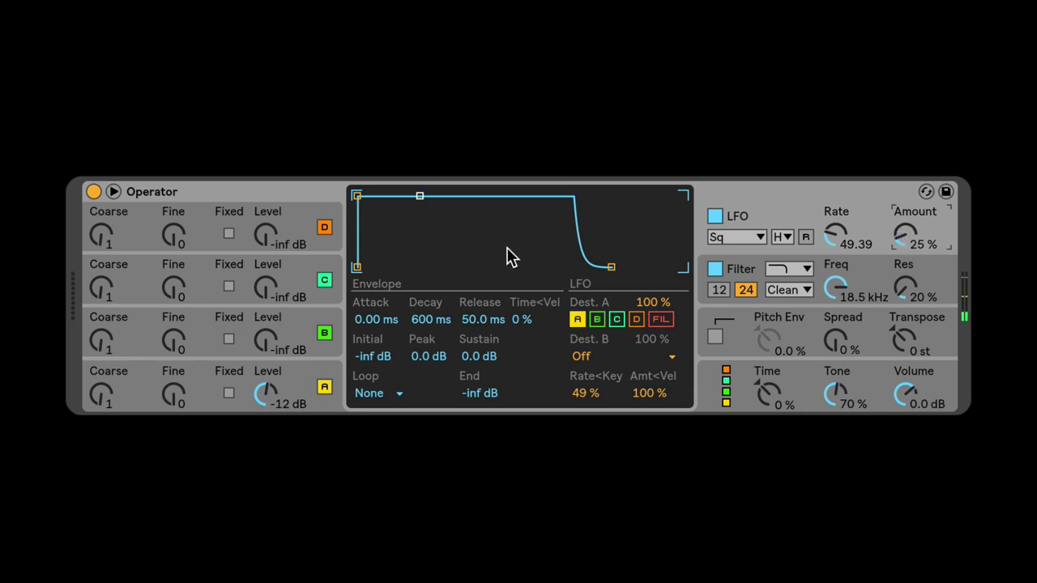
# - Set the LFO envelope's attack to 860 ms, its Amt<Vel to -3.1% and the LFO amount to 100%
pyautogui.moveTo(357, 196); pyautogui.dragTo(435, 196)
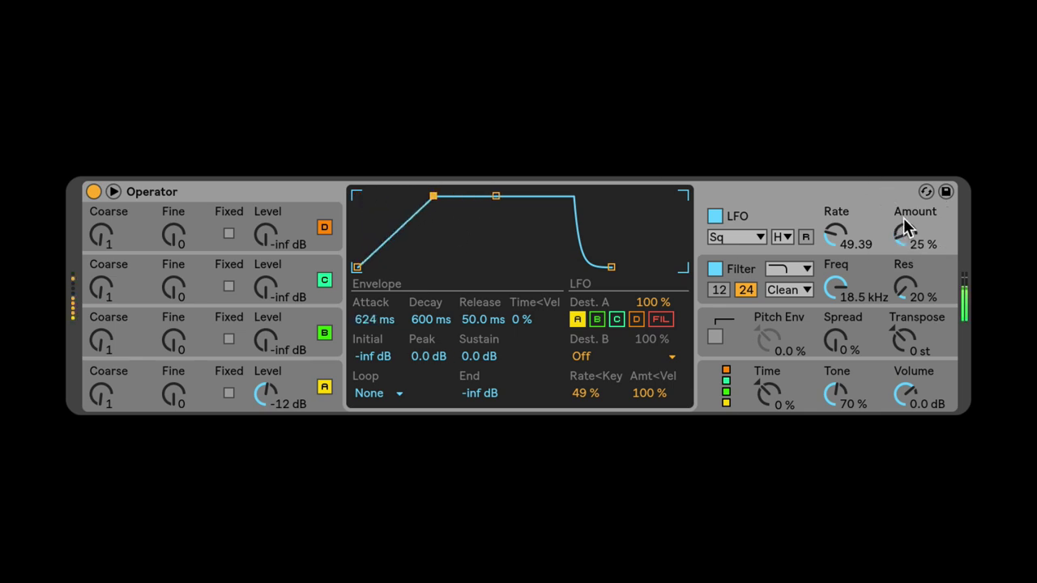
pyautogui.moveTo(654, 398); pyautogui.dragTo(654, 481)
pyautogui.moveTo(900, 240)
pyautogui.mouseDown()
pyautogui.moveTo(900, 191)
pyautogui.moveTo(906, 233)
pyautogui.mouseUp()
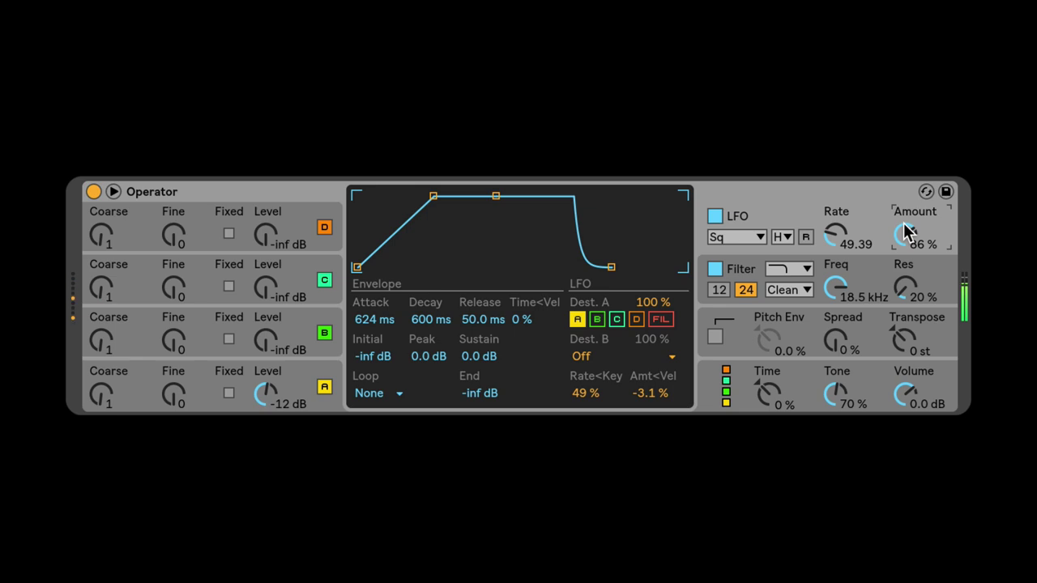
pyautogui.moveTo(366, 320)
pyautogui.mouseDown()
pyautogui.moveTo(366, 340)
pyautogui.moveTo(366, 308)
pyautogui.mouseUp()
pyautogui.moveTo(918, 247); pyautogui.dragTo(918, 247)
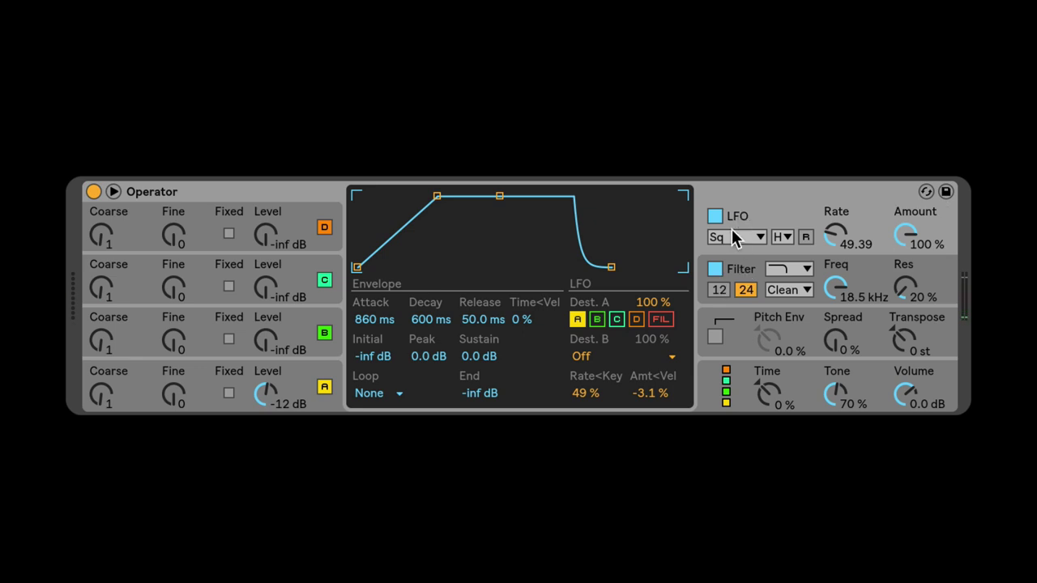
# - Give the filter a Hard shaper and the OSR circuit, and set its frequency to 5.44 kHz
pyautogui.click(306, 370)
pyautogui.click(739, 216)
pyautogui.click(745, 272)
pyautogui.click(646, 320)
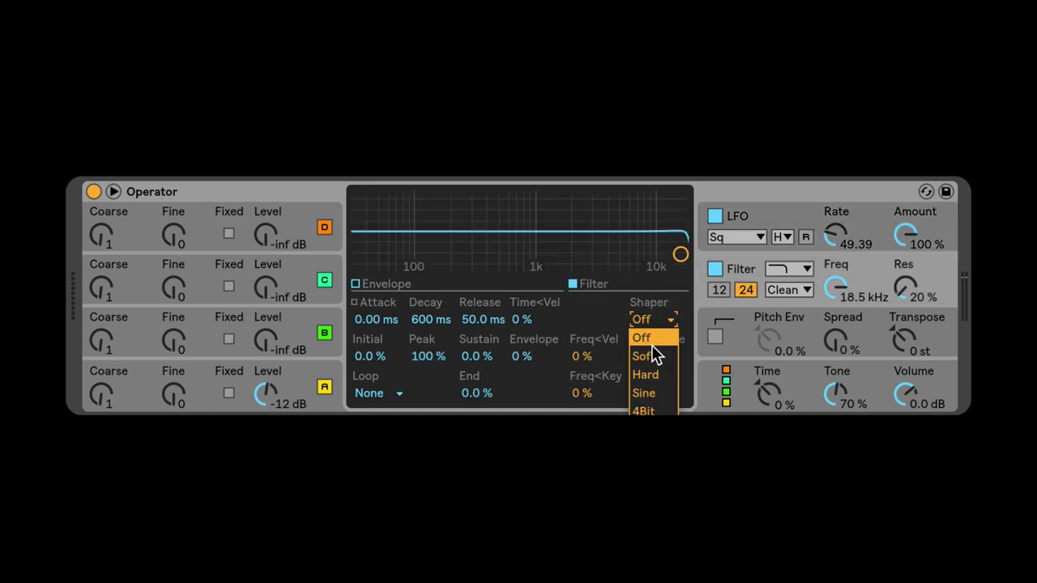
pyautogui.click(650, 372)
pyautogui.click(806, 287)
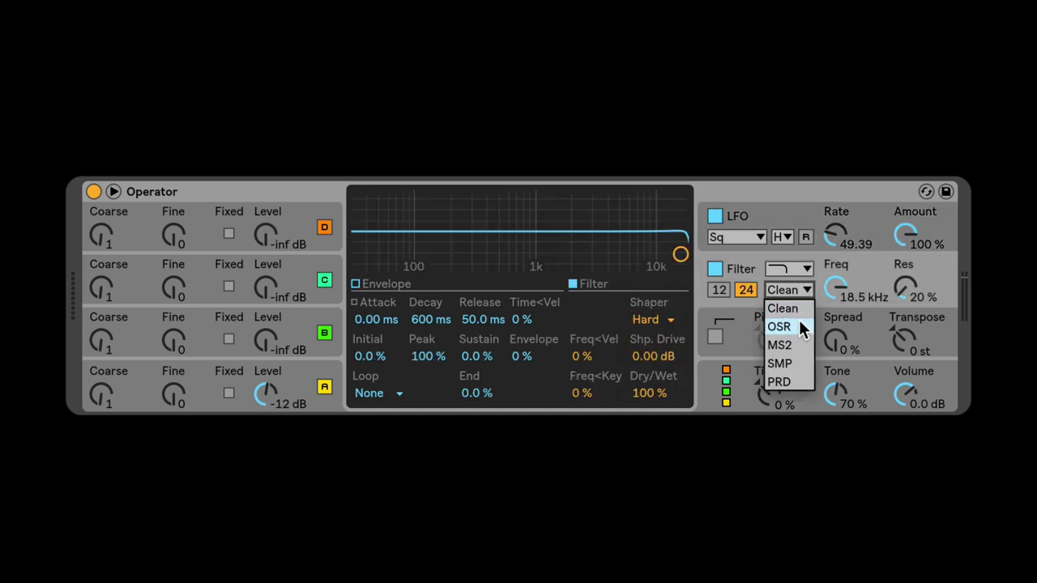
pyautogui.click(798, 327)
pyautogui.moveTo(835, 287); pyautogui.dragTo(882, 294)
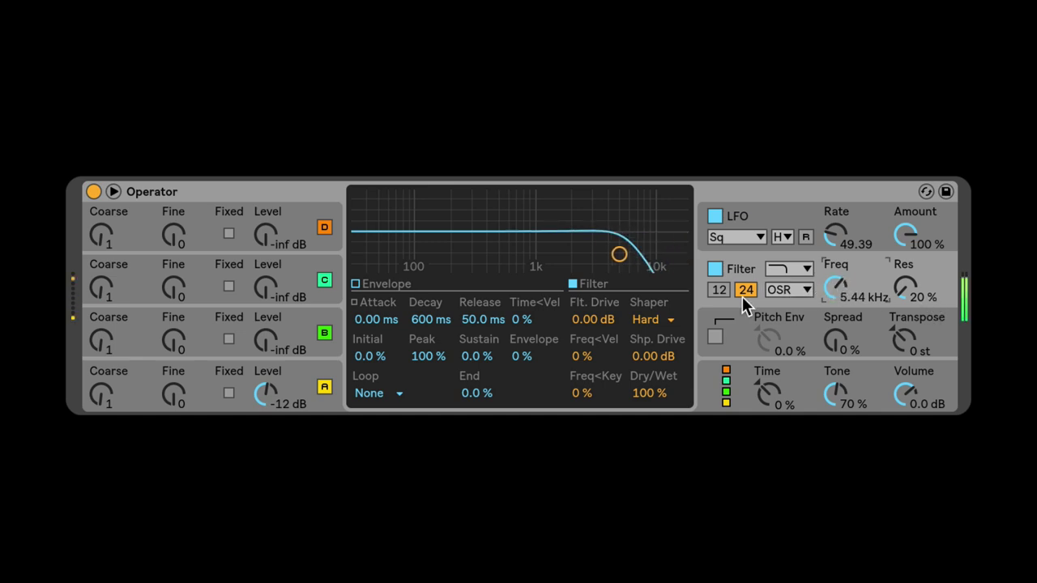
# - Change the filter's shaper to Soft with 11.8 dB filter drive, and set the volume to -4.3 dB
pyautogui.click(661, 319)
pyautogui.click(669, 354)
pyautogui.moveTo(615, 311); pyautogui.dragTo(615, 275)
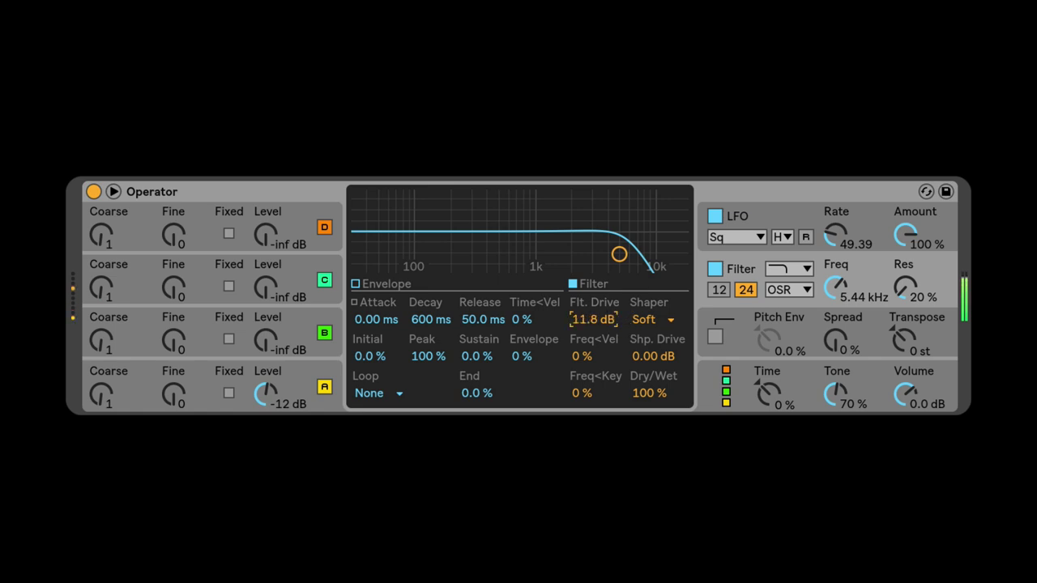
pyautogui.moveTo(909, 397); pyautogui.dragTo(910, 405)
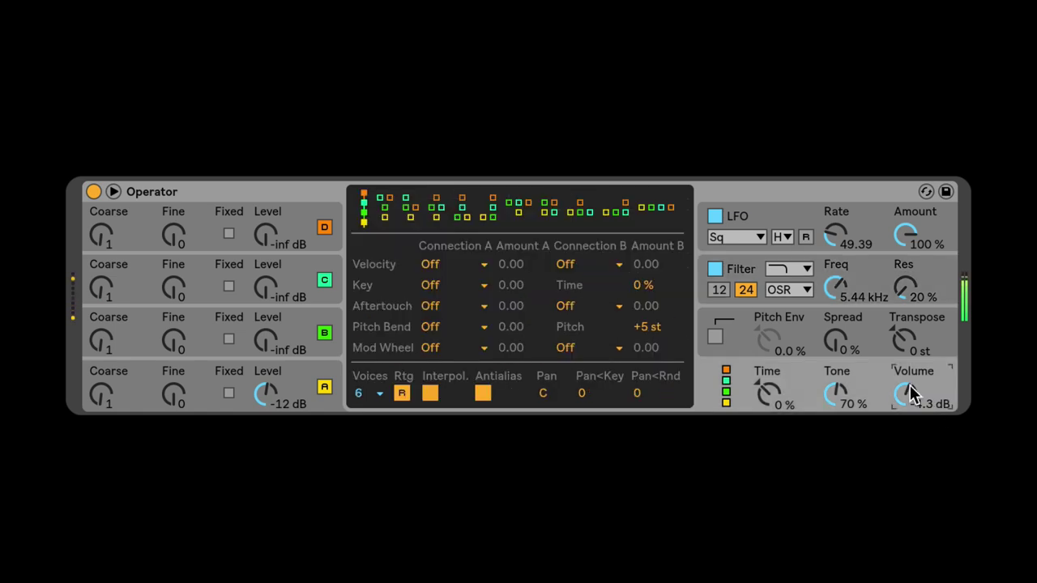
# - Sweep the LFO rate with the Square waveform and set it to 60.00
pyautogui.click(294, 365)
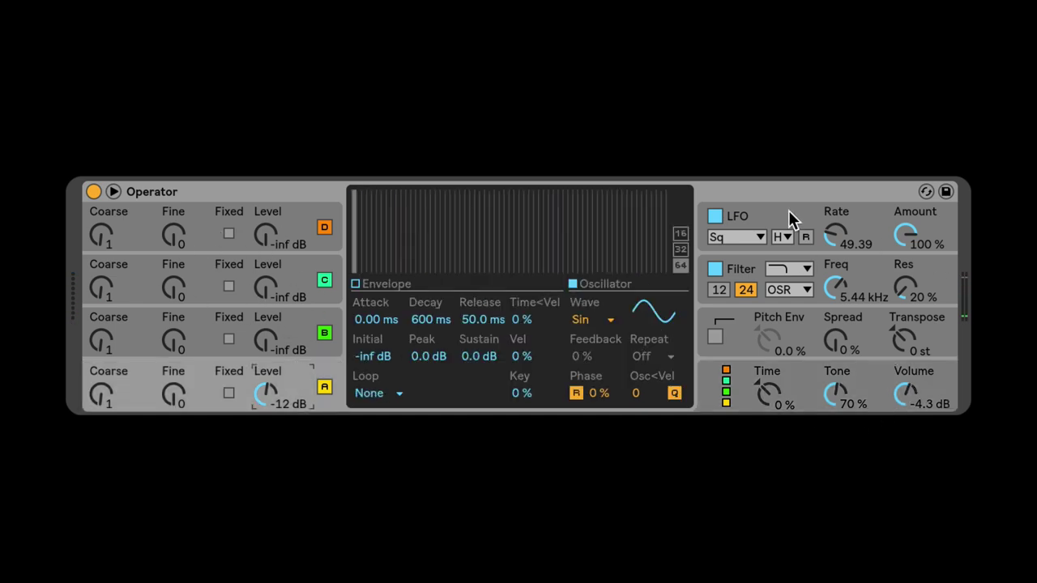
pyautogui.click(765, 220)
pyautogui.click(840, 236)
pyautogui.moveTo(839, 237); pyautogui.dragTo(839, 250)
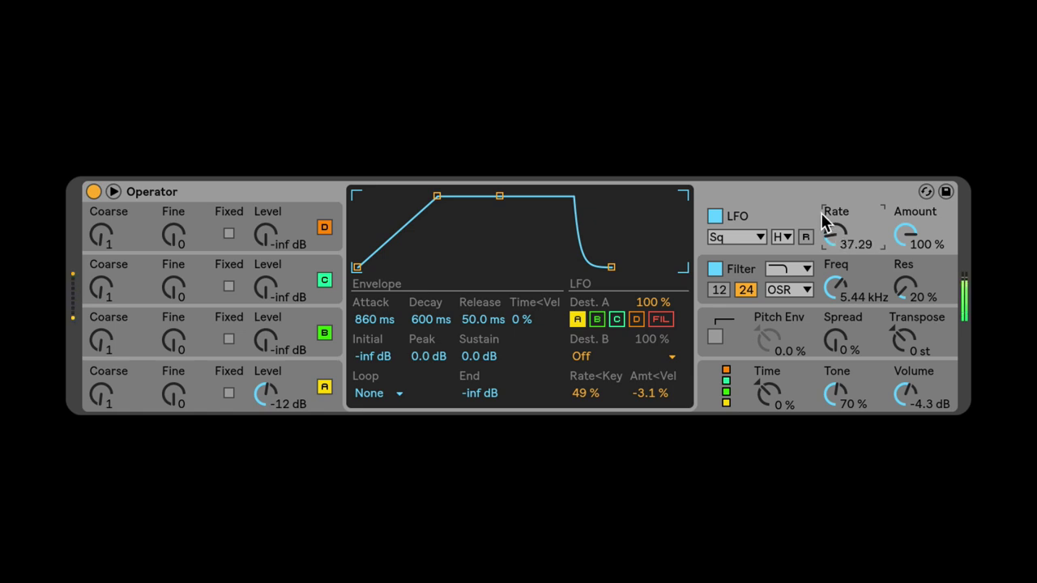
pyautogui.moveTo(821, 212); pyautogui.dragTo(845, 235)
pyautogui.moveTo(832, 236); pyautogui.dragTo(831, 245)
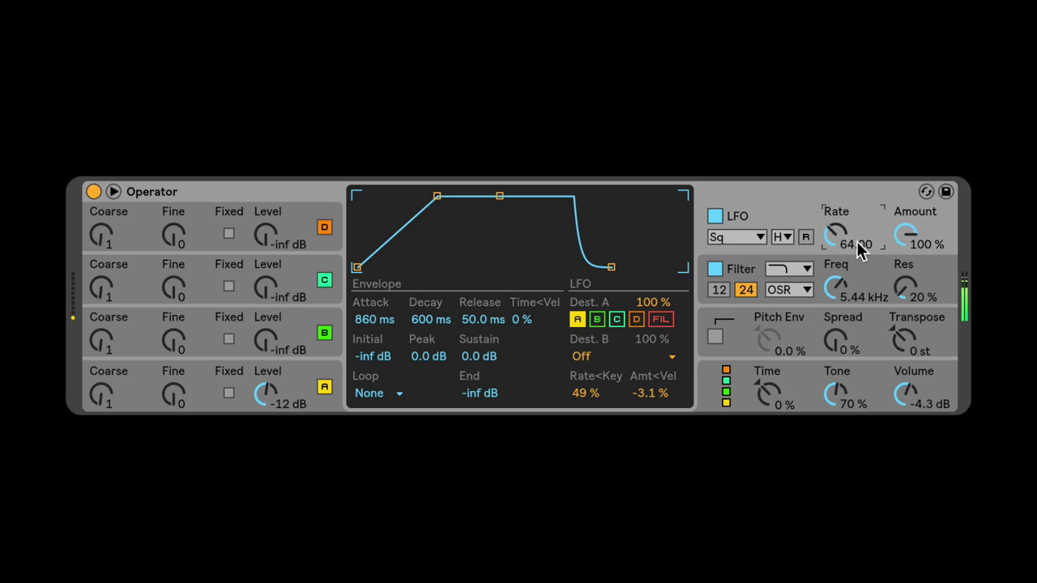
pyautogui.write('60.0')
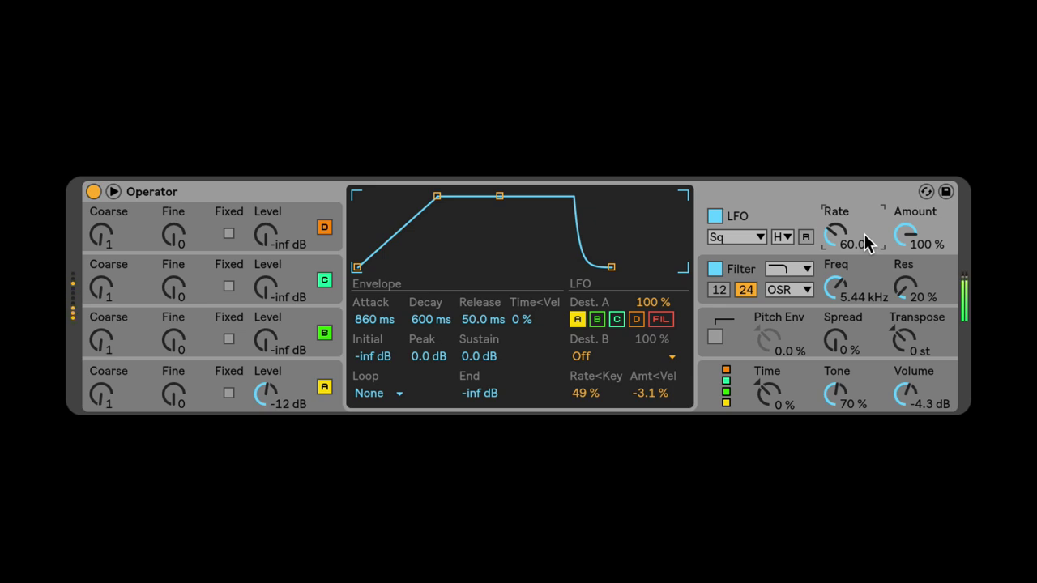
pyautogui.press('Return')
# - Change the LFO waveform to Noise and set its rate to 103.82
pyautogui.click(745, 237)
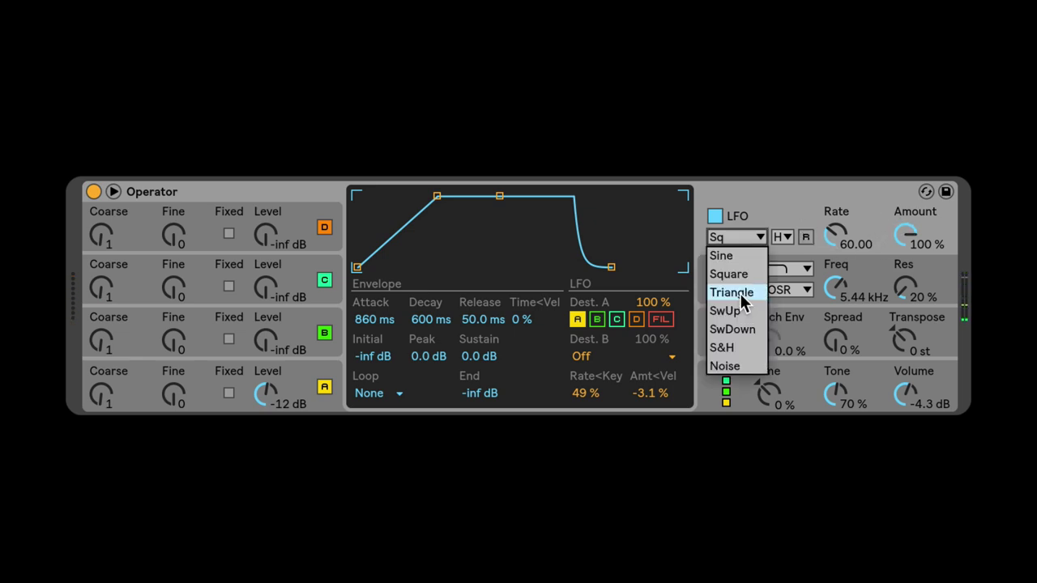
pyautogui.click(751, 238)
pyautogui.click(737, 235)
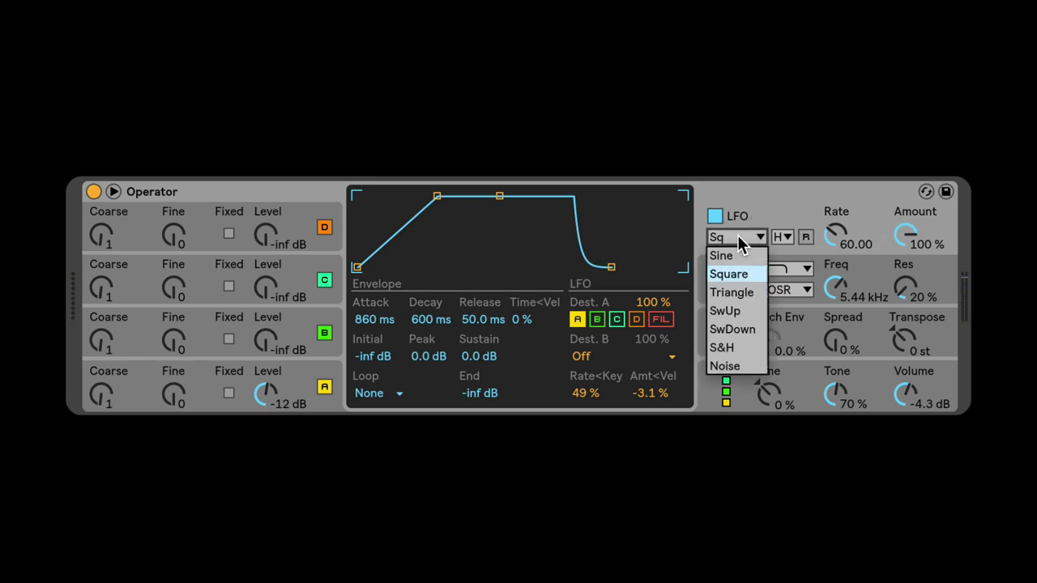
pyautogui.click(746, 366)
pyautogui.moveTo(898, 228)
pyautogui.mouseDown()
pyautogui.moveTo(898, 238)
pyautogui.moveTo(899, 220)
pyautogui.mouseUp()
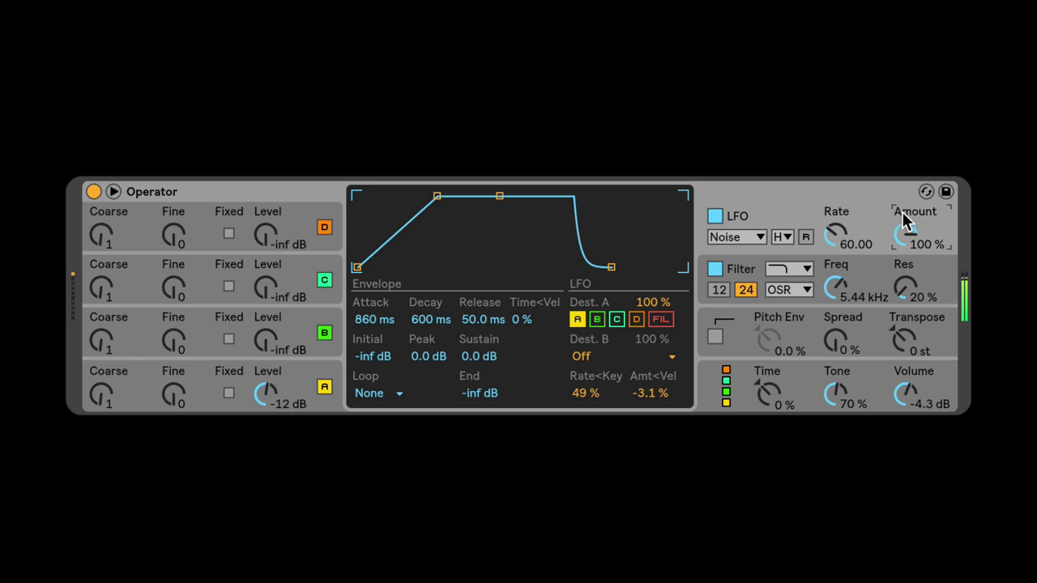
pyautogui.click(837, 237)
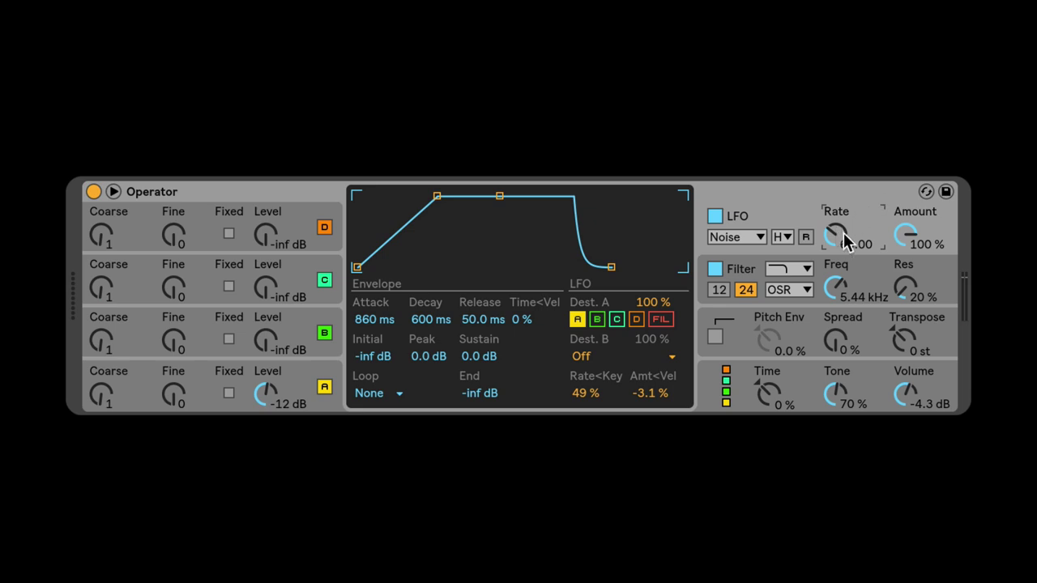
pyautogui.moveTo(836, 235)
pyautogui.mouseDown()
pyautogui.moveTo(836, 186)
pyautogui.moveTo(839, 228)
pyautogui.mouseUp()
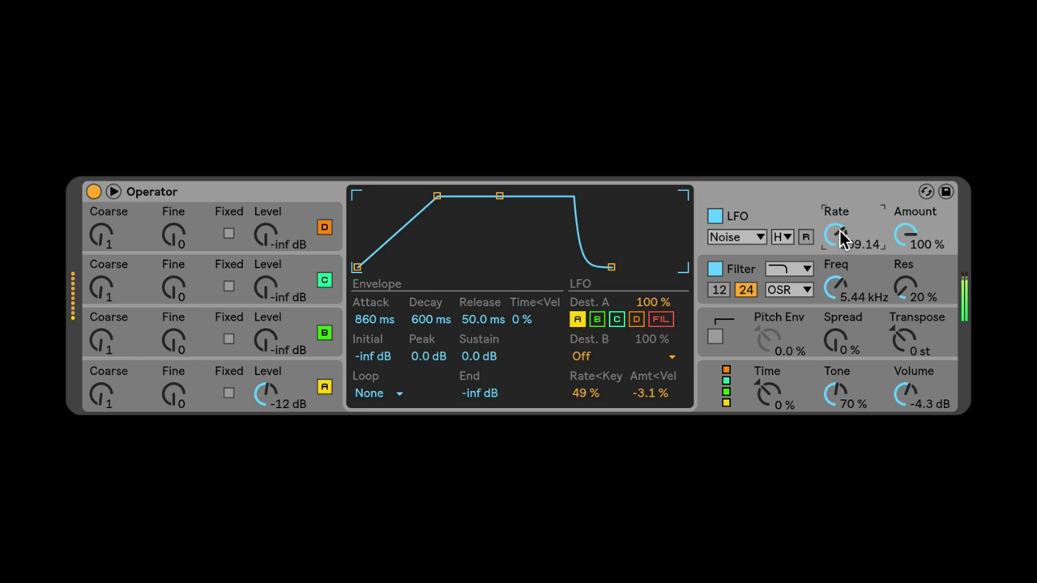
pyautogui.moveTo(839, 235)
pyautogui.mouseDown()
pyautogui.moveTo(839, 258)
pyautogui.moveTo(840, 231)
pyautogui.mouseUp()
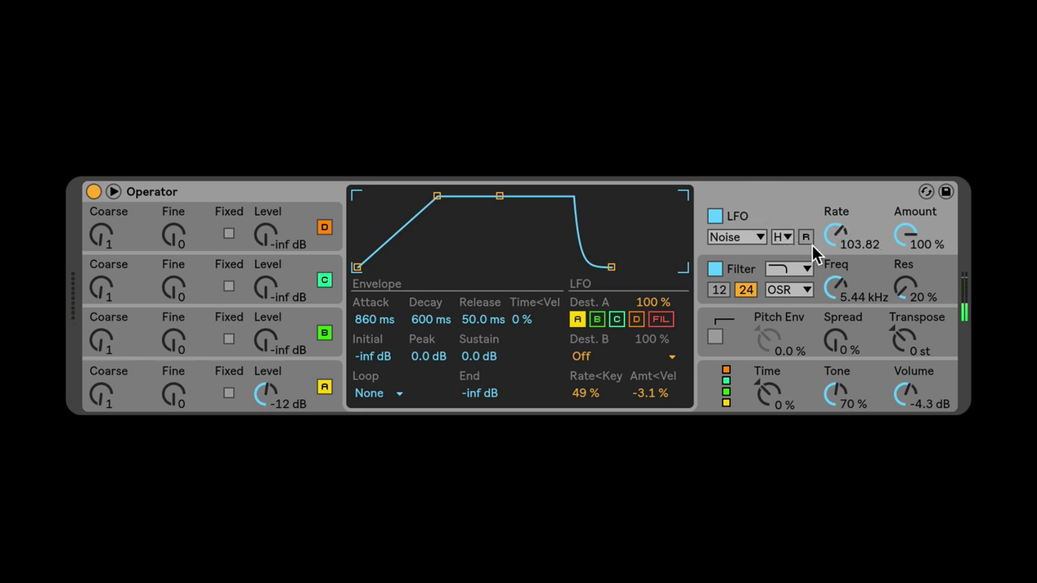
# - Change the LFO waveform to S&H with a rate of 27.21 and an amount of 48%
pyautogui.click(744, 235)
pyautogui.click(747, 235)
pyautogui.click(741, 238)
pyautogui.click(722, 347)
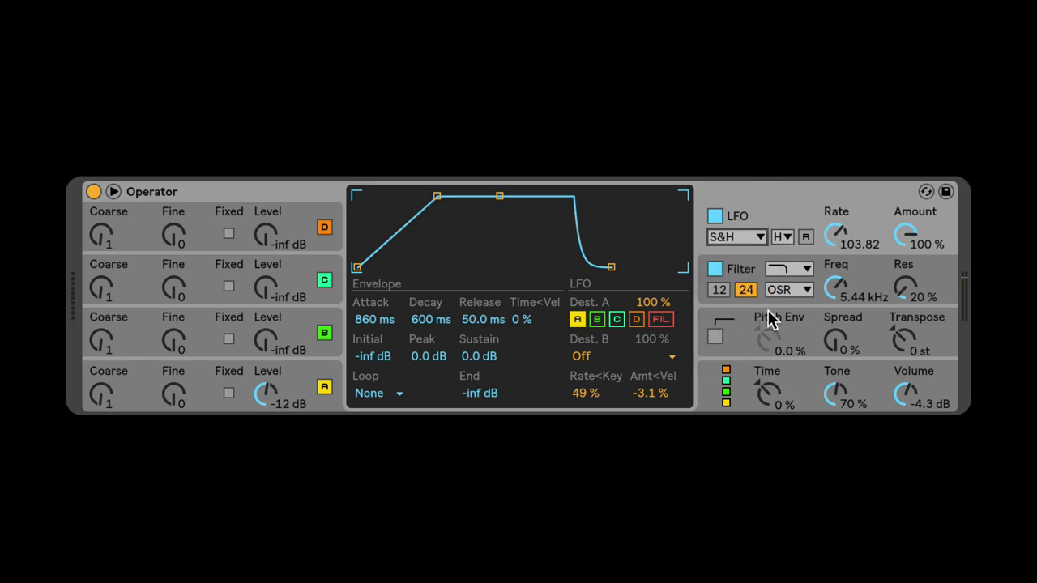
pyautogui.moveTo(839, 236); pyautogui.dragTo(838, 225)
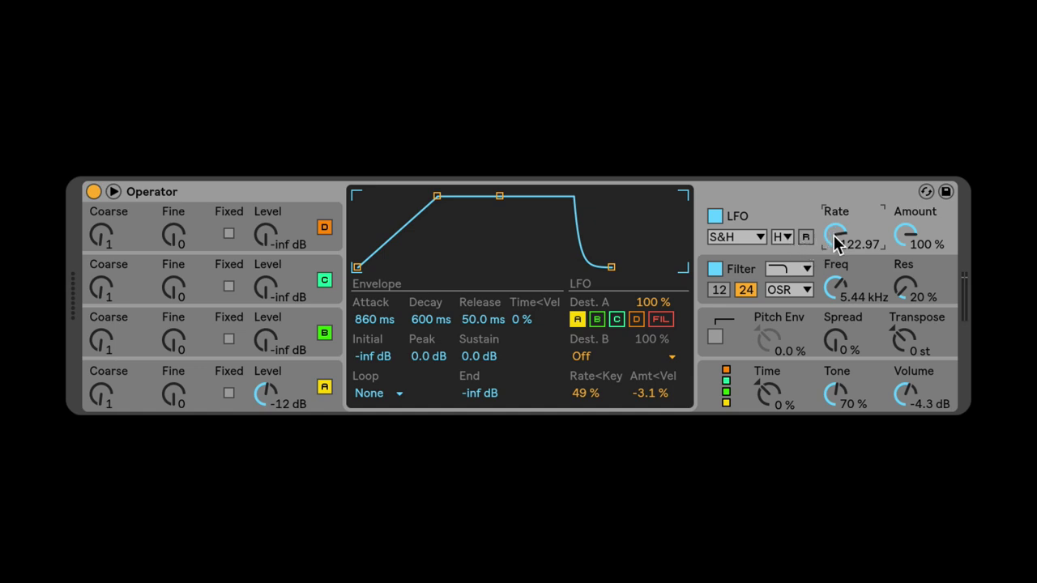
pyautogui.moveTo(835, 239); pyautogui.dragTo(835, 296)
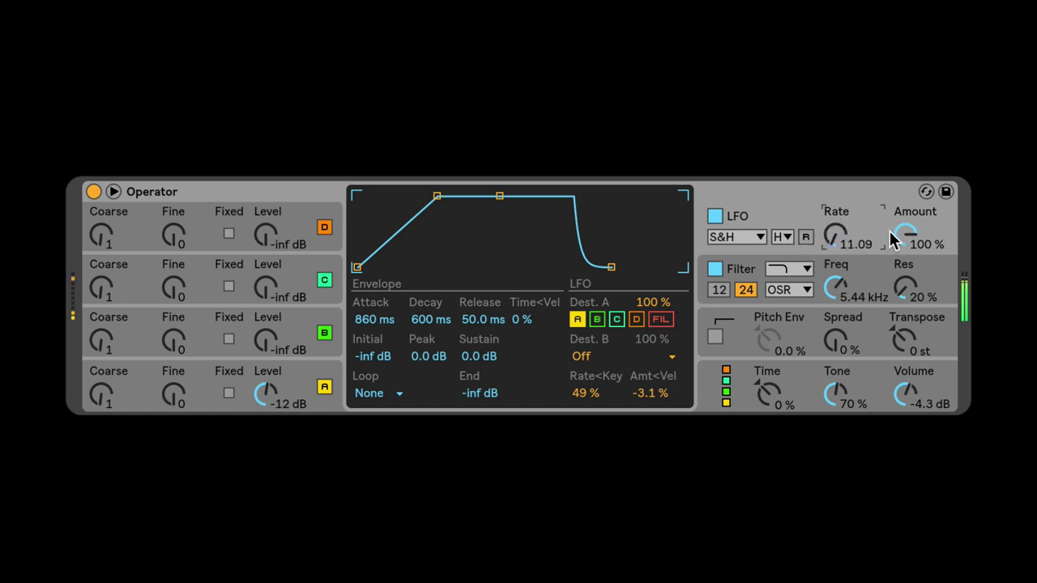
pyautogui.moveTo(850, 231); pyautogui.dragTo(851, 219)
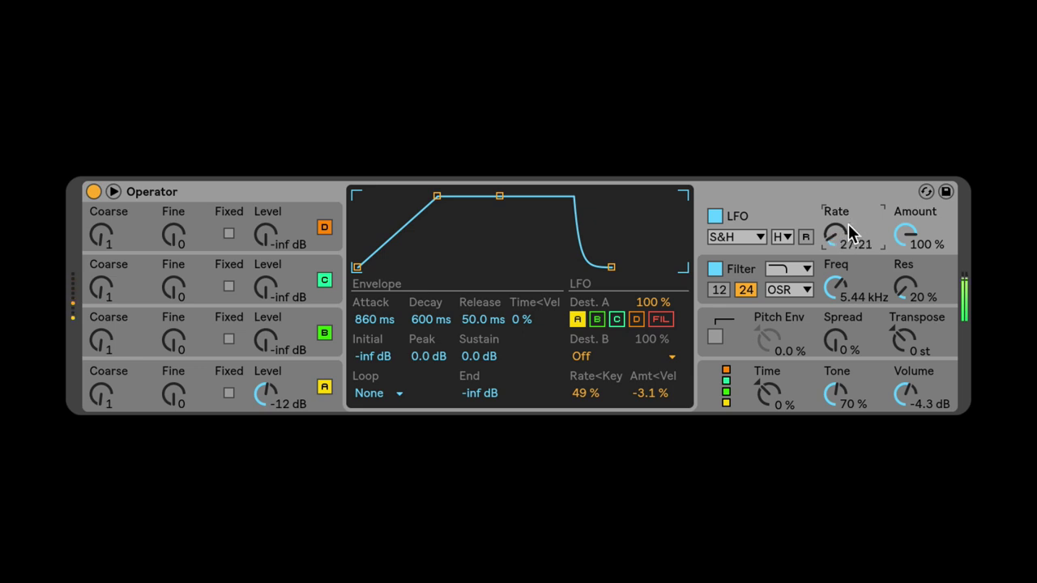
pyautogui.moveTo(905, 235); pyautogui.dragTo(905, 277)
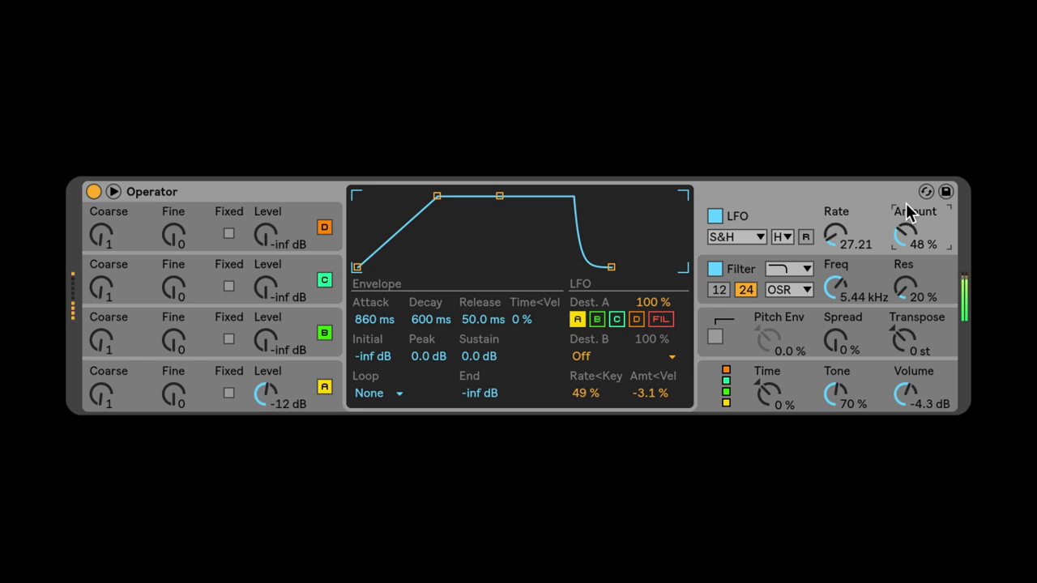
# - Set oscillator A's envelope to a 588 ms decay and -inf dB sustain, and increase the filter drive
pyautogui.click(324, 386)
pyautogui.moveTo(420, 197); pyautogui.dragTo(419, 268)
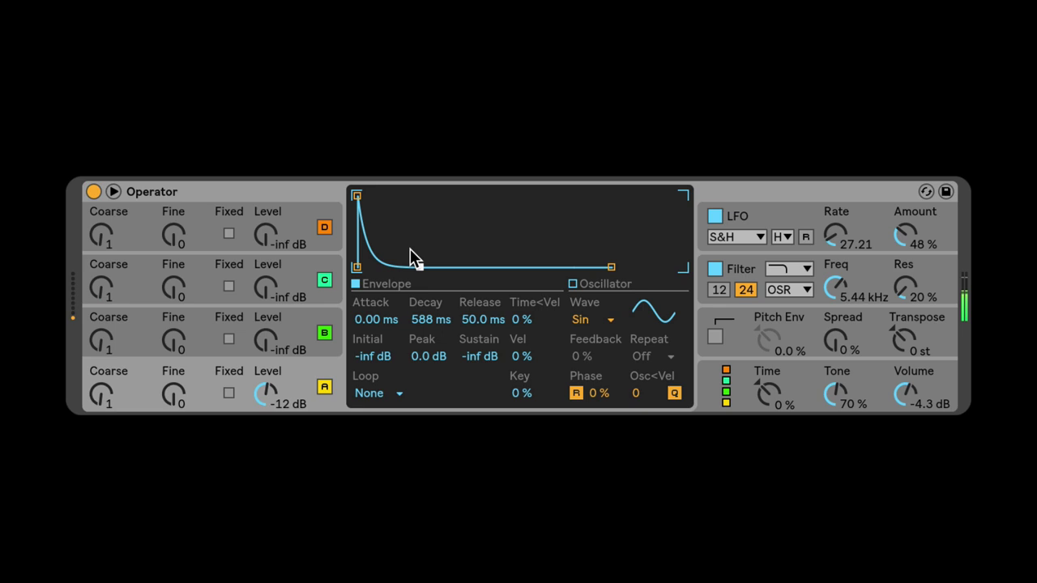
pyautogui.click(738, 267)
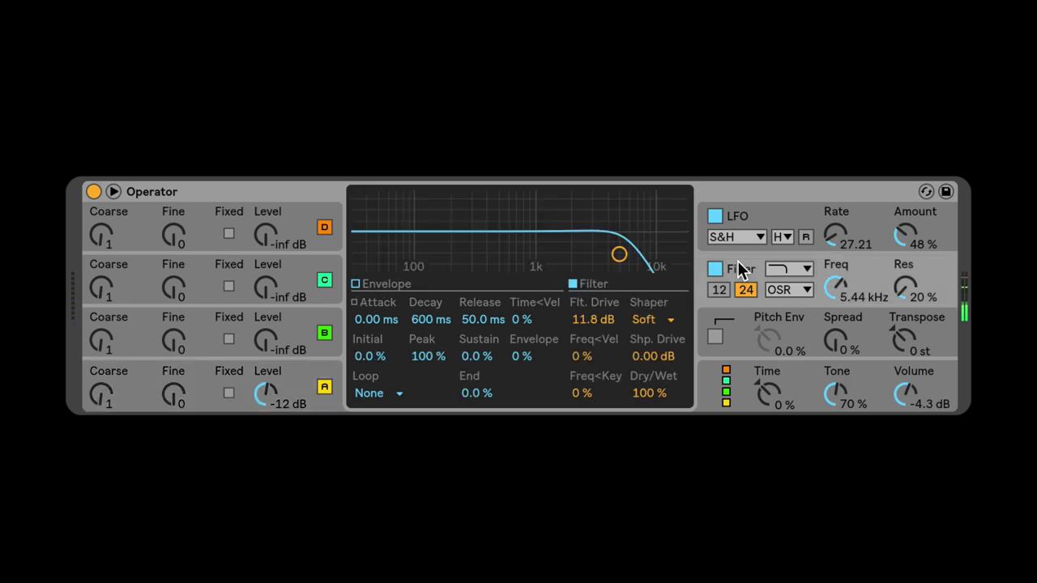
pyautogui.moveTo(612, 322); pyautogui.dragTo(586, 340)
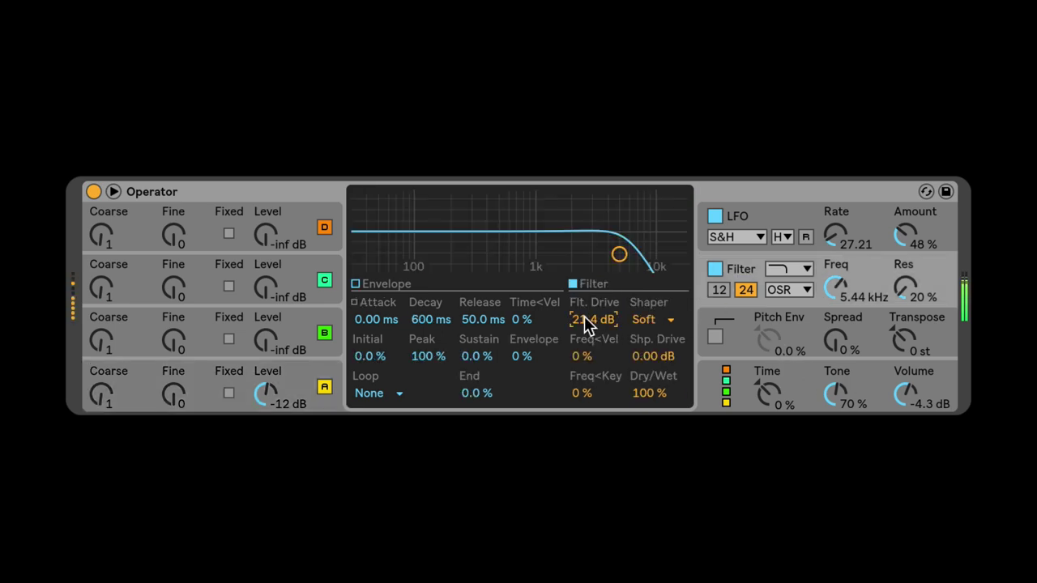
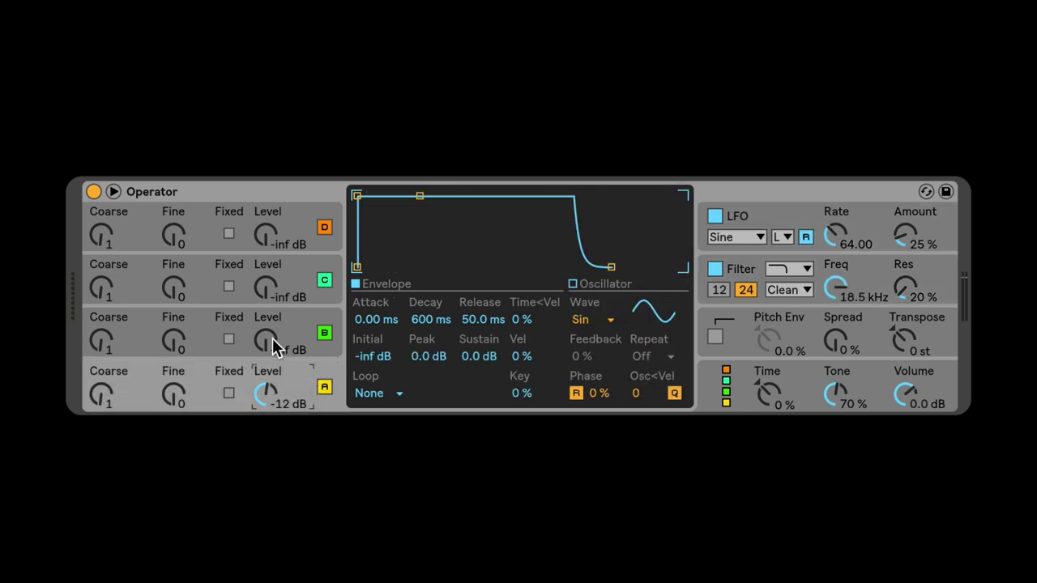
# - Set oscillators B and C to -10 dB and D to -7.3 dB, with Coarse 0.5 for C and 4 for D
pyautogui.moveTo(272, 338); pyautogui.dragTo(274, 207)
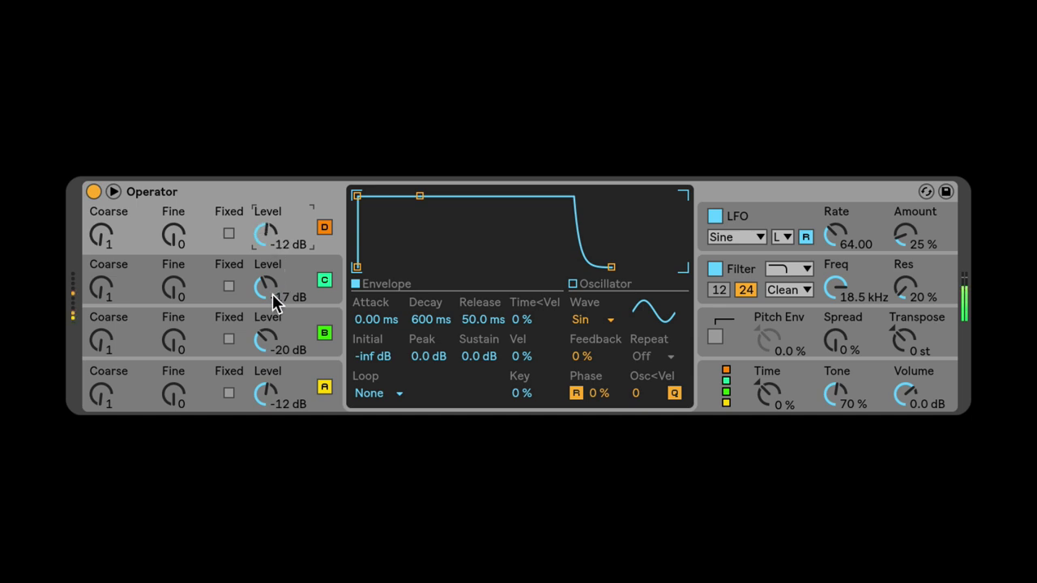
pyautogui.moveTo(278, 297); pyautogui.dragTo(278, 291)
pyautogui.moveTo(266, 343); pyautogui.dragTo(267, 334)
pyautogui.moveTo(264, 237); pyautogui.dragTo(264, 229)
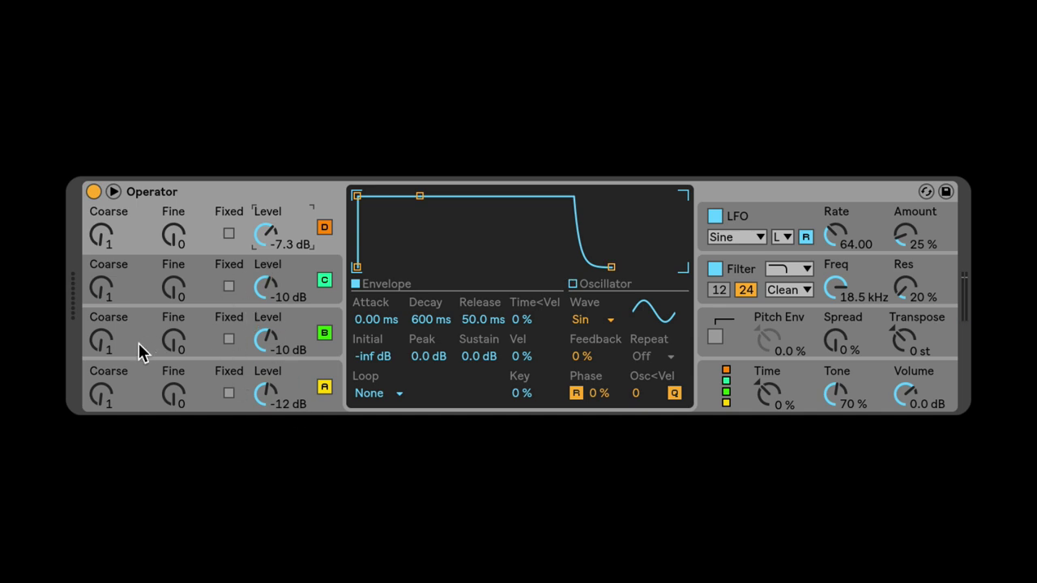
pyautogui.moveTo(101, 288); pyautogui.dragTo(101, 296)
pyautogui.moveTo(103, 240)
pyautogui.mouseDown()
pyautogui.moveTo(102, 231)
pyautogui.moveTo(106, 248)
pyautogui.mouseUp()
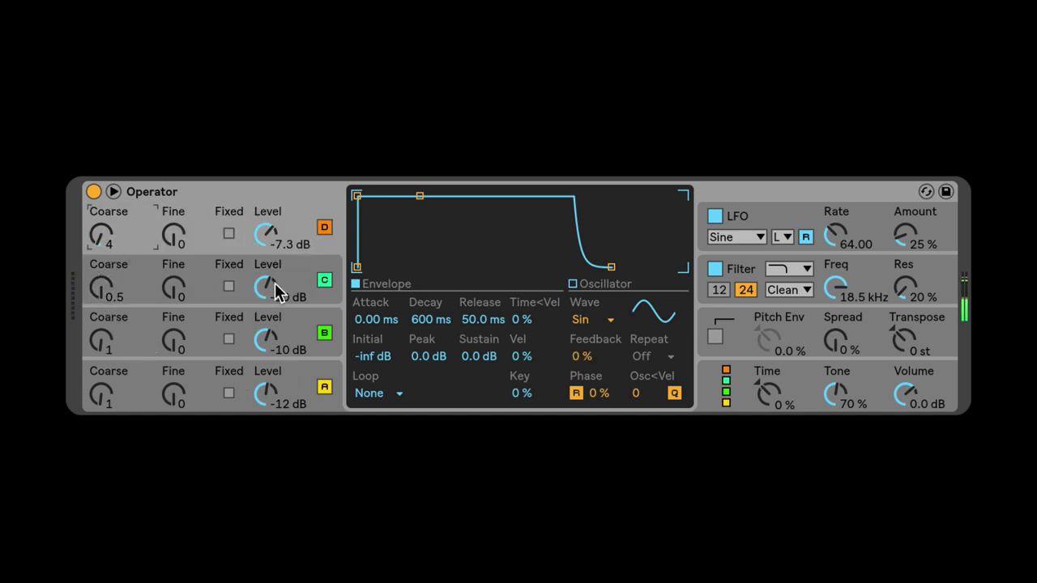
# - Try FM Dr as the LFO's Dest. B and reset that destination to Off
pyautogui.click(777, 224)
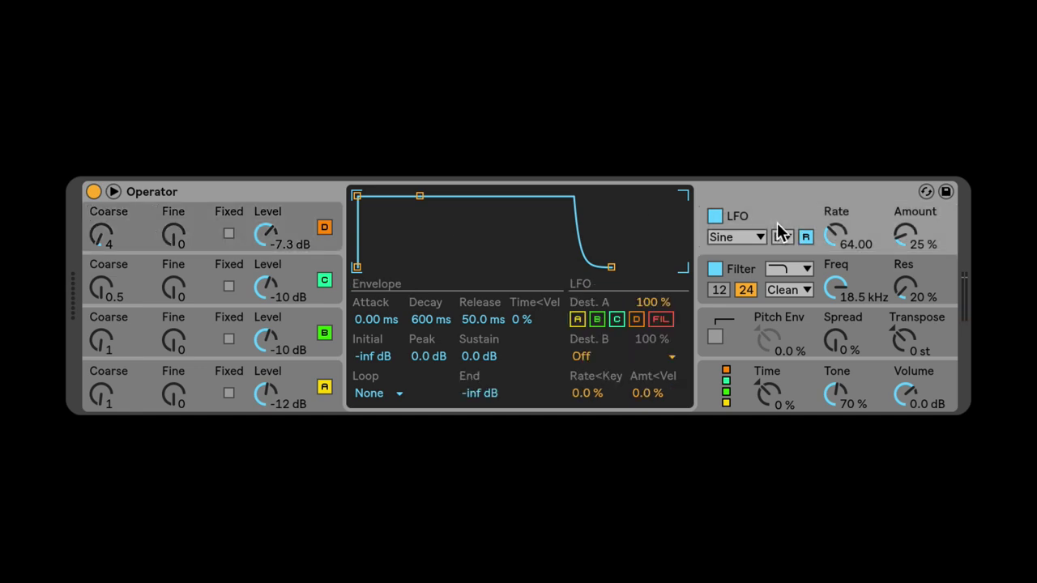
pyautogui.click(595, 360)
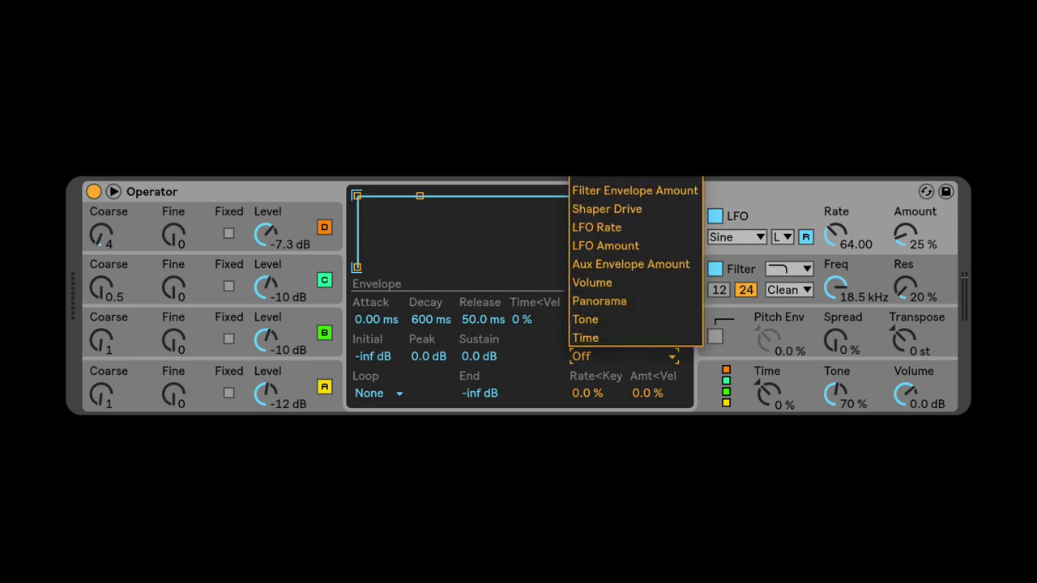
pyautogui.click(615, 172)
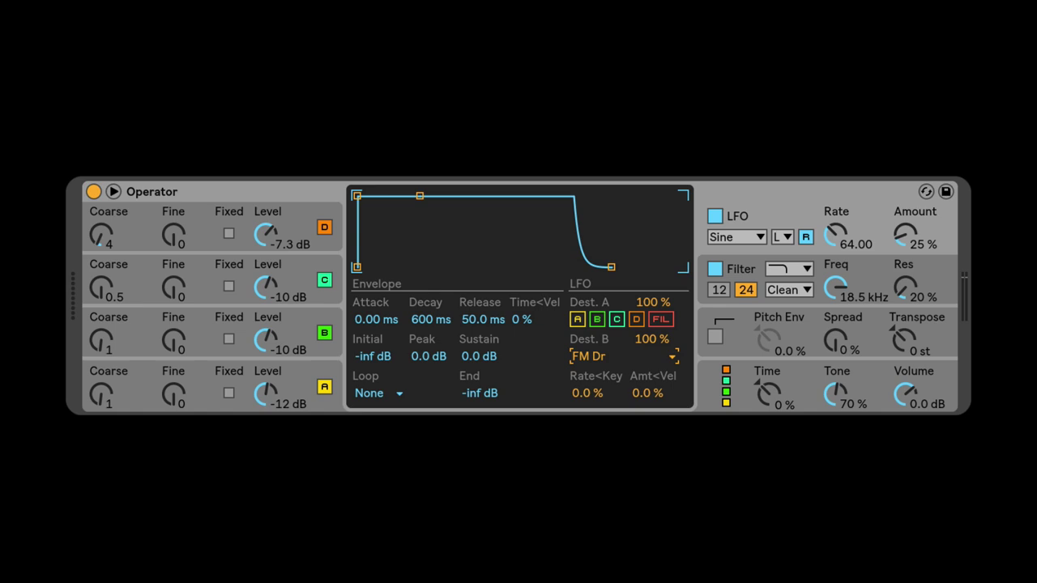
pyautogui.click(613, 361)
pyautogui.press('Escape')
pyautogui.press('Delete')
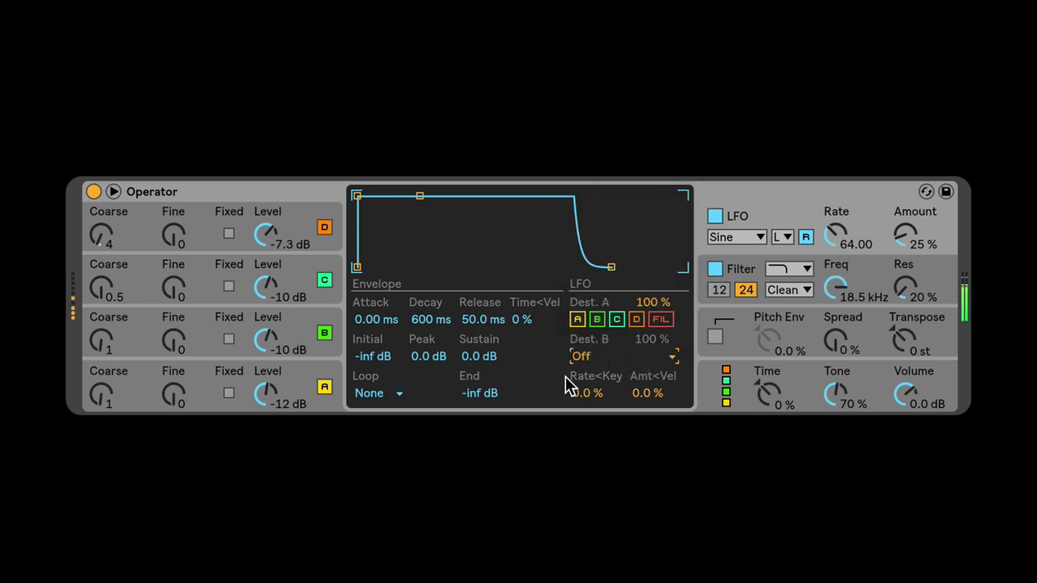
# - Restore FM Dr as the LFO's Dest. B, set the LFO amount to 63% and lower the filter frequency to 8.18 kHz
pyautogui.click(586, 362)
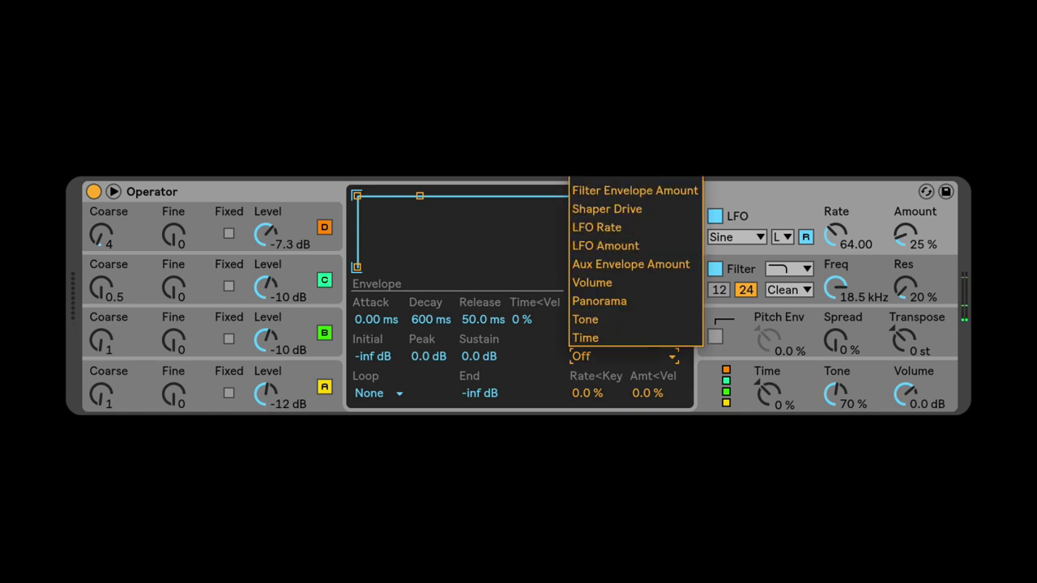
pyautogui.press('Escape')
pyautogui.hotkey('ctrl', 'z')
pyautogui.moveTo(905, 236); pyautogui.dragTo(905, 202)
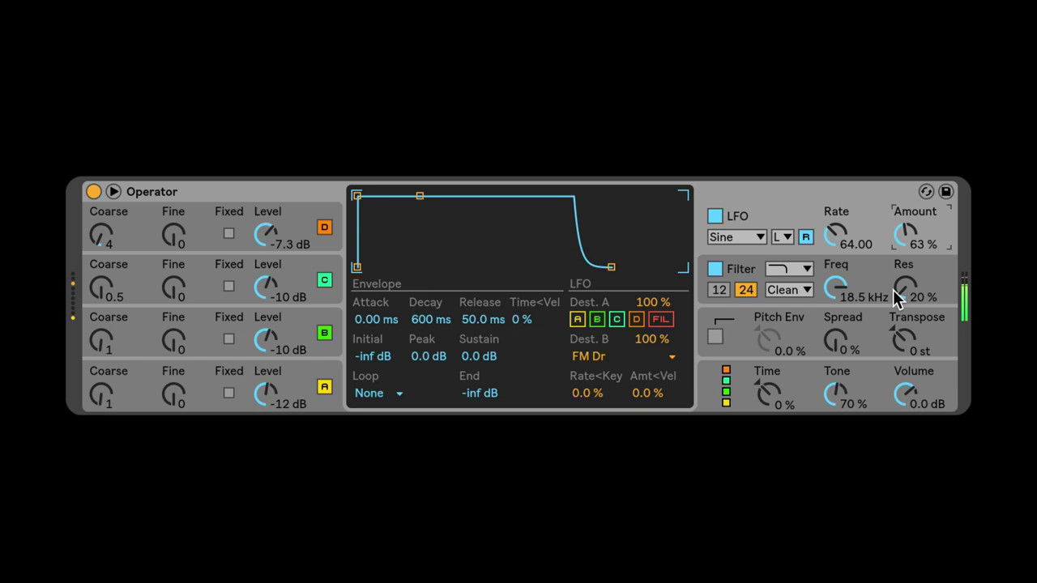
pyautogui.moveTo(840, 300)
pyautogui.mouseDown()
pyautogui.moveTo(839, 334)
pyautogui.moveTo(839, 315)
pyautogui.mouseUp()
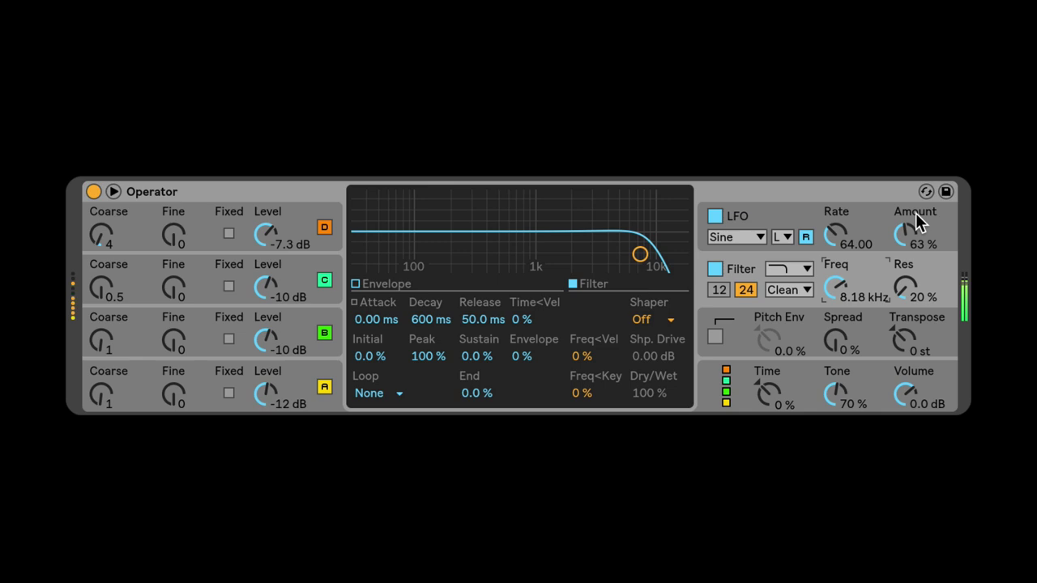
# - Set the LFO to an amount of 100%, the SwDown waveform and the Sync rate range
pyautogui.moveTo(916, 223); pyautogui.dragTo(913, 194)
pyautogui.click(734, 237)
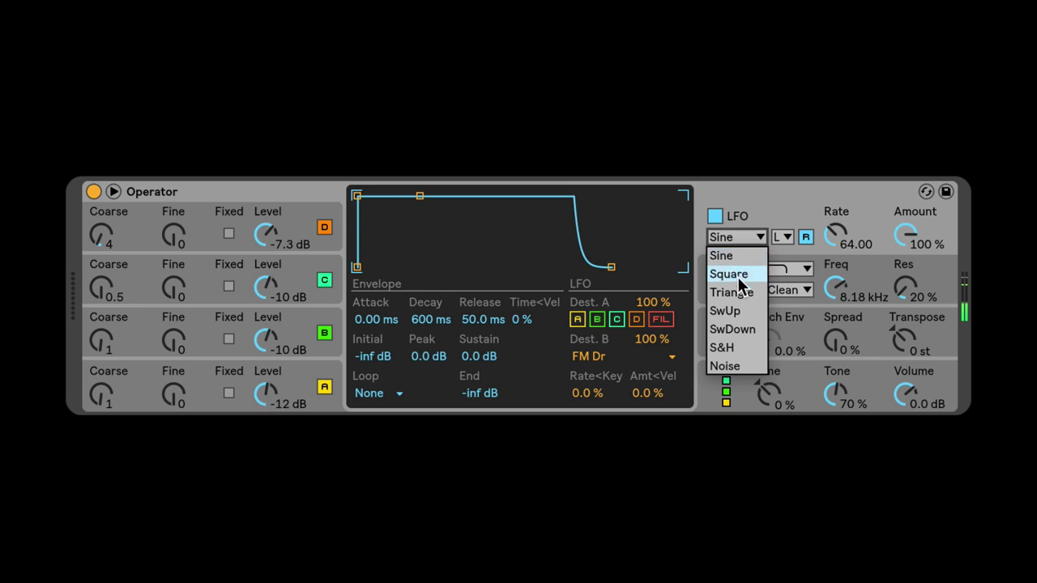
pyautogui.click(746, 330)
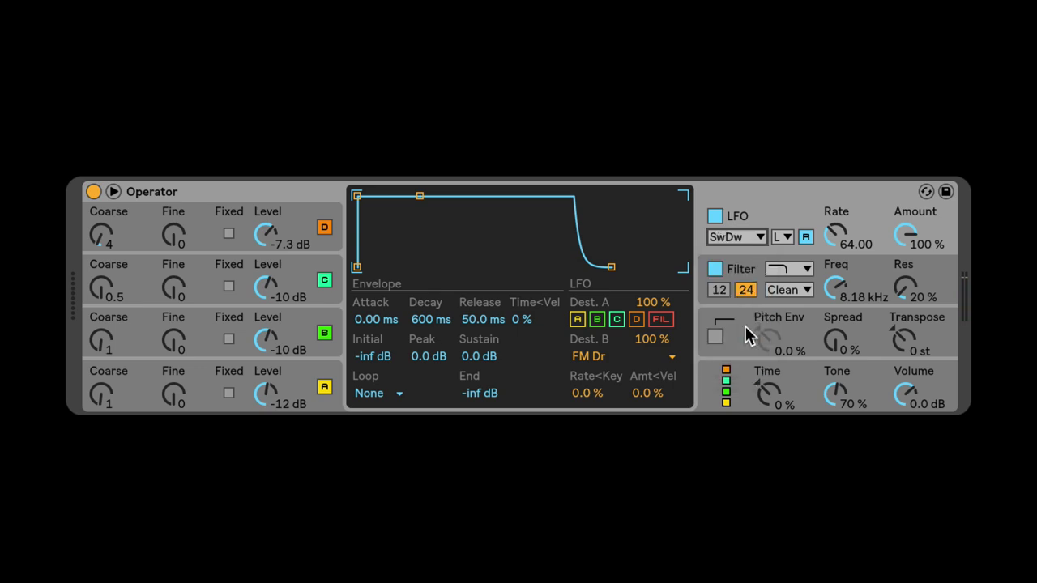
pyautogui.click(781, 236)
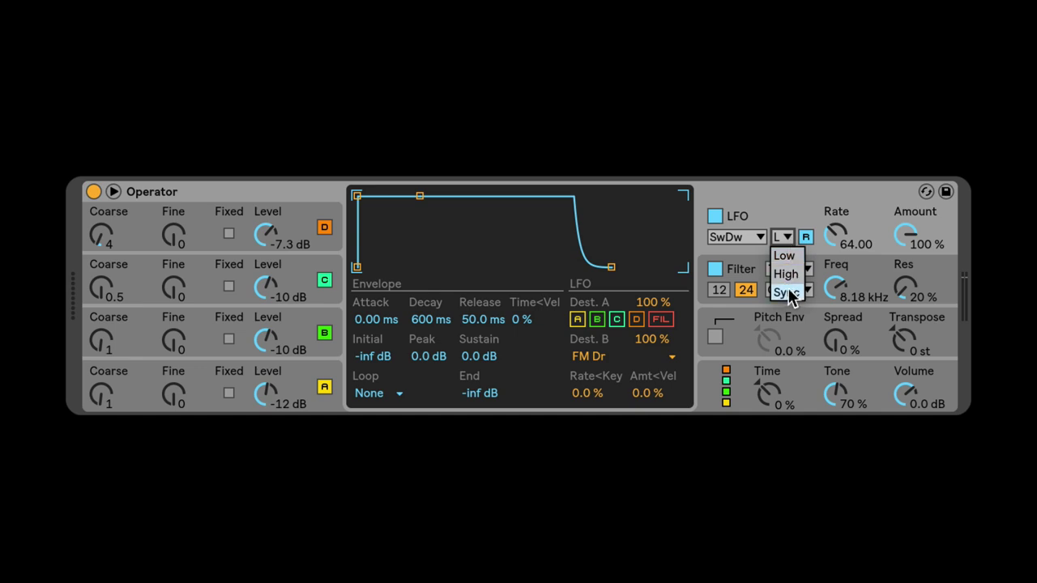
pyautogui.click(786, 293)
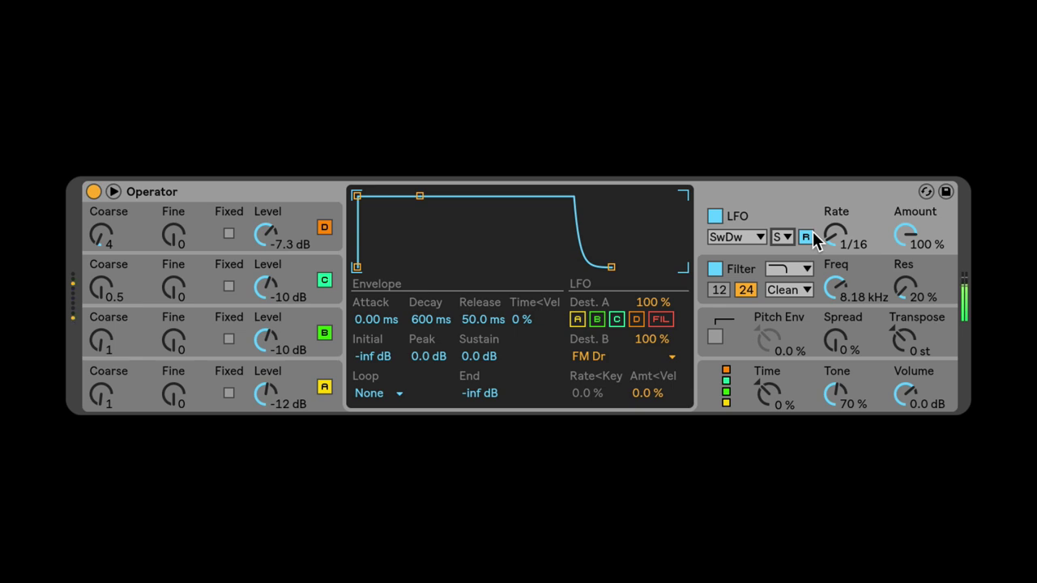
pyautogui.moveTo(906, 234)
pyautogui.mouseDown()
pyautogui.moveTo(905, 304)
pyautogui.moveTo(906, 235)
pyautogui.mouseUp()
# - Set the LFO's Dest. B to Shaper Drive and lower oscillators B to -17 dB, C to -20 dB and D to -22 dB
pyautogui.click(643, 360)
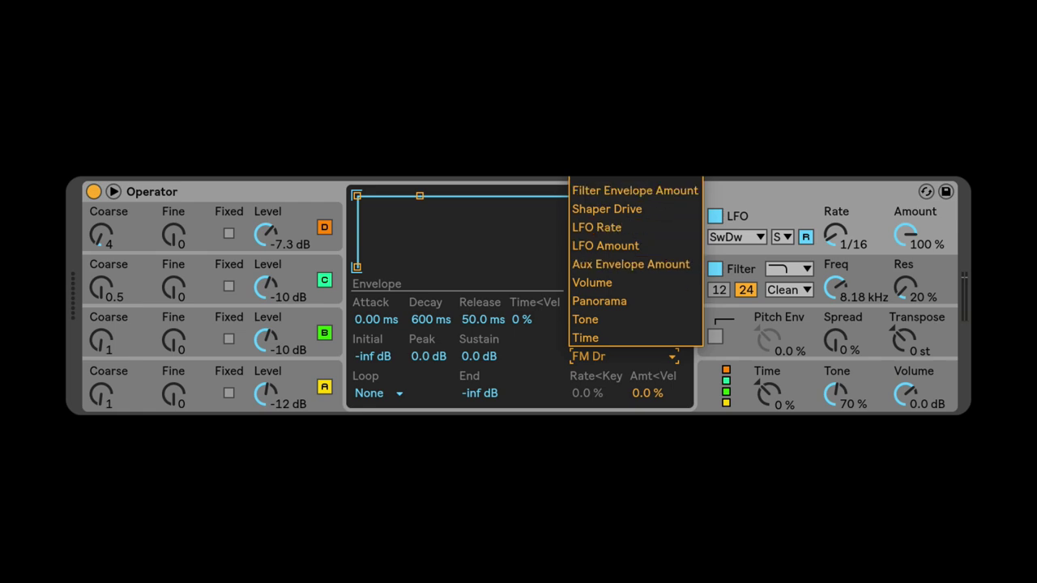
pyautogui.click(677, 209)
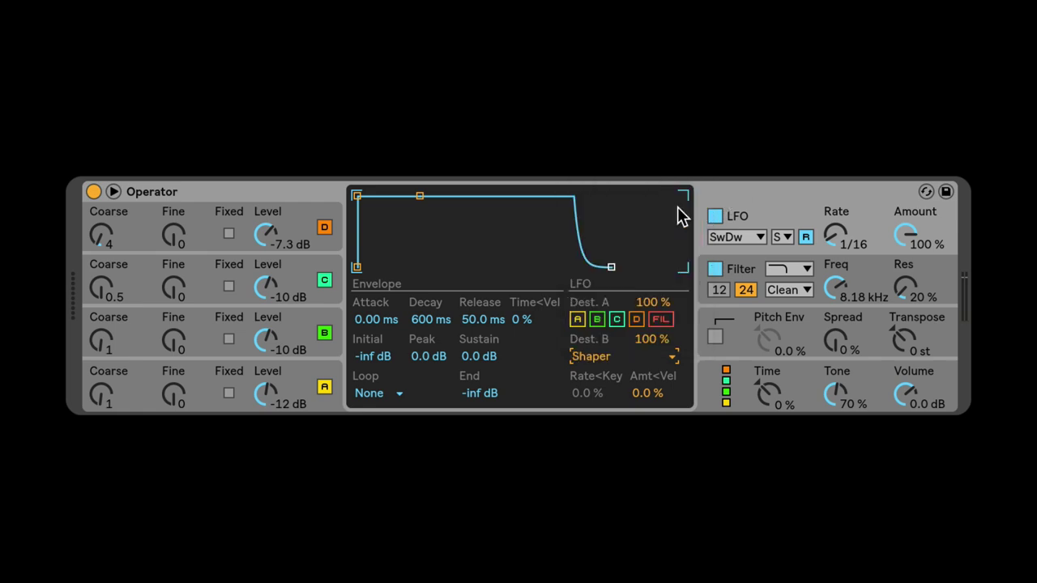
pyautogui.moveTo(268, 338); pyautogui.dragTo(267, 354)
pyautogui.moveTo(266, 287); pyautogui.dragTo(265, 303)
pyautogui.moveTo(264, 235); pyautogui.dragTo(264, 252)
pyautogui.moveTo(269, 294); pyautogui.dragTo(268, 299)
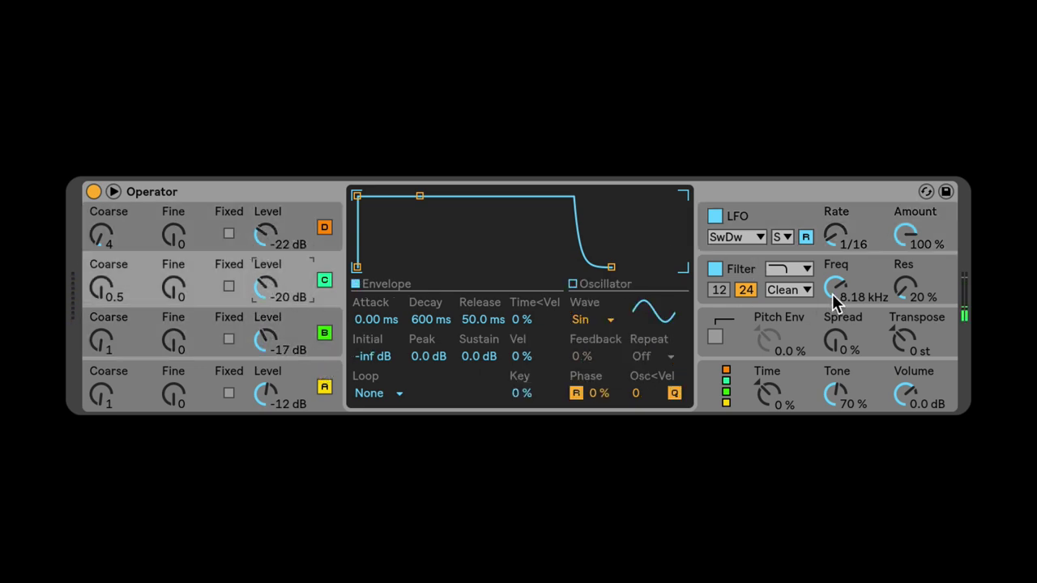
# - Configure the filter with a 17.6 kHz frequency, Hard shaper, SMP circuit and 2.62 dB filter drive
pyautogui.moveTo(834, 293); pyautogui.dragTo(834, 275)
pyautogui.click(669, 324)
pyautogui.click(661, 376)
pyautogui.click(793, 291)
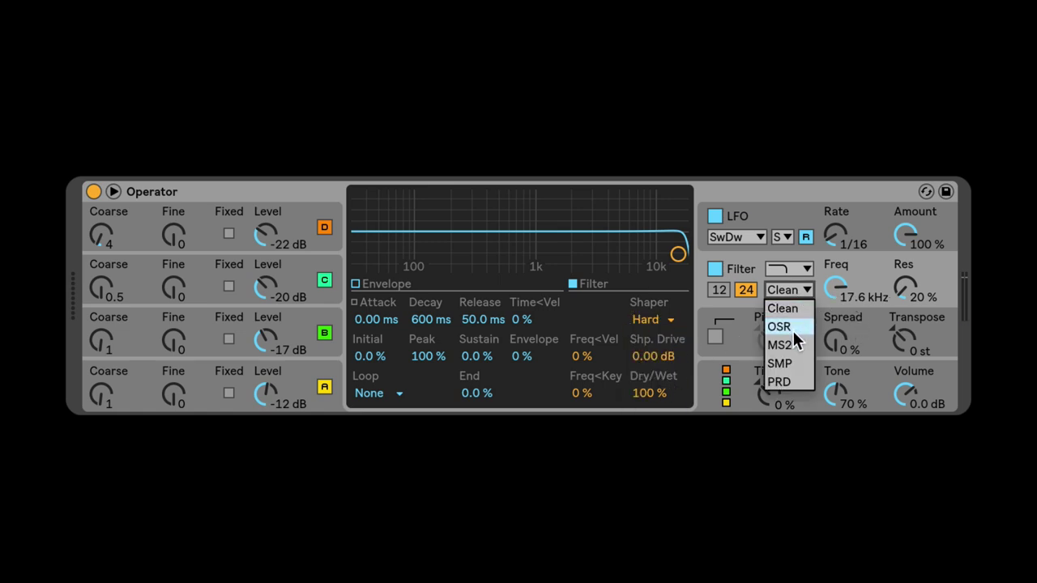
pyautogui.click(799, 364)
pyautogui.moveTo(590, 320); pyautogui.dragTo(590, 299)
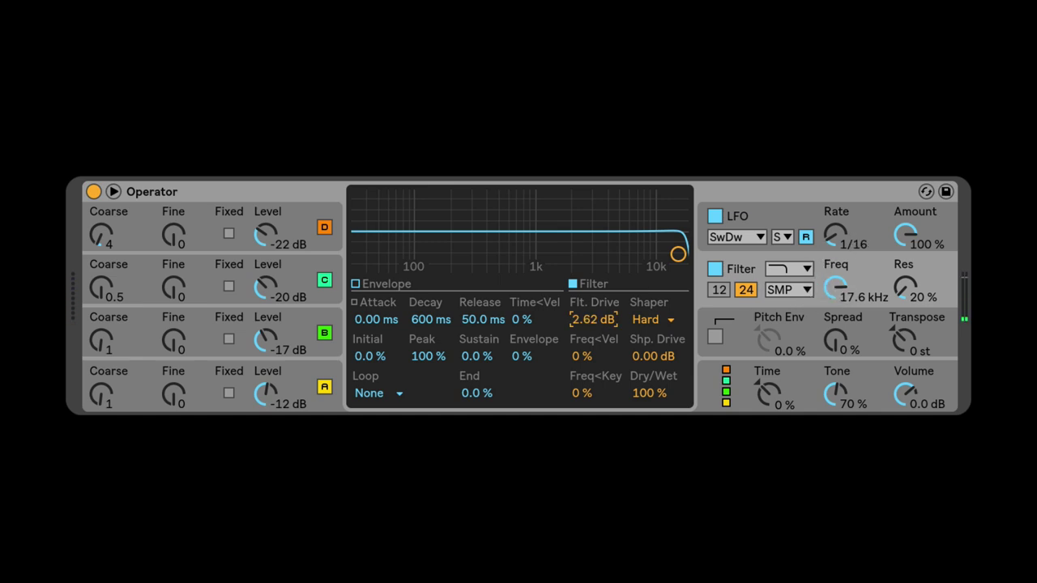
# - Lower the overall volume to -6.7 dB and set the number of voices to 1
pyautogui.moveTo(918, 408); pyautogui.dragTo(899, 373)
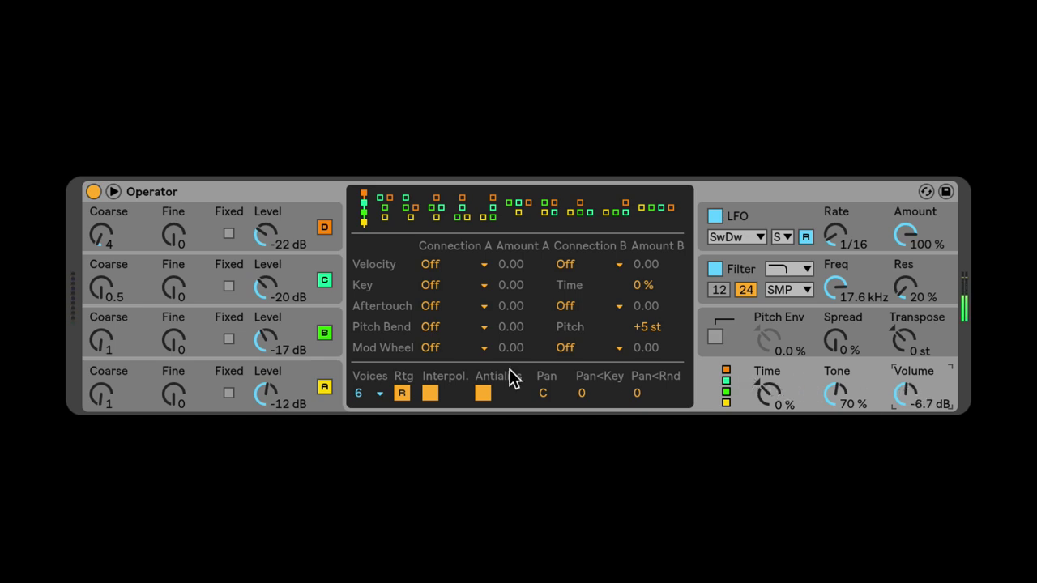
pyautogui.click(378, 395)
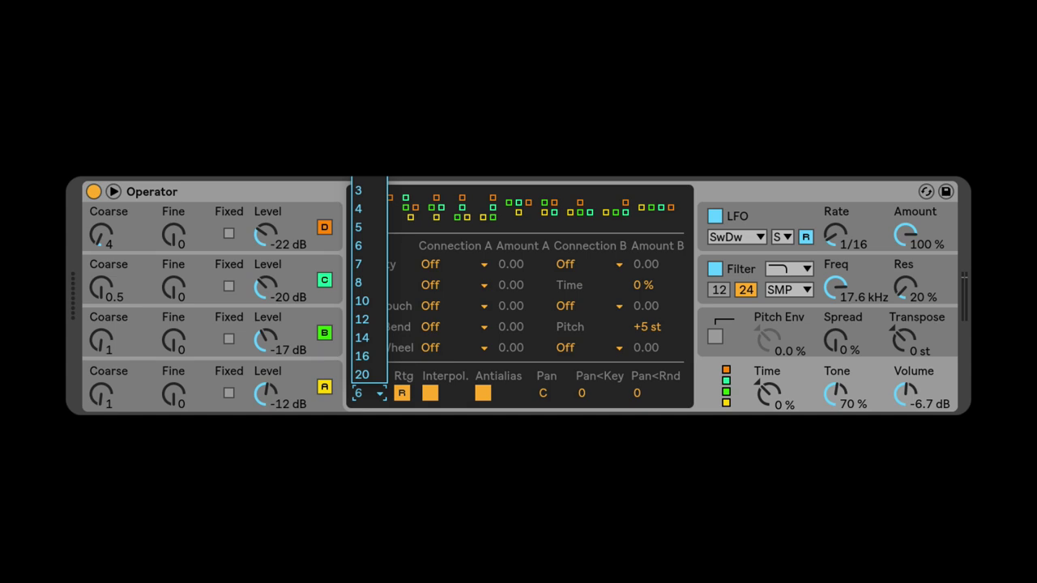
pyautogui.press('Up')
pyautogui.press('Up')
pyautogui.press('Up')
pyautogui.press('Up')
pyautogui.press('Up')
pyautogui.press('Return')
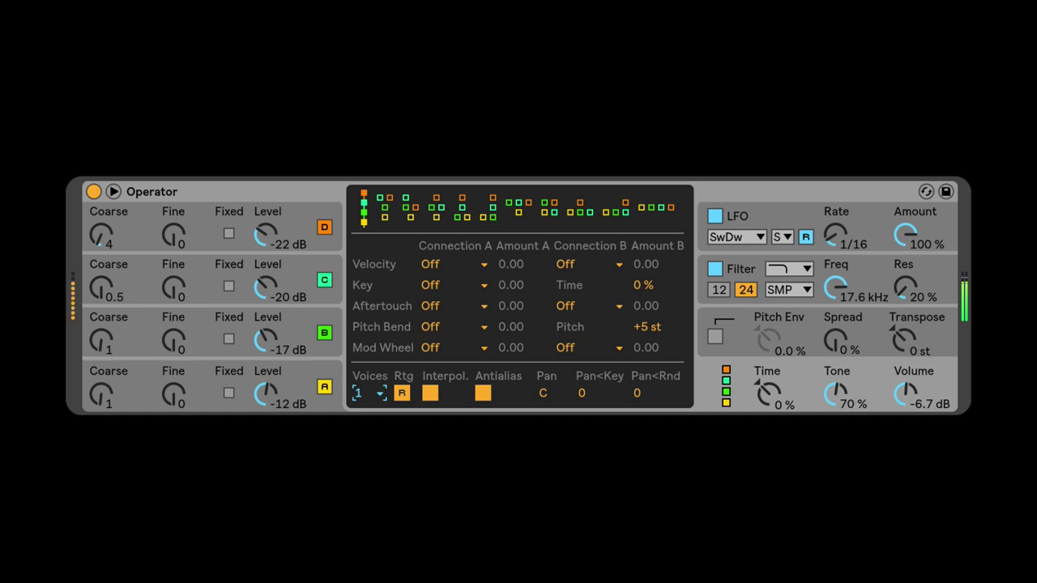
pyautogui.click(749, 371)
pyautogui.click(739, 245)
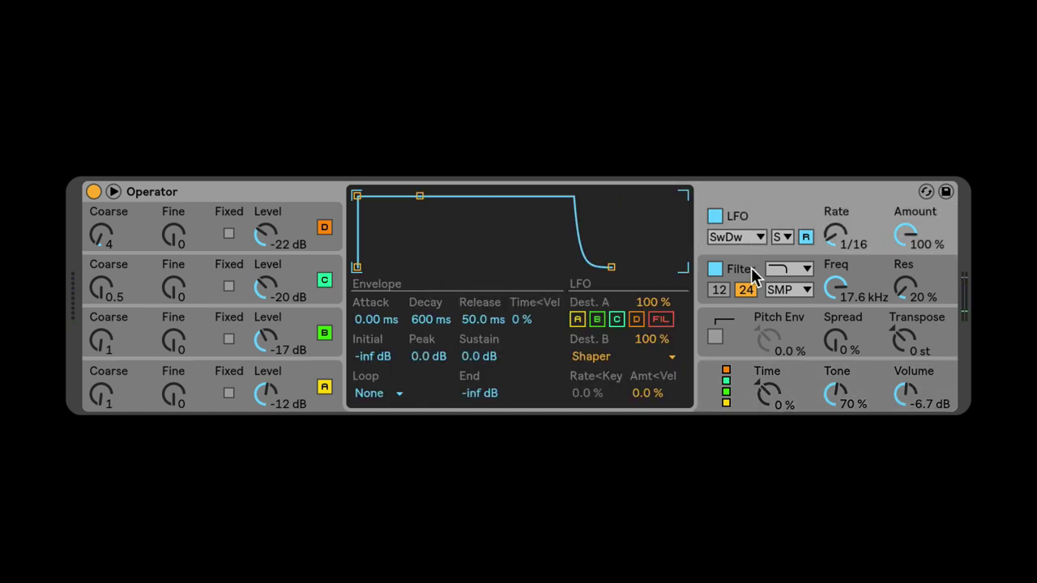
pyautogui.click(736, 389)
pyautogui.click(734, 333)
pyautogui.click(577, 392)
pyautogui.moveTo(645, 392); pyautogui.dragTo(646, 377)
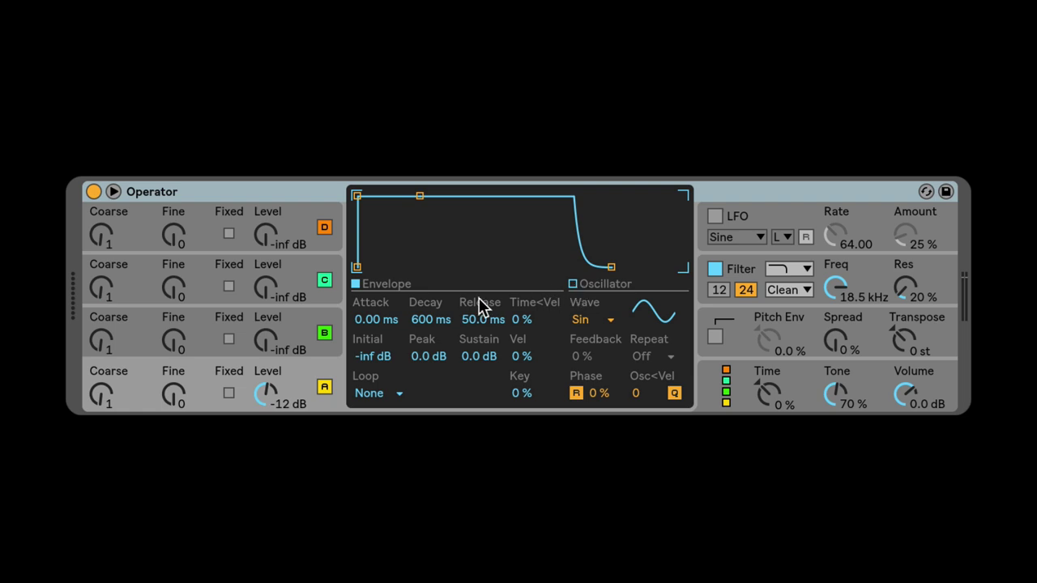
# - Set oscillator A's waveform to SwD and shape its envelope with a 1.81 s decay and -inf dB sustain
pyautogui.click(308, 389)
pyautogui.click(389, 397)
pyautogui.click(377, 394)
pyautogui.click(582, 320)
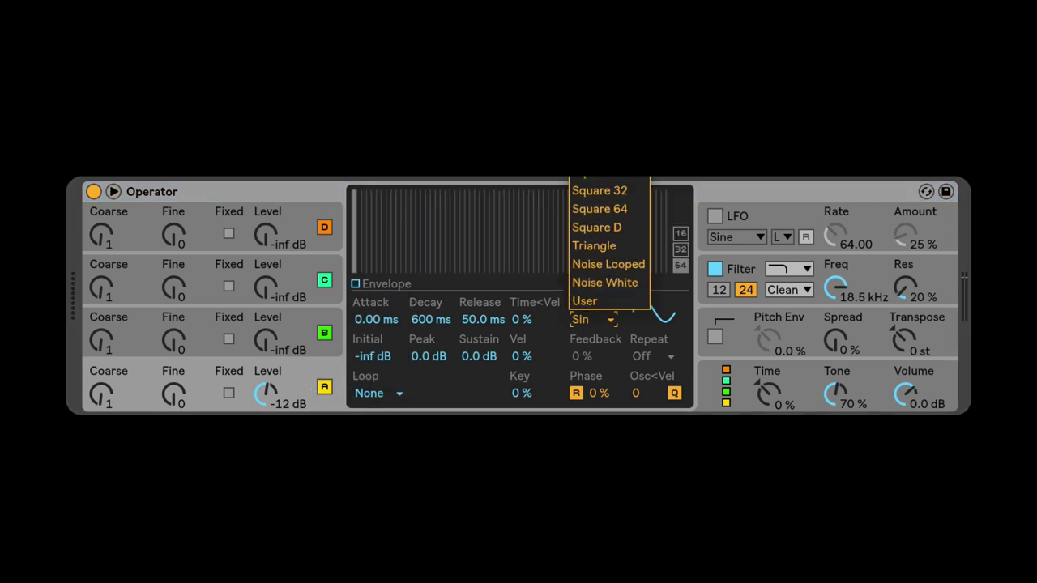
pyautogui.click(599, 181)
pyautogui.click(355, 283)
pyautogui.moveTo(419, 192); pyautogui.dragTo(407, 277)
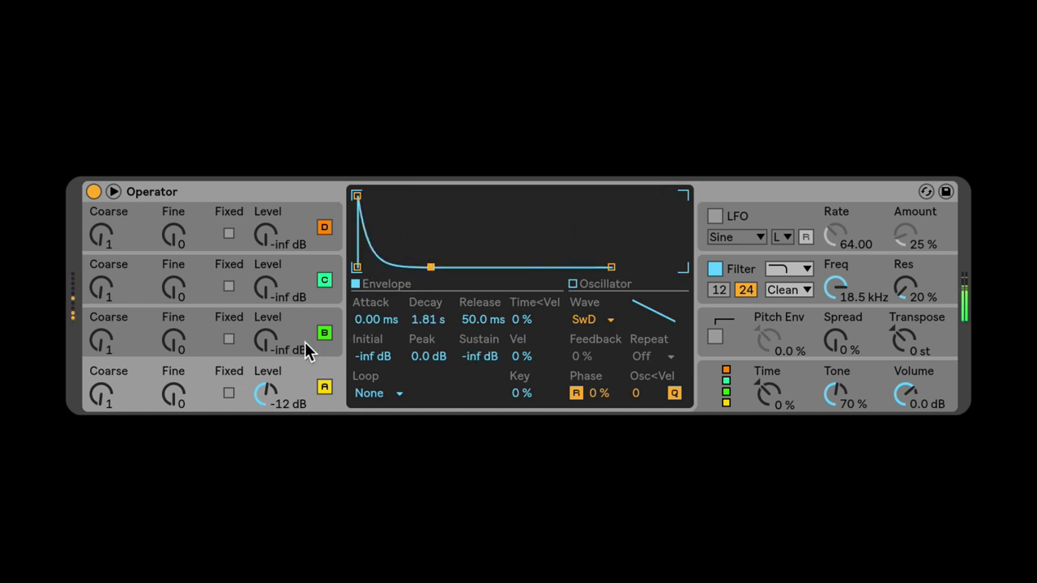
# - Copy oscillator A's settings to oscillator B
pyautogui.click(319, 369)
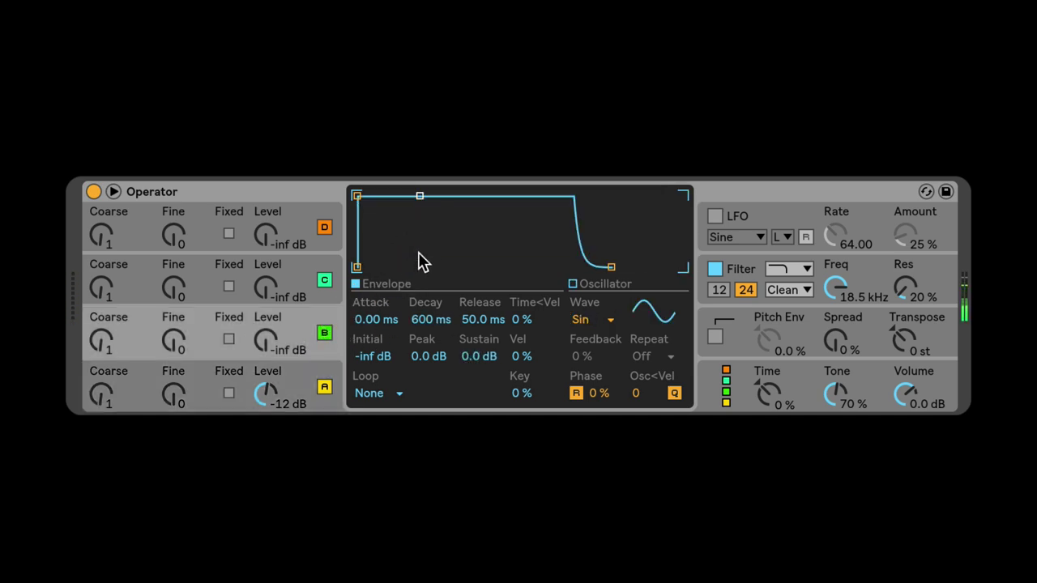
pyautogui.rightClick(419, 260)
pyautogui.click(483, 199)
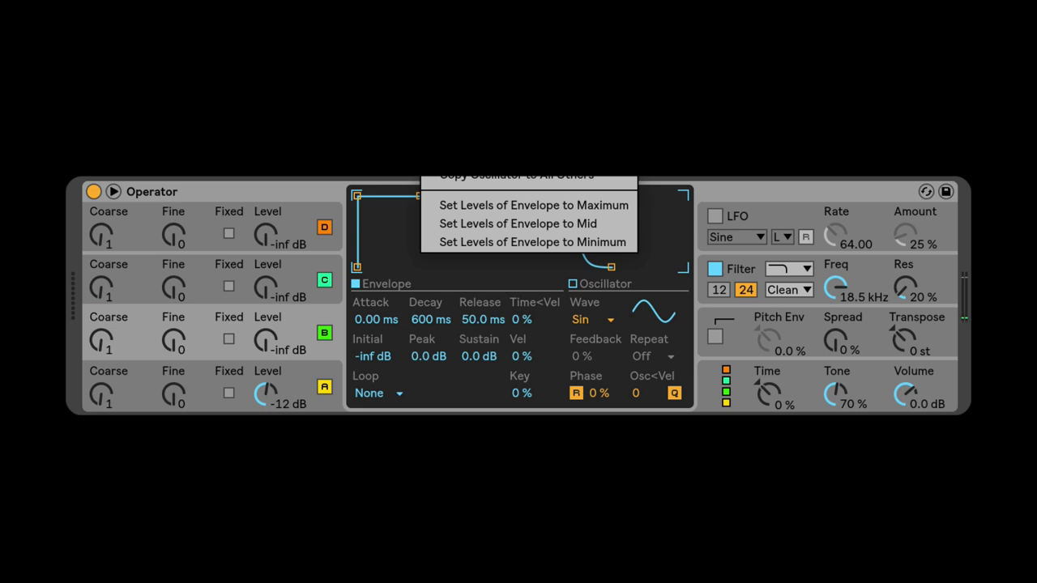
pyautogui.rightClick(395, 240)
pyautogui.click(300, 389)
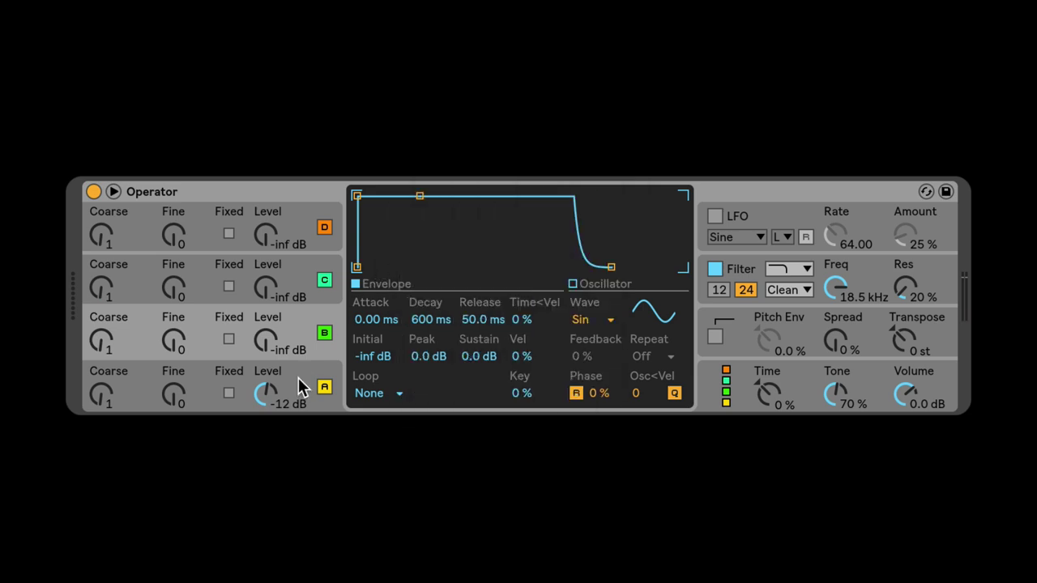
pyautogui.rightClick(430, 222)
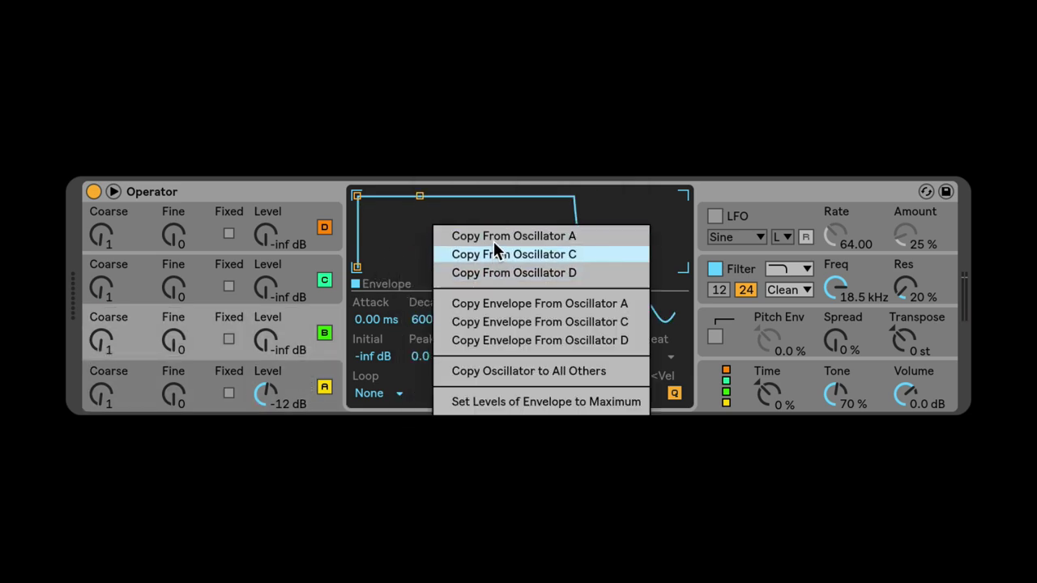
pyautogui.click(461, 236)
# - Copy oscillator A's settings to oscillators C and D
pyautogui.click(322, 278)
pyautogui.rightClick(452, 246)
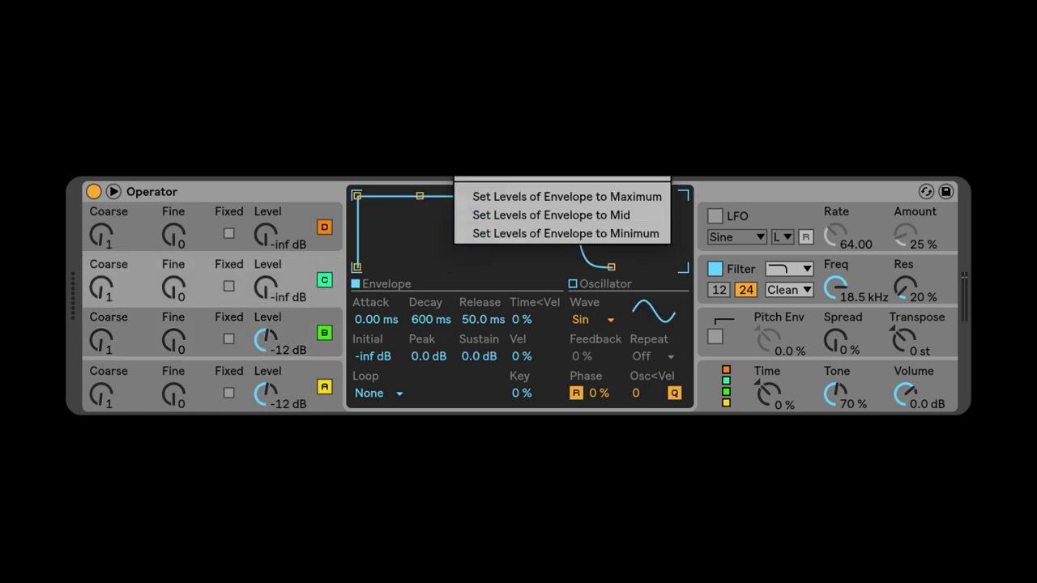
pyautogui.click(297, 244)
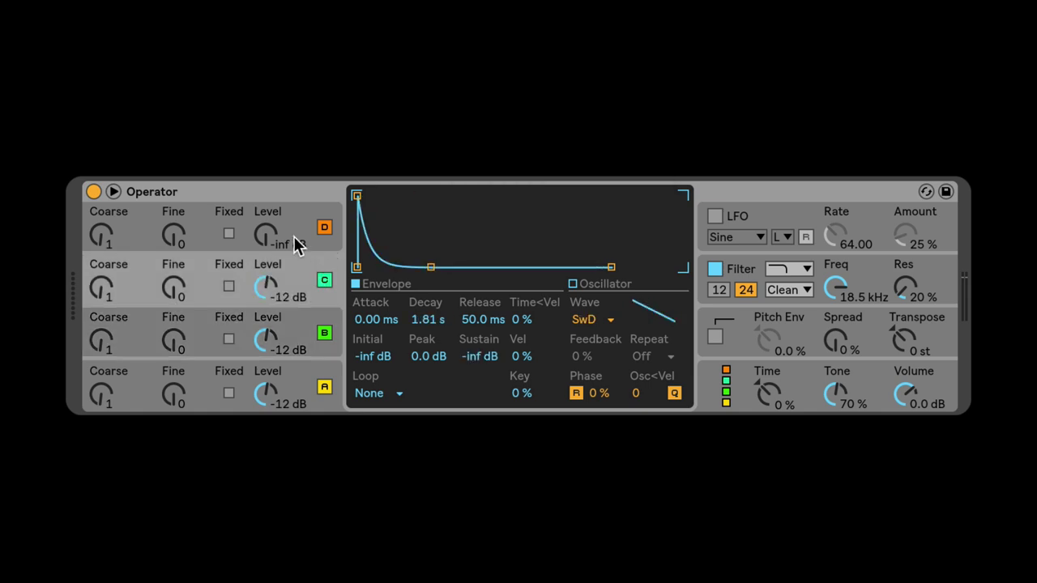
pyautogui.rightClick(398, 221)
pyautogui.click(479, 232)
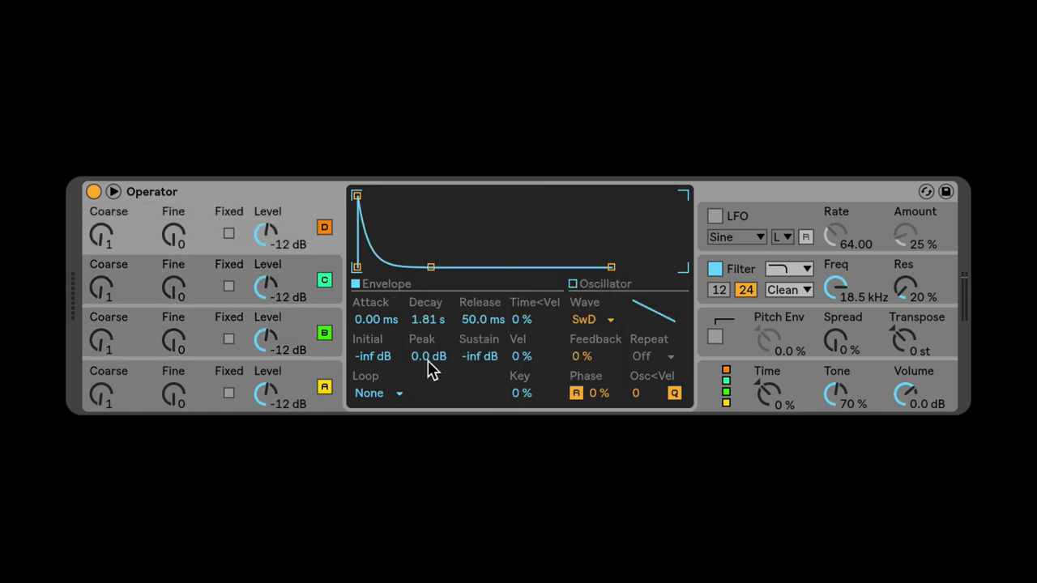
# - Set oscillator A's envelope loop mode to Sync with a repeat of 1/6
pyautogui.click(702, 371)
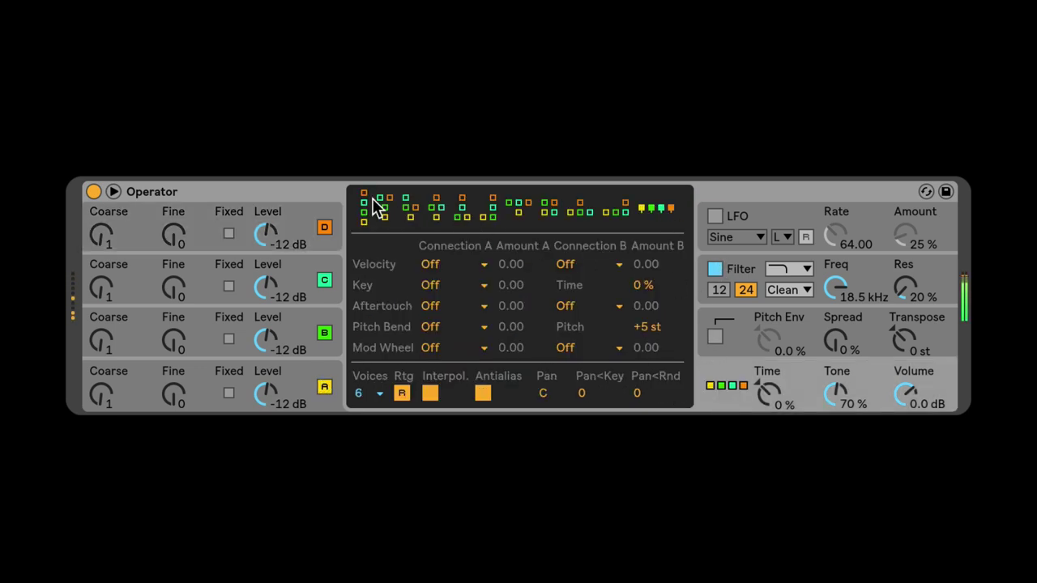
pyautogui.click(311, 380)
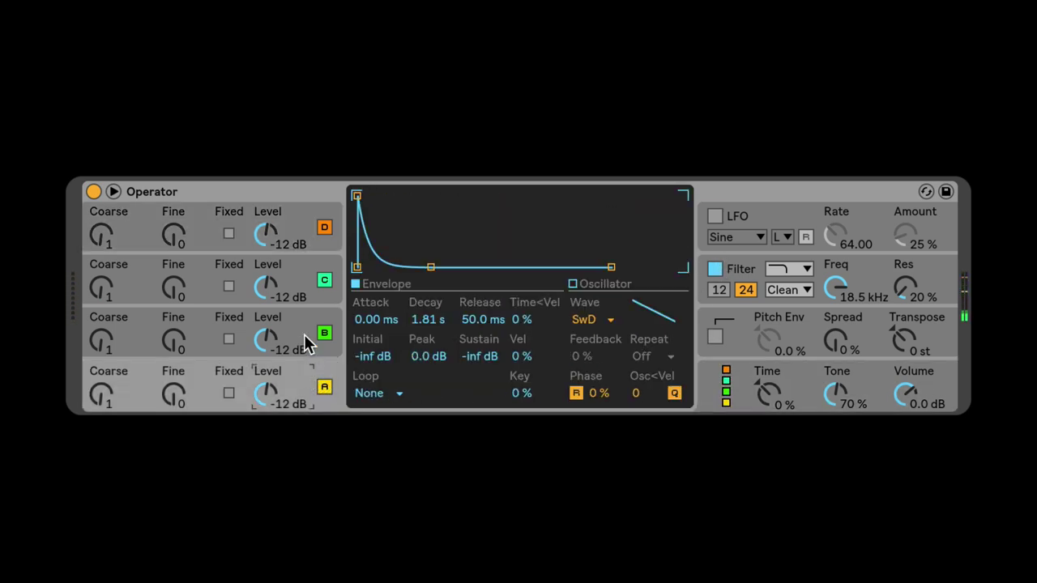
pyautogui.click(379, 405)
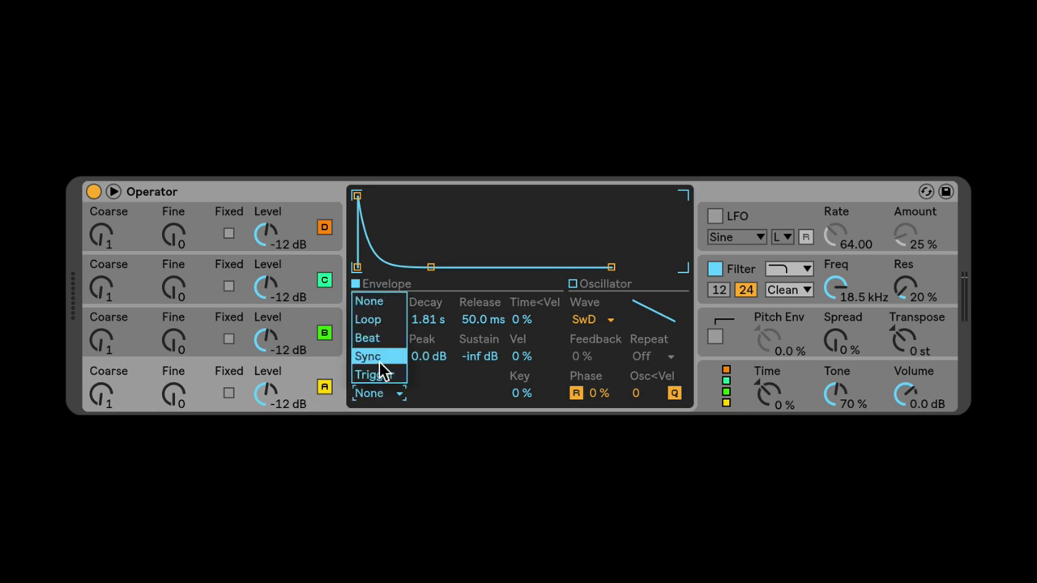
pyautogui.click(379, 362)
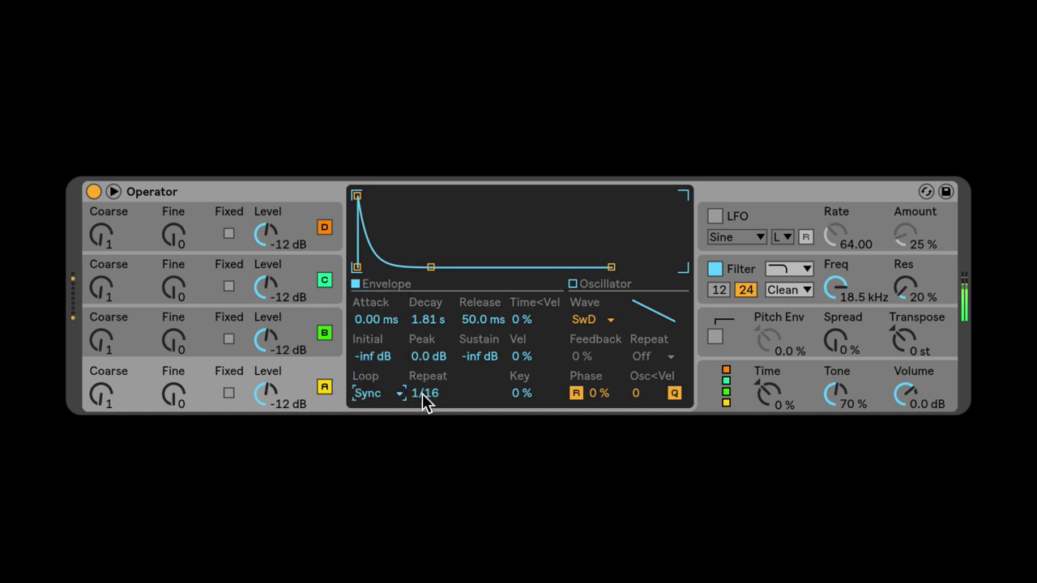
pyautogui.moveTo(426, 397); pyautogui.dragTo(425, 381)
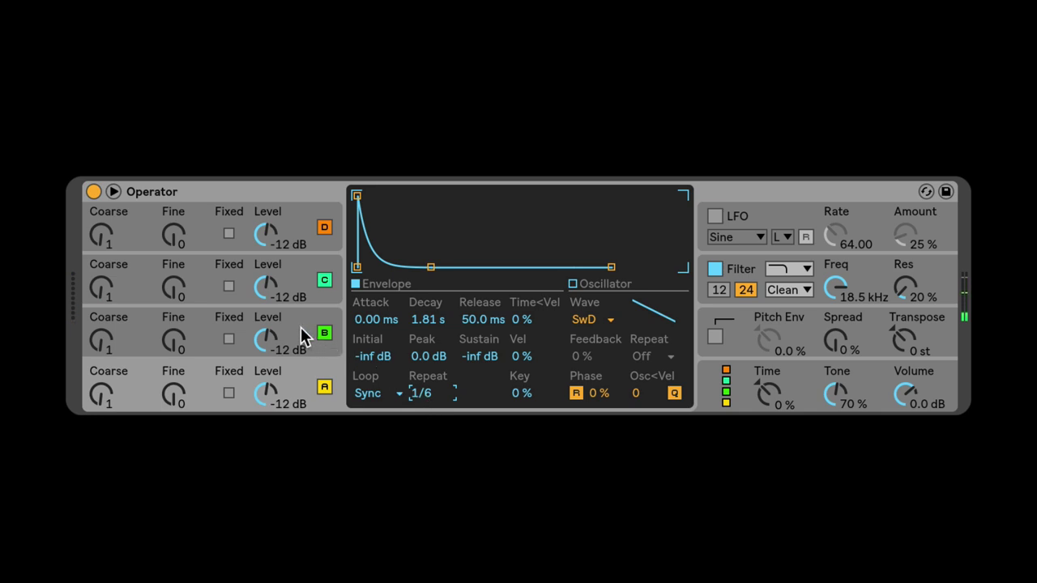
# - Set oscillator B's envelope loop mode to Sync and adjust its repeat time
pyautogui.scroll(3, 384, 394)
pyautogui.click(384, 393)
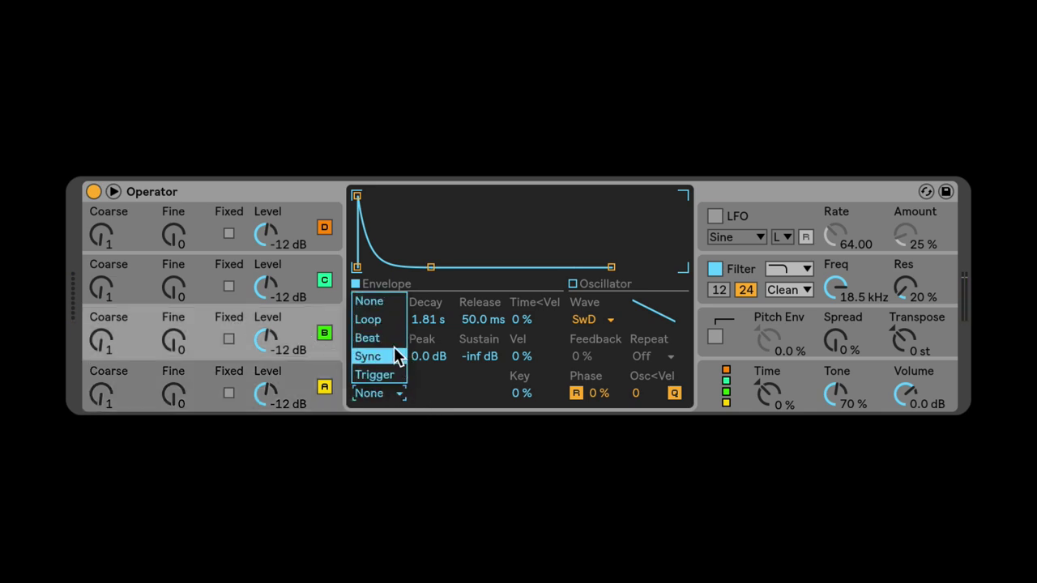
pyautogui.click(397, 357)
pyautogui.moveTo(425, 393)
pyautogui.mouseDown()
pyautogui.moveTo(425, 406)
pyautogui.moveTo(425, 388)
pyautogui.mouseUp()
# - Set oscillator C's envelope loop mode to Sync
pyautogui.click(301, 286)
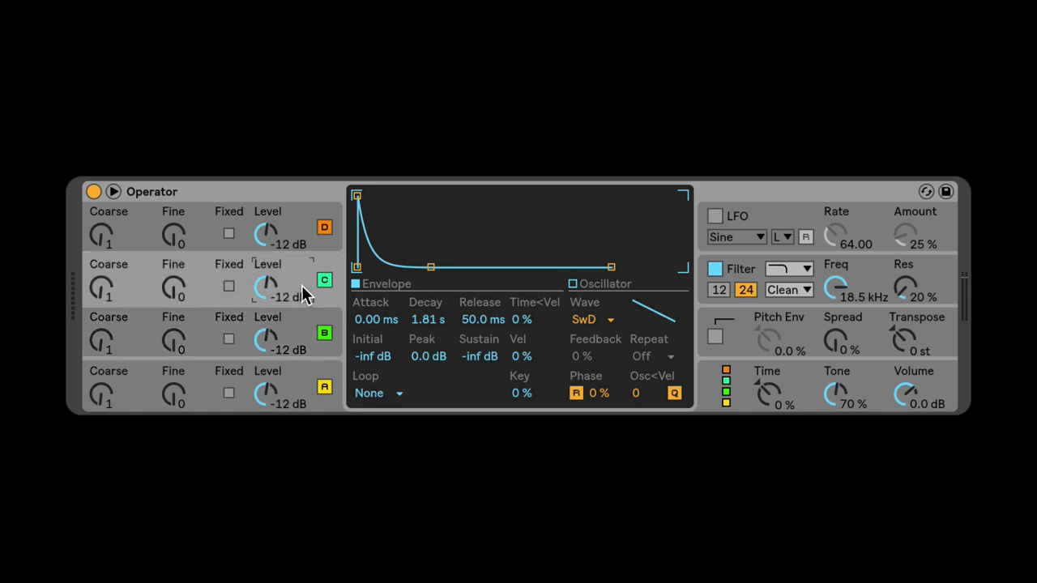
pyautogui.click(384, 393)
pyautogui.click(398, 357)
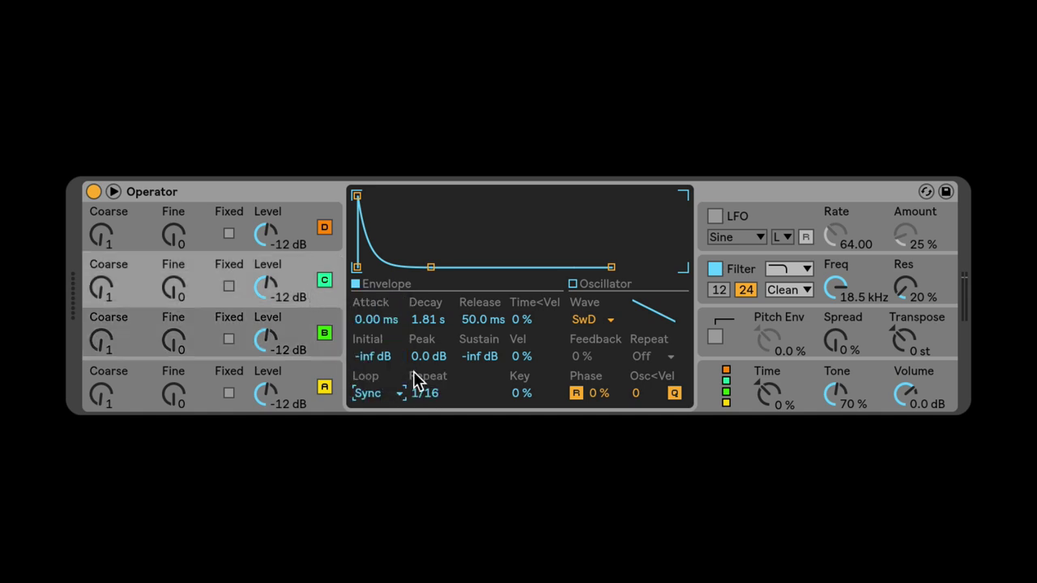
# - Set oscillator D's envelope loop mode to Sync with a repeat of 1/2
pyautogui.click(305, 227)
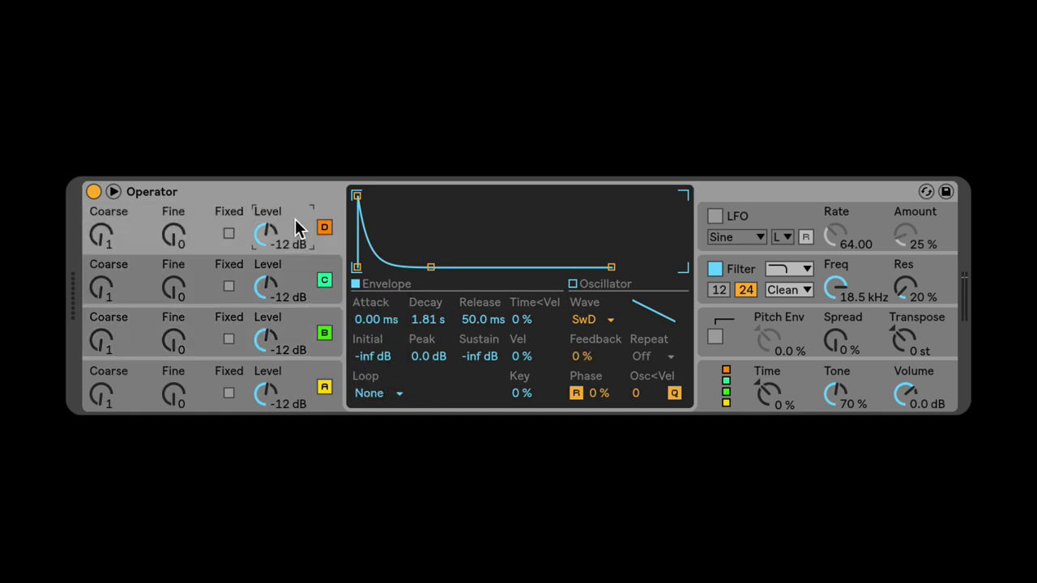
pyautogui.click(395, 388)
pyautogui.click(391, 357)
pyautogui.moveTo(426, 397); pyautogui.dragTo(427, 379)
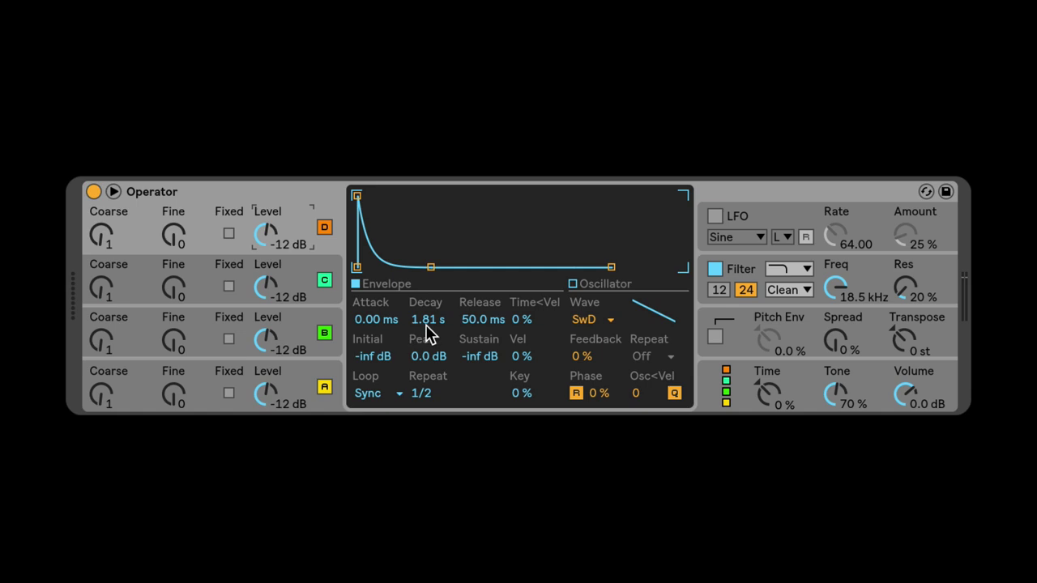
# - Enable the LFO and choose Time as its Destination B
pyautogui.click(745, 218)
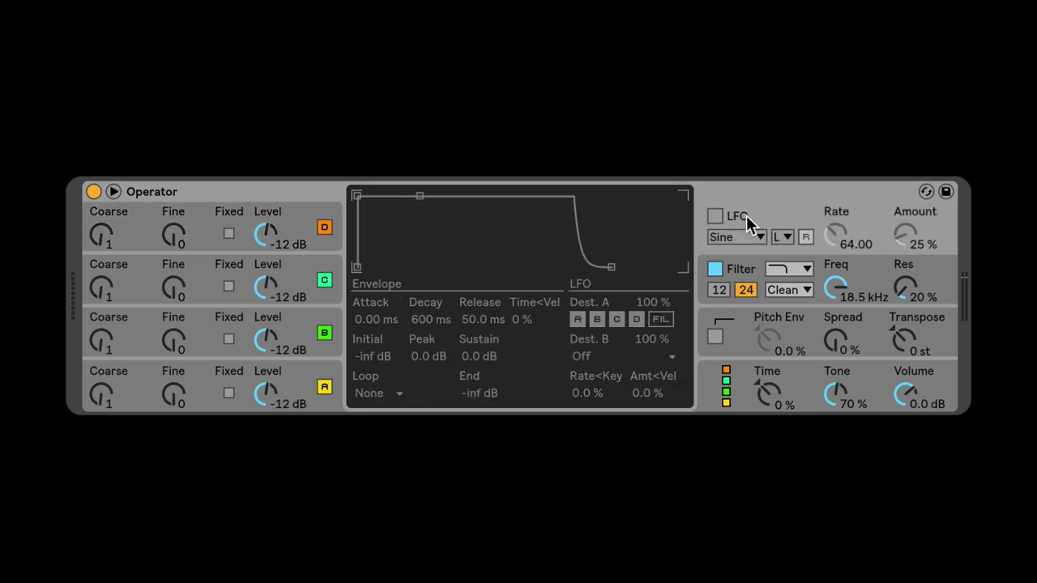
pyautogui.click(715, 215)
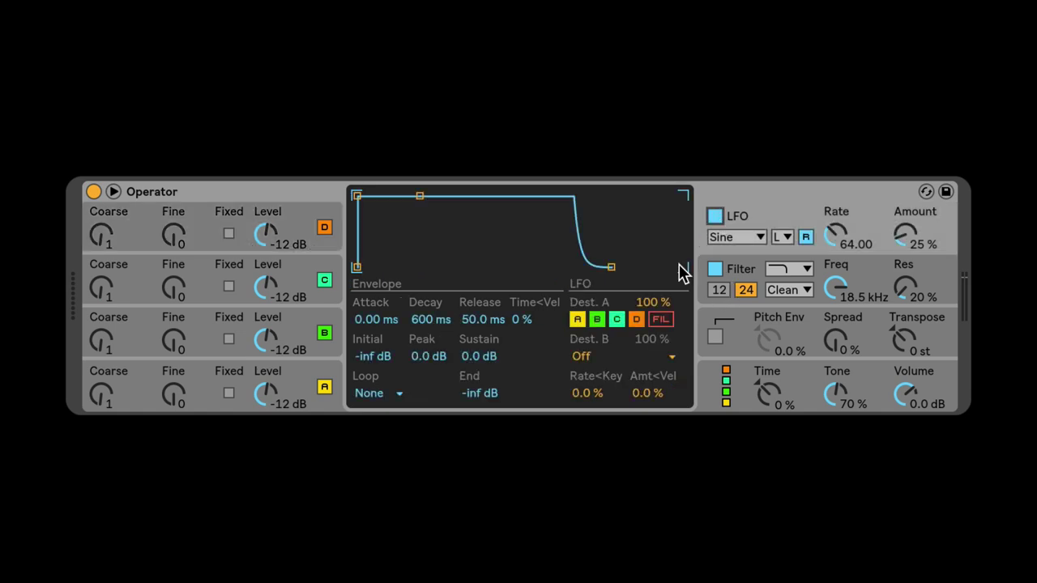
pyautogui.click(616, 355)
pyautogui.click(611, 339)
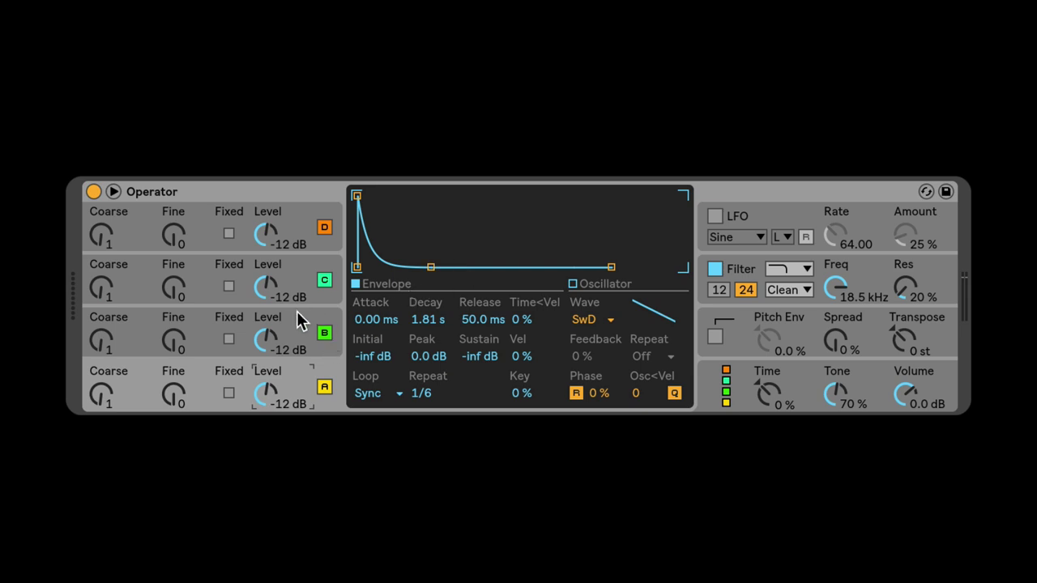
# - Check the oscillator, LFO, filter and pitch settings and set the global Time to -28 %
pyautogui.click(300, 311)
pyautogui.click(296, 280)
pyautogui.click(285, 234)
pyautogui.click(764, 226)
pyautogui.click(750, 289)
pyautogui.click(719, 333)
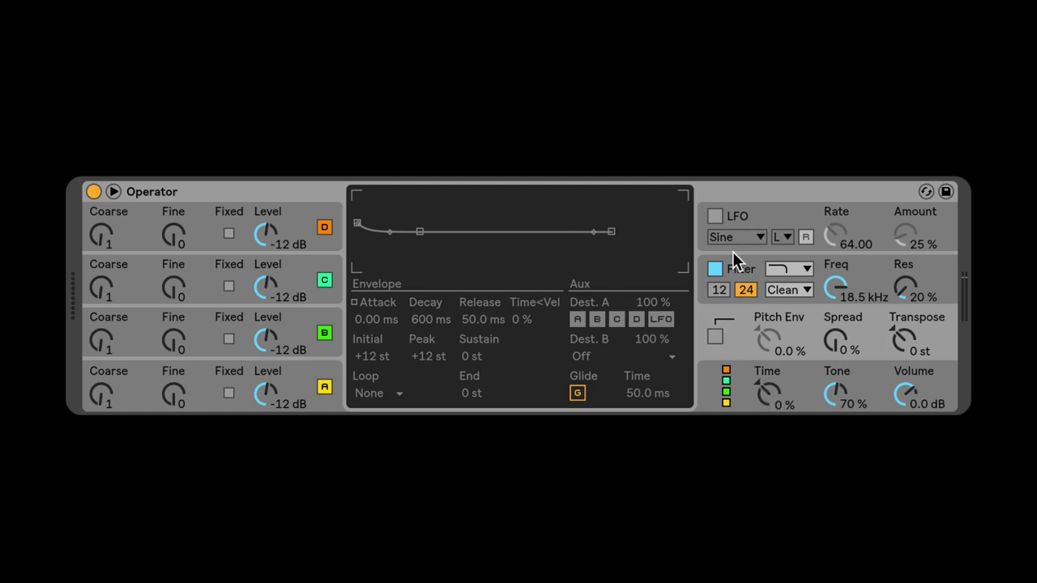
pyautogui.click(735, 383)
pyautogui.moveTo(764, 394); pyautogui.dragTo(769, 441)
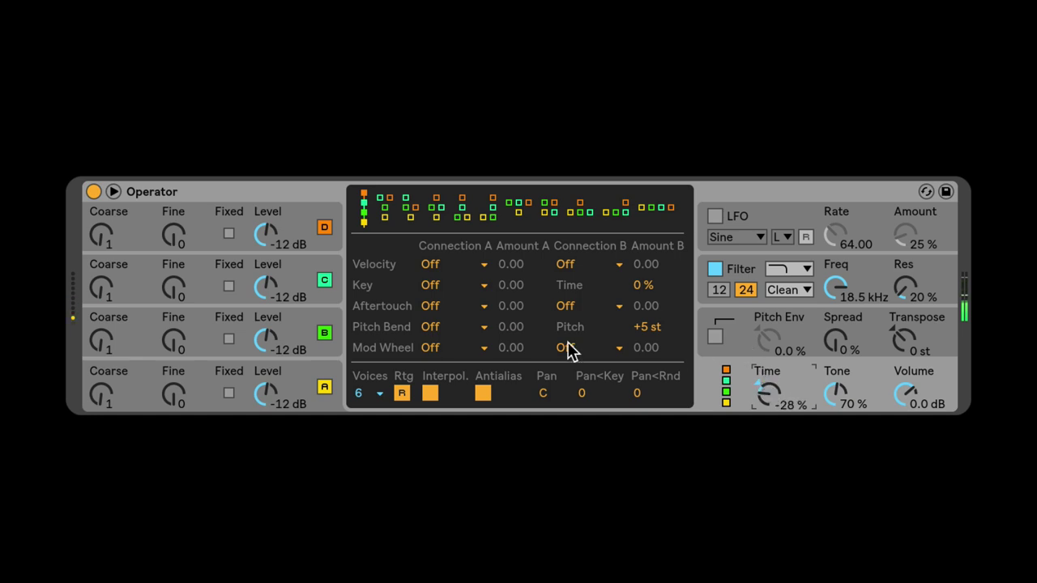
# - Switch the LFO back on and keep Time as its Destination B
pyautogui.click(316, 384)
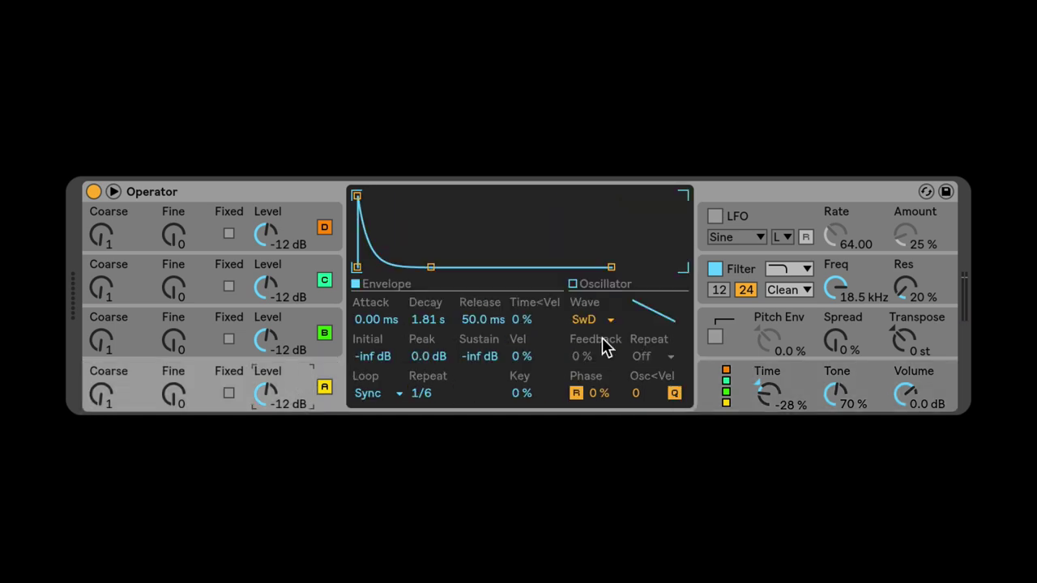
pyautogui.click(728, 343)
pyautogui.click(730, 217)
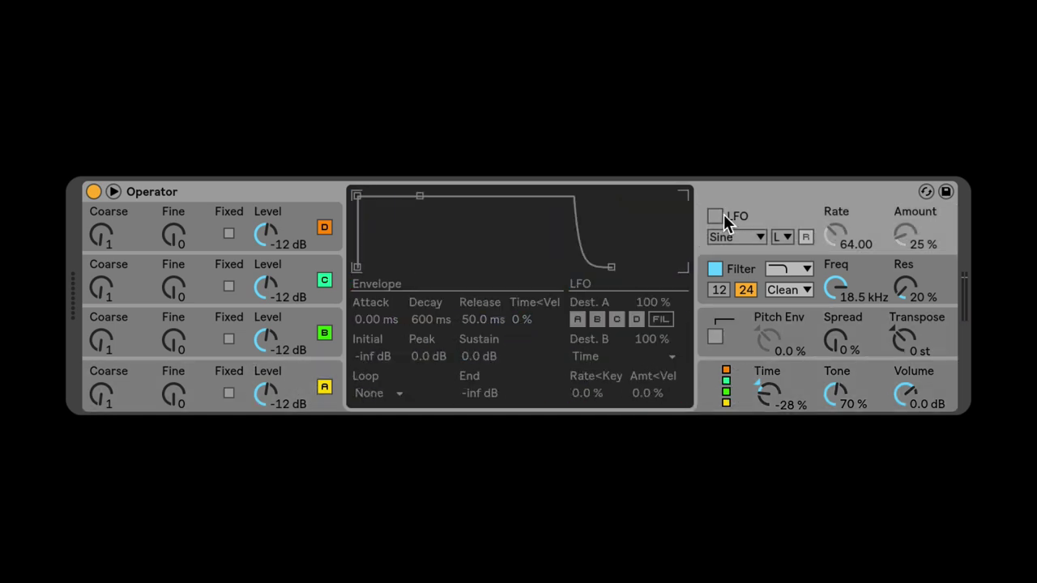
pyautogui.click(715, 216)
pyautogui.click(614, 359)
pyautogui.click(609, 360)
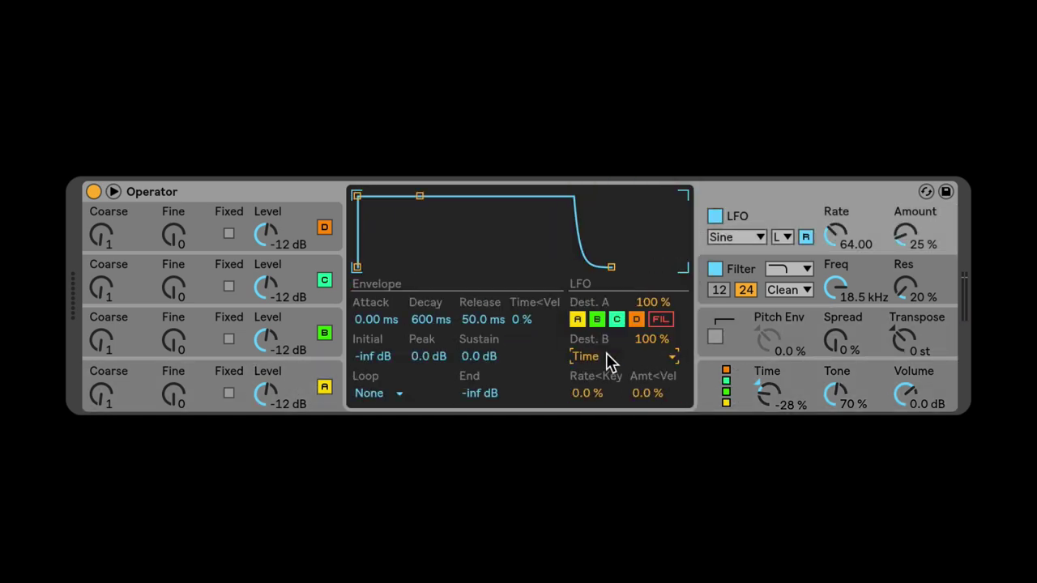
# - Turn off the LFO retrigger and, in the Low range, set its rate to 49.39 and its amount to 63 %
pyautogui.click(782, 236)
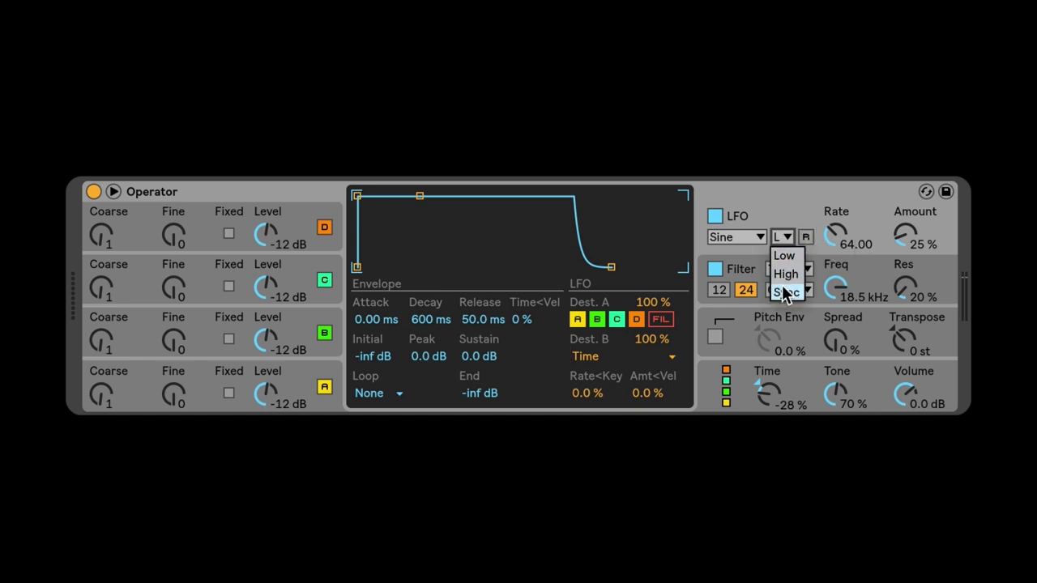
pyautogui.click(783, 255)
pyautogui.moveTo(921, 240); pyautogui.dragTo(921, 243)
pyautogui.moveTo(836, 235); pyautogui.dragTo(836, 242)
pyautogui.moveTo(946, 240); pyautogui.dragTo(946, 207)
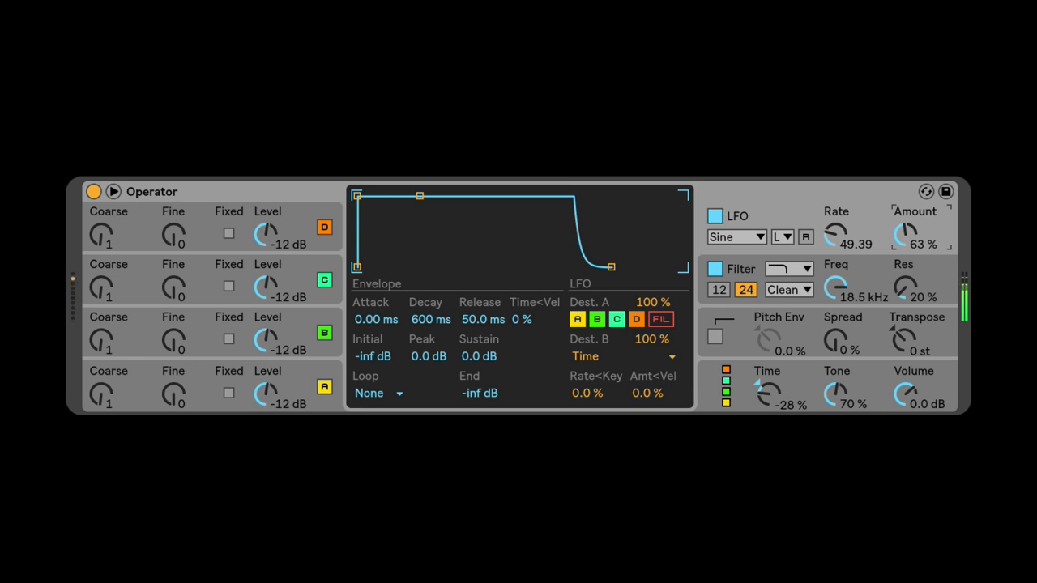
# - Remove oscillators A, B, C and D from the LFO's Destination A
pyautogui.click(577, 319)
pyautogui.click(597, 319)
pyautogui.click(617, 319)
pyautogui.click(635, 319)
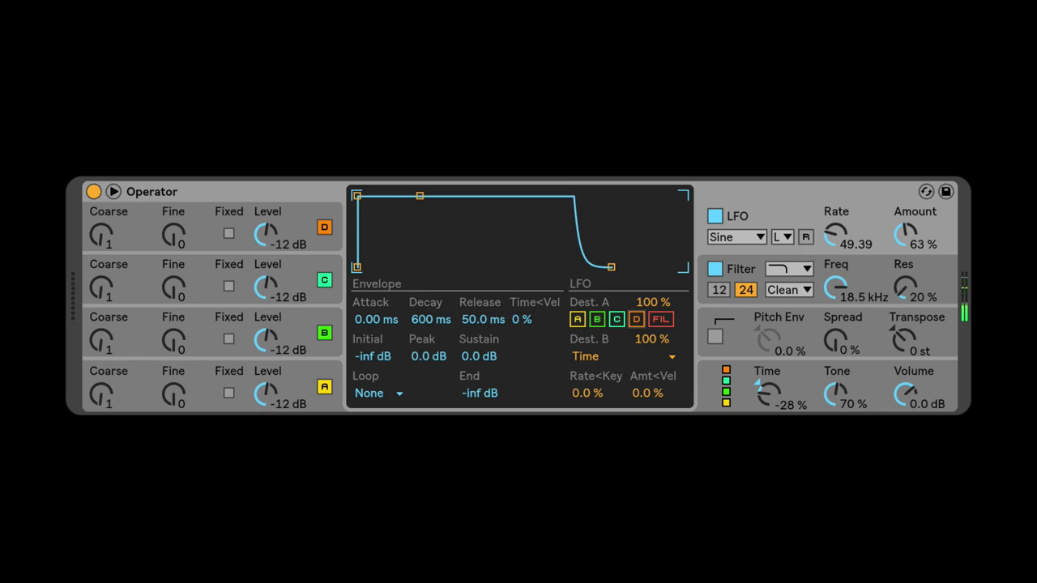
# - Set the LFO range to Sync with a rate of 1 and an amount of 66 %
pyautogui.click(783, 239)
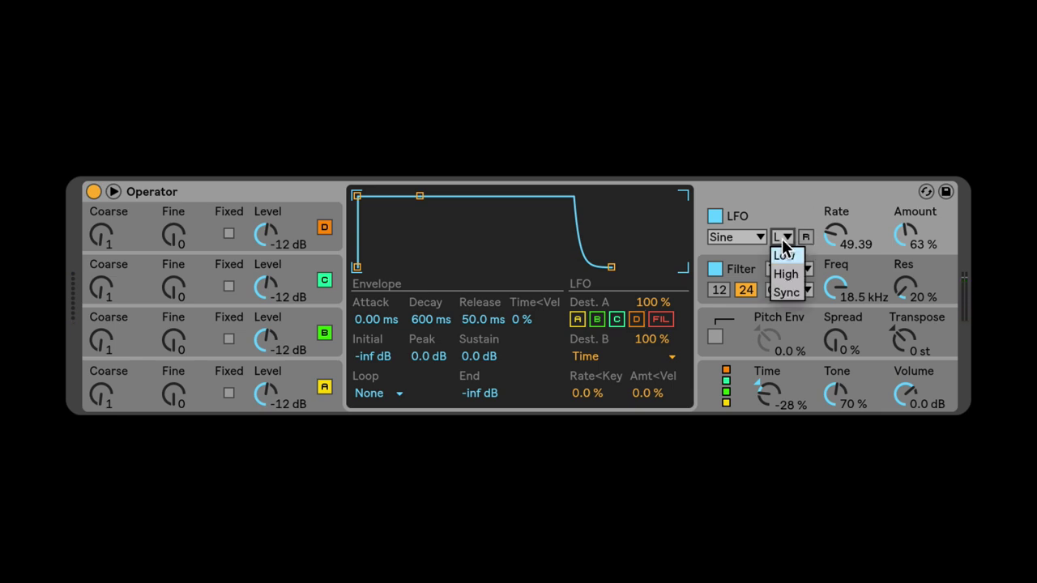
pyautogui.click(790, 293)
pyautogui.moveTo(836, 235); pyautogui.dragTo(836, 224)
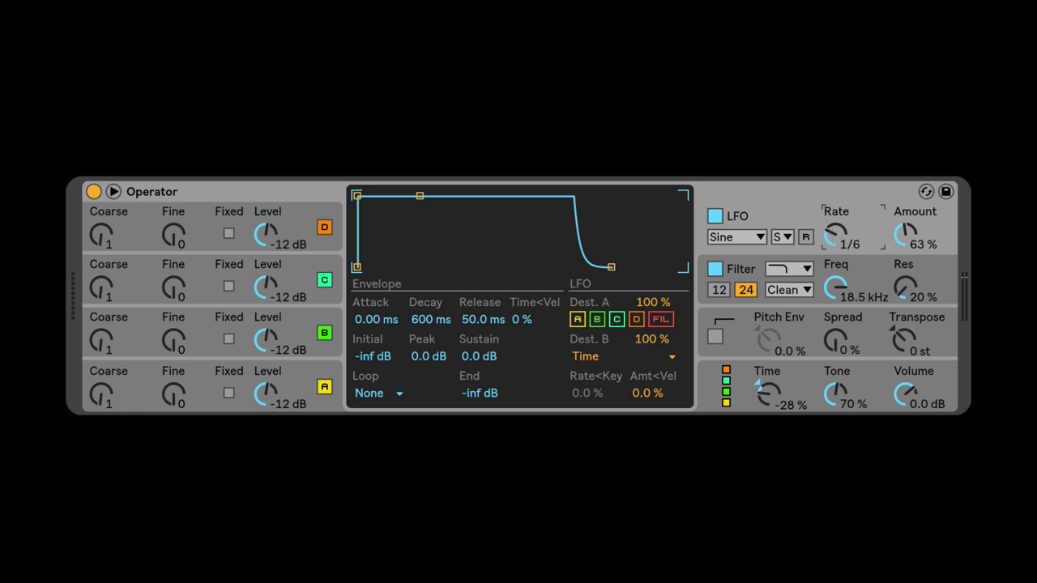
pyautogui.moveTo(896, 240)
pyautogui.mouseDown()
pyautogui.moveTo(897, 227)
pyautogui.moveTo(896, 239)
pyautogui.mouseUp()
pyautogui.moveTo(836, 234); pyautogui.dragTo(835, 206)
pyautogui.moveTo(840, 242); pyautogui.dragTo(841, 219)
pyautogui.moveTo(845, 232)
pyautogui.mouseDown()
pyautogui.moveTo(845, 243)
pyautogui.moveTo(843, 227)
pyautogui.mouseUp()
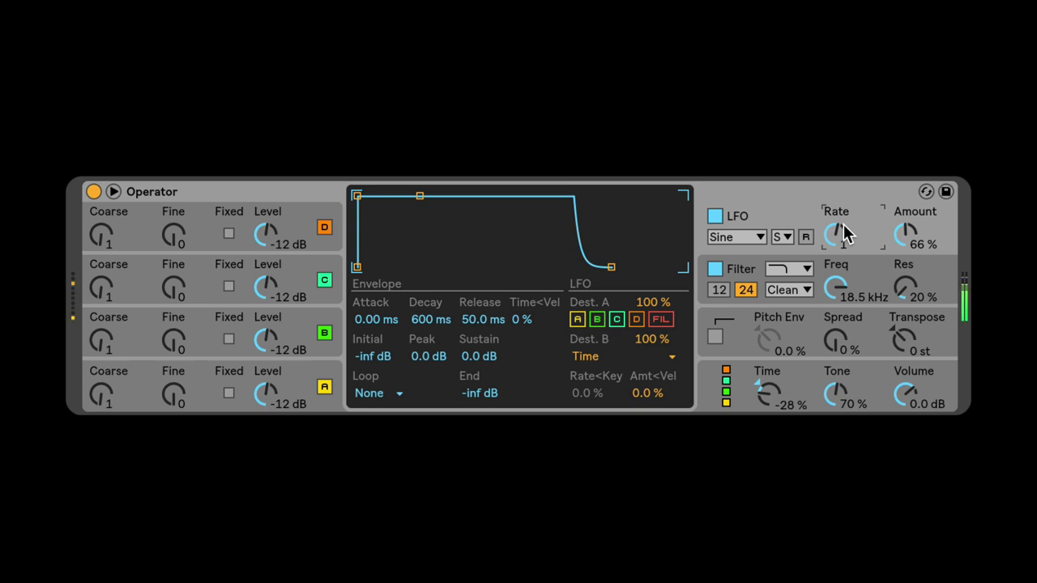
# - Lower the filter frequency to 9.16 kHz and raise the global Time to 47 %
pyautogui.moveTo(853, 297)
pyautogui.mouseDown()
pyautogui.moveTo(854, 320)
pyautogui.moveTo(854, 311)
pyautogui.mouseUp()
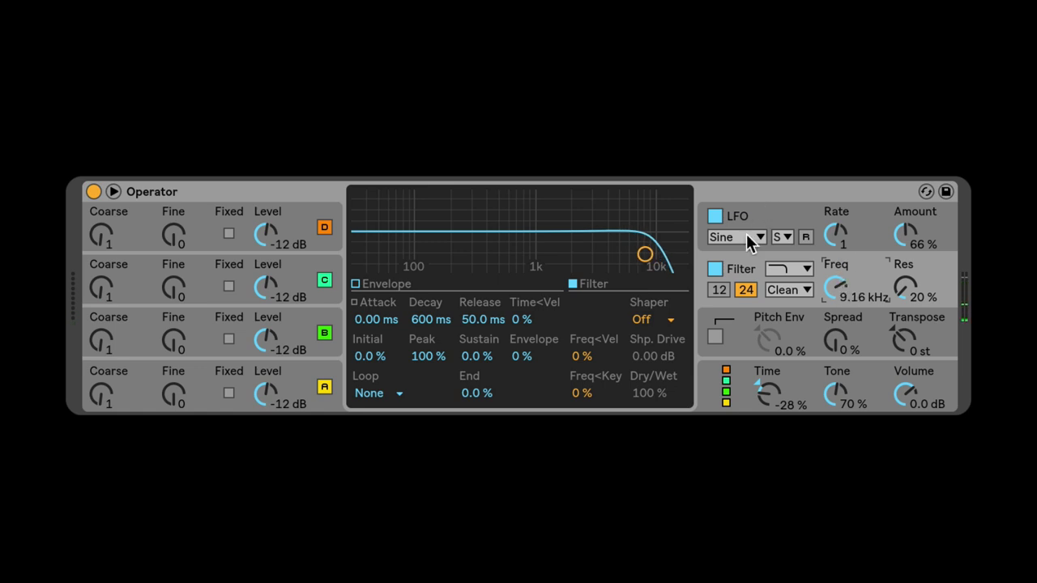
pyautogui.click(301, 350)
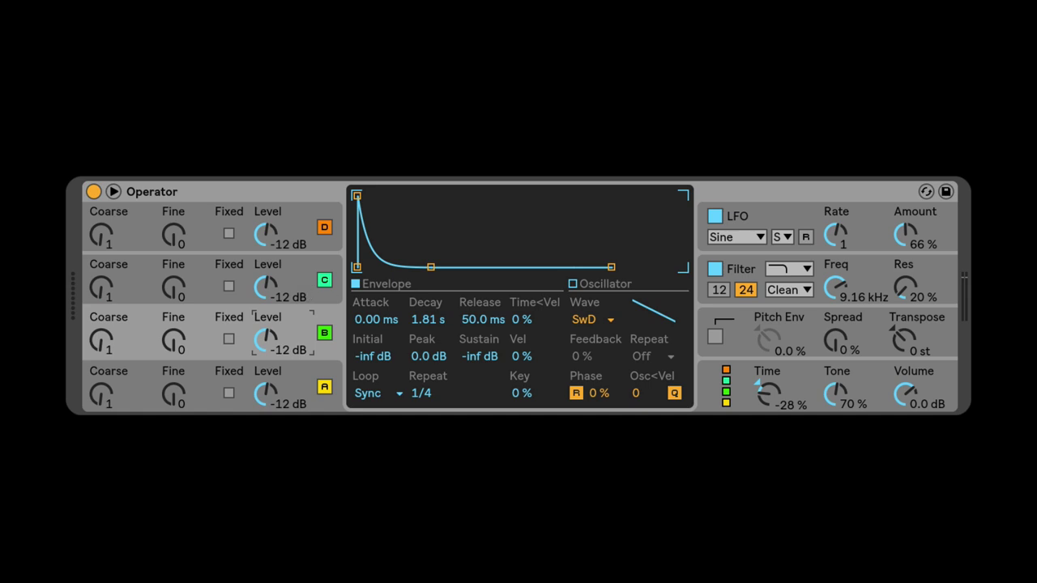
pyautogui.click(776, 397)
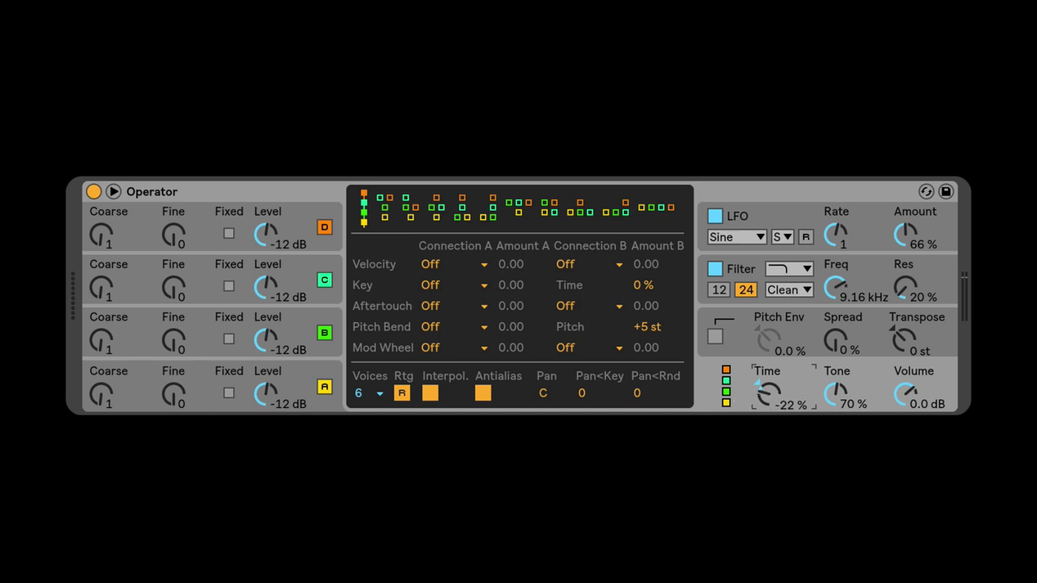
pyautogui.moveTo(771, 389); pyautogui.dragTo(770, 331)
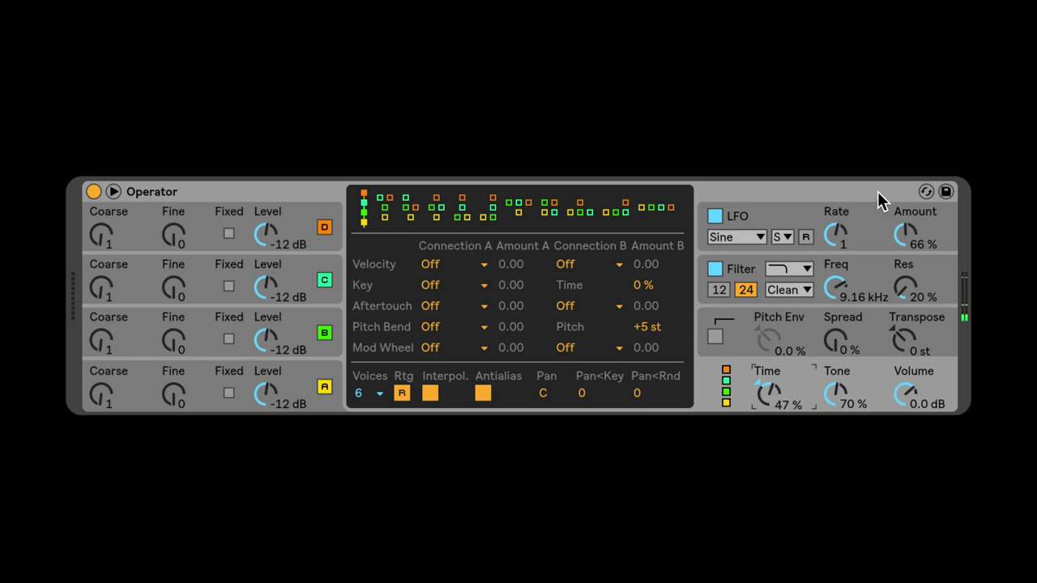
pyautogui.click(804, 209)
pyautogui.click(737, 375)
pyautogui.click(758, 216)
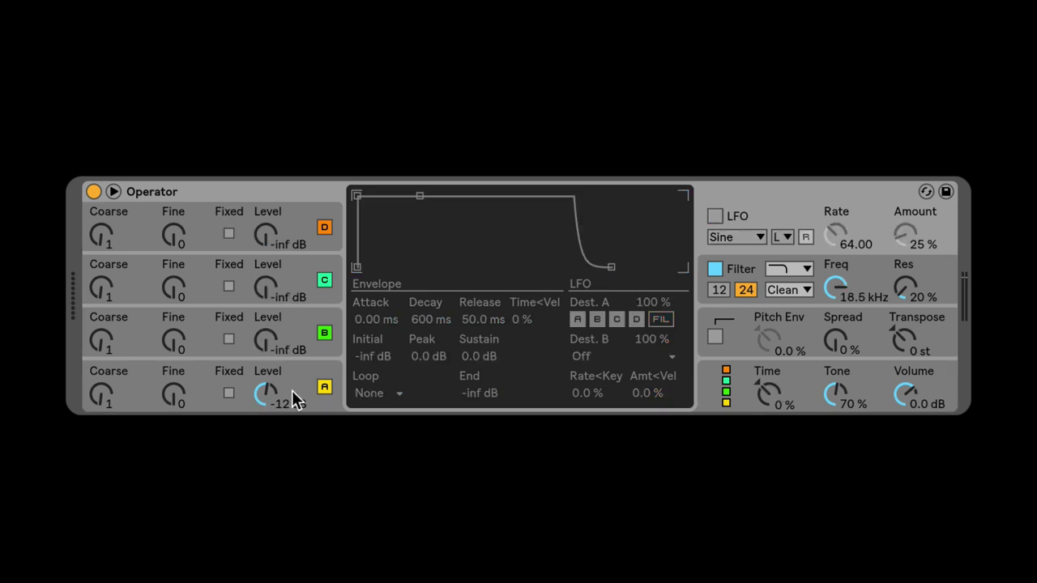
# - Try to change oscillator A's waveform to Square D
pyautogui.click(266, 394)
pyautogui.click(593, 320)
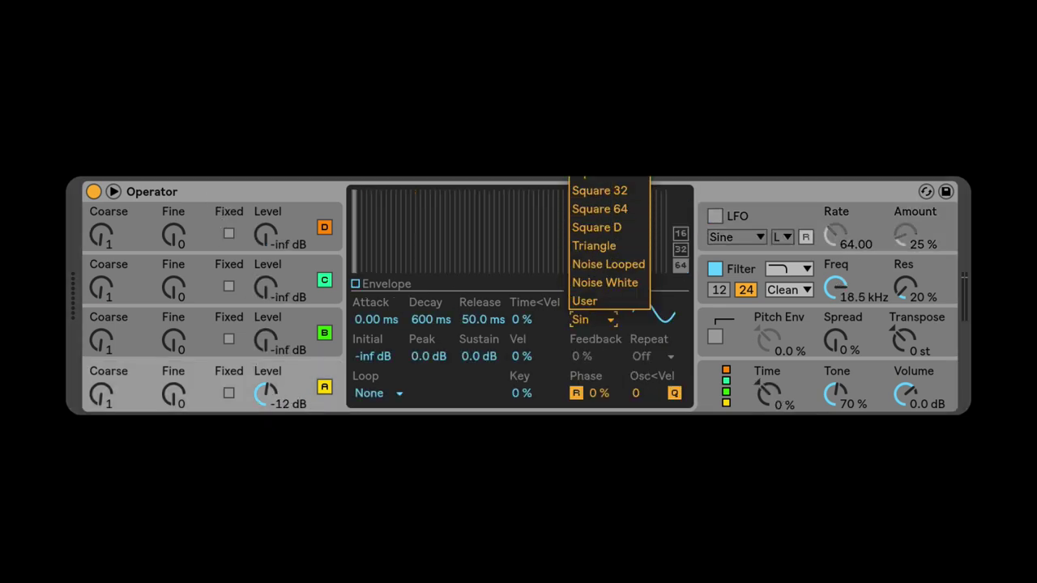
pyautogui.click(613, 226)
pyautogui.click(751, 267)
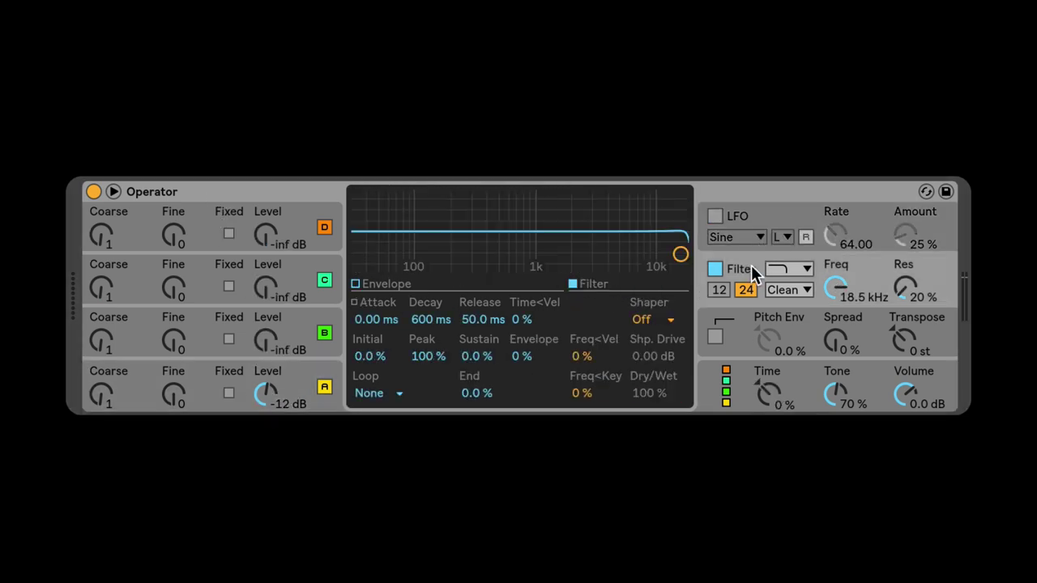
pyautogui.click(253, 369)
pyautogui.click(582, 319)
pyautogui.click(597, 227)
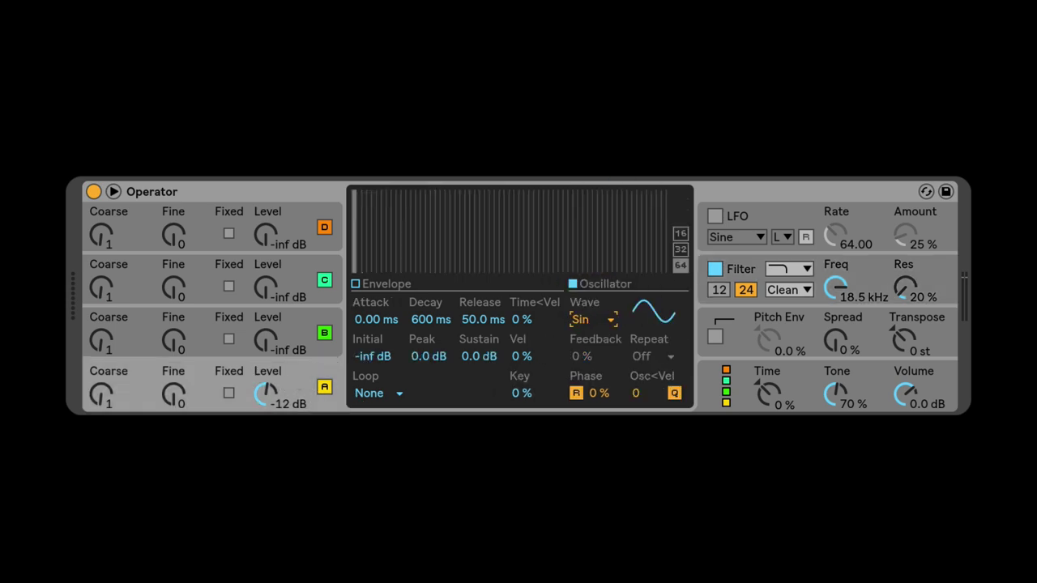
pyautogui.moveTo(836, 288); pyautogui.dragTo(836, 267)
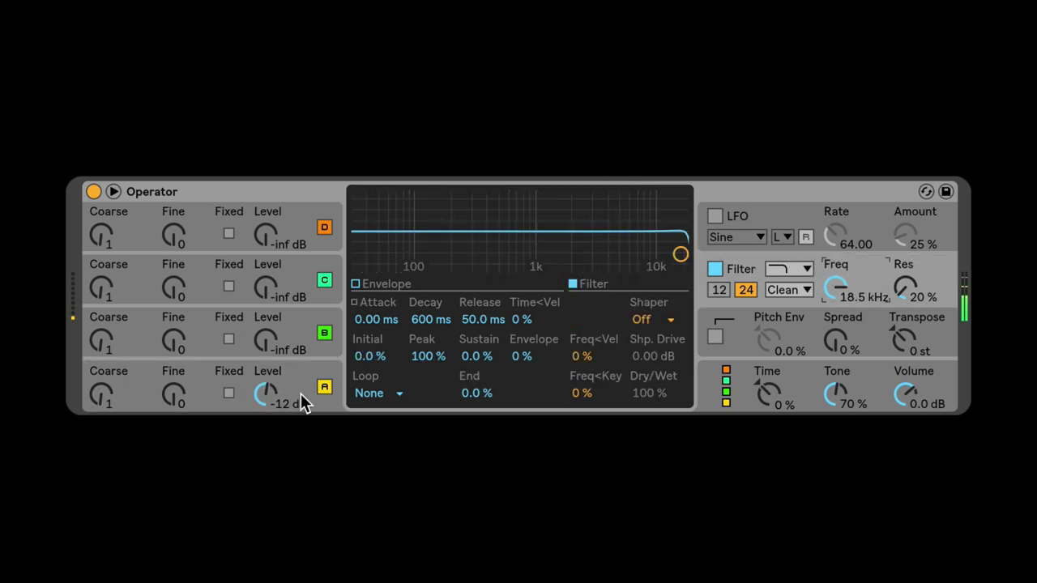
# - Set oscillator A's waveform to Square D
pyautogui.click(298, 405)
pyautogui.click(602, 320)
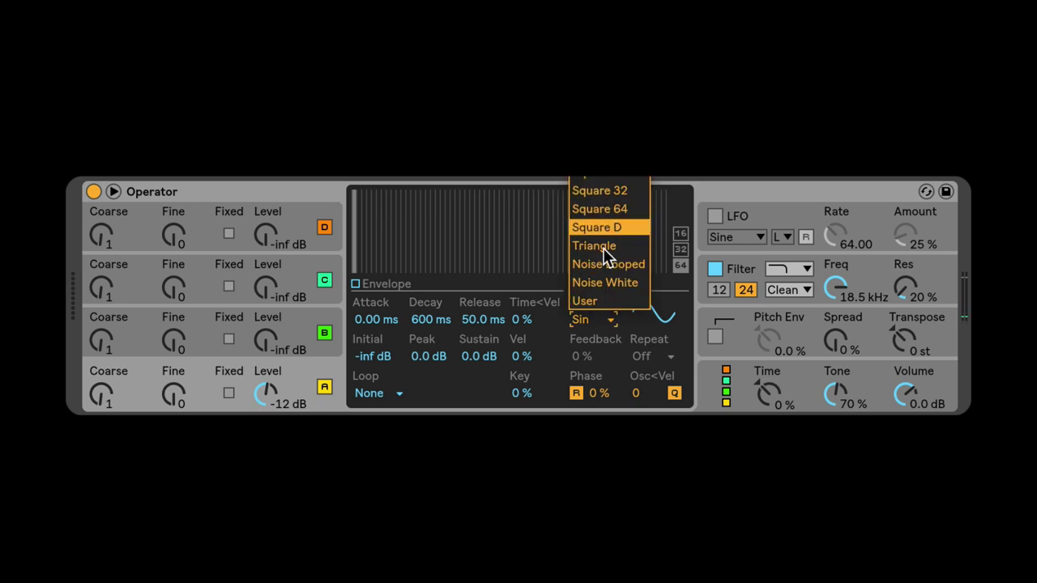
pyautogui.click(610, 227)
# - Lower the filter frequency to 119 Hz and set the filter circuit type to Clean
pyautogui.moveTo(843, 295); pyautogui.dragTo(844, 360)
pyautogui.scroll(-1, 780, 285)
pyautogui.click(781, 289)
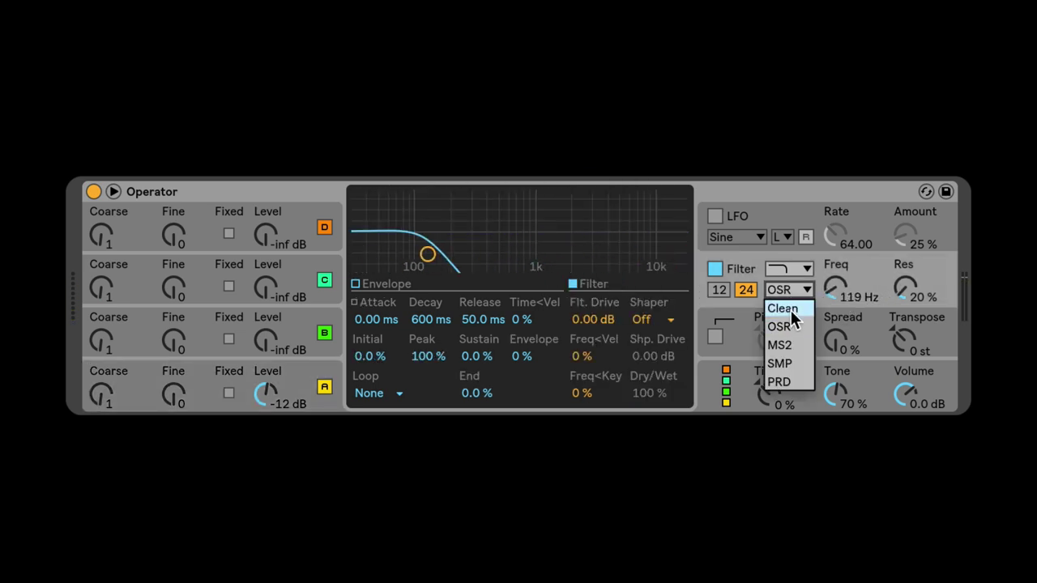
pyautogui.click(790, 310)
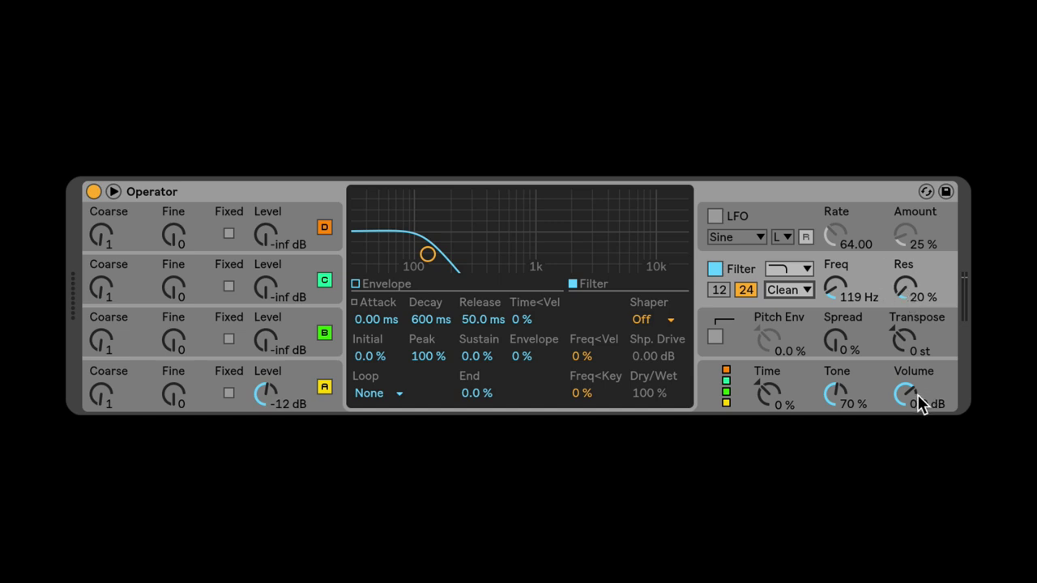
# - Lower the volume to -13 dB and set the filter to 125 % resonance at 4.01 kHz
pyautogui.moveTo(920, 405); pyautogui.dragTo(920, 425)
pyautogui.moveTo(905, 285); pyautogui.dragTo(905, 243)
pyautogui.moveTo(834, 288); pyautogui.dragTo(840, 258)
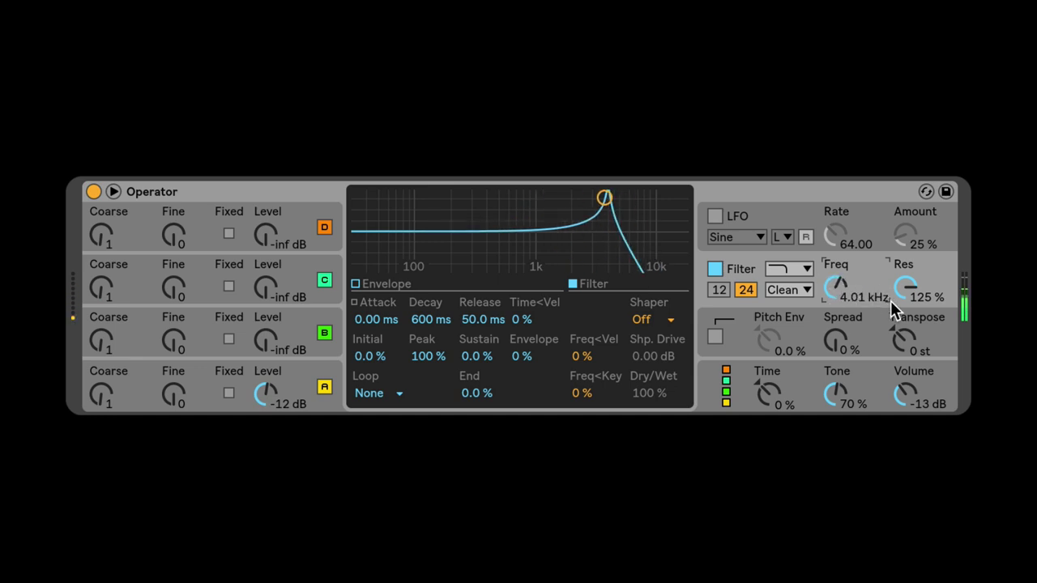
# - Switch the filter circuit type to MS2 and set the filter's Freq<Key to 99 %
pyautogui.click(786, 289)
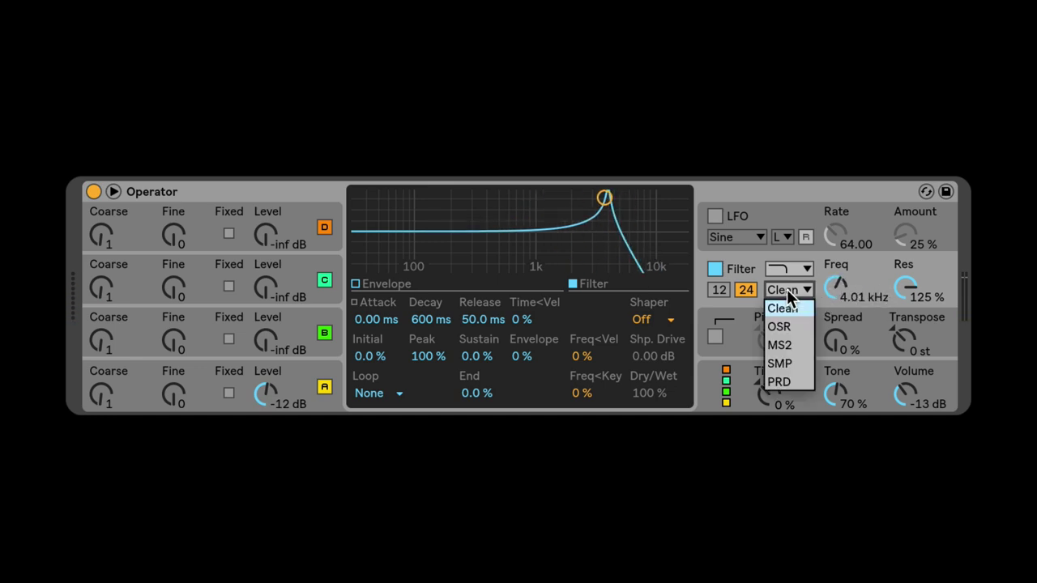
pyautogui.click(782, 306)
pyautogui.click(787, 290)
pyautogui.click(788, 307)
pyautogui.click(788, 292)
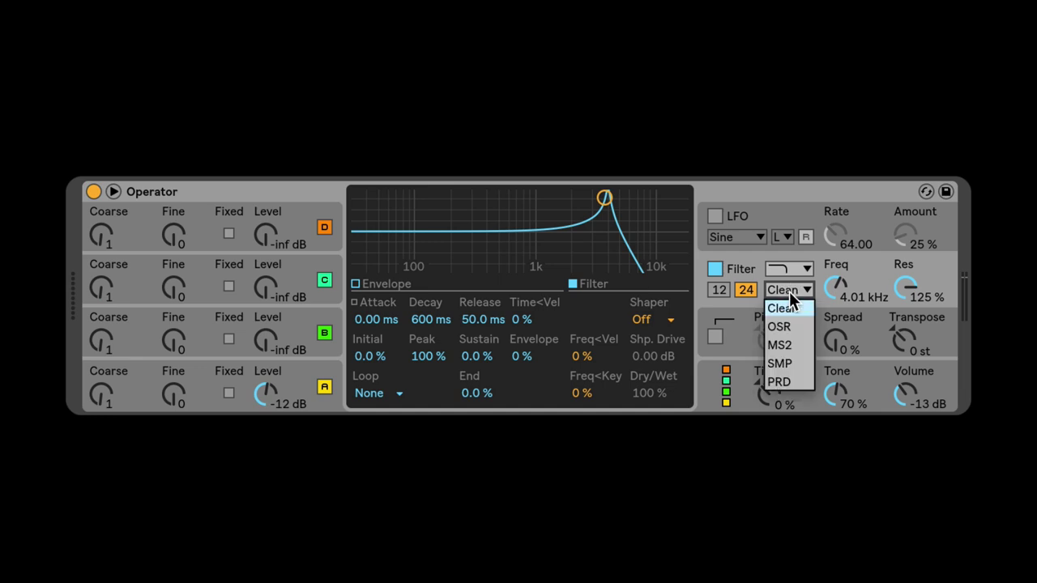
pyautogui.click(790, 341)
pyautogui.moveTo(905, 288)
pyautogui.mouseDown()
pyautogui.moveTo(905, 310)
pyautogui.moveTo(906, 290)
pyautogui.mouseUp()
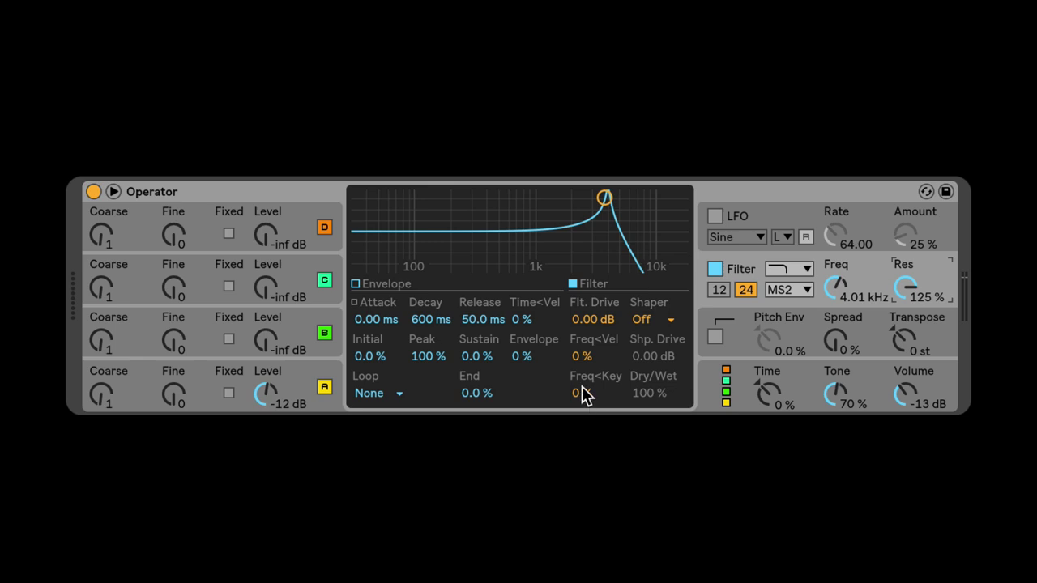
pyautogui.moveTo(582, 392); pyautogui.dragTo(581, 286)
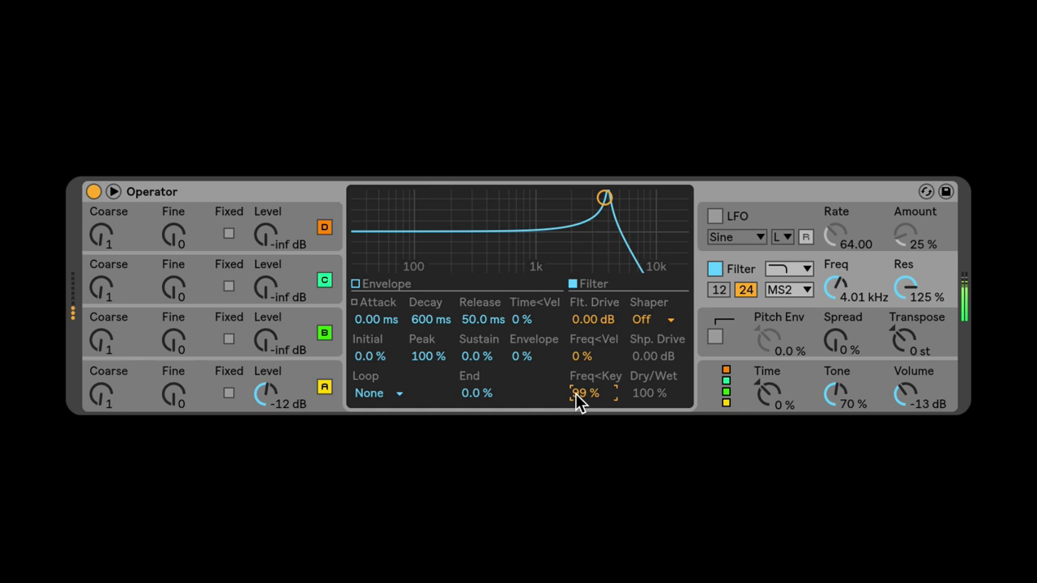
# - Set the filter's Freq<Key to 100 % and the filter shaper type to Sine
pyautogui.moveTo(578, 396); pyautogui.dragTo(578, 393)
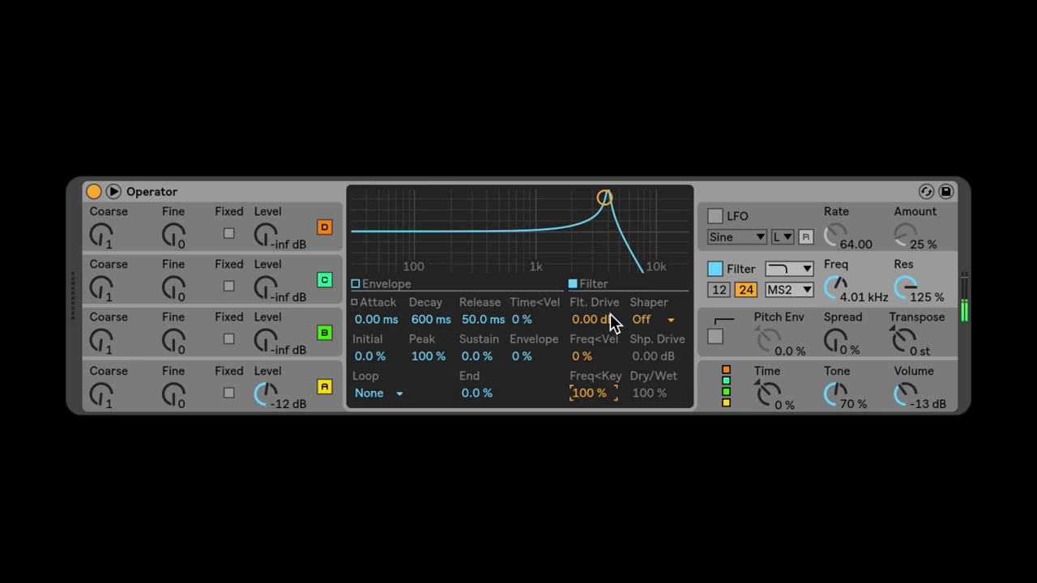
pyautogui.click(639, 318)
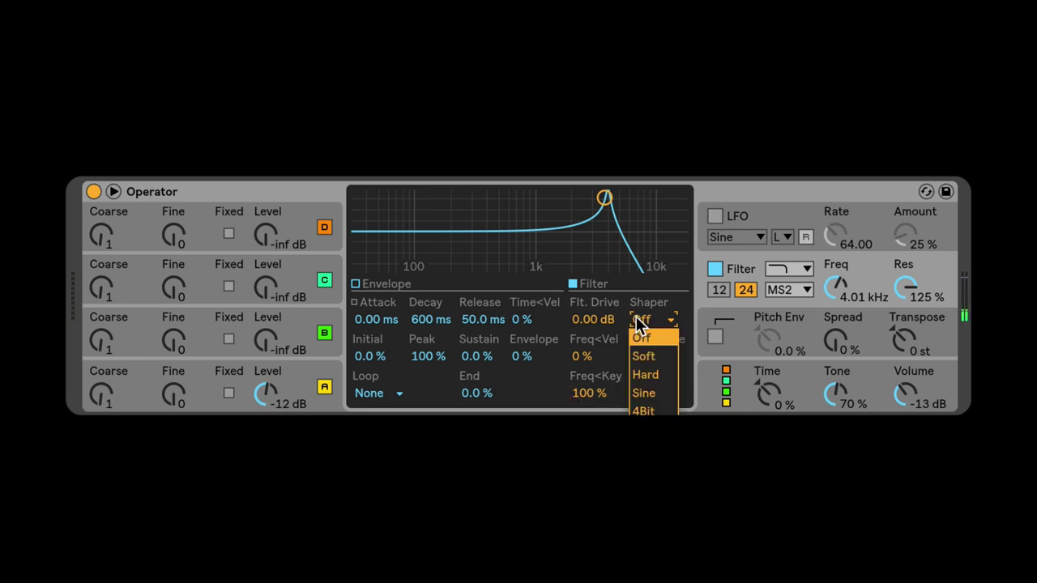
pyautogui.click(647, 393)
# - Set the filter drive to 0.38 dB and the shaper drive to 5.44 dB
pyautogui.moveTo(601, 320); pyautogui.dragTo(601, 340)
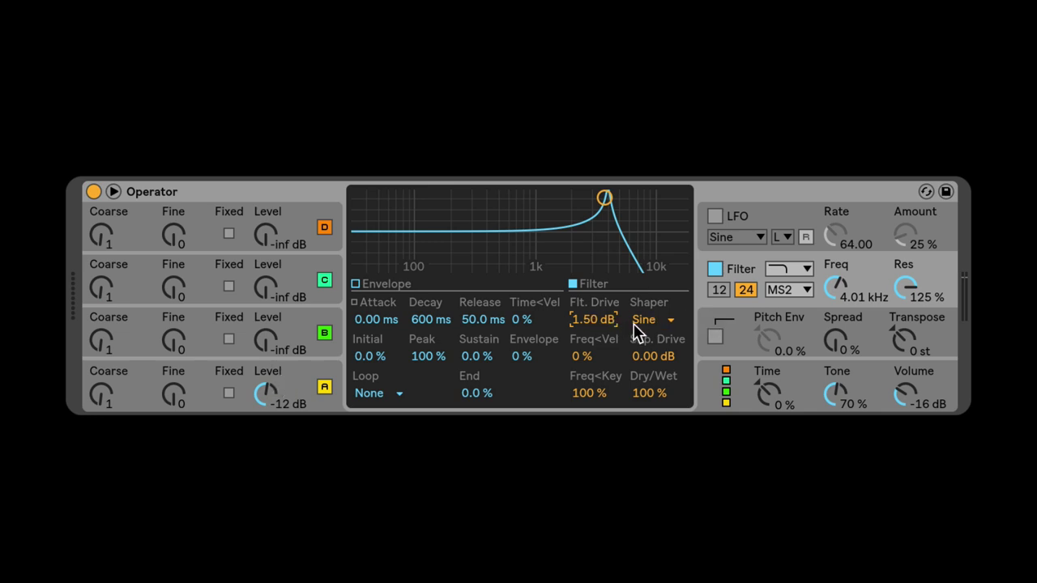
pyautogui.moveTo(597, 320)
pyautogui.mouseDown()
pyautogui.moveTo(597, 308)
pyautogui.moveTo(599, 326)
pyautogui.mouseUp()
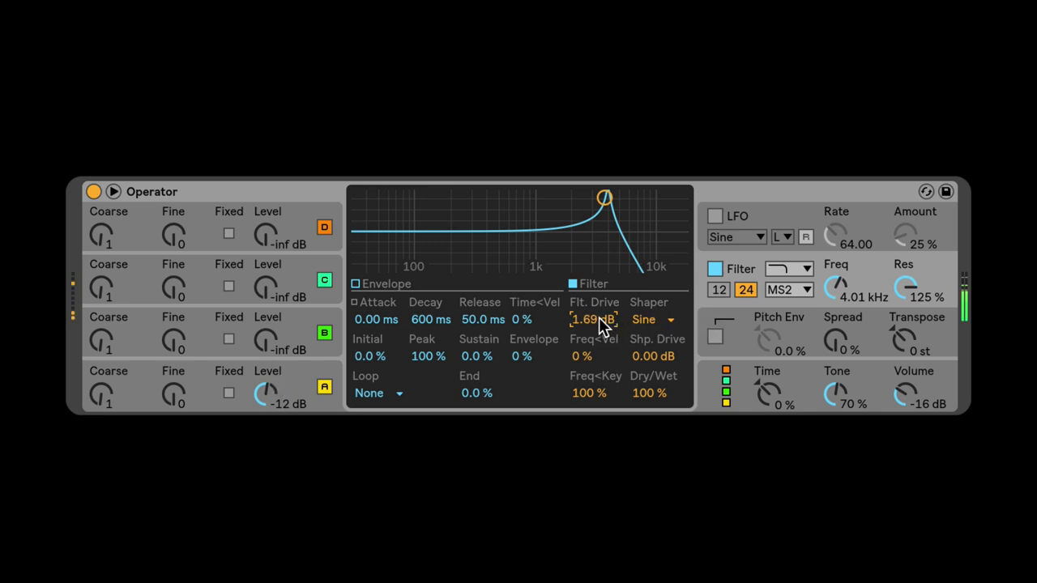
pyautogui.press('Delete')
pyautogui.moveTo(594, 320); pyautogui.dragTo(594, 319)
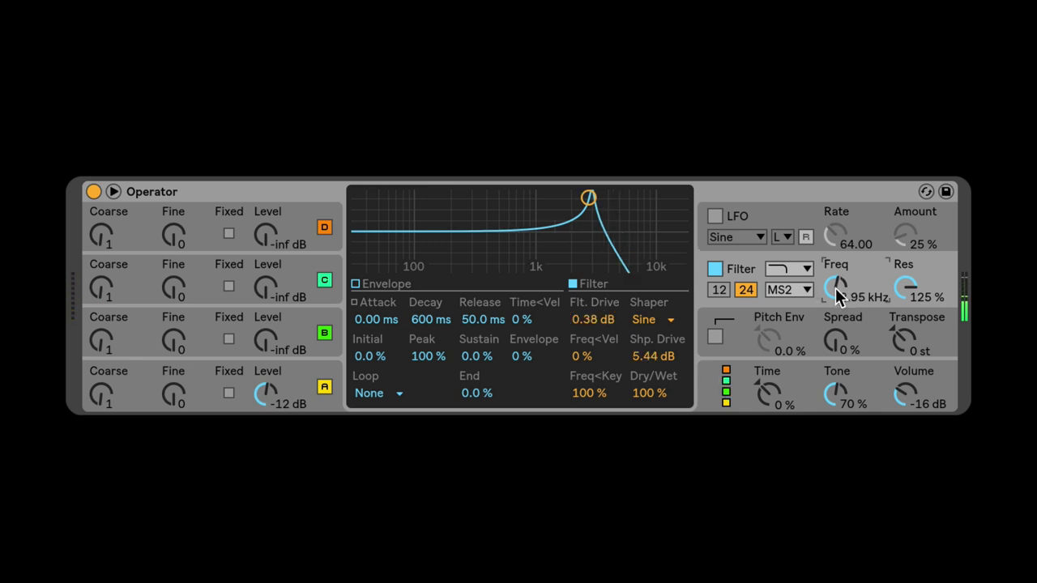
# - Switch the filter circuit type to SMP, with the frequency at 3.27 kHz and the filter drive at 4.31 dB
pyautogui.scroll(-10, 837, 290)
pyautogui.moveTo(822, 280)
pyautogui.mouseDown()
pyautogui.moveTo(822, 260)
pyautogui.moveTo(823, 293)
pyautogui.moveTo(832, 272)
pyautogui.mouseUp()
pyautogui.click(789, 289)
pyautogui.click(801, 366)
pyautogui.moveTo(612, 318); pyautogui.dragTo(612, 302)
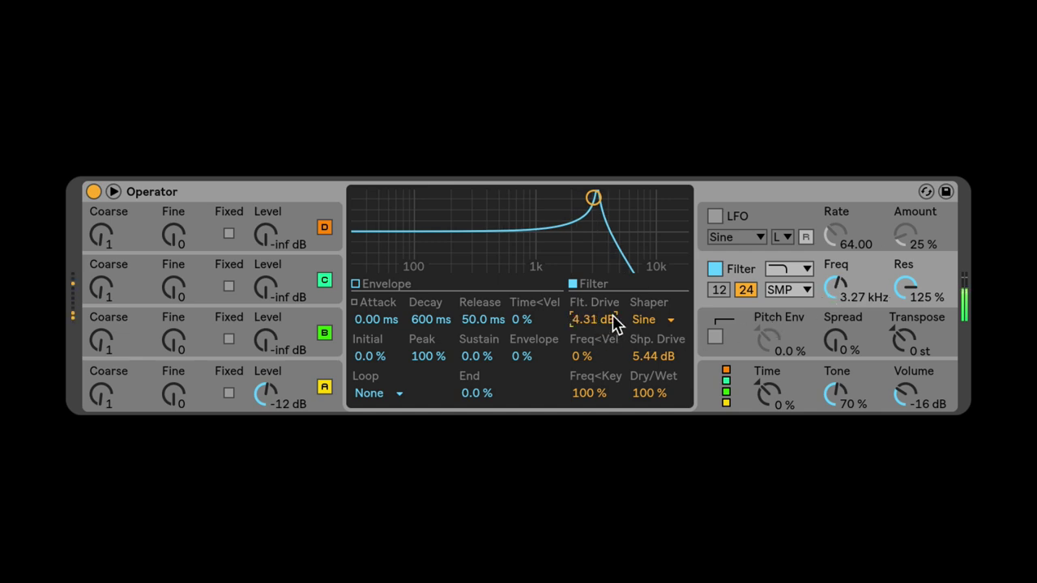
# - Set the filter's Freq<Key to 200 % and its resonance to 125 %
pyautogui.moveTo(612, 385); pyautogui.dragTo(613, 377)
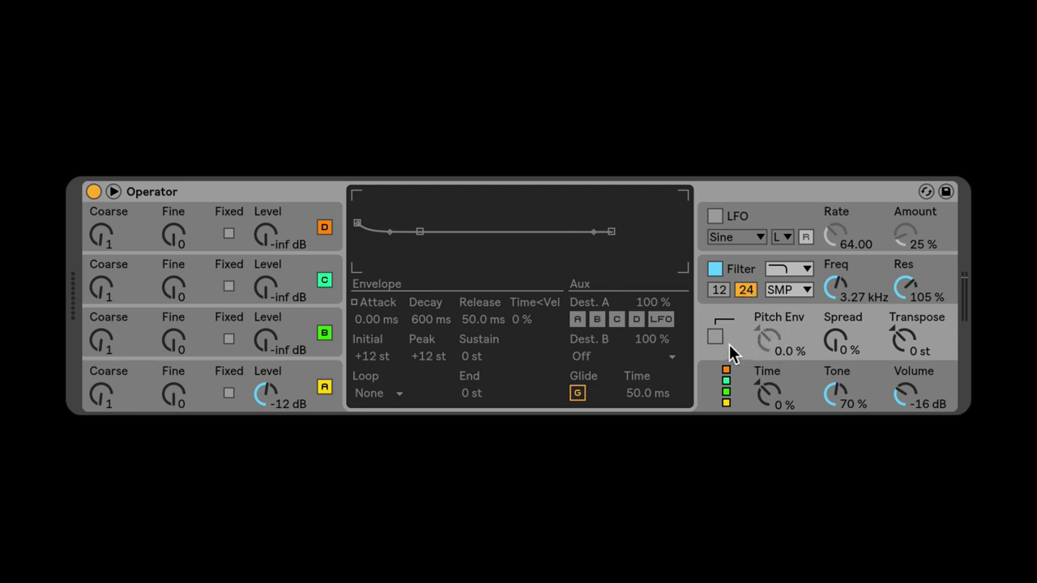
pyautogui.moveTo(906, 288); pyautogui.dragTo(906, 272)
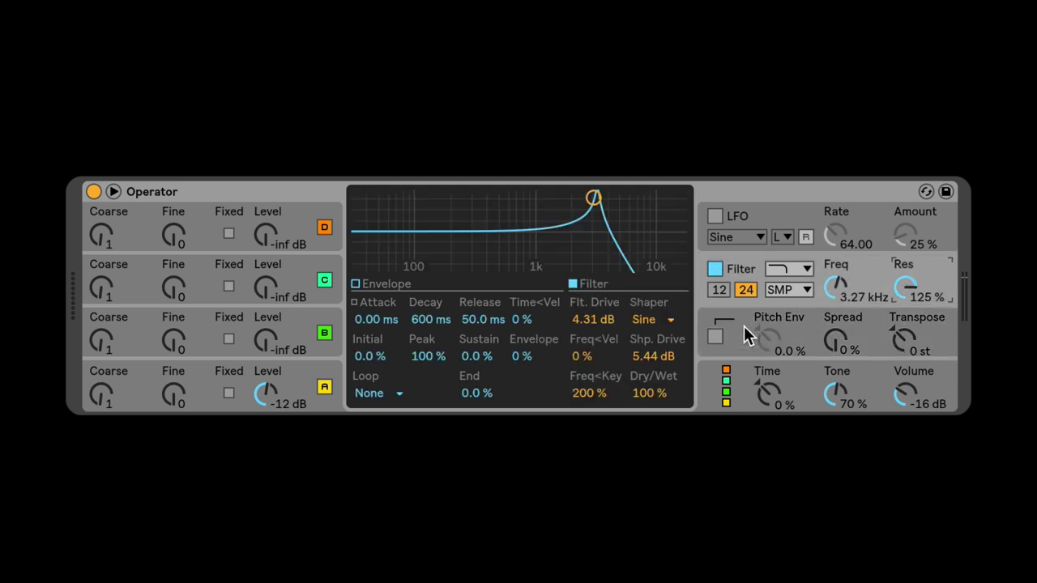
# - Enable the pitch envelope with oscillators A, B, C and D excluded from Destination A, and set the filter frequency to 6.45 kHz
pyautogui.click(743, 326)
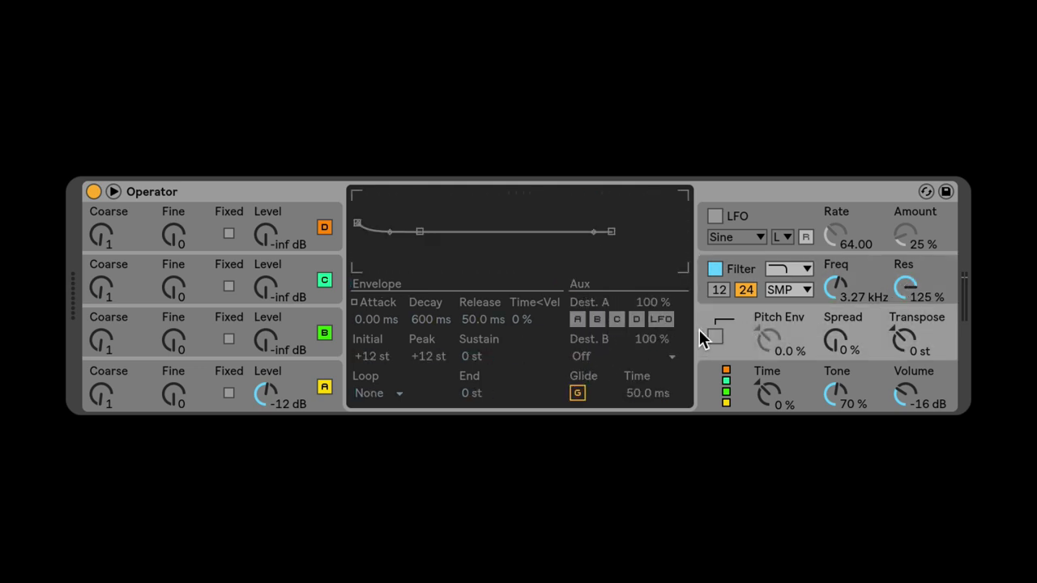
pyautogui.click(713, 336)
pyautogui.click(636, 320)
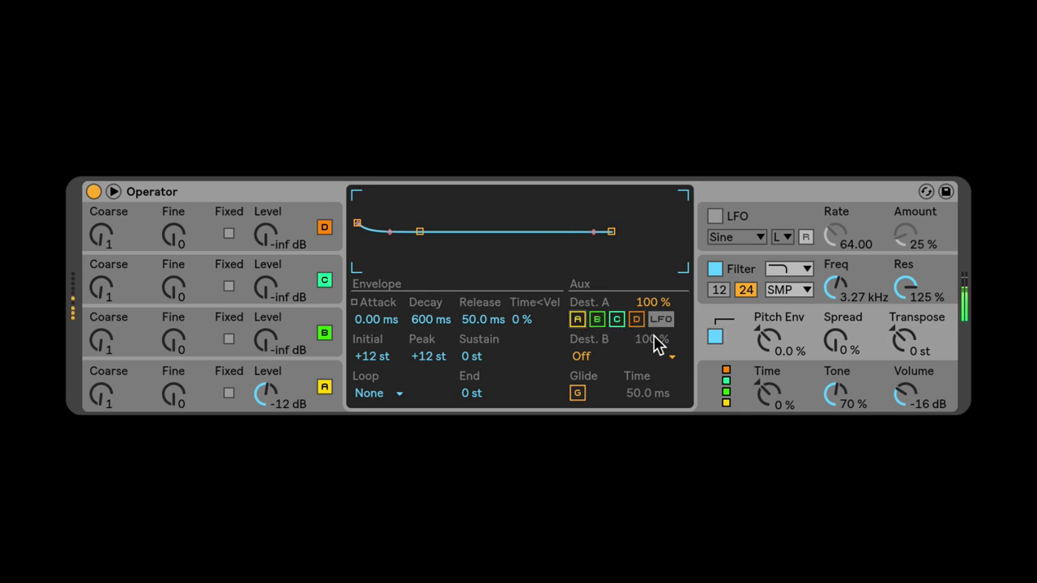
pyautogui.moveTo(902, 290)
pyautogui.mouseDown()
pyautogui.moveTo(903, 304)
pyautogui.moveTo(903, 293)
pyautogui.moveTo(847, 264)
pyautogui.moveTo(848, 247)
pyautogui.moveTo(903, 299)
pyautogui.moveTo(903, 289)
pyautogui.moveTo(903, 301)
pyautogui.moveTo(903, 274)
pyautogui.mouseUp()
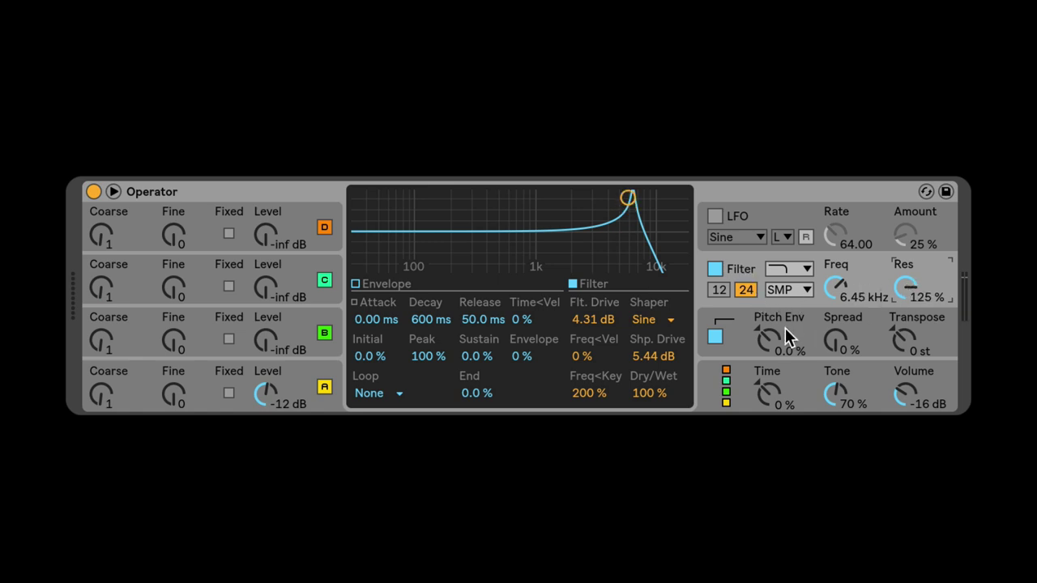
# - Raise the pitch envelope's peak to +48 st and assign its Destination B to filter resonance
pyautogui.click(806, 340)
pyautogui.click(632, 356)
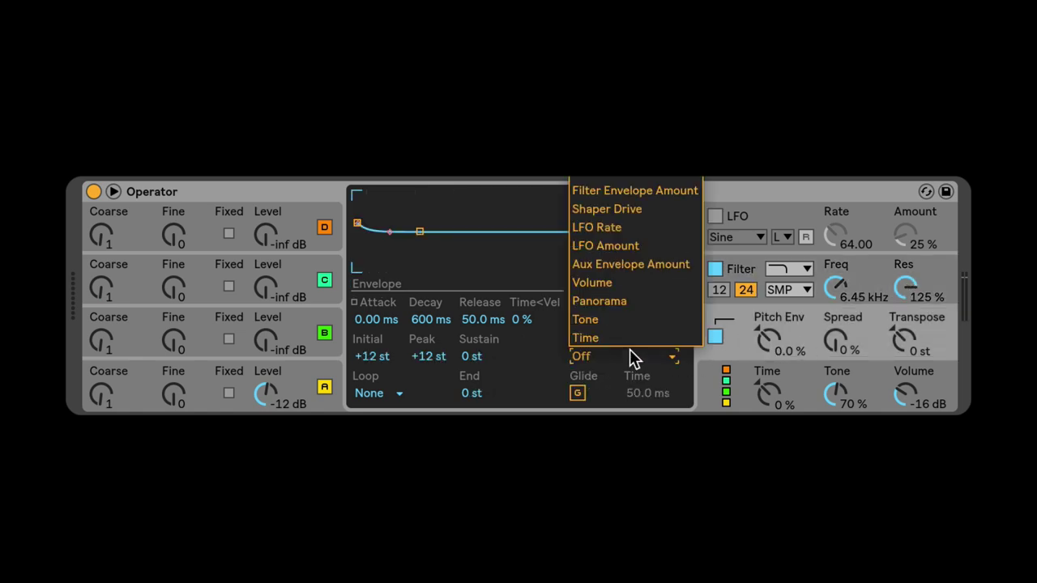
pyautogui.click(620, 353)
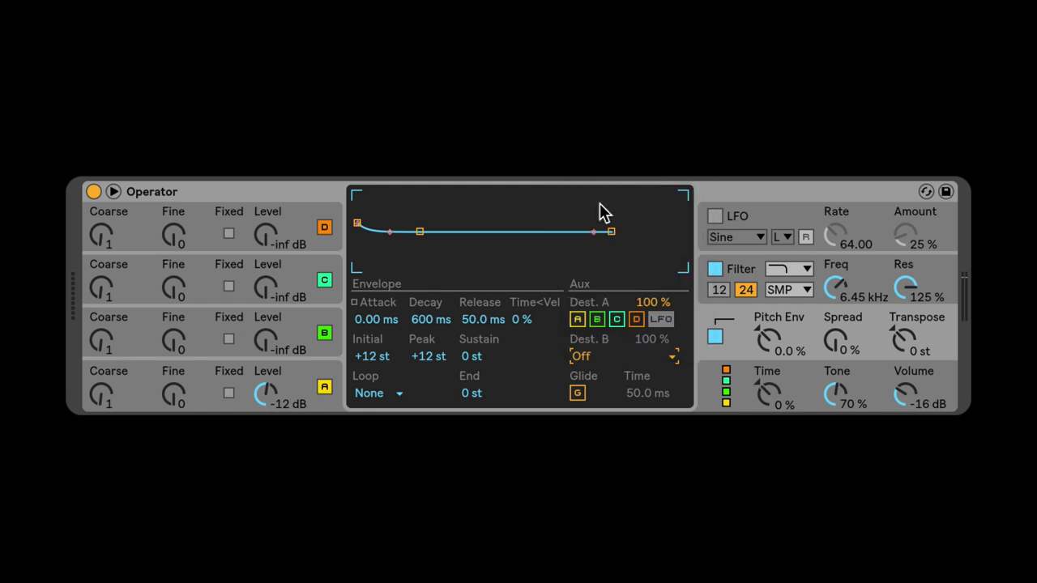
pyautogui.click(734, 210)
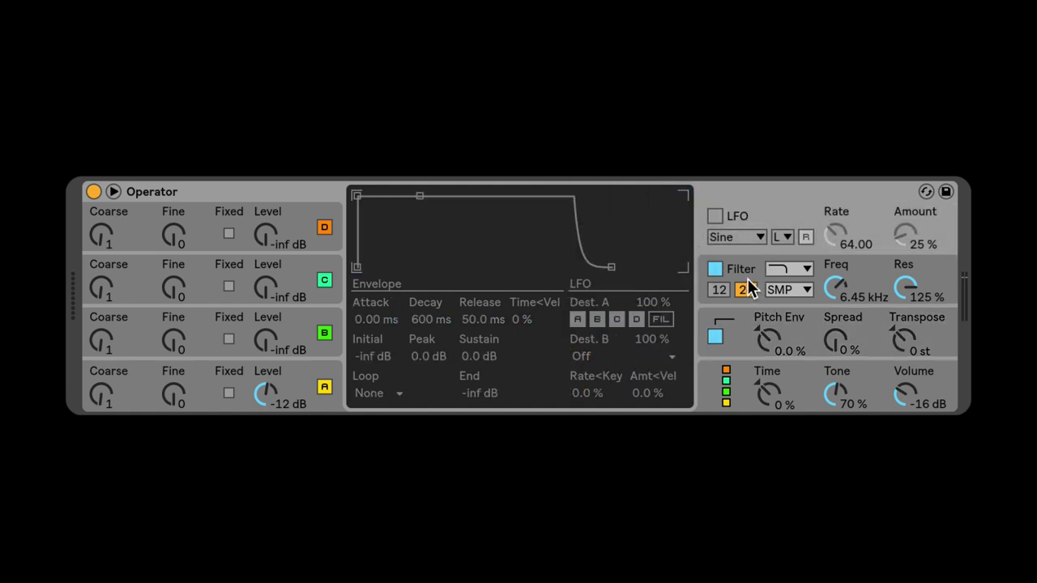
pyautogui.click(735, 320)
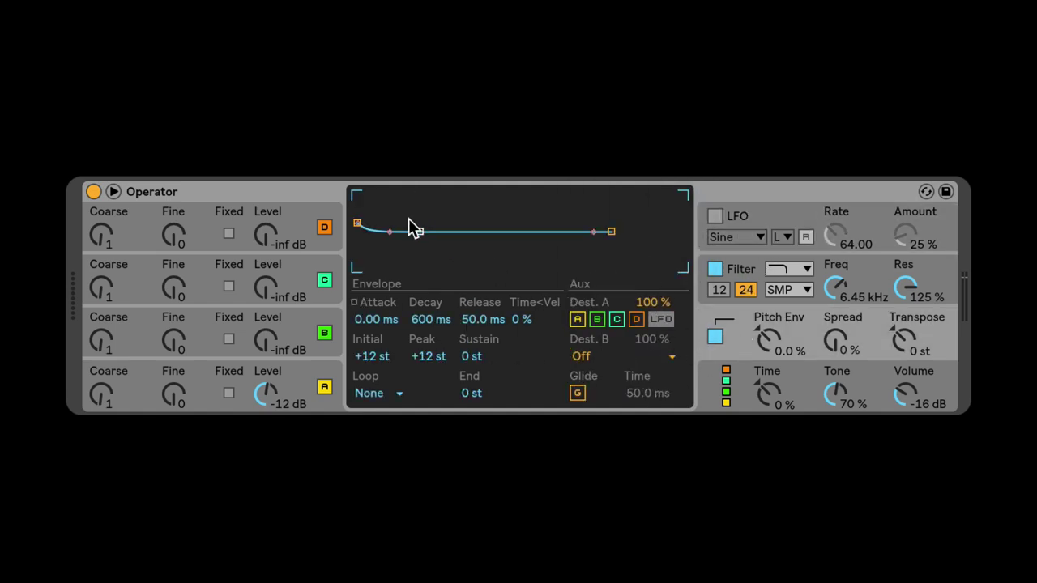
pyautogui.moveTo(357, 223); pyautogui.dragTo(357, 195)
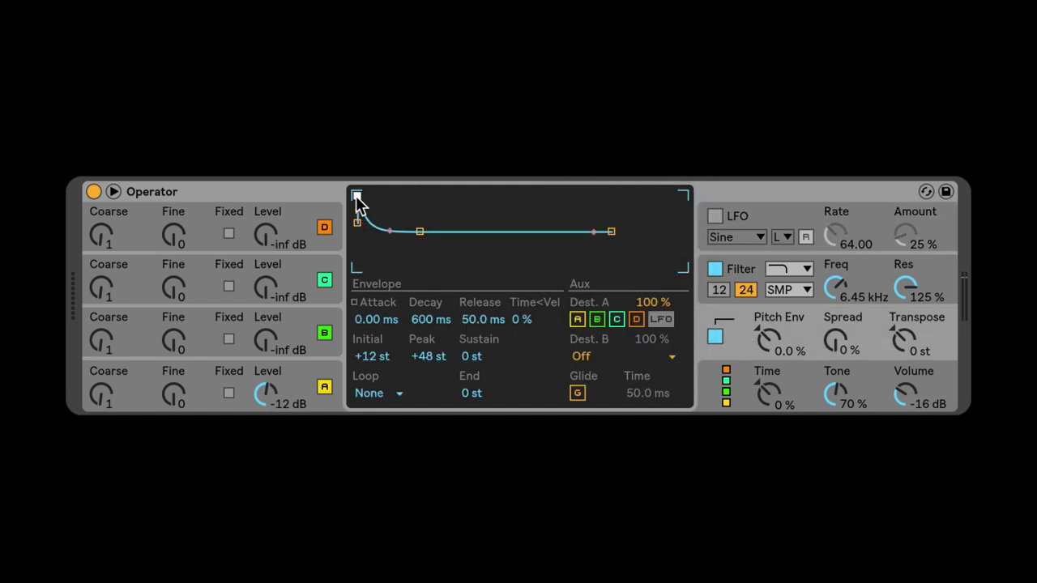
pyautogui.click(594, 357)
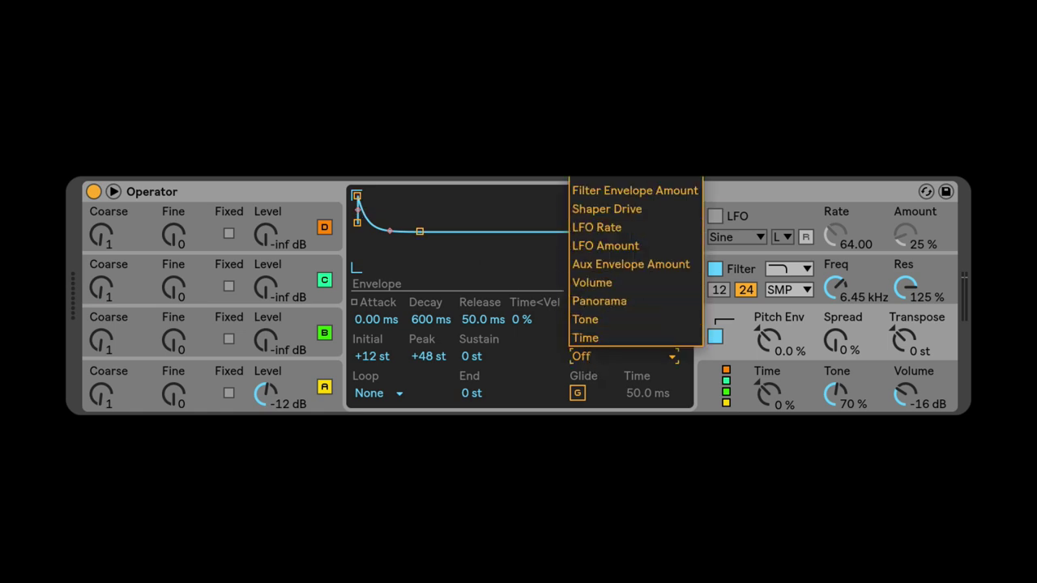
pyautogui.click(616, 190)
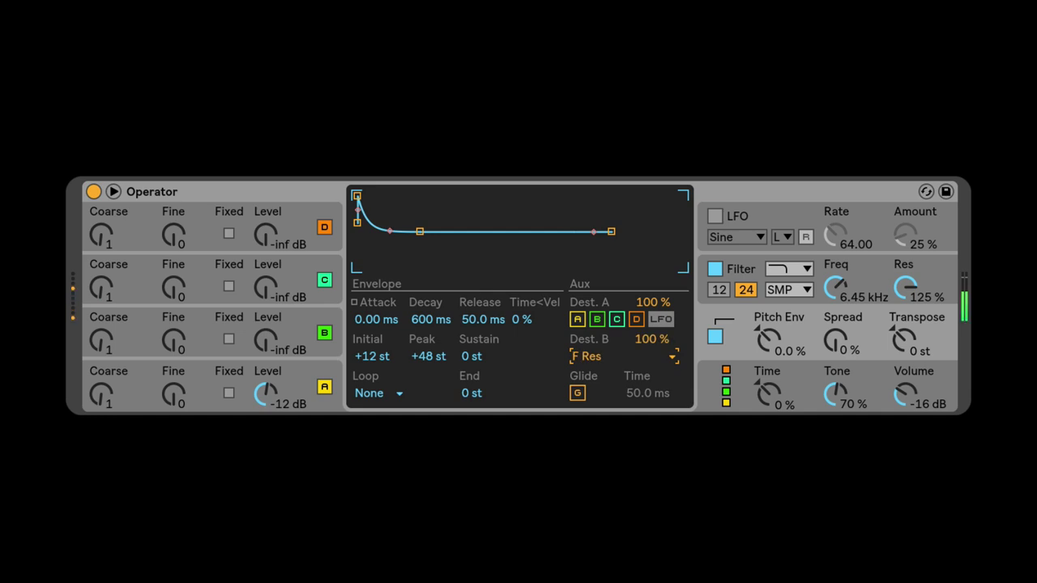
# - Vary the filter resonance between 108 % and 125 % and try Pitch Env amounts of 79 % and -56 %
pyautogui.moveTo(899, 292); pyautogui.dragTo(900, 301)
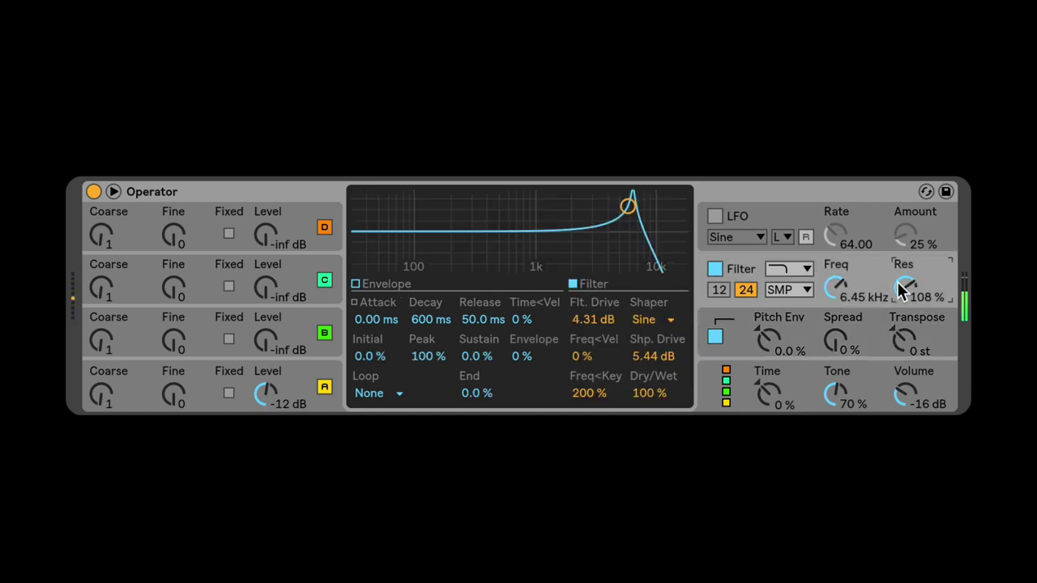
pyautogui.moveTo(753, 334); pyautogui.dragTo(810, 294)
pyautogui.moveTo(906, 288); pyautogui.dragTo(910, 289)
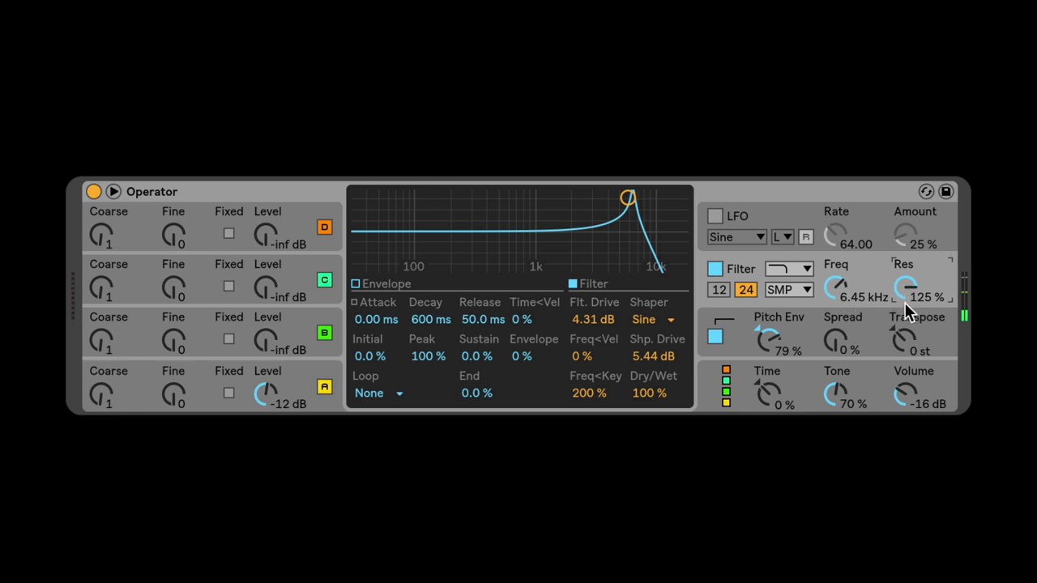
pyautogui.moveTo(766, 356)
pyautogui.mouseDown()
pyautogui.moveTo(770, 344)
pyautogui.moveTo(768, 363)
pyautogui.mouseUp()
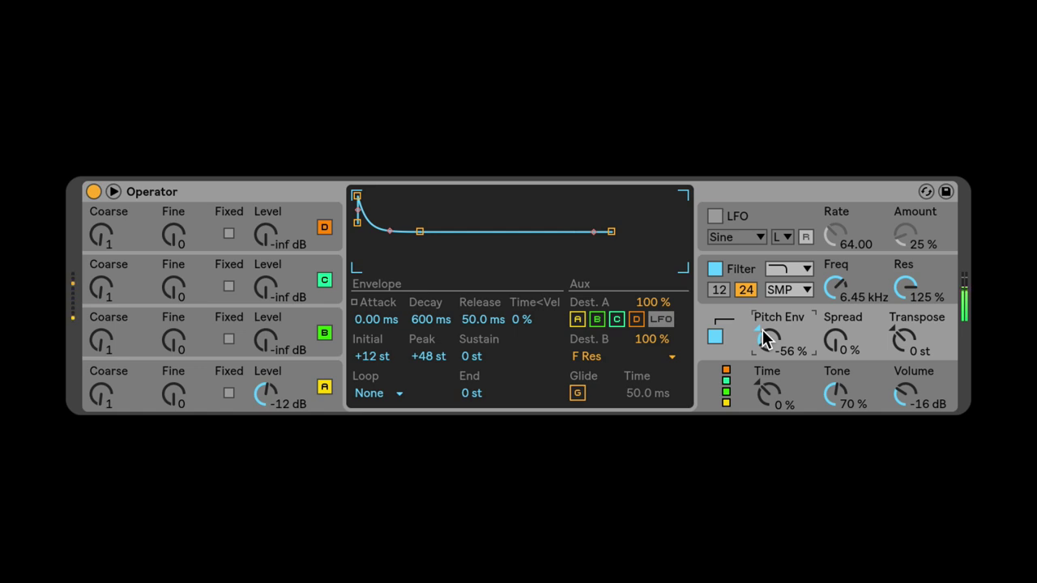
pyautogui.moveTo(762, 330); pyautogui.dragTo(763, 308)
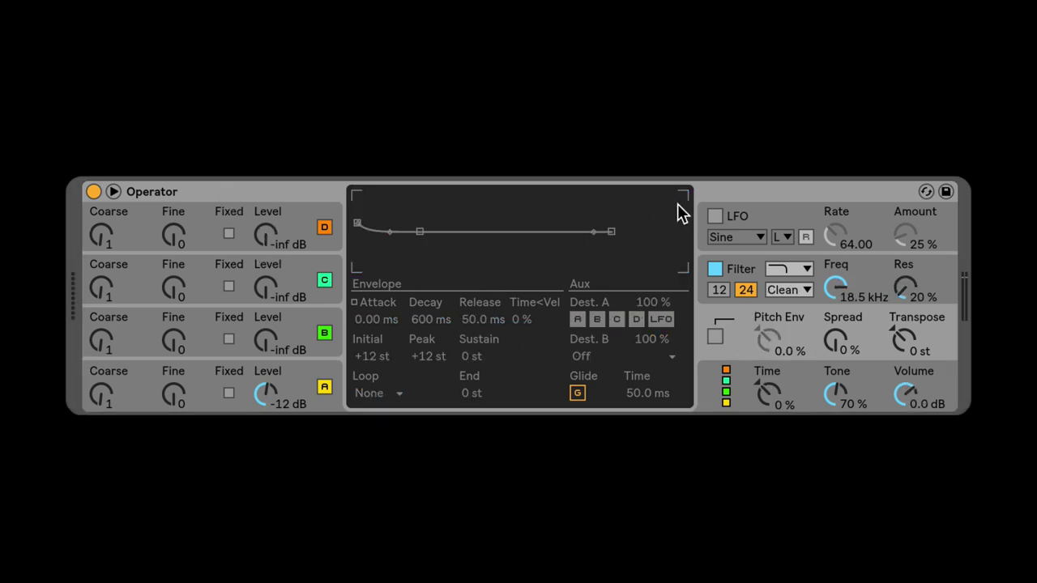
# - Enable the LFO with retrigger for oscillator A only, at a rate of 111.88 and an amount of 25 %
pyautogui.click(729, 220)
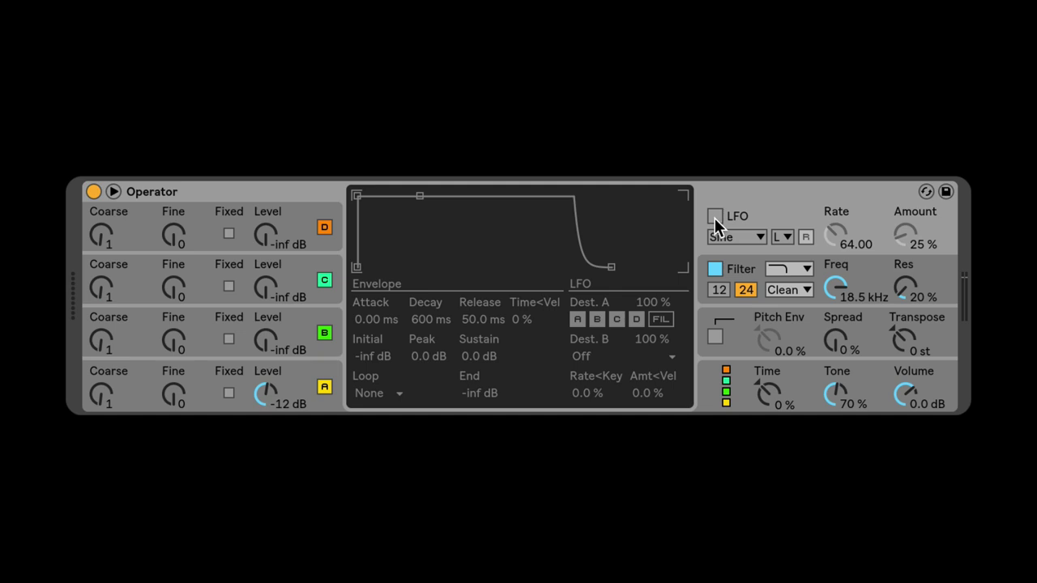
pyautogui.click(714, 216)
pyautogui.click(597, 319)
pyautogui.click(617, 319)
pyautogui.click(637, 319)
pyautogui.moveTo(848, 238); pyautogui.dragTo(828, 225)
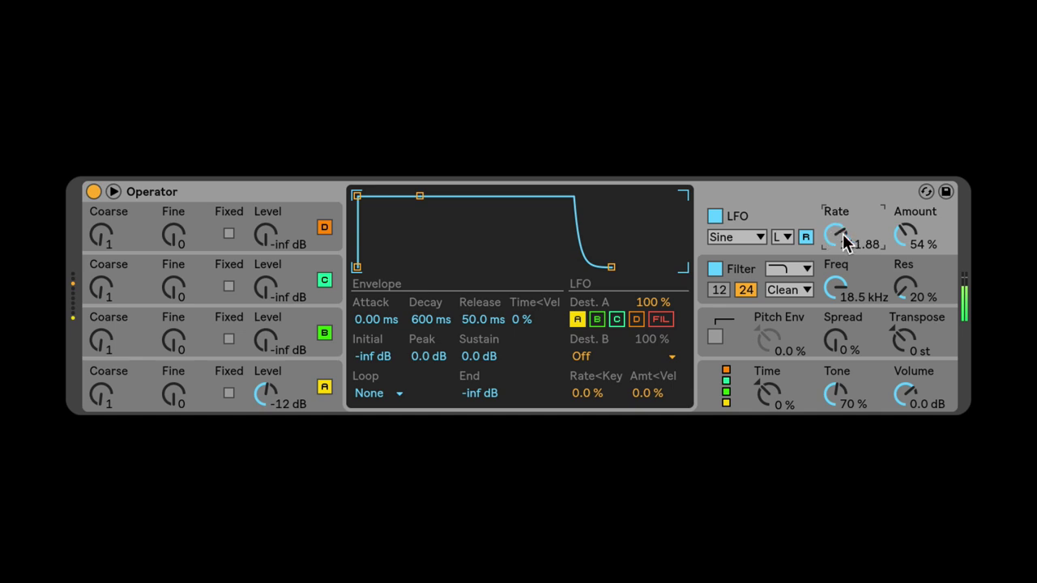
pyautogui.moveTo(891, 235); pyautogui.dragTo(891, 258)
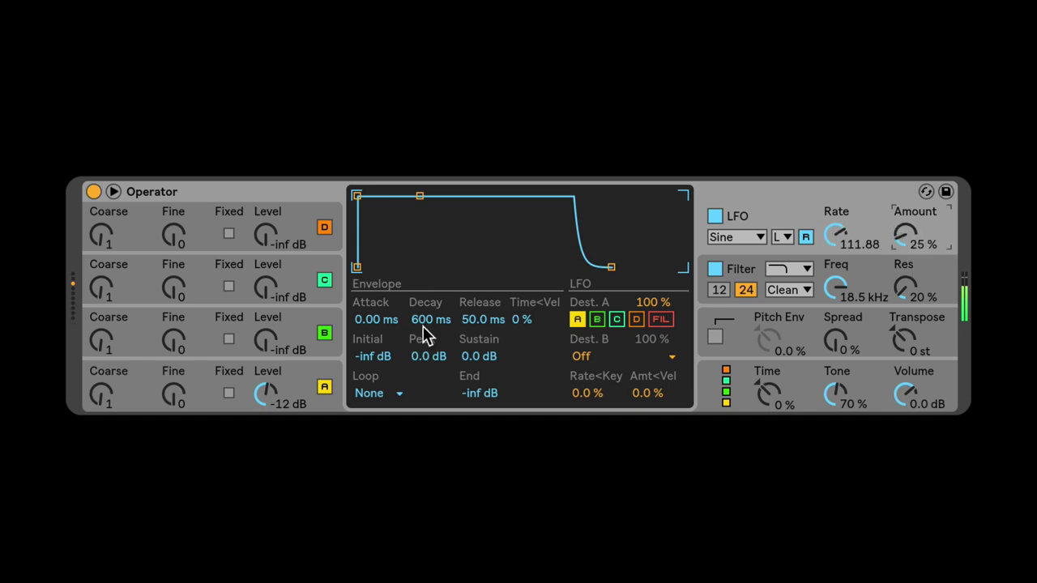
# - Try the Square D waveform on oscillator A and change it to Square 32
pyautogui.click(316, 369)
pyautogui.click(585, 316)
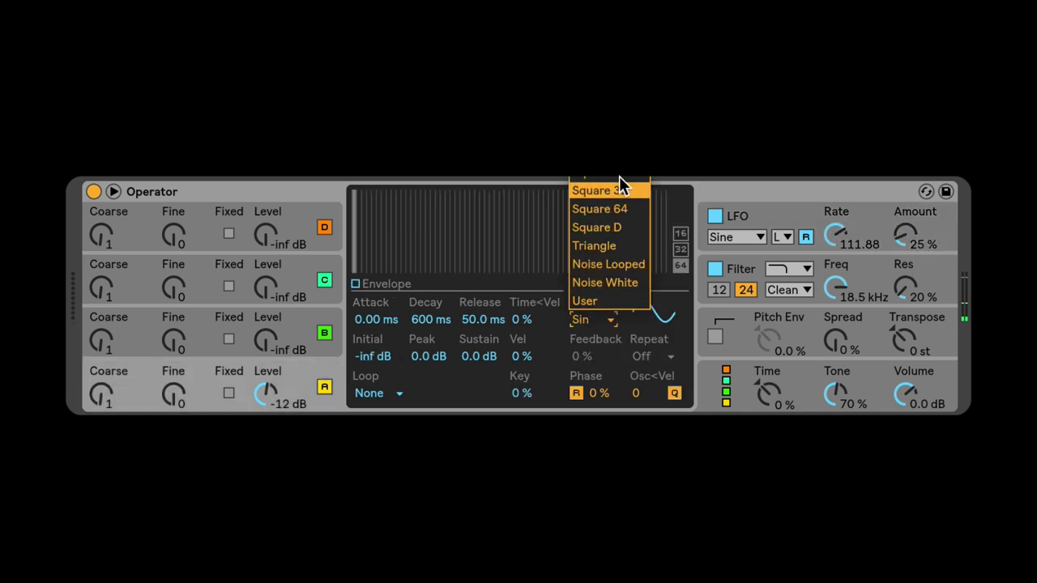
pyautogui.click(614, 228)
pyautogui.click(585, 317)
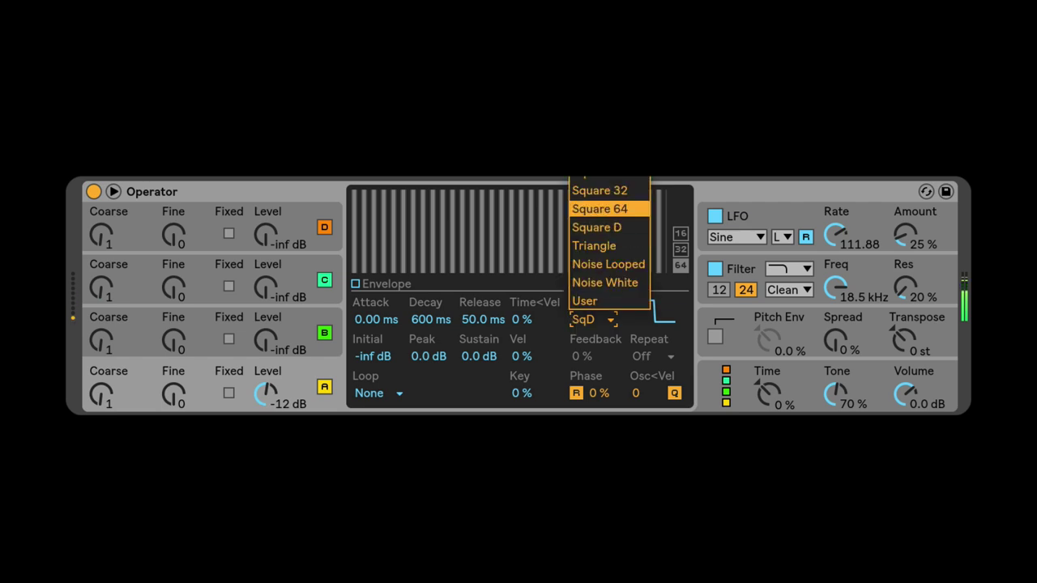
pyautogui.click(613, 192)
# - Lower the filter frequency to 3.71 kHz and set the LFO to rate 107.85 with a 411 ms envelope attack
pyautogui.moveTo(838, 288); pyautogui.dragTo(838, 325)
pyautogui.moveTo(828, 242); pyautogui.dragTo(828, 247)
pyautogui.click(906, 236)
pyautogui.moveTo(366, 195); pyautogui.dragTo(432, 197)
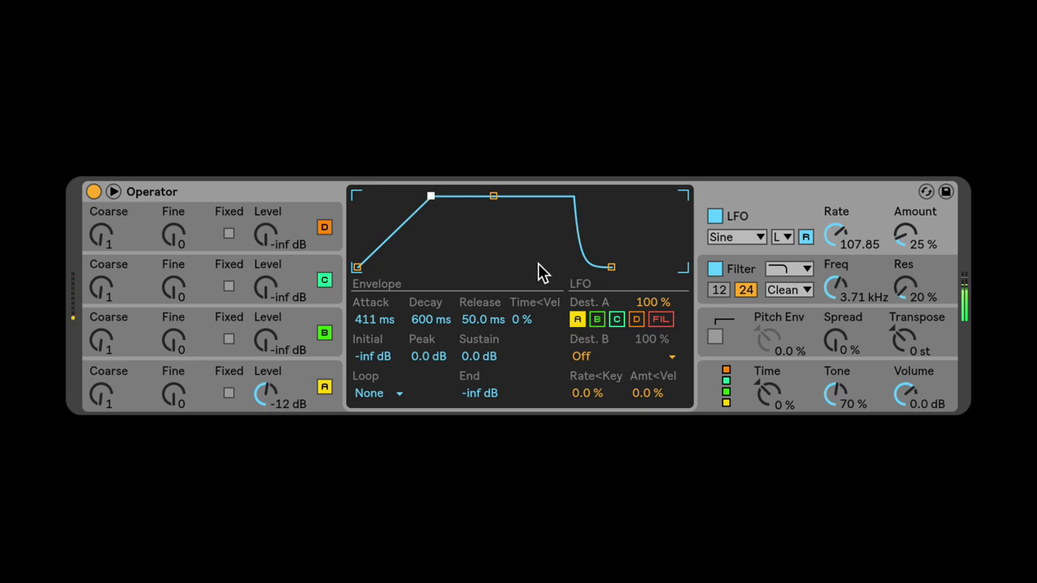
# - Enable the pitch envelope and exclude oscillators A to D from Destination A, keeping only the LFO as target
pyautogui.click(725, 335)
pyautogui.click(716, 337)
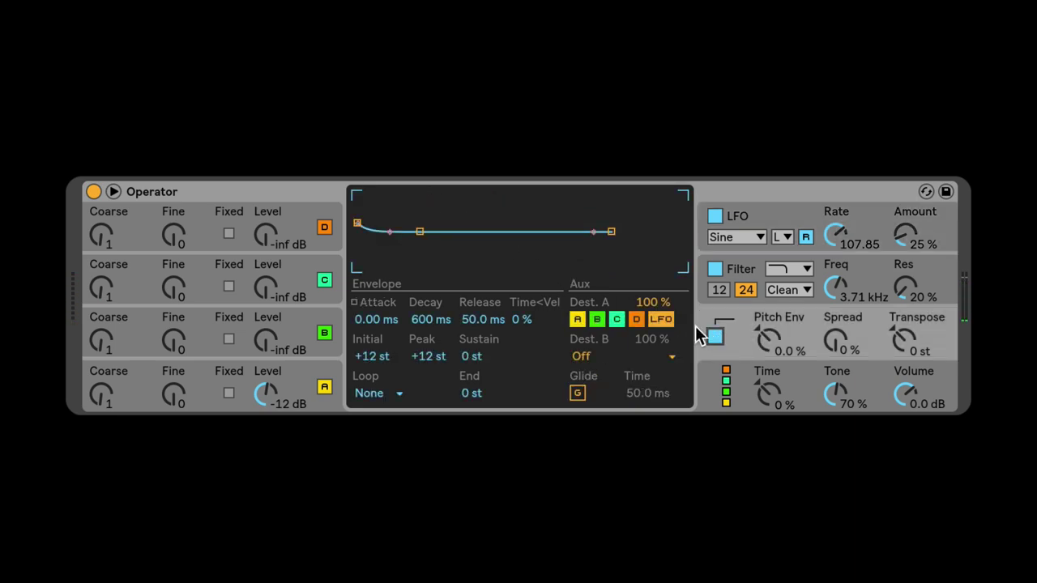
pyautogui.click(660, 322)
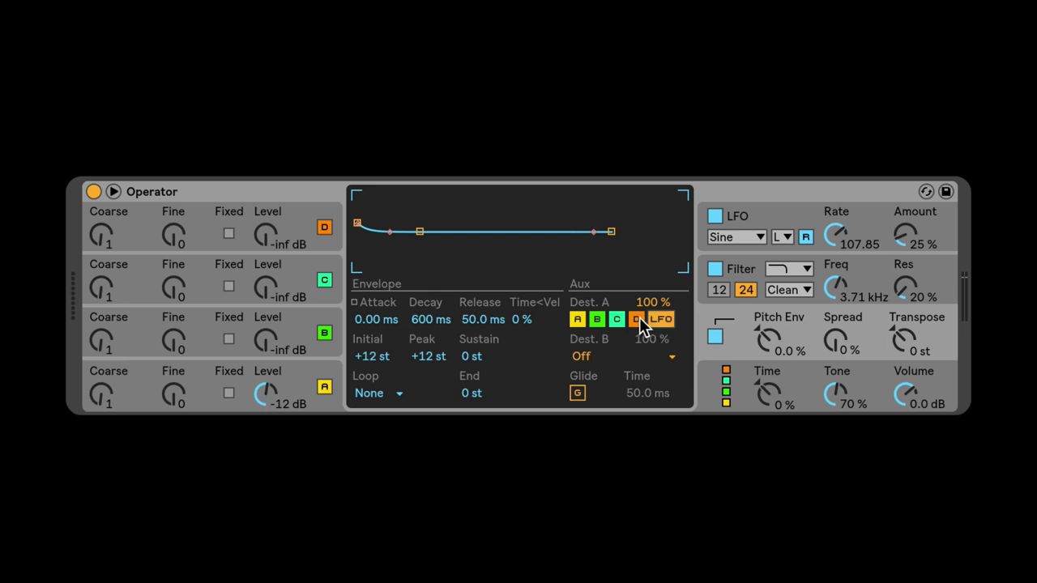
pyautogui.click(580, 324)
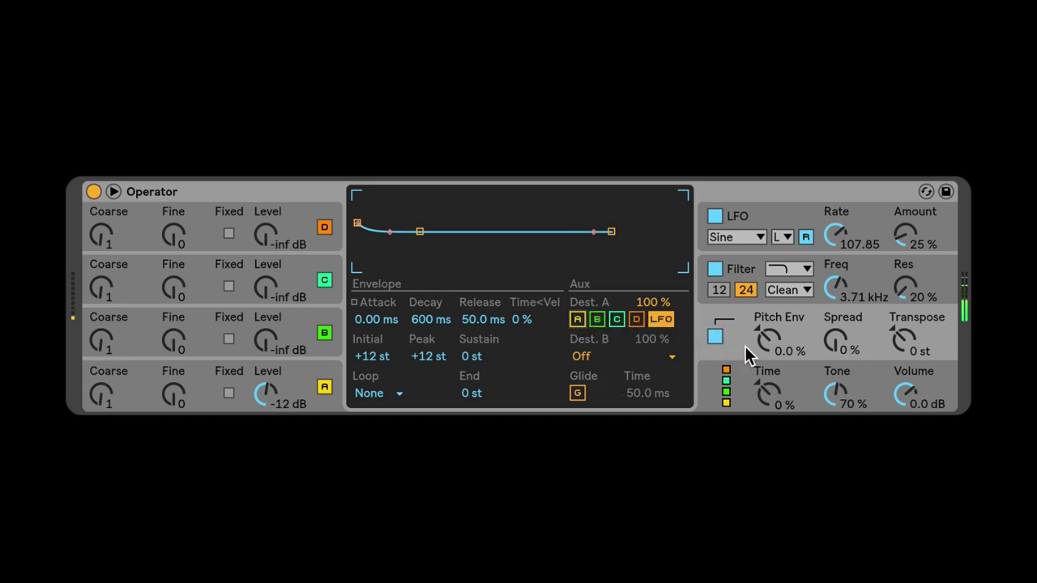
# - Shape the pitch envelope with a +33 st peak and 1.24 s decay, at a Pitch Env amount of -67 %
pyautogui.moveTo(357, 223); pyautogui.dragTo(358, 209)
pyautogui.moveTo(420, 232); pyautogui.dragTo(429, 232)
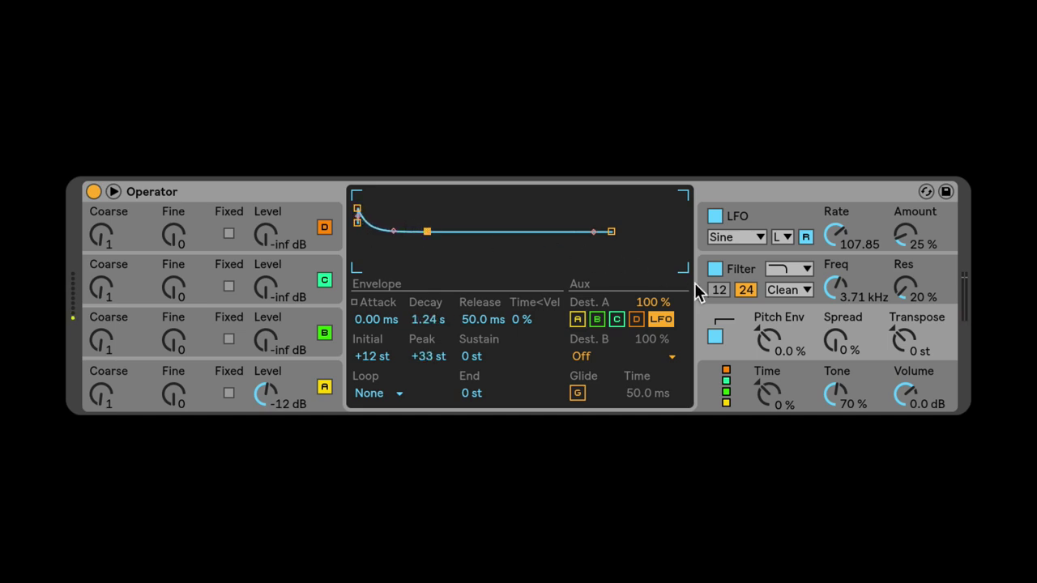
pyautogui.moveTo(772, 348); pyautogui.dragTo(772, 403)
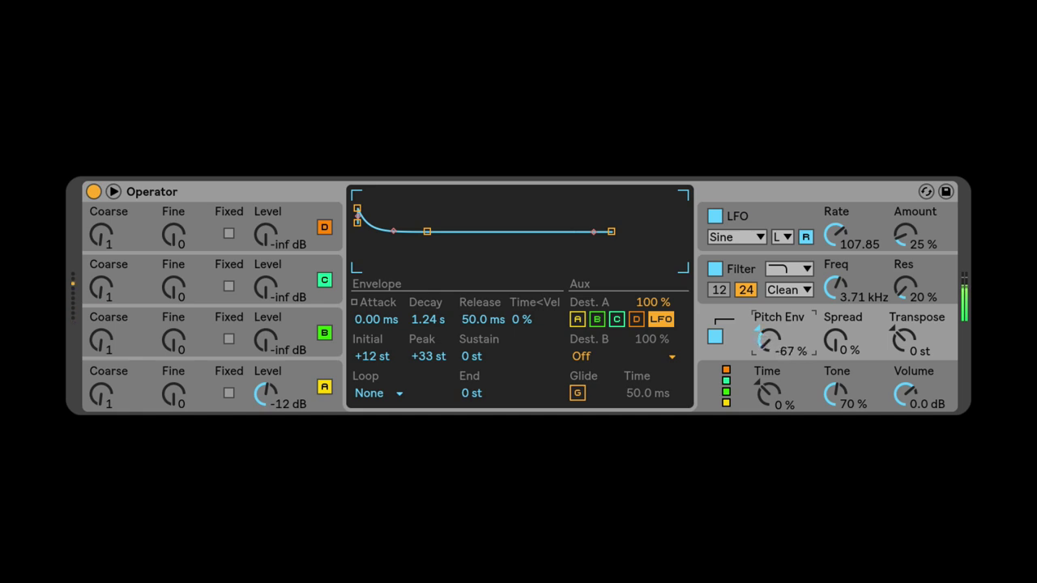
# - Set the LFO envelope's attack to 0.00 ms and the Pitch Env amount to -35 %
pyautogui.click(751, 221)
pyautogui.moveTo(431, 196); pyautogui.dragTo(357, 196)
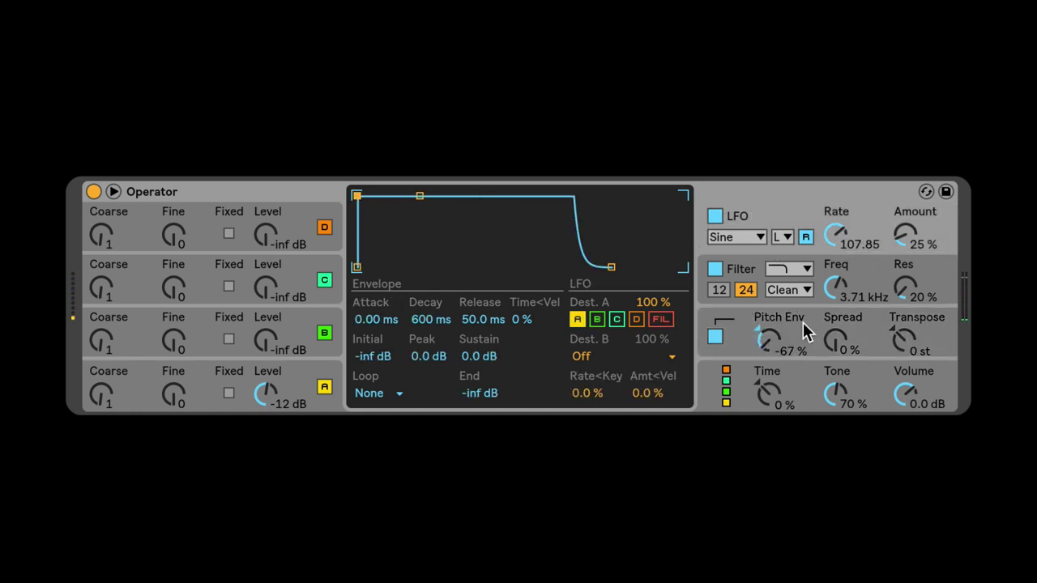
pyautogui.click(698, 321)
pyautogui.moveTo(773, 345); pyautogui.dragTo(701, 352)
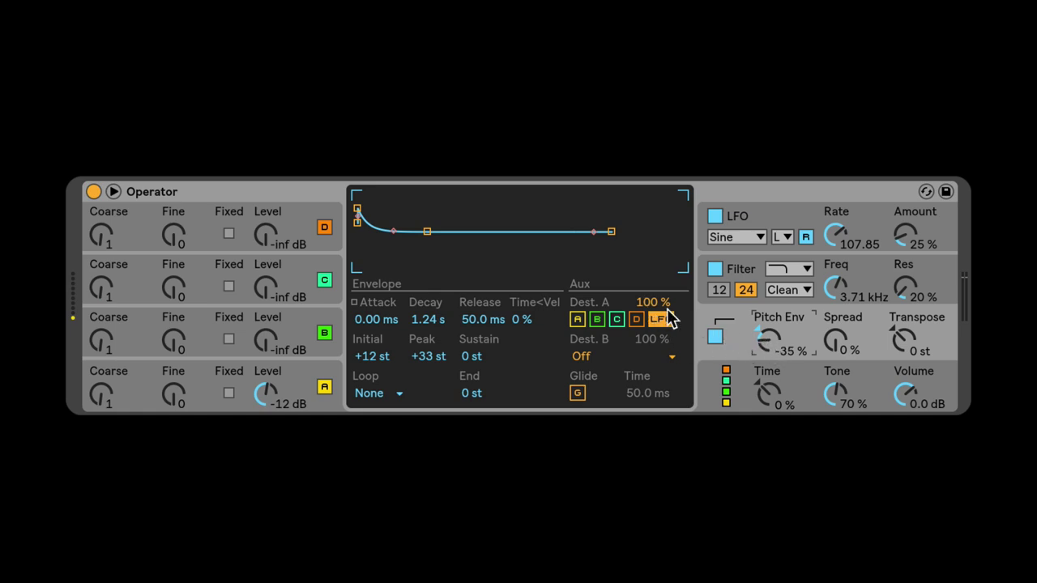
# - Raise the Pitch Env amount to 57 % and lengthen the pitch envelope's decay to 4.34 s
pyautogui.moveTo(773, 345); pyautogui.dragTo(773, 308)
pyautogui.moveTo(768, 340); pyautogui.dragTo(768, 360)
pyautogui.moveTo(427, 232)
pyautogui.mouseDown()
pyautogui.moveTo(465, 235)
pyautogui.moveTo(440, 231)
pyautogui.mouseUp()
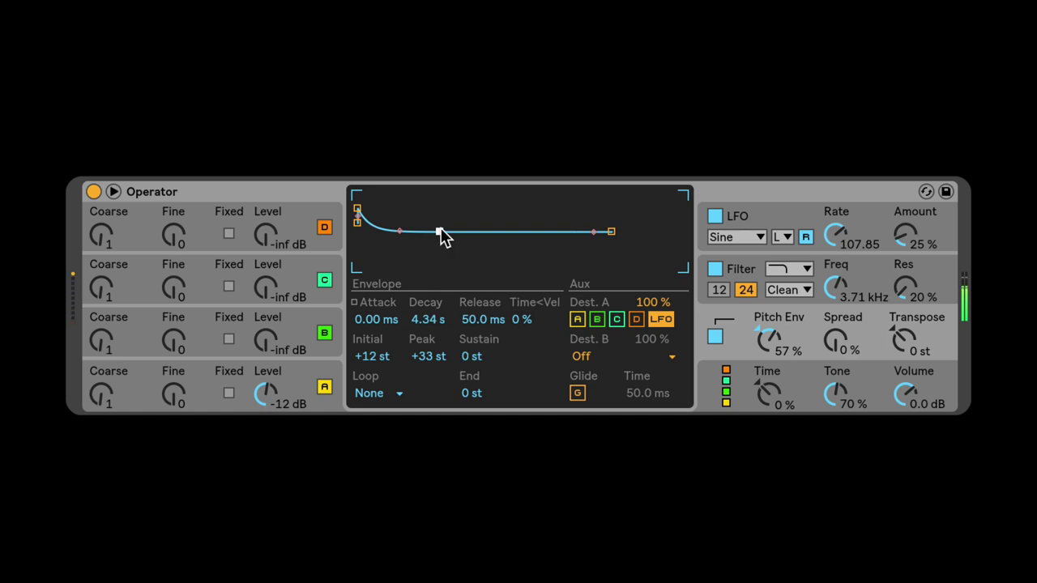
# - Raise the LFO amount to 88 % and return to the pitch envelope display
pyautogui.click(923, 233)
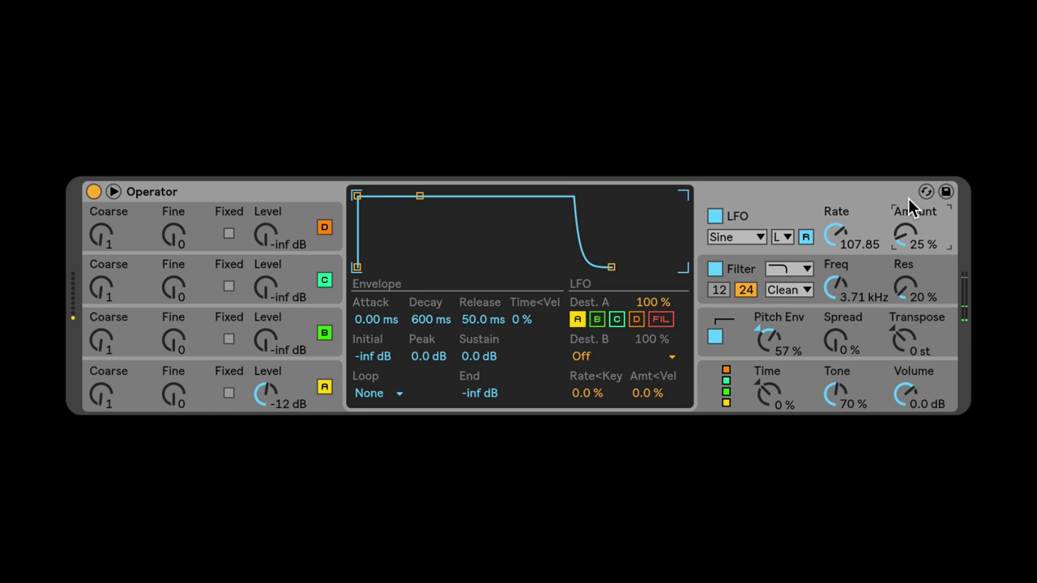
pyautogui.moveTo(912, 236); pyautogui.dragTo(881, 285)
pyautogui.moveTo(910, 224); pyautogui.dragTo(908, 247)
pyautogui.click(817, 322)
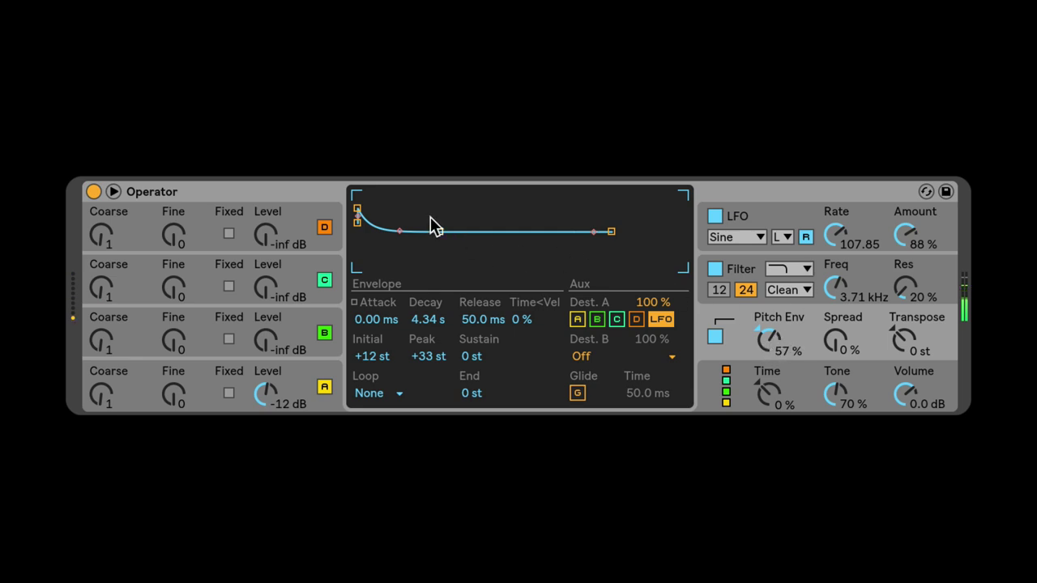
# - Set the pitch envelope's sustain to -48 st and decay to 5.58 s, with the Pitch Env amount at 100 %
pyautogui.moveTo(439, 233); pyautogui.dragTo(438, 265)
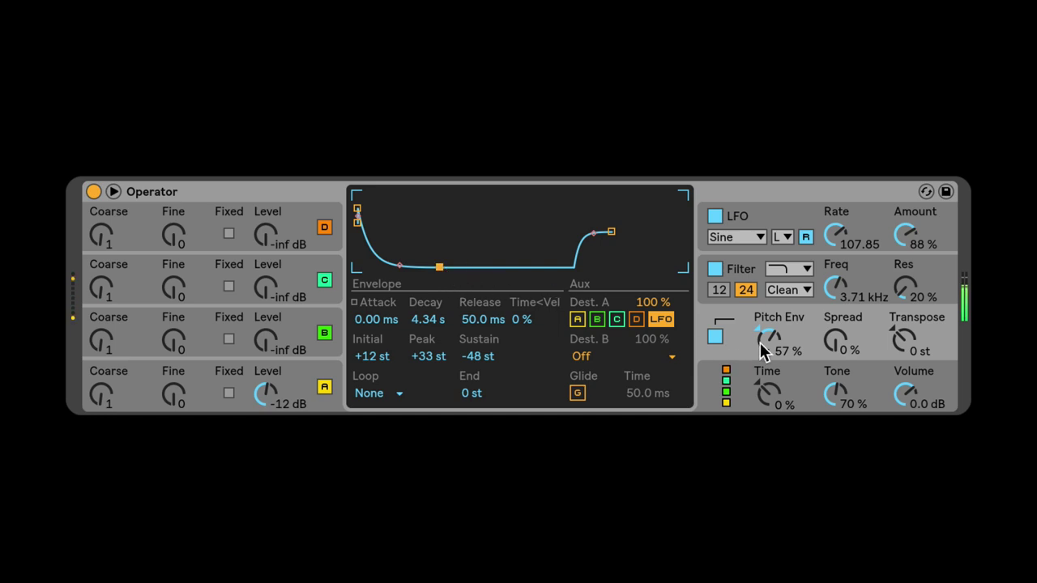
pyautogui.moveTo(766, 342); pyautogui.dragTo(771, 350)
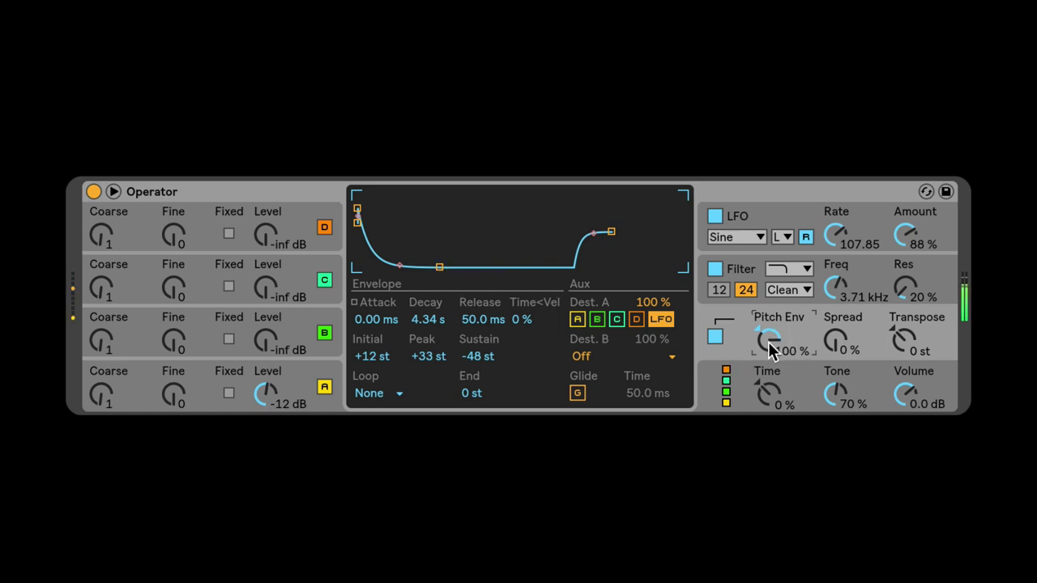
pyautogui.moveTo(439, 267)
pyautogui.mouseDown()
pyautogui.moveTo(426, 267)
pyautogui.moveTo(440, 270)
pyautogui.mouseUp()
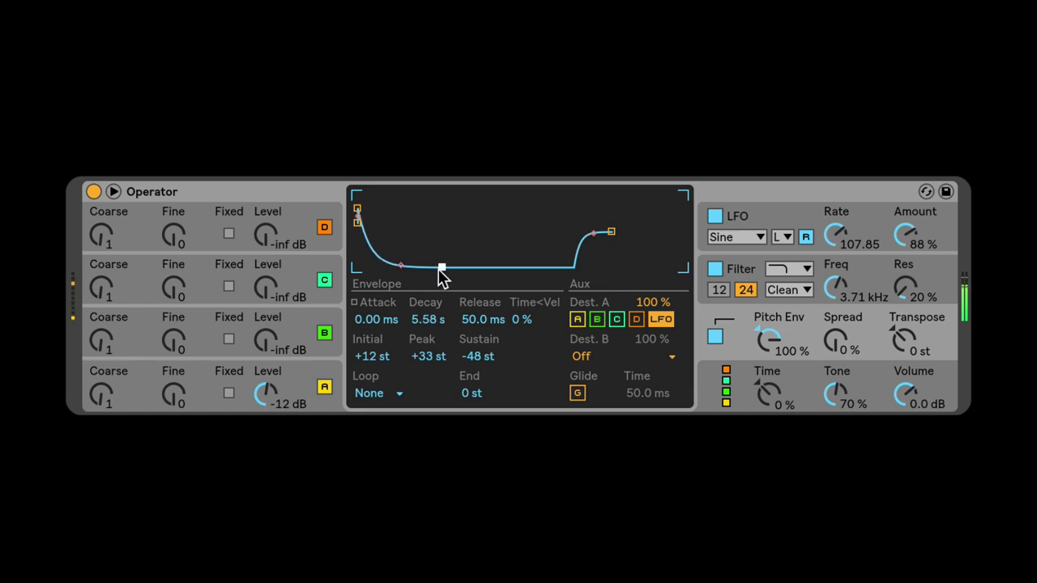
# - Switch oscillator A to a sine wave and raise oscillator B's level to -16 dB
pyautogui.click(303, 384)
pyautogui.click(580, 320)
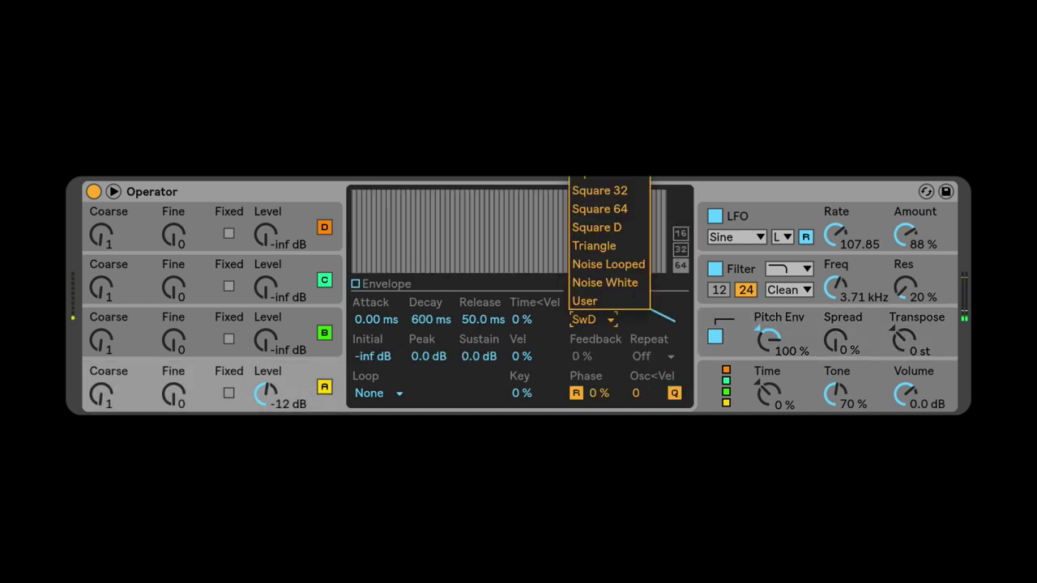
pyautogui.click(600, 182)
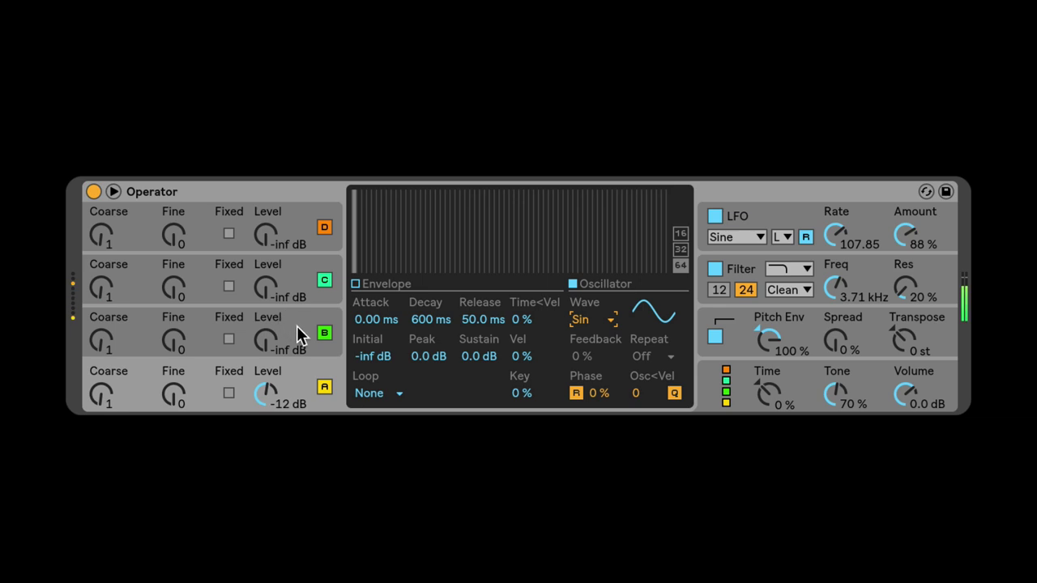
pyautogui.moveTo(273, 338); pyautogui.dragTo(273, 310)
# - Assign the pitch envelope's Destination B to oscillator B's volume
pyautogui.click(739, 348)
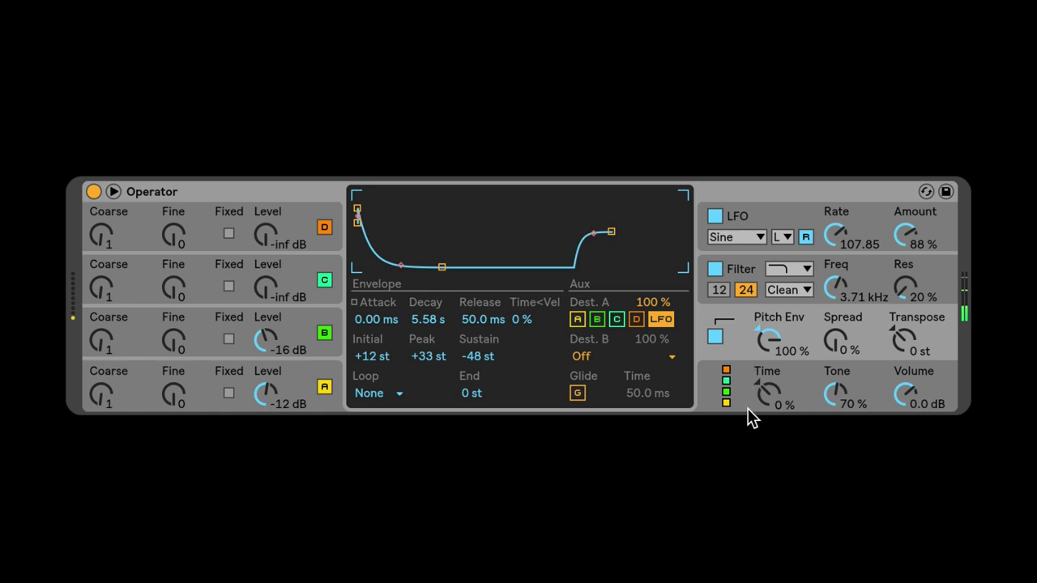
pyautogui.click(585, 356)
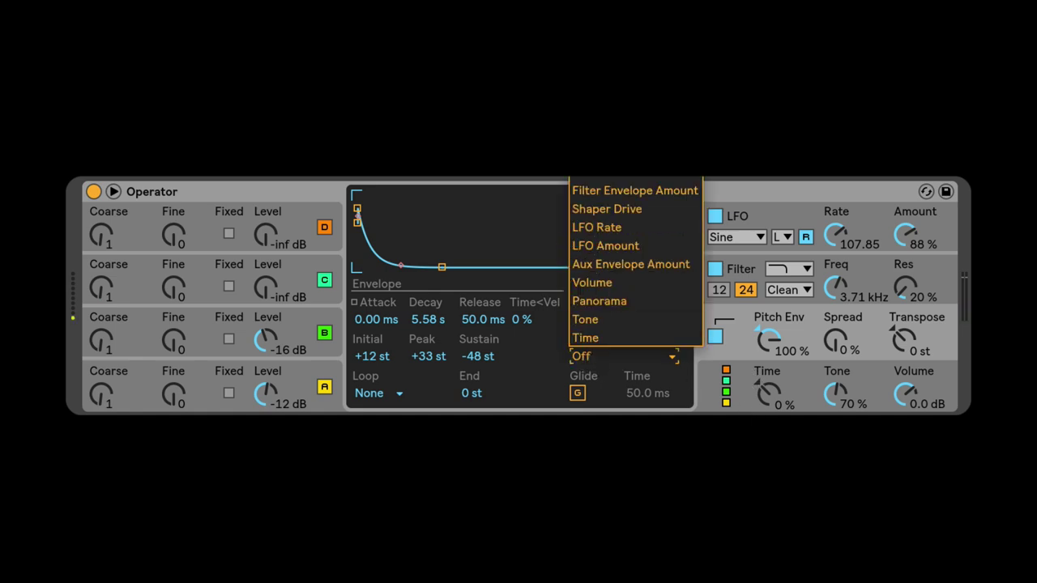
pyautogui.click(600, 191)
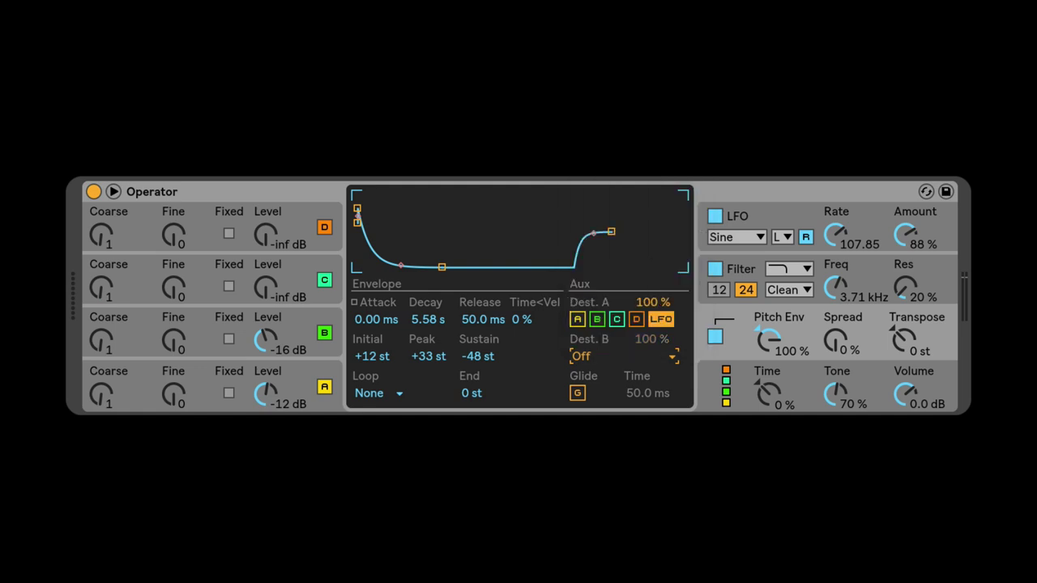
pyautogui.moveTo(648, 339); pyautogui.dragTo(551, 356)
# - Raise oscillator B's level to -1.3 dB and set the pitch envelope's Destination B amount to -100 %
pyautogui.click(276, 341)
pyautogui.moveTo(276, 342); pyautogui.dragTo(317, 357)
pyautogui.click(314, 363)
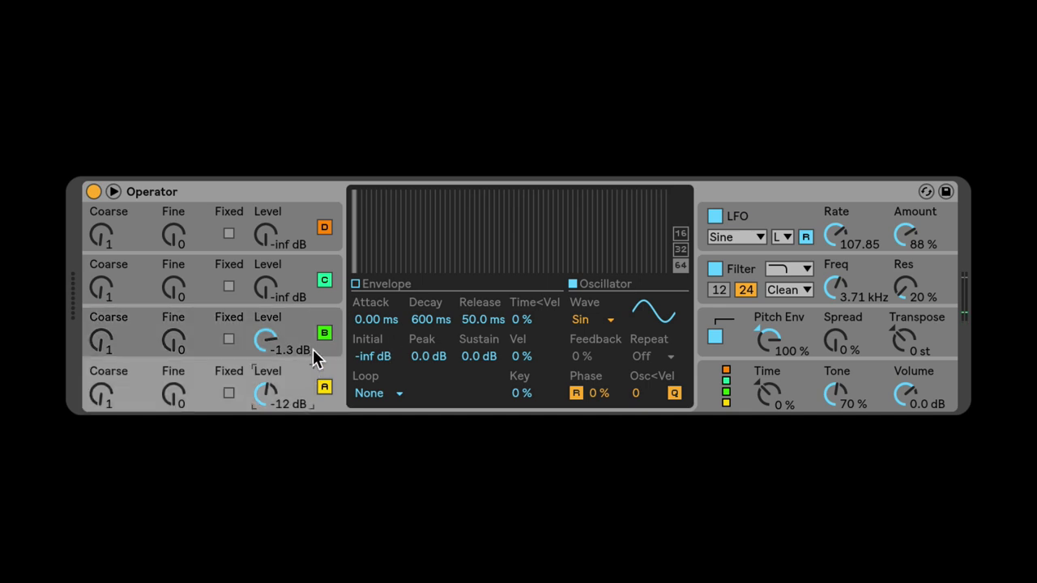
pyautogui.click(712, 358)
pyautogui.moveTo(648, 338); pyautogui.dragTo(646, 351)
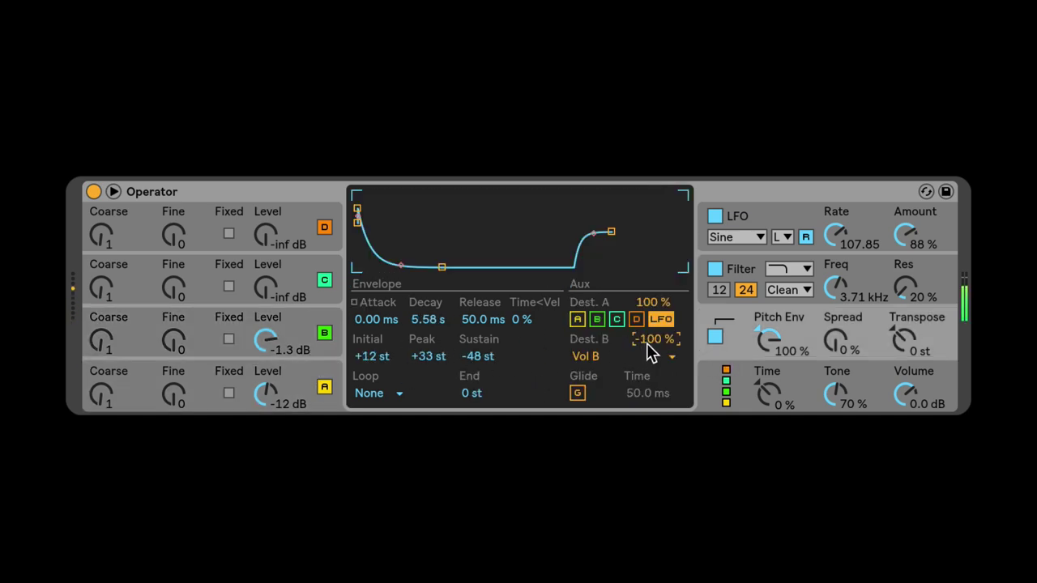
# - Raise the filter frequency to 7.39 kHz and lengthen the pitch envelope's decay further
pyautogui.moveTo(818, 279)
pyautogui.mouseDown()
pyautogui.moveTo(818, 249)
pyautogui.moveTo(829, 287)
pyautogui.mouseUp()
pyautogui.click(312, 335)
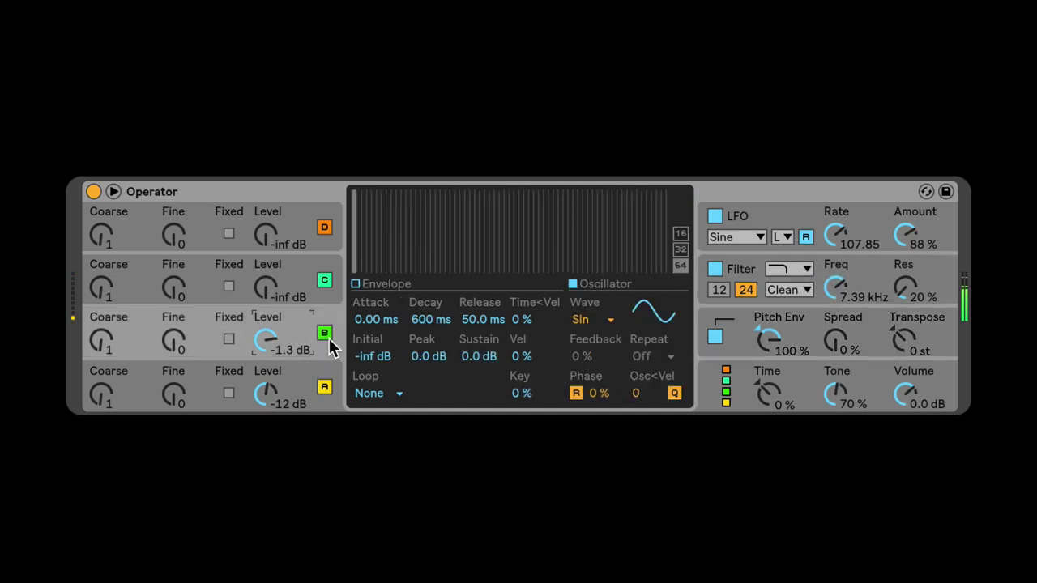
pyautogui.click(294, 386)
pyautogui.click(294, 318)
pyautogui.click(742, 329)
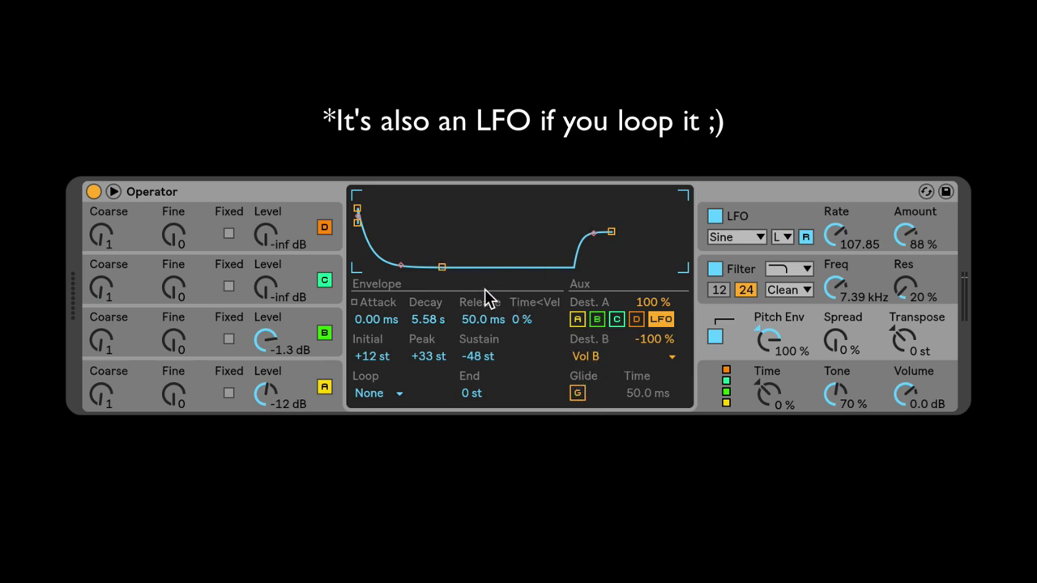
pyautogui.moveTo(441, 266)
pyautogui.mouseDown()
pyautogui.moveTo(462, 267)
pyautogui.moveTo(409, 266)
pyautogui.moveTo(450, 267)
pyautogui.mouseUp()
# - Try global Time values of 50 % and -90 %, settling on -11 %
pyautogui.click(769, 401)
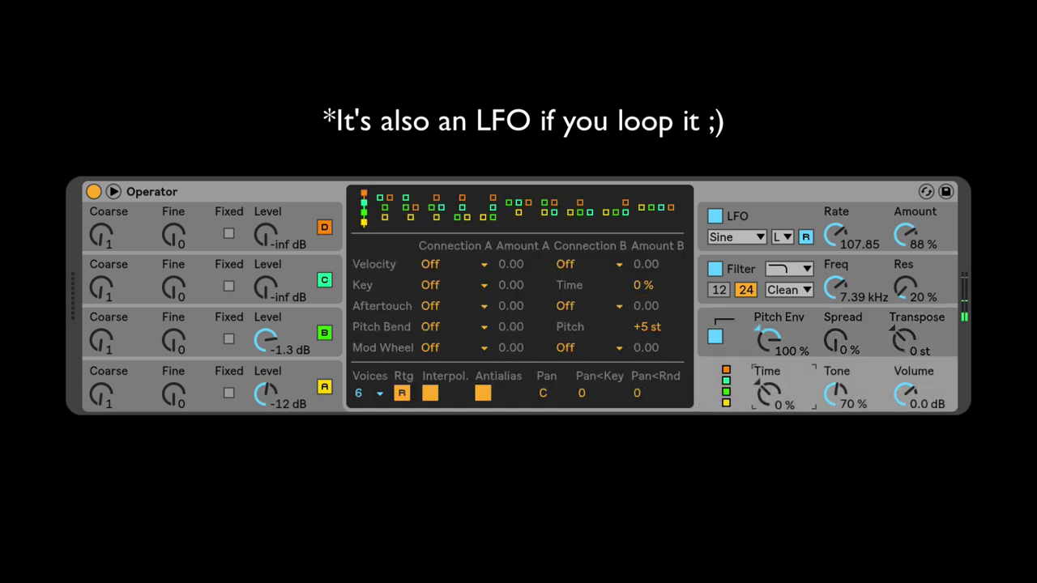
pyautogui.moveTo(770, 401); pyautogui.dragTo(769, 361)
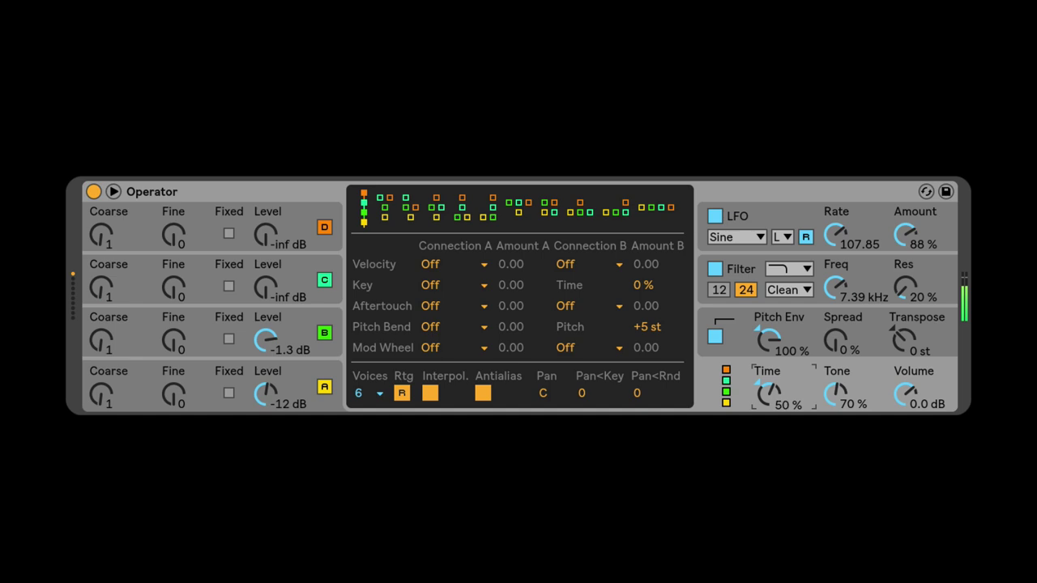
pyautogui.moveTo(770, 397); pyautogui.dragTo(770, 511)
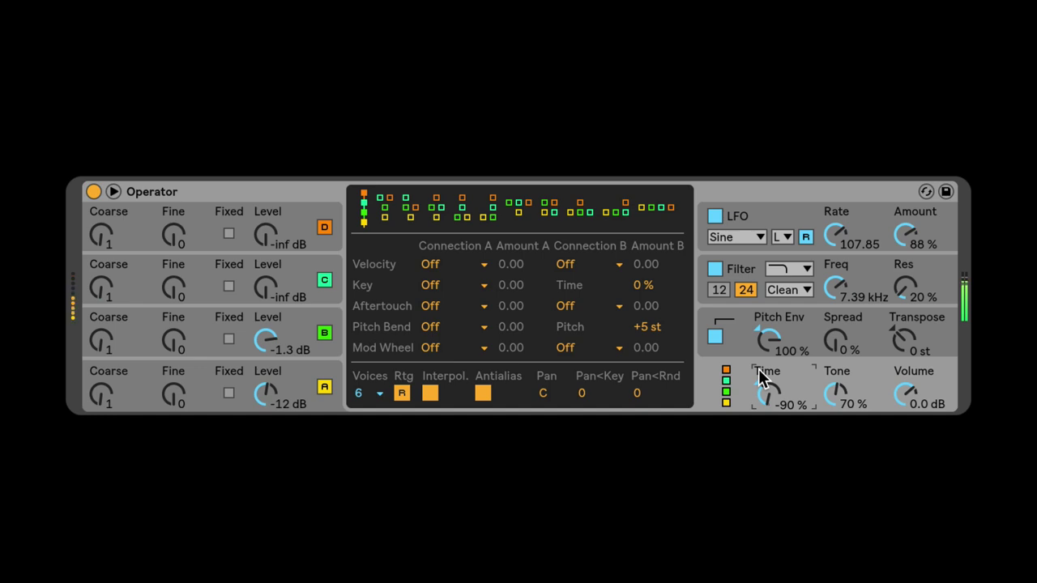
pyautogui.moveTo(770, 386); pyautogui.dragTo(771, 323)
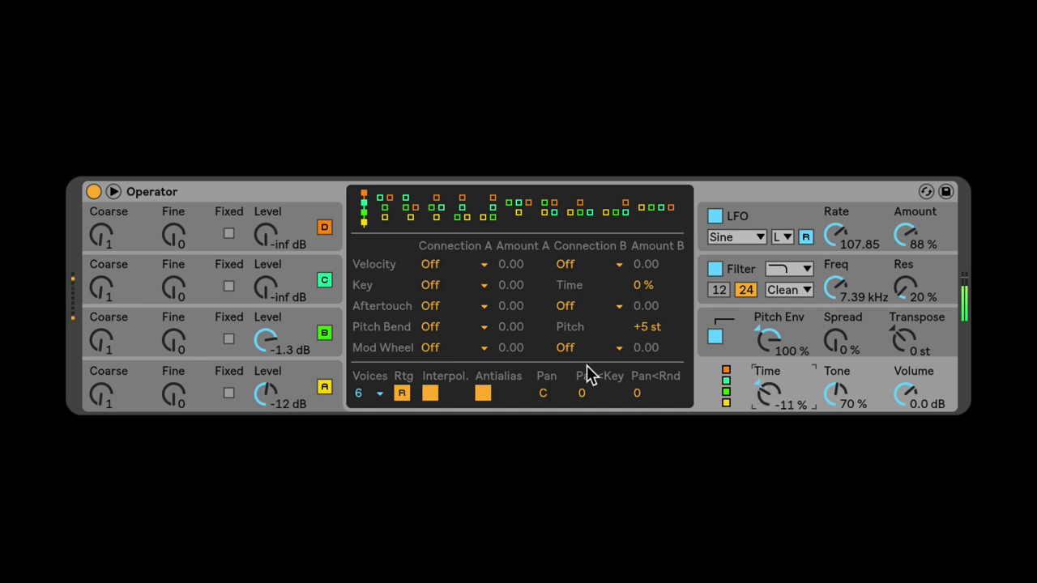
# - Choose a different waveform for oscillator A
pyautogui.click(300, 382)
pyautogui.click(589, 319)
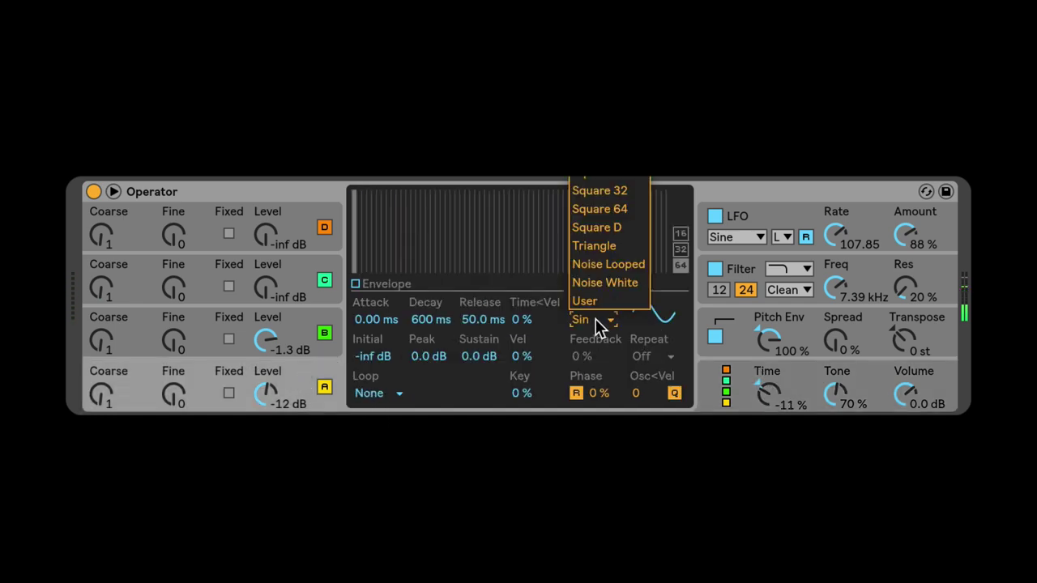
pyautogui.click(638, 204)
# - Lower the filter frequency to 6.67 kHz and raise the global Time amount
pyautogui.moveTo(874, 282); pyautogui.dragTo(843, 284)
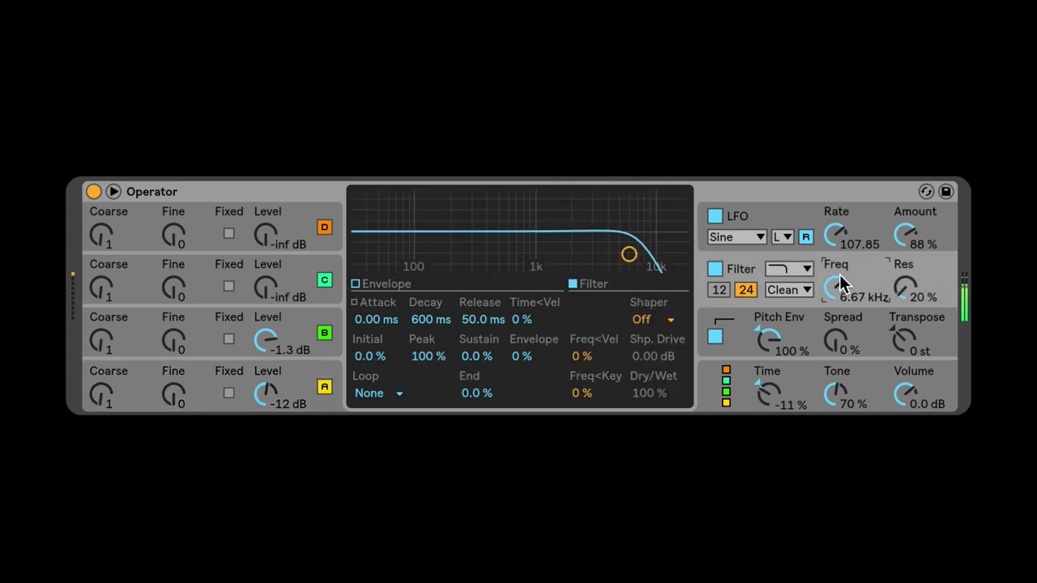
pyautogui.moveTo(768, 393); pyautogui.dragTo(768, 356)
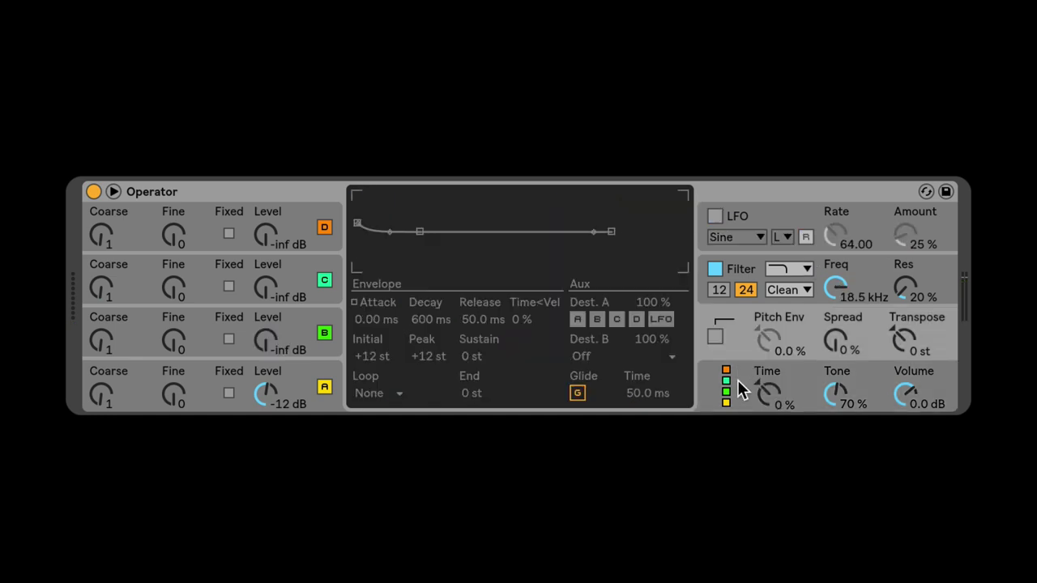
pyautogui.click(737, 377)
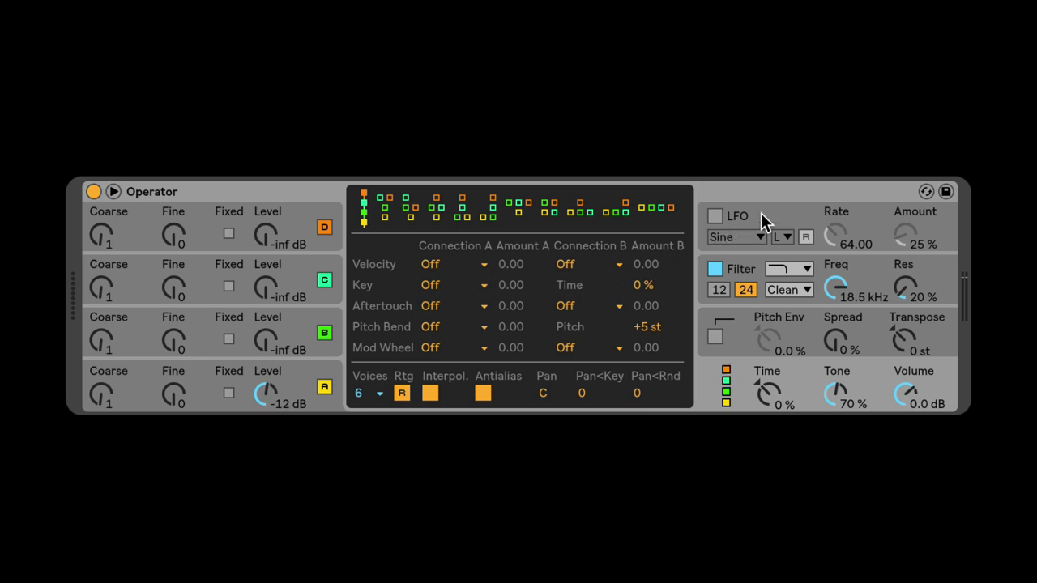
pyautogui.click(744, 328)
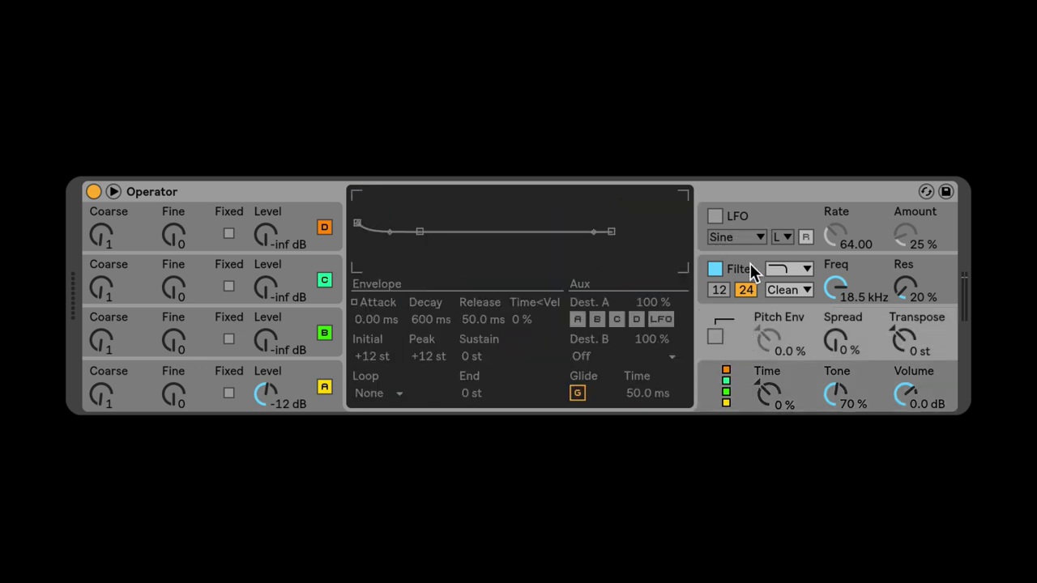
pyautogui.click(753, 221)
pyautogui.click(748, 365)
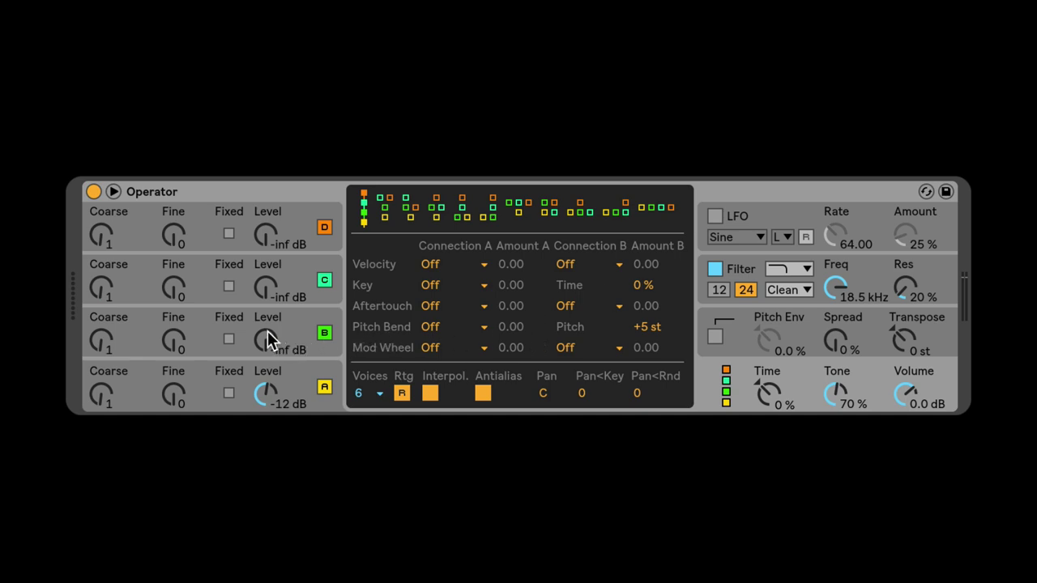
# - Raise the oscillator levels to -12 dB for B, -26 dB for C and -15 dB for D
pyautogui.moveTo(268, 340)
pyautogui.mouseDown()
pyautogui.moveTo(268, 320)
pyautogui.moveTo(267, 335)
pyautogui.mouseUp()
pyautogui.moveTo(266, 289)
pyautogui.mouseDown()
pyautogui.moveTo(267, 280)
pyautogui.moveTo(268, 296)
pyautogui.mouseUp()
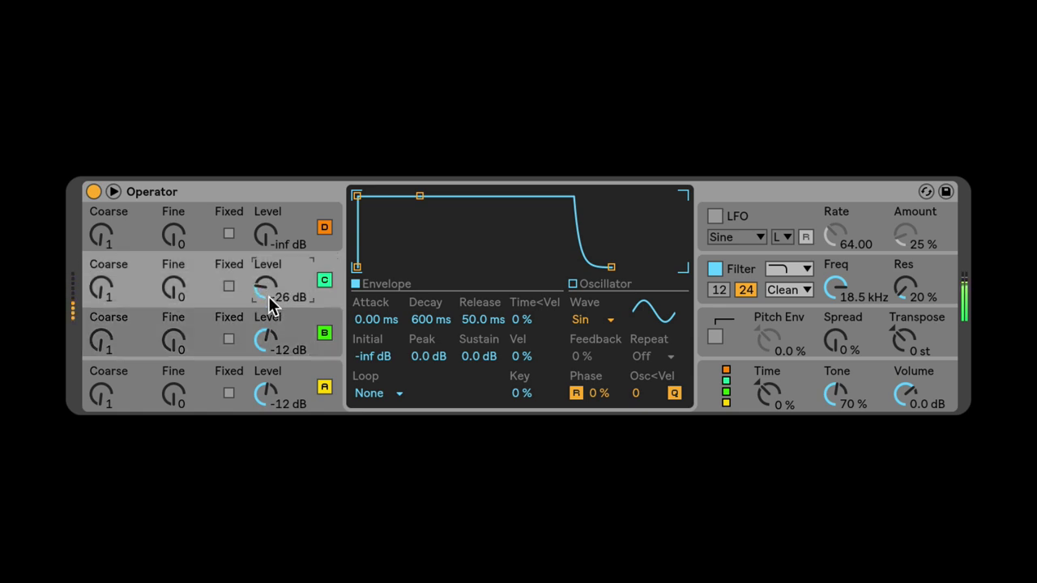
pyautogui.moveTo(265, 235); pyautogui.dragTo(266, 219)
# - Set the coarse tuning of oscillator D to 6, C to 5 and B to 3
pyautogui.moveTo(101, 235); pyautogui.dragTo(101, 224)
pyautogui.moveTo(106, 269); pyautogui.dragTo(106, 263)
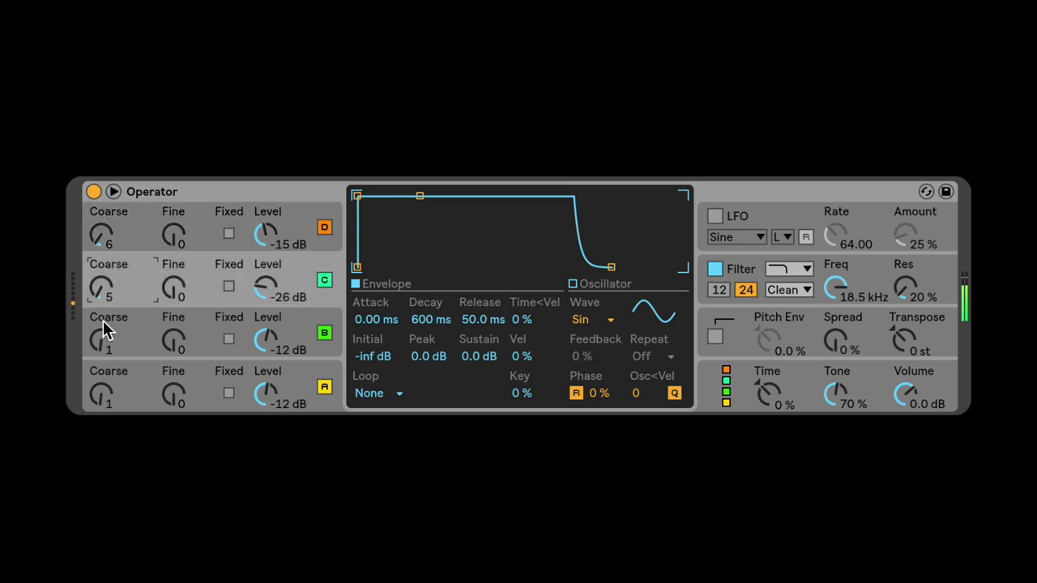
pyautogui.click(101, 334)
pyautogui.moveTo(101, 334); pyautogui.dragTo(101, 328)
# - Adjust the filter frequency to 6.78 kHz and show the global settings
pyautogui.moveTo(834, 288)
pyautogui.mouseDown()
pyautogui.moveTo(834, 312)
pyautogui.moveTo(834, 302)
pyautogui.mouseUp()
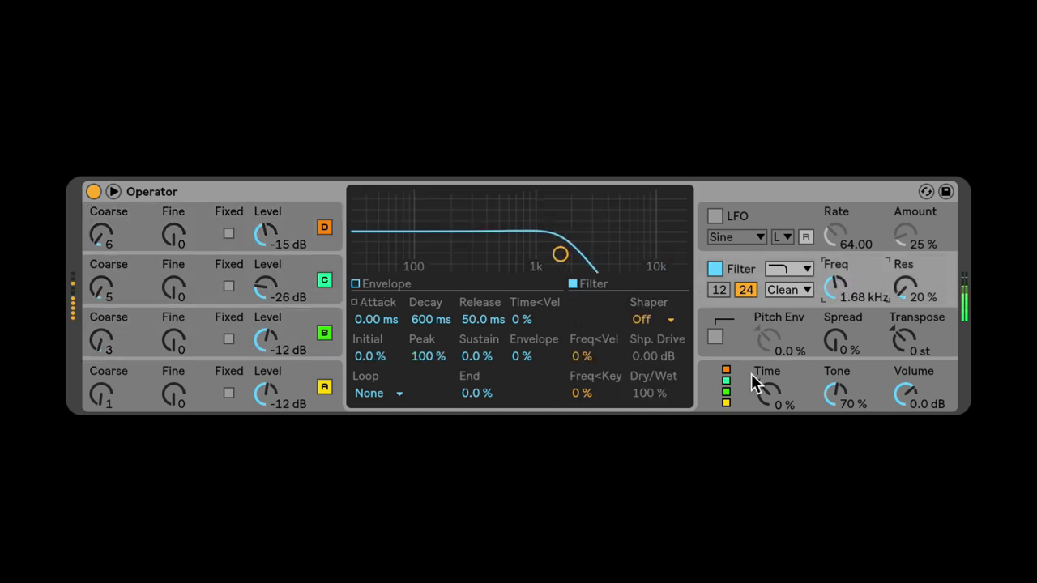
pyautogui.click(761, 374)
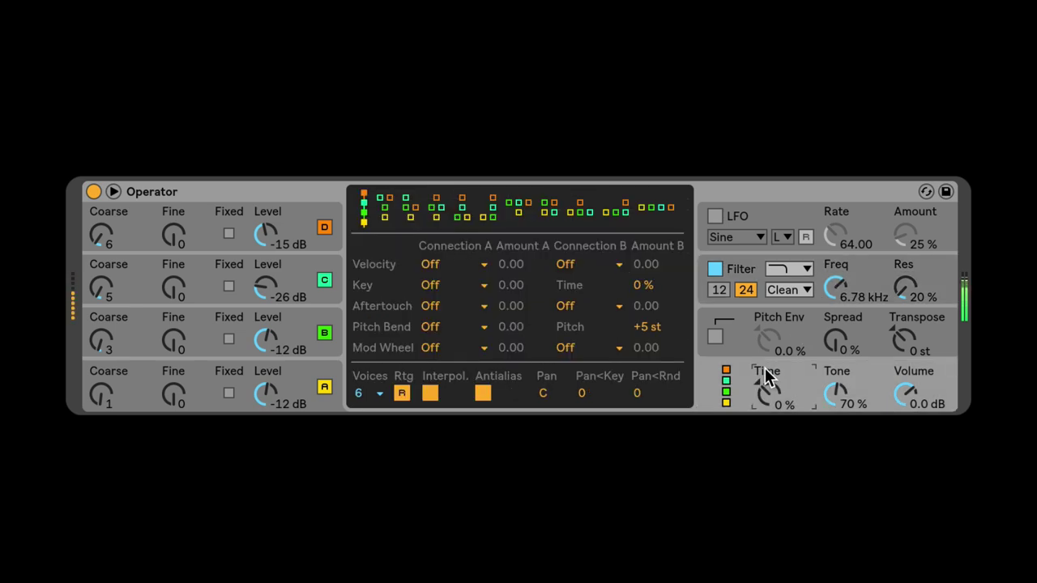
pyautogui.click(480, 269)
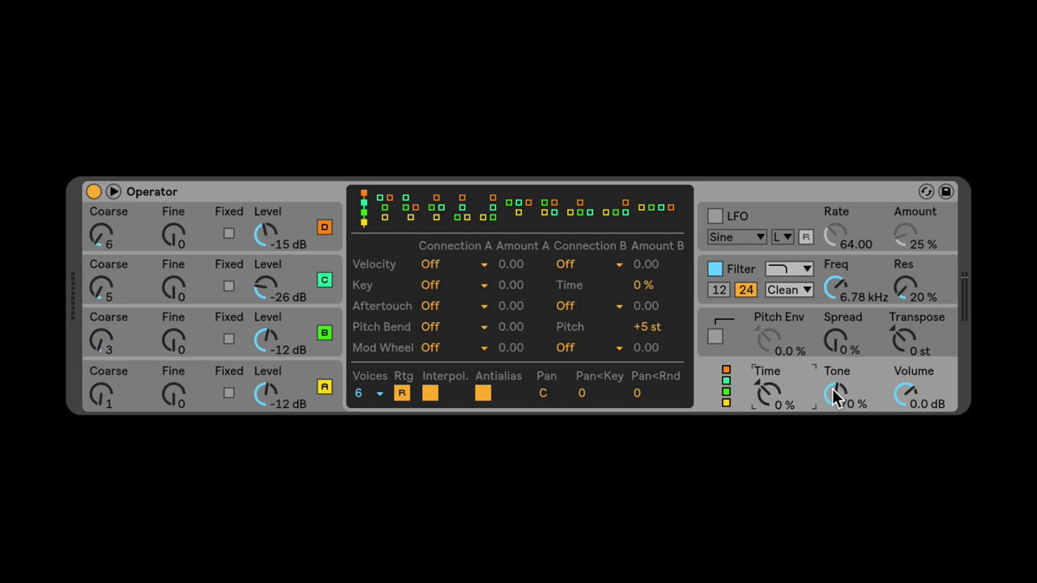
# - Sweep the global Tone down to 0.8 % and back up to 63 %
pyautogui.moveTo(836, 394); pyautogui.dragTo(835, 450)
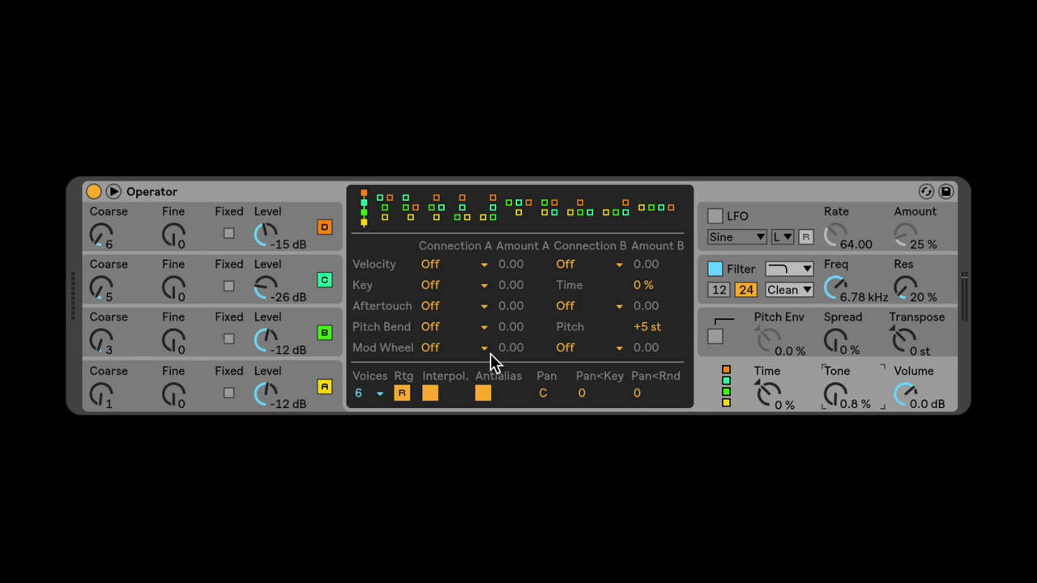
pyautogui.moveTo(838, 411)
pyautogui.mouseDown()
pyautogui.moveTo(839, 349)
pyautogui.moveTo(839, 415)
pyautogui.moveTo(843, 400)
pyautogui.mouseUp()
pyautogui.moveTo(835, 417); pyautogui.dragTo(840, 390)
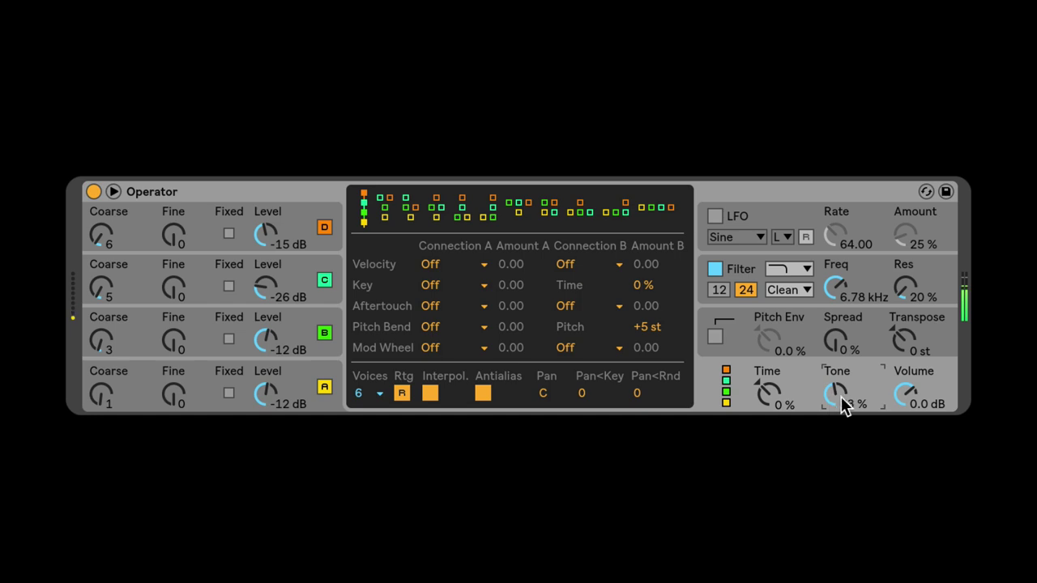
# - Raise oscillator C's level to -22 dB and set the global Tone to 74 %
pyautogui.moveTo(267, 291); pyautogui.dragTo(268, 290)
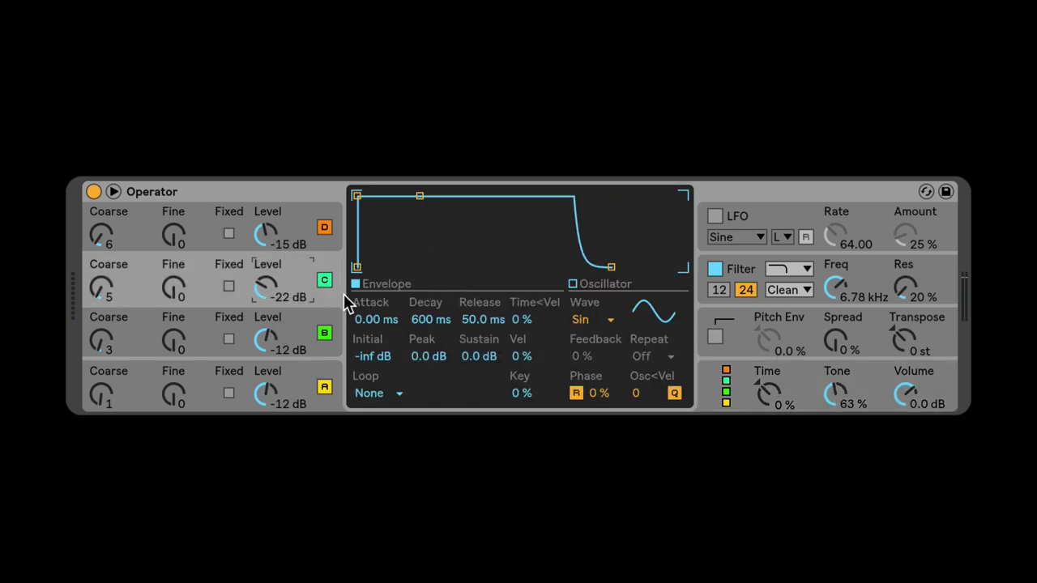
pyautogui.moveTo(835, 394); pyautogui.dragTo(836, 379)
# - Turn Antialias off and back on to compare the sound
pyautogui.click(483, 393)
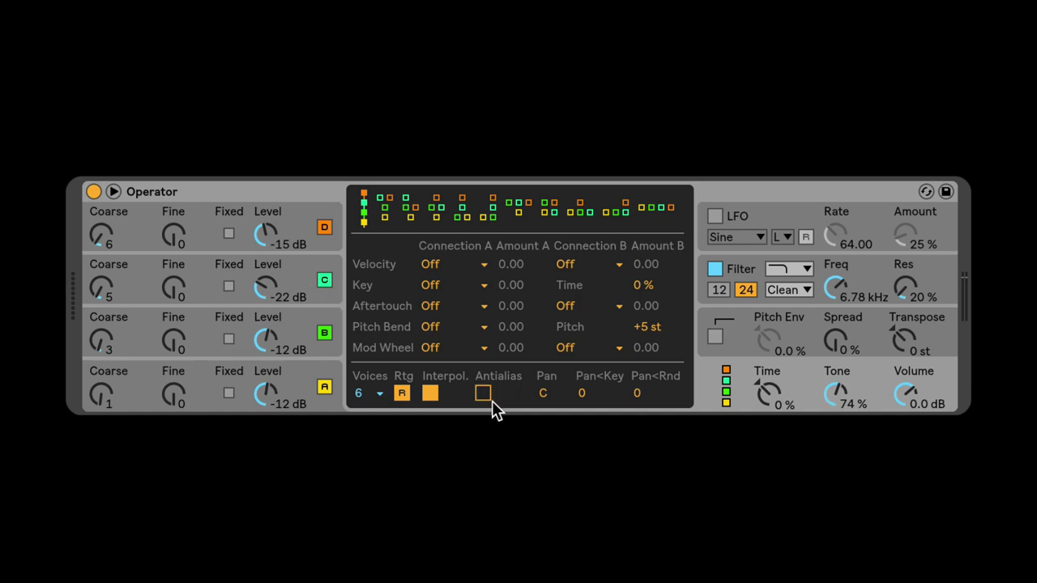
pyautogui.click(484, 394)
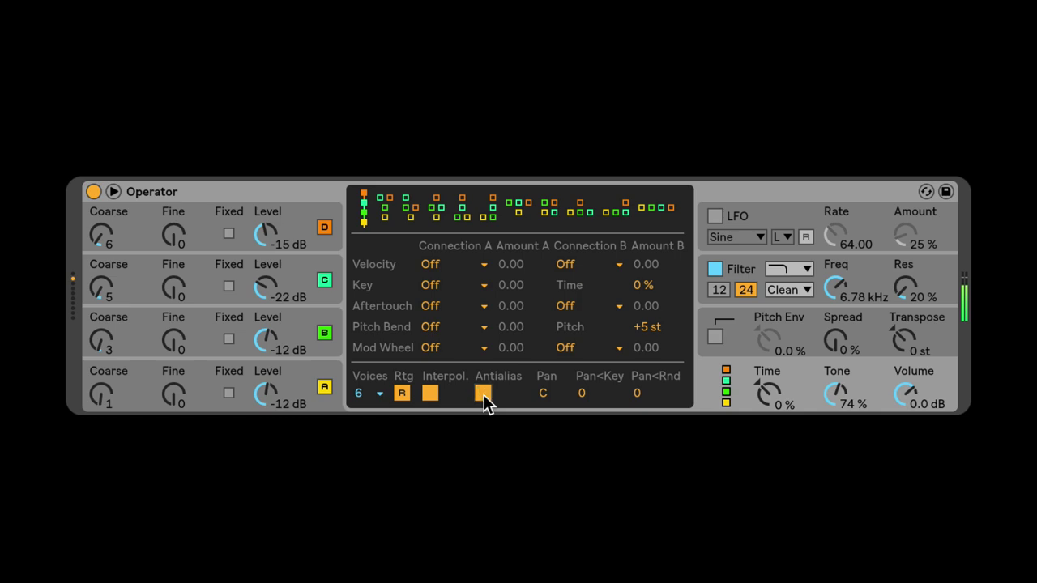
# - Route Velocity's Connection A to the filter frequency with an amount of 100 and lower the filter frequency to 784 Hz
pyautogui.click(484, 395)
pyautogui.click(438, 268)
pyautogui.click(802, 355)
pyautogui.click(440, 267)
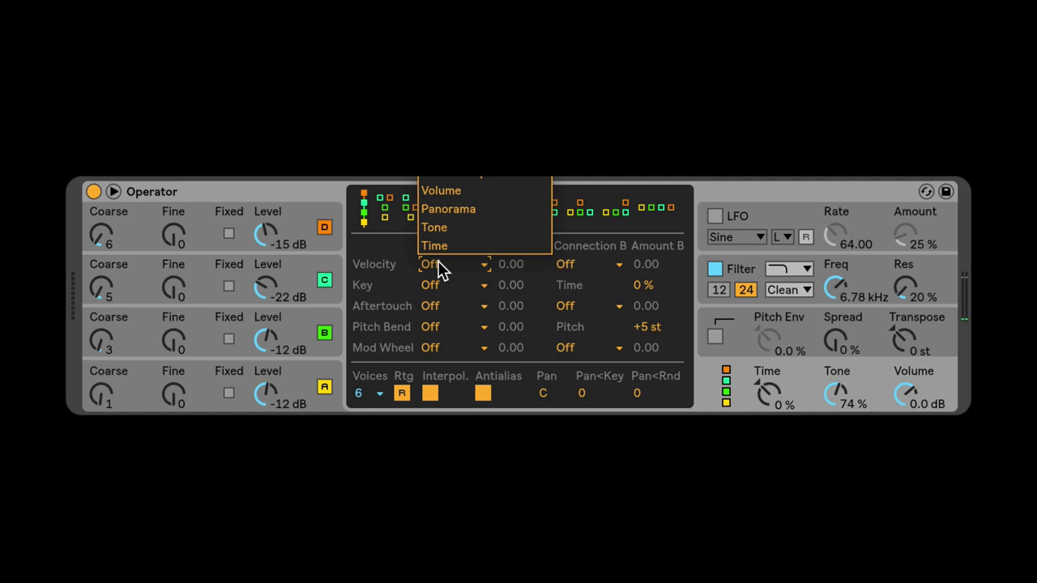
pyautogui.click(396, 267)
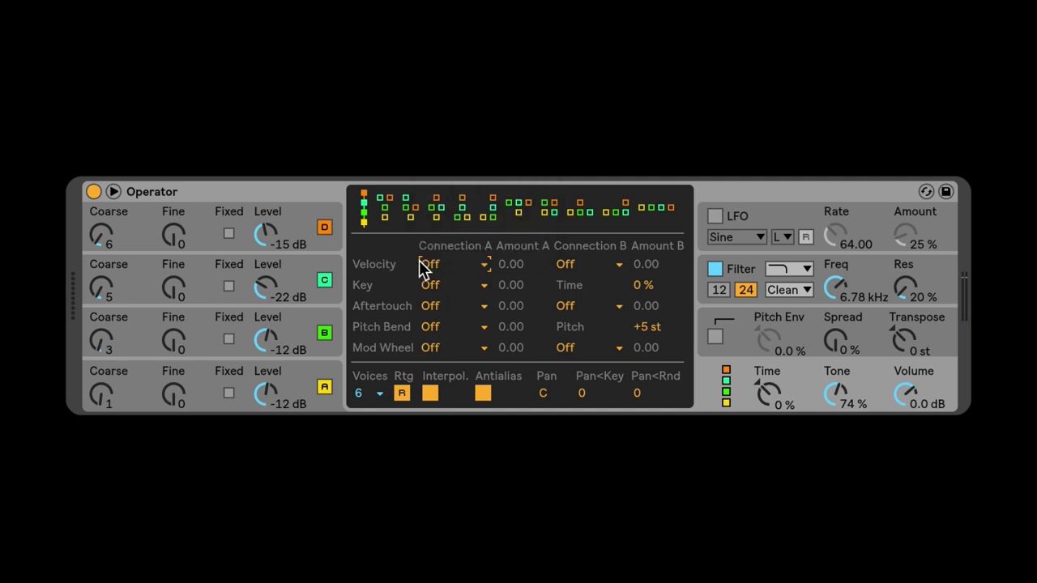
pyautogui.click(434, 267)
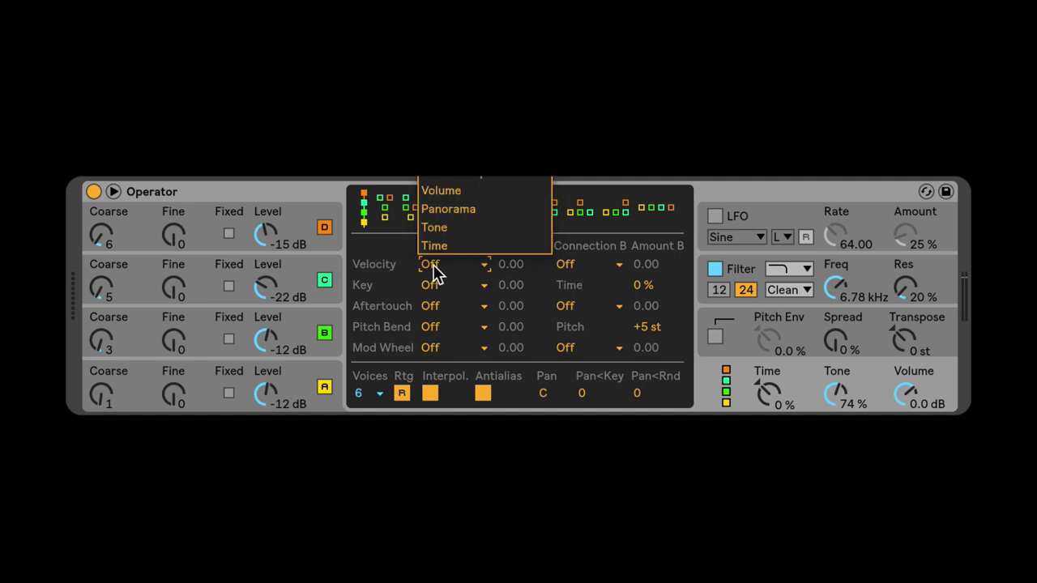
pyautogui.click(446, 166)
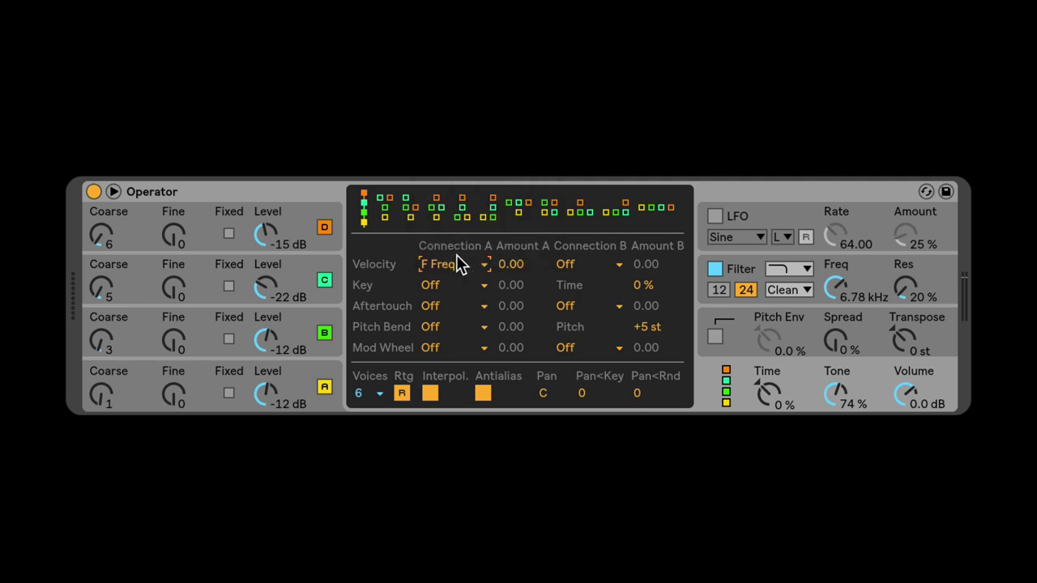
pyautogui.moveTo(505, 265); pyautogui.dragTo(505, 187)
pyautogui.moveTo(838, 298); pyautogui.dragTo(839, 341)
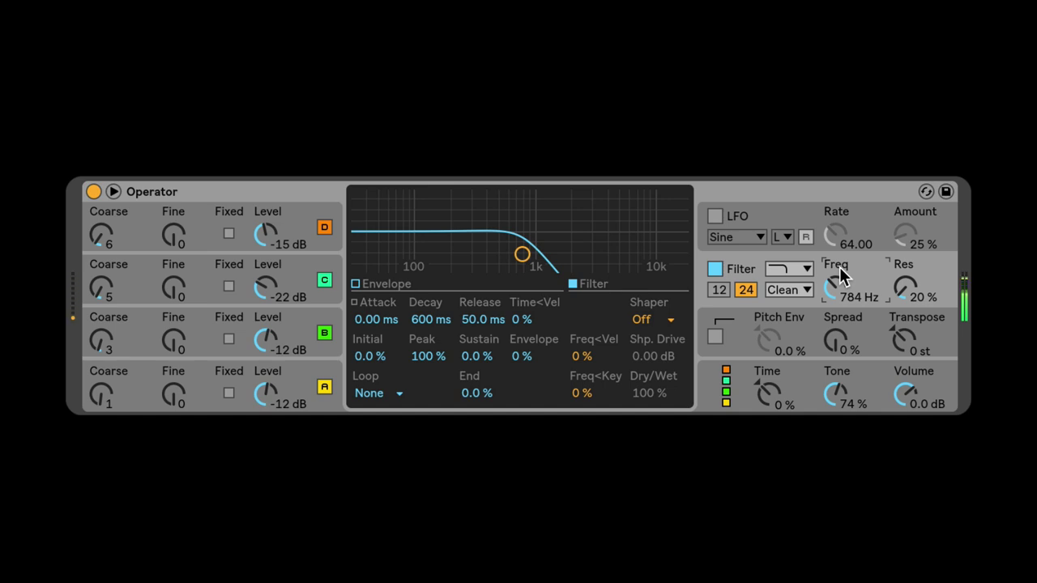
# - Route Velocity's Connection B to Tone with an amount of 100 and lower the global Tone to 33 %
pyautogui.click(742, 375)
pyautogui.click(561, 264)
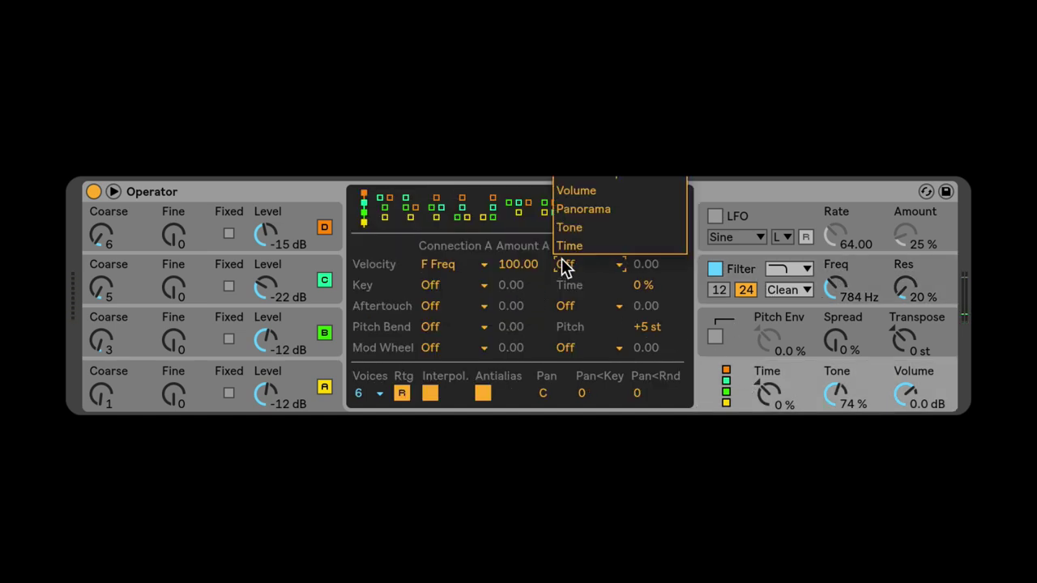
pyautogui.click(596, 230)
pyautogui.moveTo(649, 267); pyautogui.dragTo(622, 270)
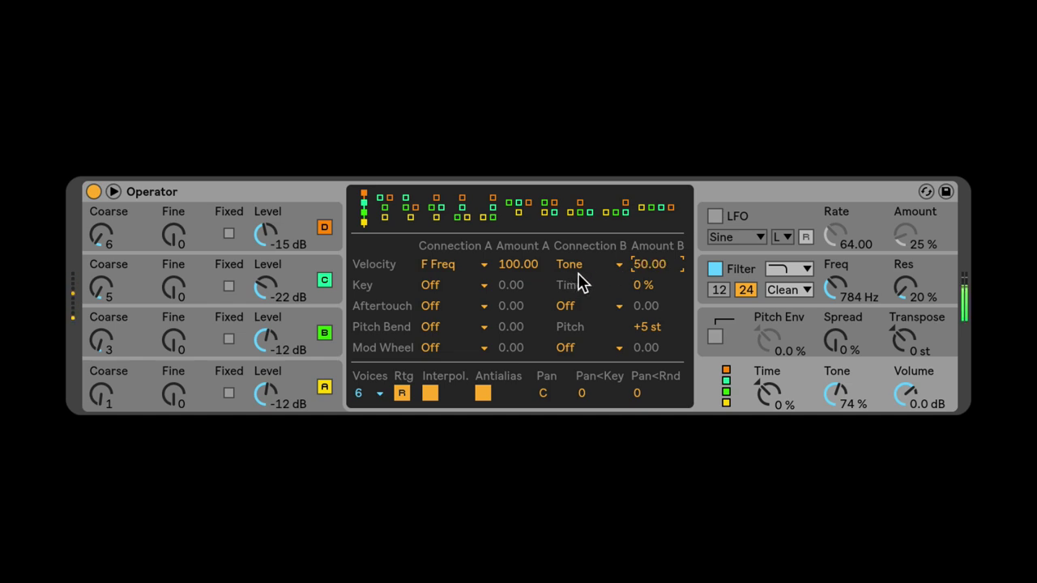
pyautogui.moveTo(839, 404); pyautogui.dragTo(840, 438)
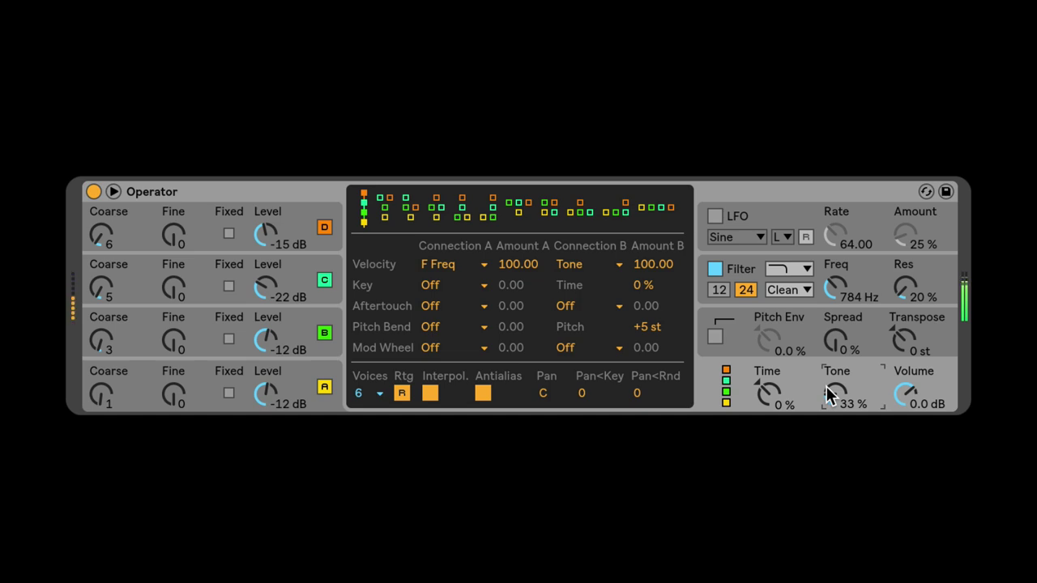
# - Route Aftertouch's Connection A to the filter frequency with an amount of 100
pyautogui.click(460, 306)
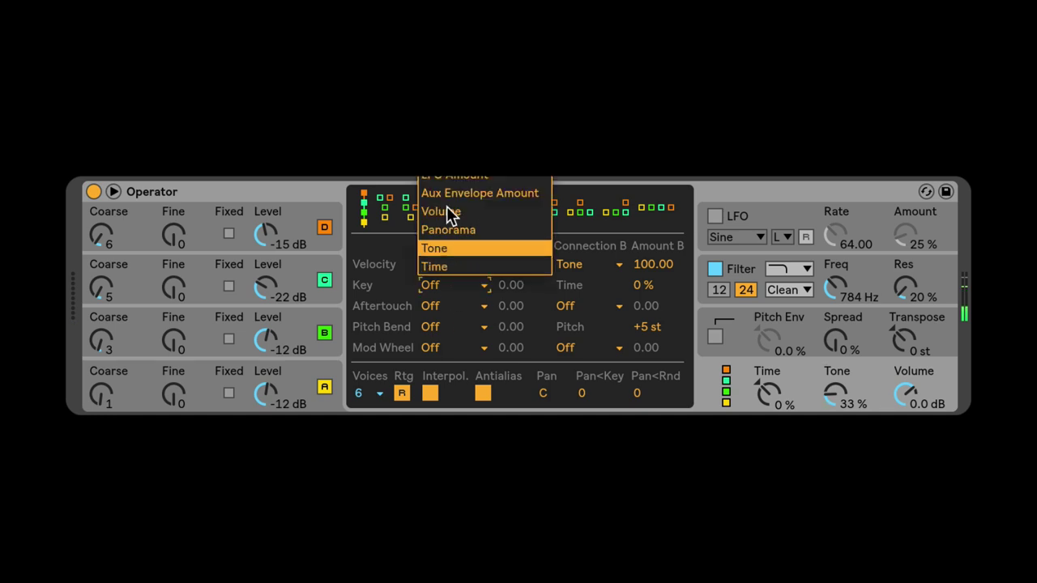
pyautogui.click(447, 198)
pyautogui.click(425, 306)
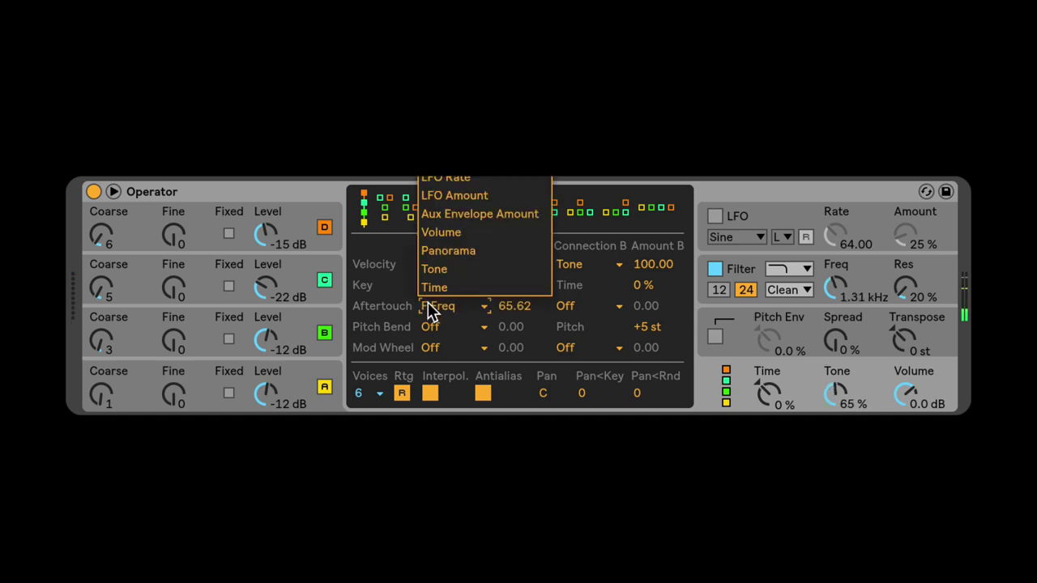
pyautogui.click(548, 275)
pyautogui.moveTo(505, 309)
pyautogui.mouseDown()
pyautogui.moveTo(505, 291)
pyautogui.moveTo(506, 358)
pyautogui.moveTo(506, 281)
pyautogui.moveTo(506, 309)
pyautogui.mouseUp()
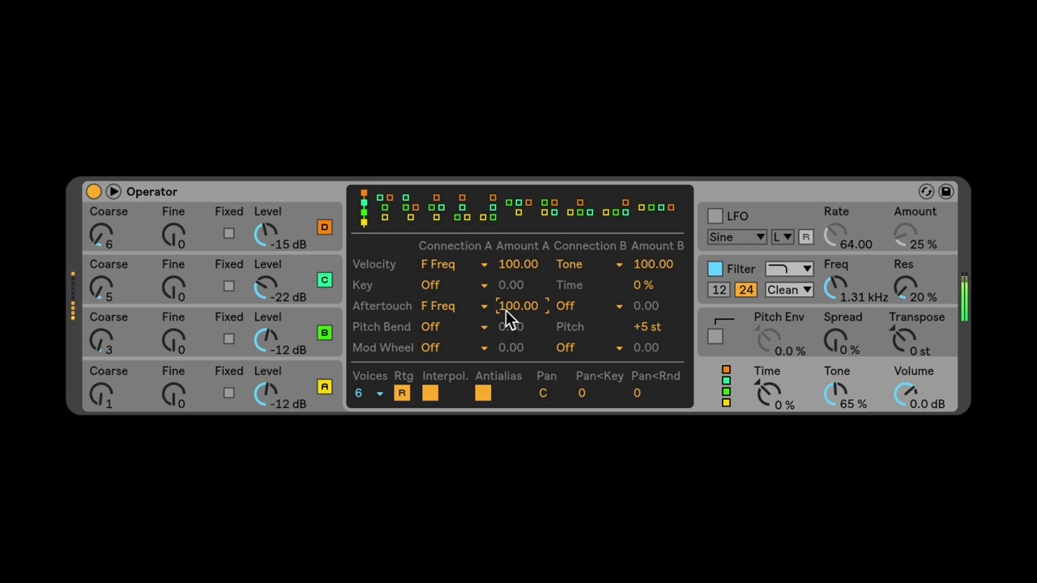
# - Reduce the velocity-to-filter amount to 26.56 and set the filter to 447 Hz with 51 % resonance
pyautogui.moveTo(501, 261); pyautogui.dragTo(501, 300)
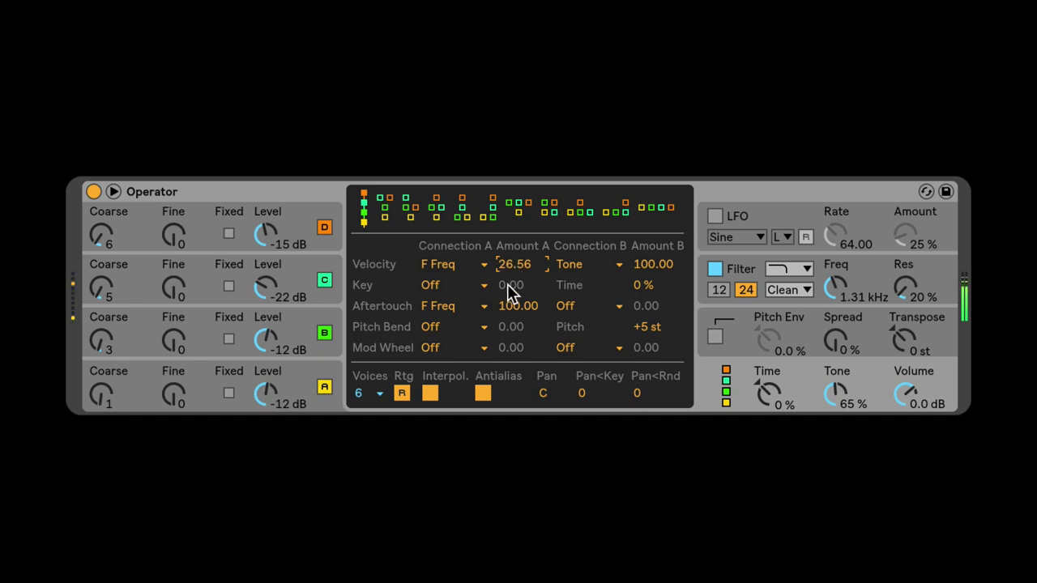
pyautogui.moveTo(835, 287); pyautogui.dragTo(835, 322)
pyautogui.moveTo(891, 284); pyautogui.dragTo(891, 243)
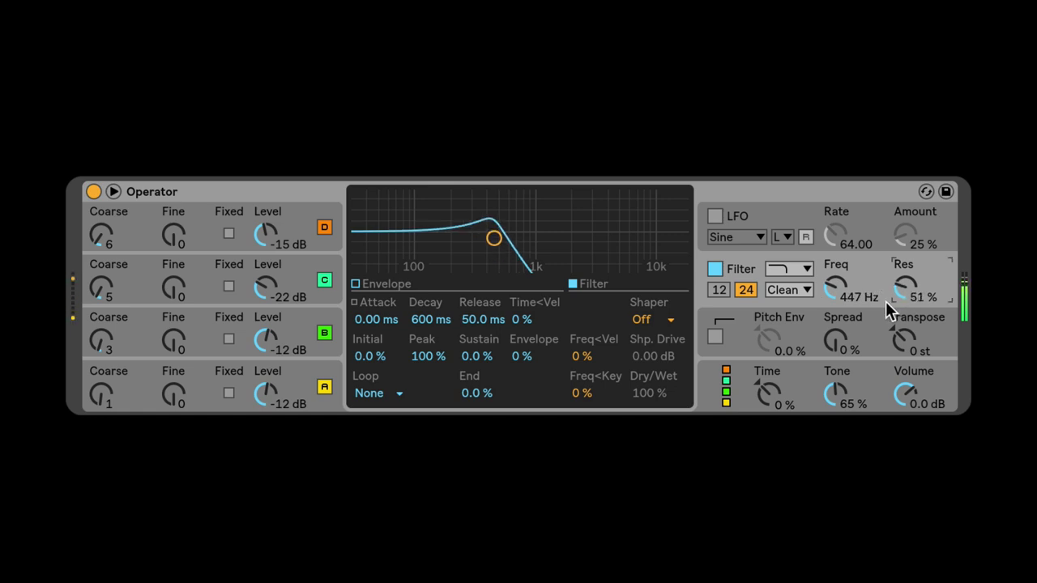
# - Look through the modulation destinations available for Pitch Bend and Mod Wheel in the global settings
pyautogui.click(813, 373)
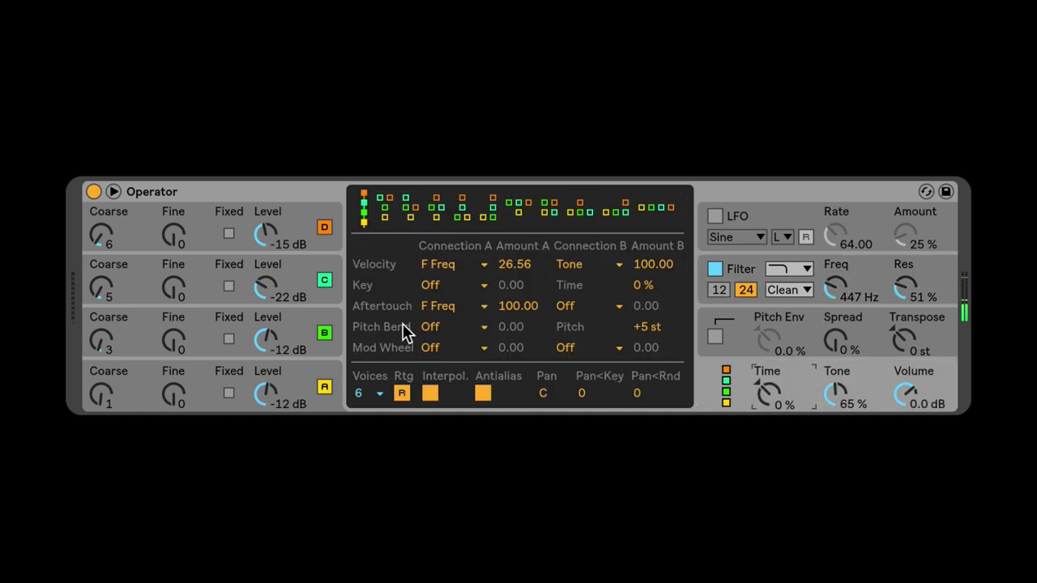
pyautogui.click(445, 325)
pyautogui.click(452, 350)
pyautogui.click(452, 350)
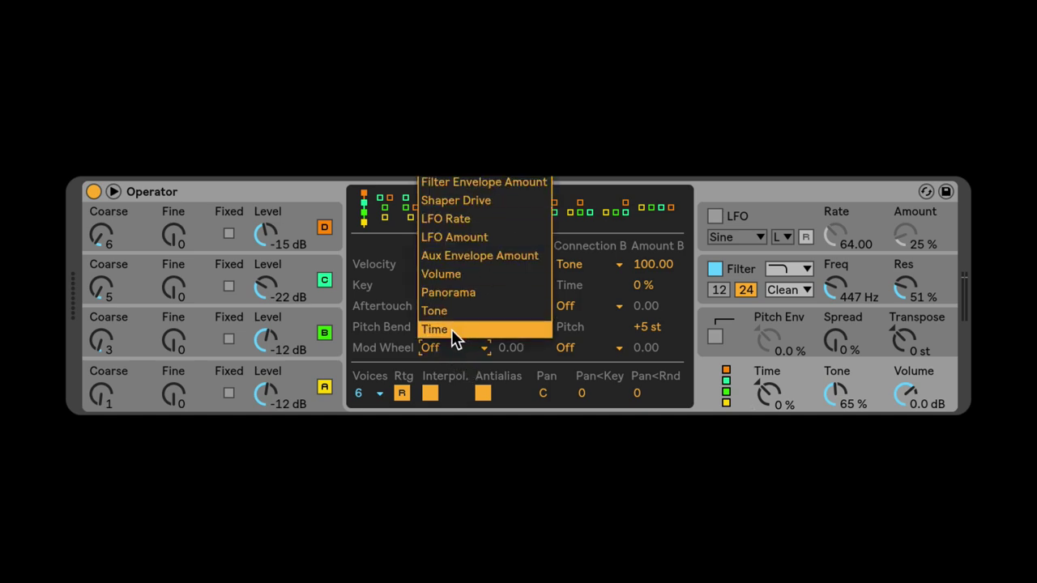
pyautogui.click(373, 340)
pyautogui.click(442, 357)
pyautogui.click(375, 332)
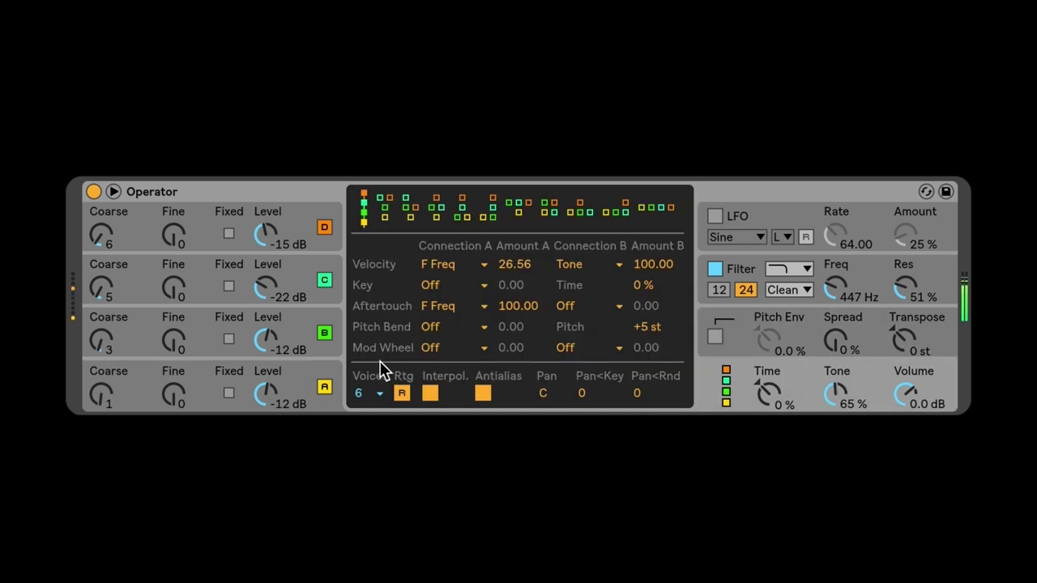
# - Show oscillator A's envelope settings
pyautogui.click(306, 376)
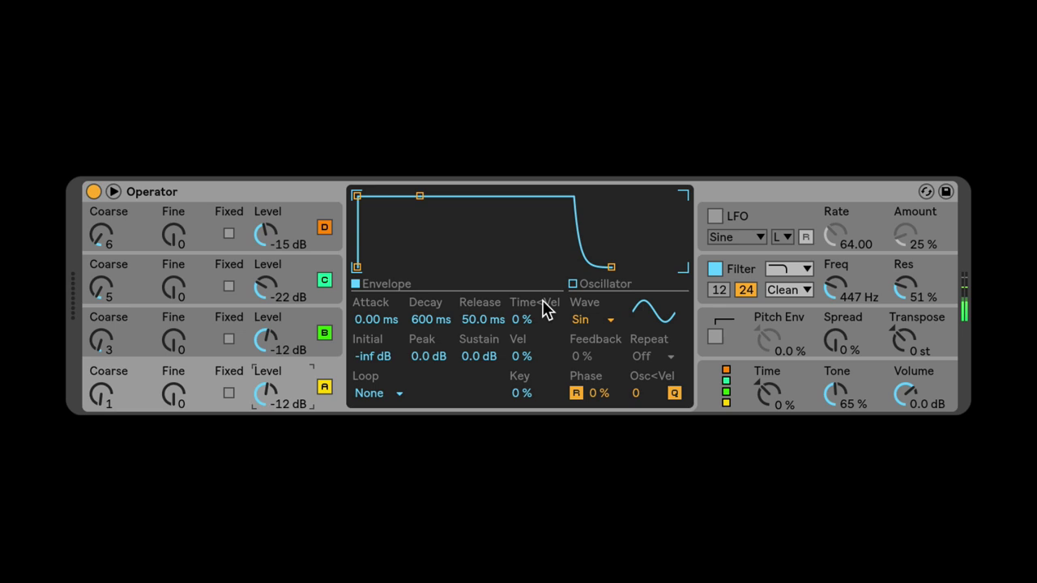